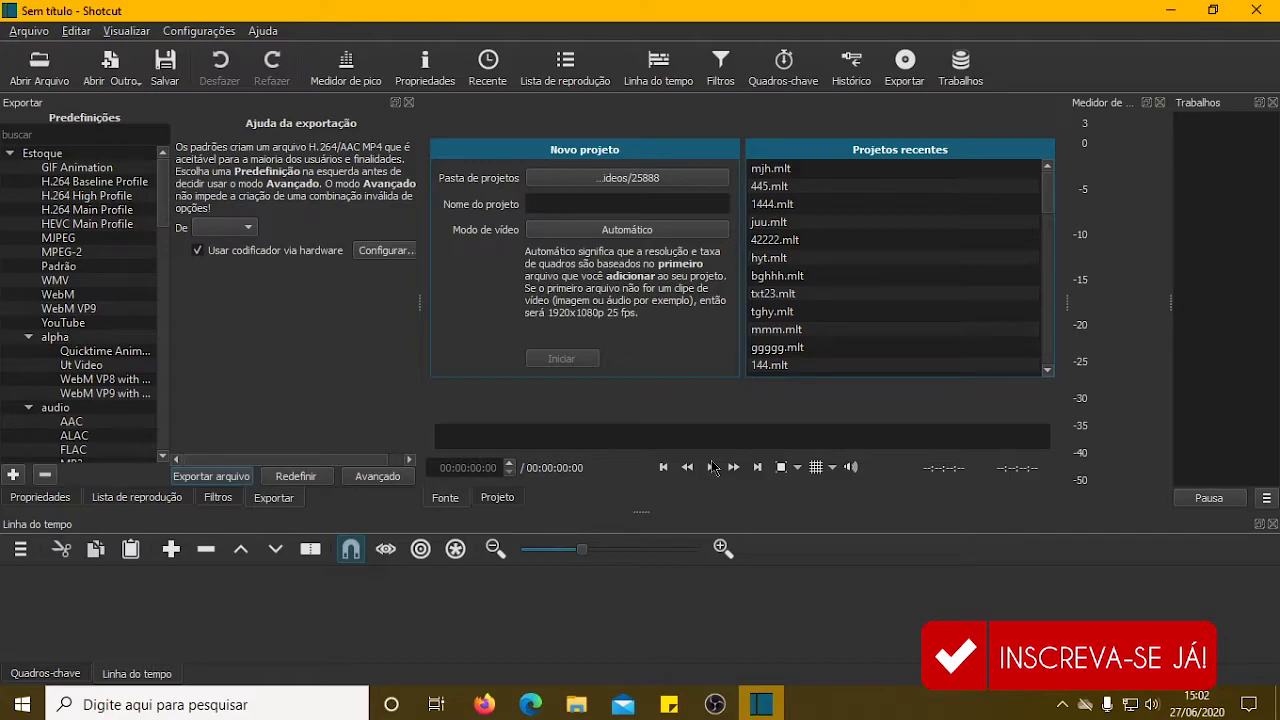
Open the "shotcut montagem" folder on the desktop and examine the images, videos and soundtrack prepared for the edit.
{"action": "left_click", "coordinate": [1156, 14]}
{"action": "left_click", "coordinate": [500, 192]}
{"action": "double_click", "coordinate": [500, 192]}
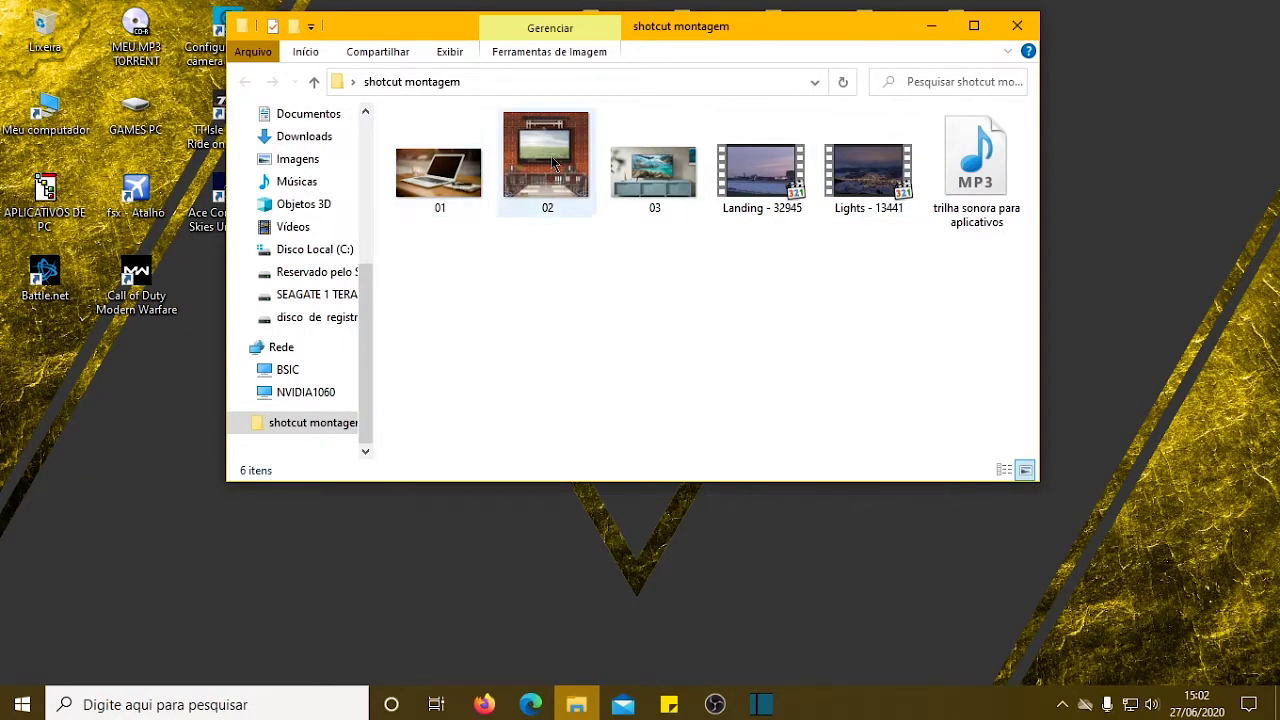
{"action": "mouse_move", "coordinate": [551, 206]}
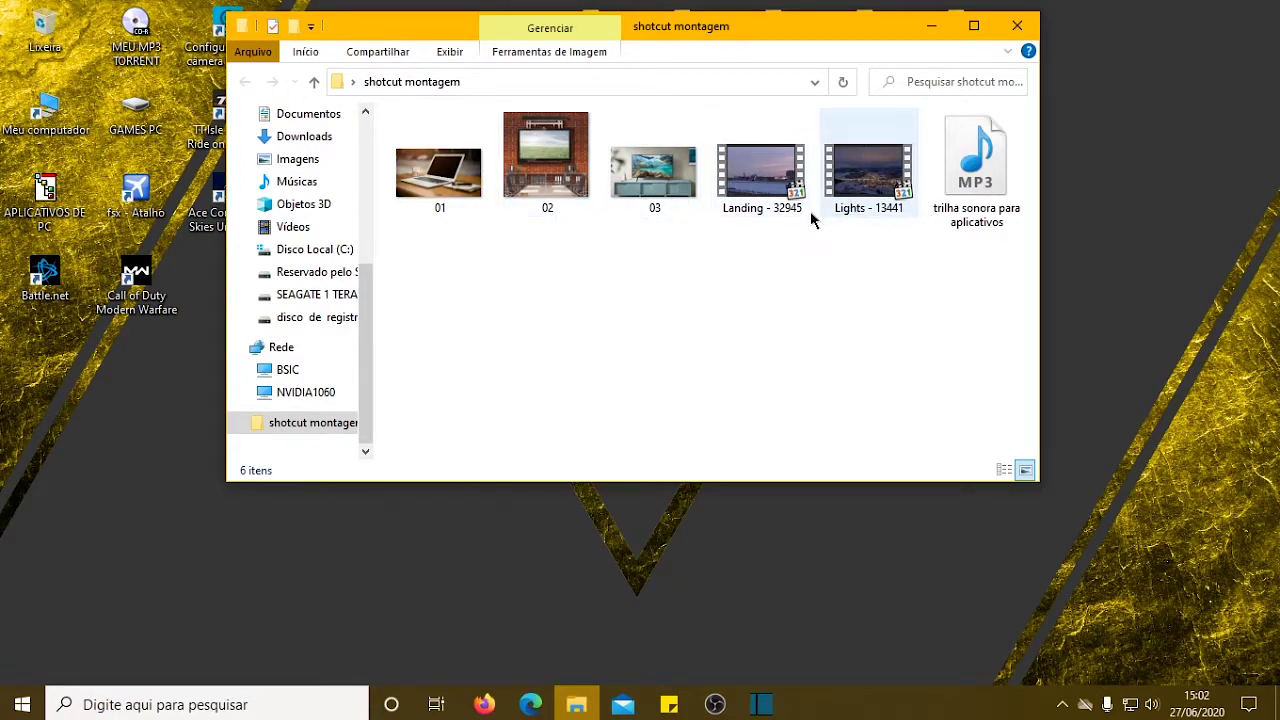
{"action": "mouse_move", "coordinate": [650, 173]}
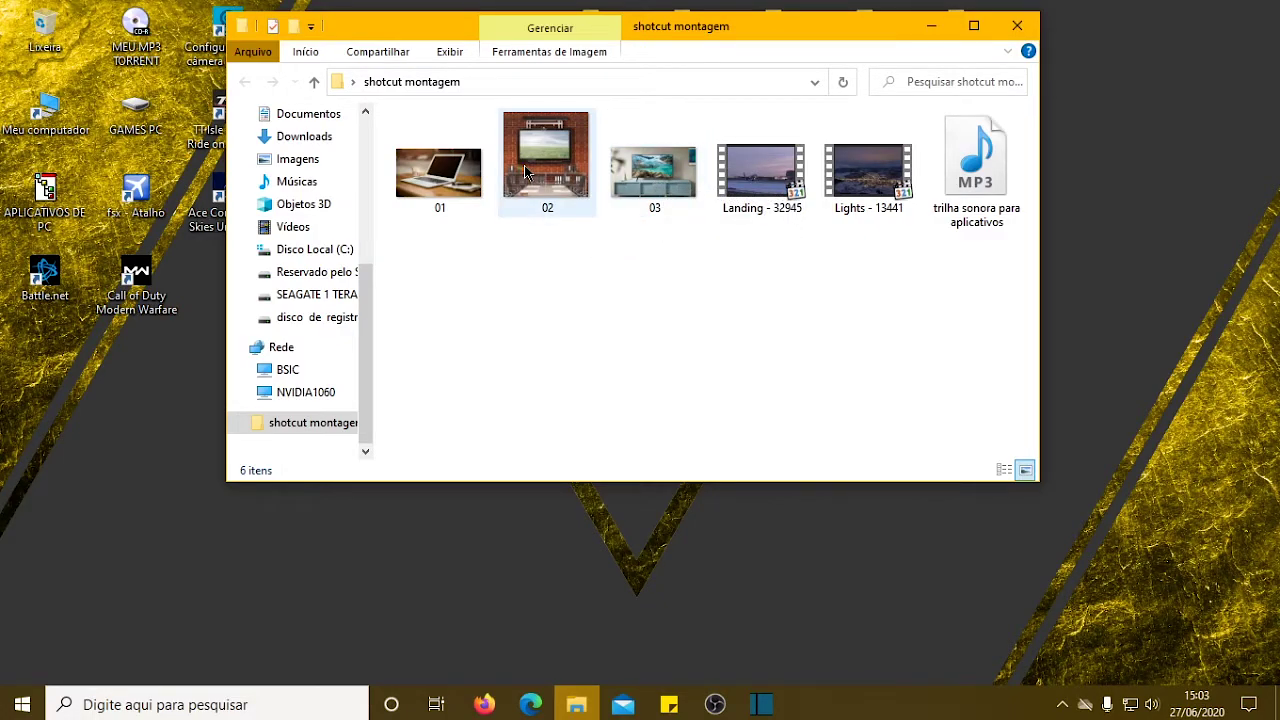
{"action": "mouse_move", "coordinate": [525, 173]}
{"action": "mouse_move", "coordinate": [445, 190]}
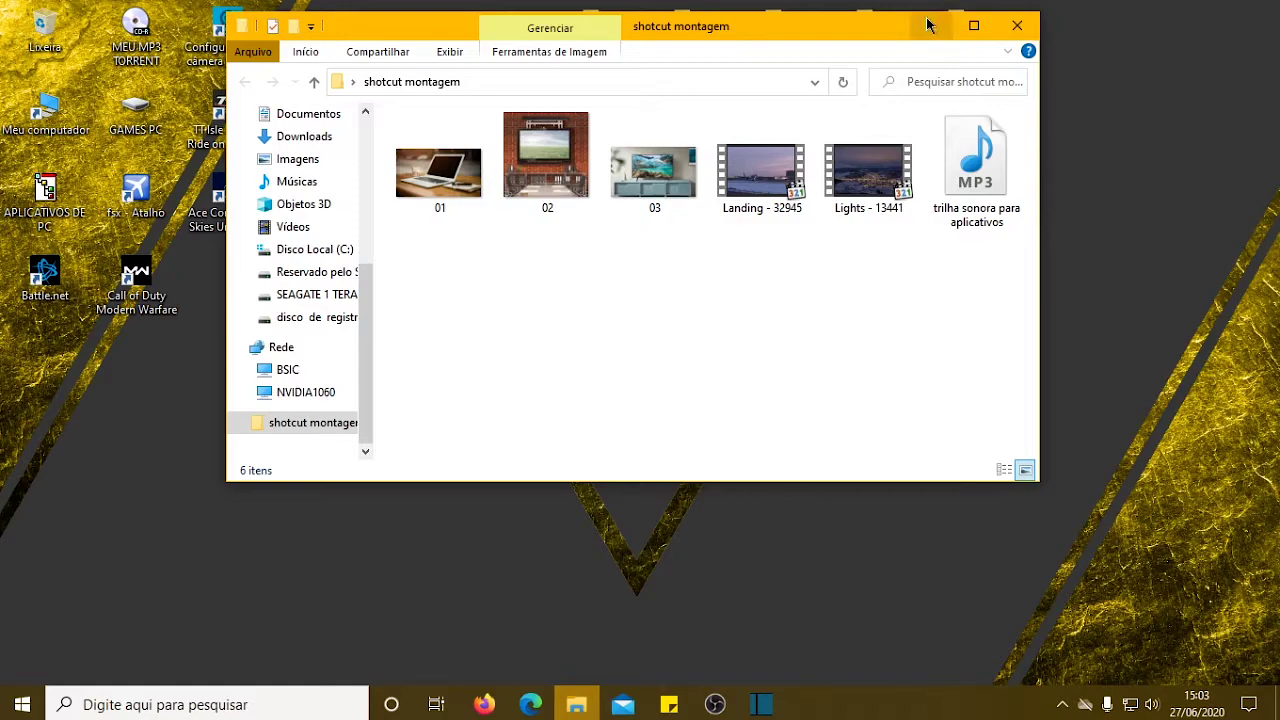
{"action": "left_click", "coordinate": [973, 25]}
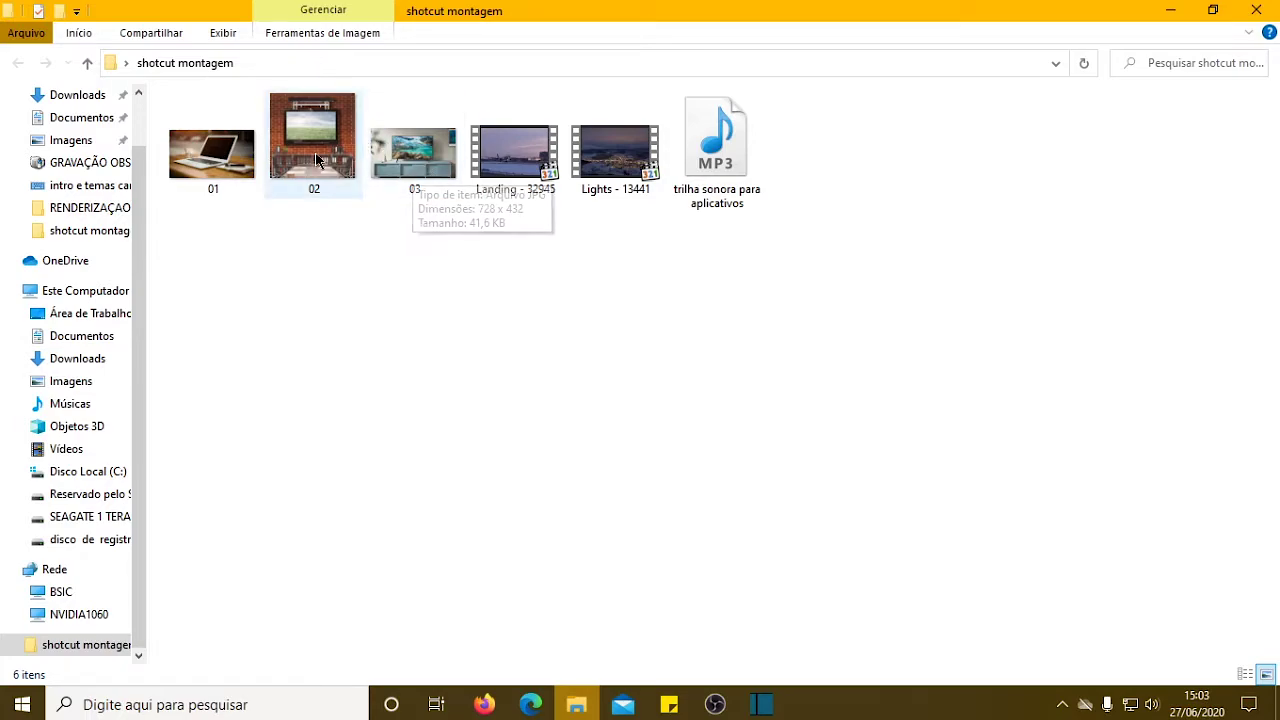
{"action": "mouse_move", "coordinate": [391, 179]}
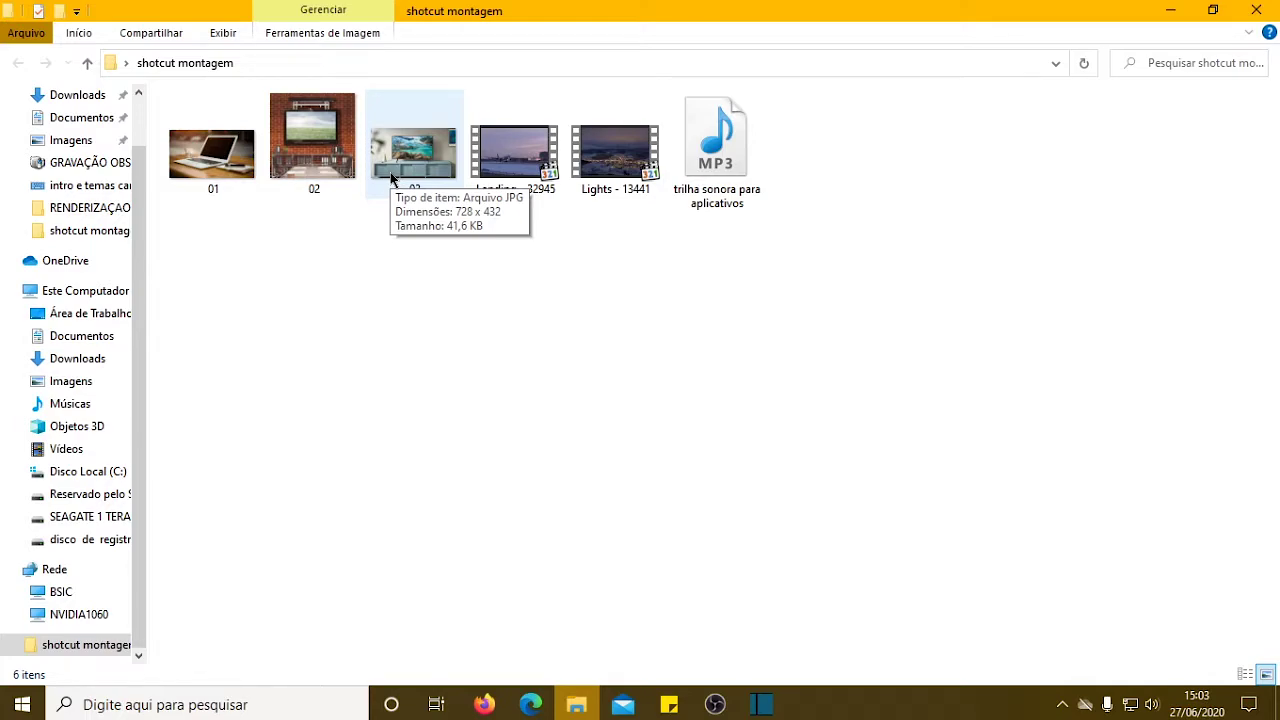
{"action": "left_click", "coordinate": [1170, 10]}
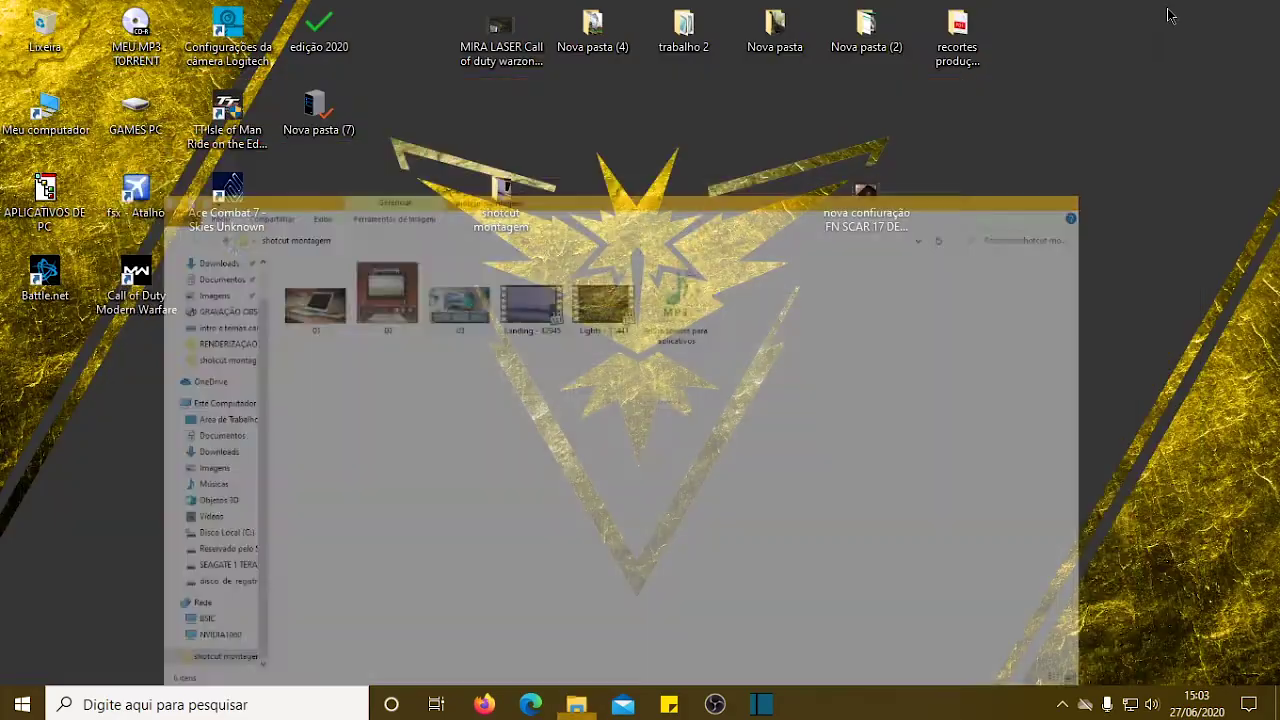
Switch back to Shotcut and start a new project named 67676 with the automatic video mode.
{"action": "left_click", "coordinate": [761, 704]}
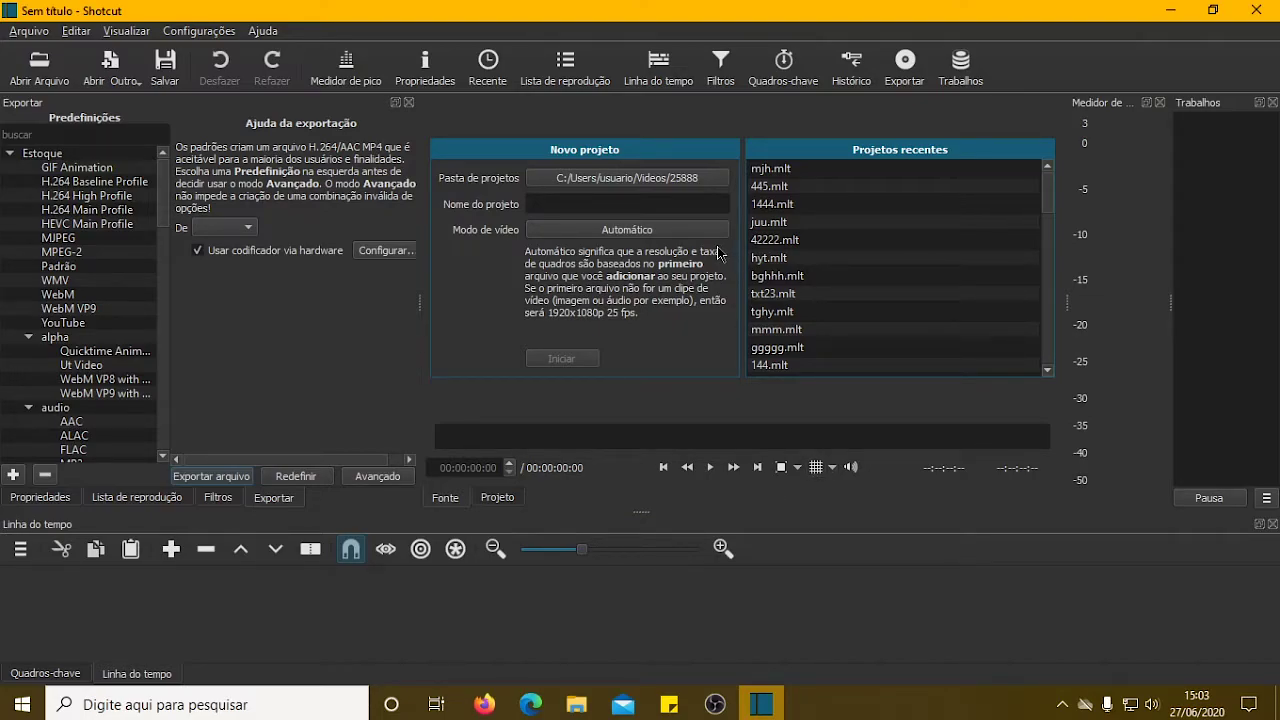
{"action": "left_click", "coordinate": [623, 204]}
{"action": "type", "text": "67676"}
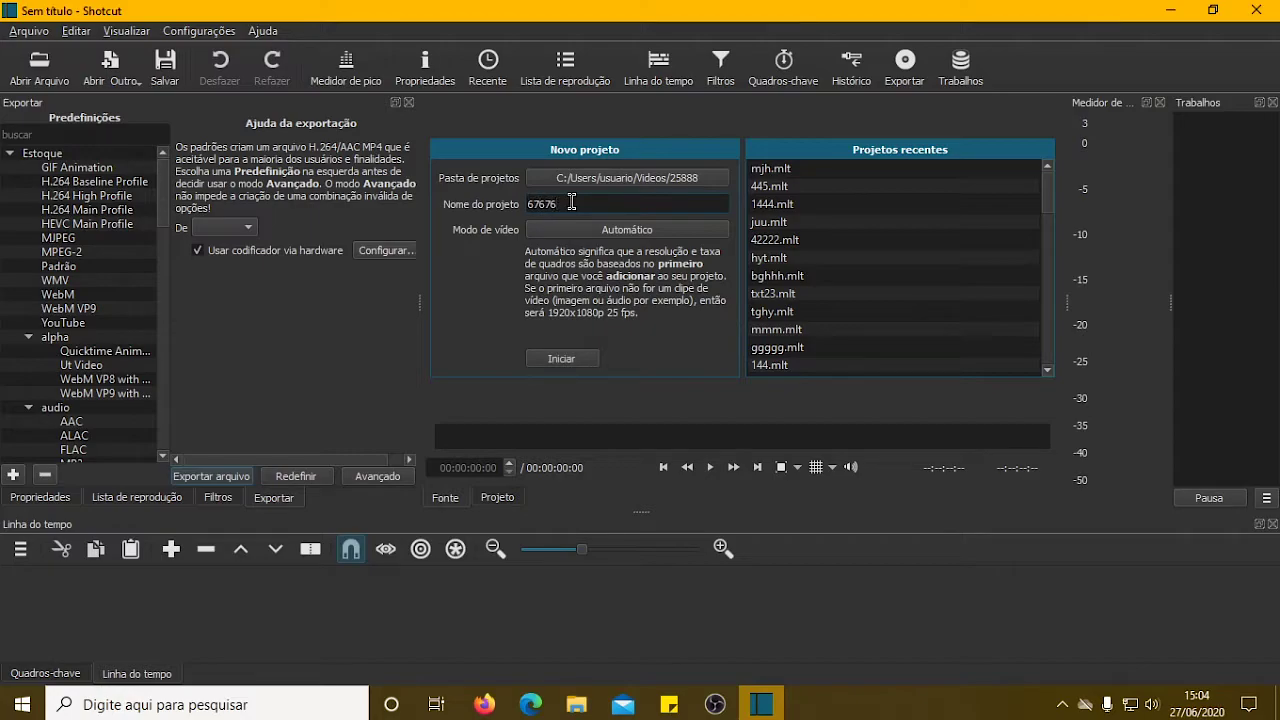
{"action": "left_click", "coordinate": [570, 359]}
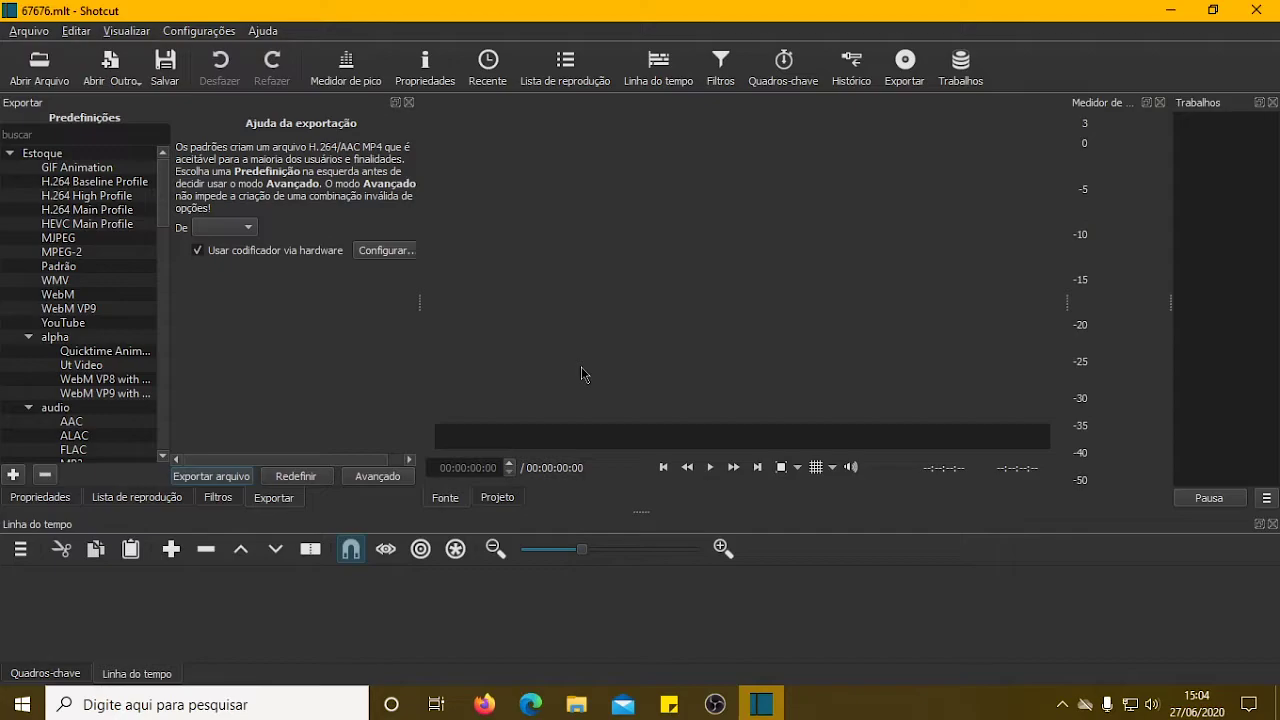
Import all the images, both videos and the MP3 soundtrack from the desktop folder "shotcut montagem" into the project.
{"action": "left_click", "coordinate": [28, 31]}
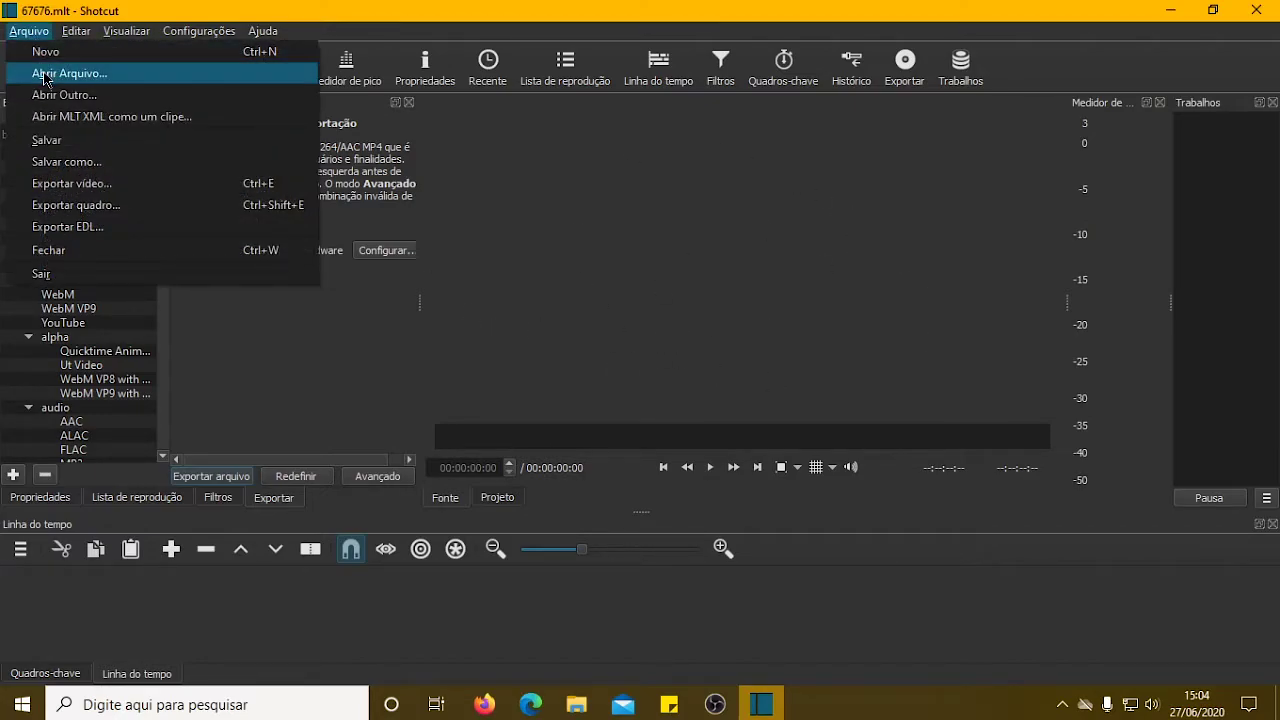
{"action": "left_click", "coordinate": [44, 77]}
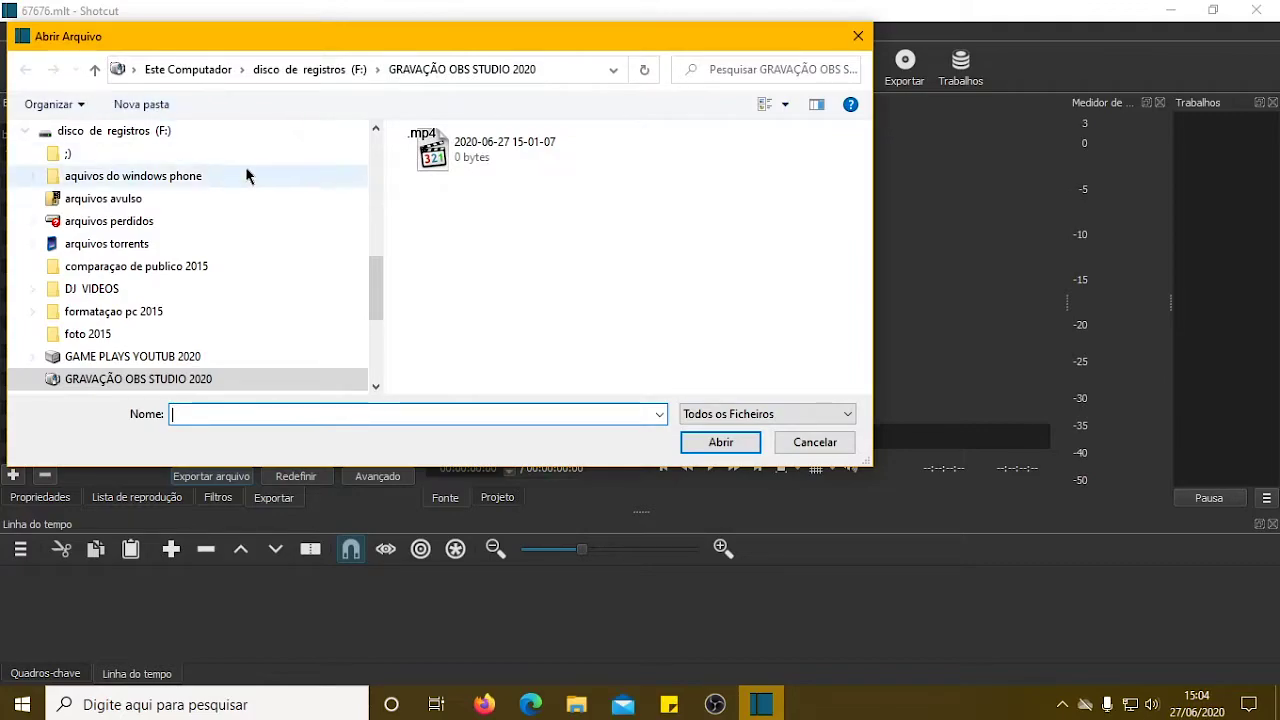
{"action": "left_click_drag", "start_coordinate": [381, 278], "coordinate": [373, 193]}
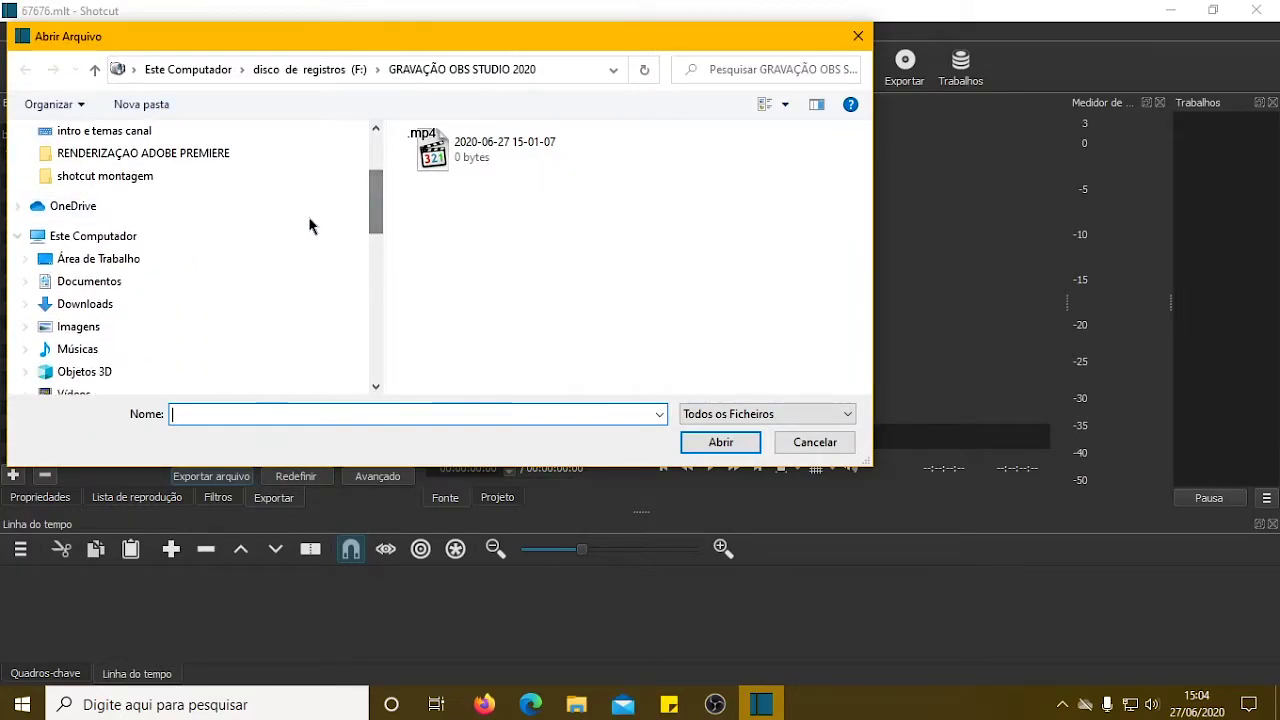
{"action": "left_click", "coordinate": [190, 259]}
{"action": "left_click_drag", "start_coordinate": [858, 197], "coordinate": [860, 280]}
{"action": "left_click", "coordinate": [499, 313]}
{"action": "double_click", "coordinate": [499, 313]}
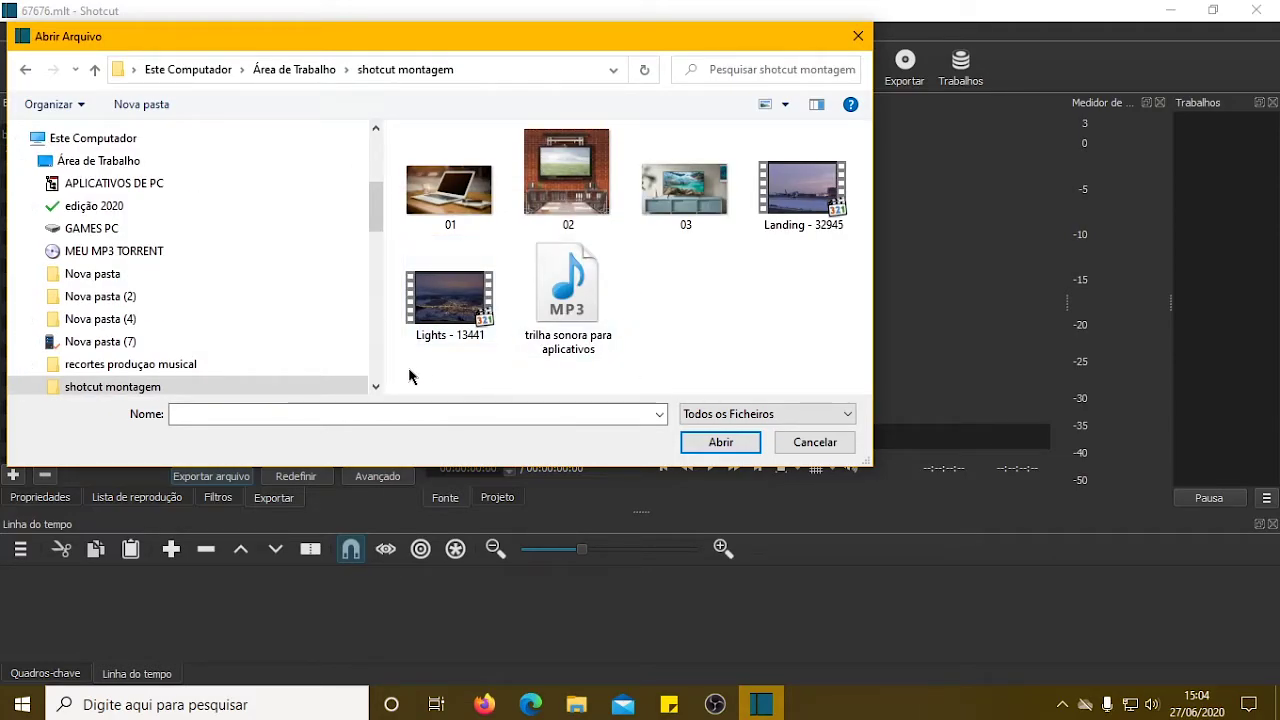
{"action": "left_click_drag", "start_coordinate": [415, 367], "coordinate": [826, 195]}
{"action": "left_click", "coordinate": [720, 442]}
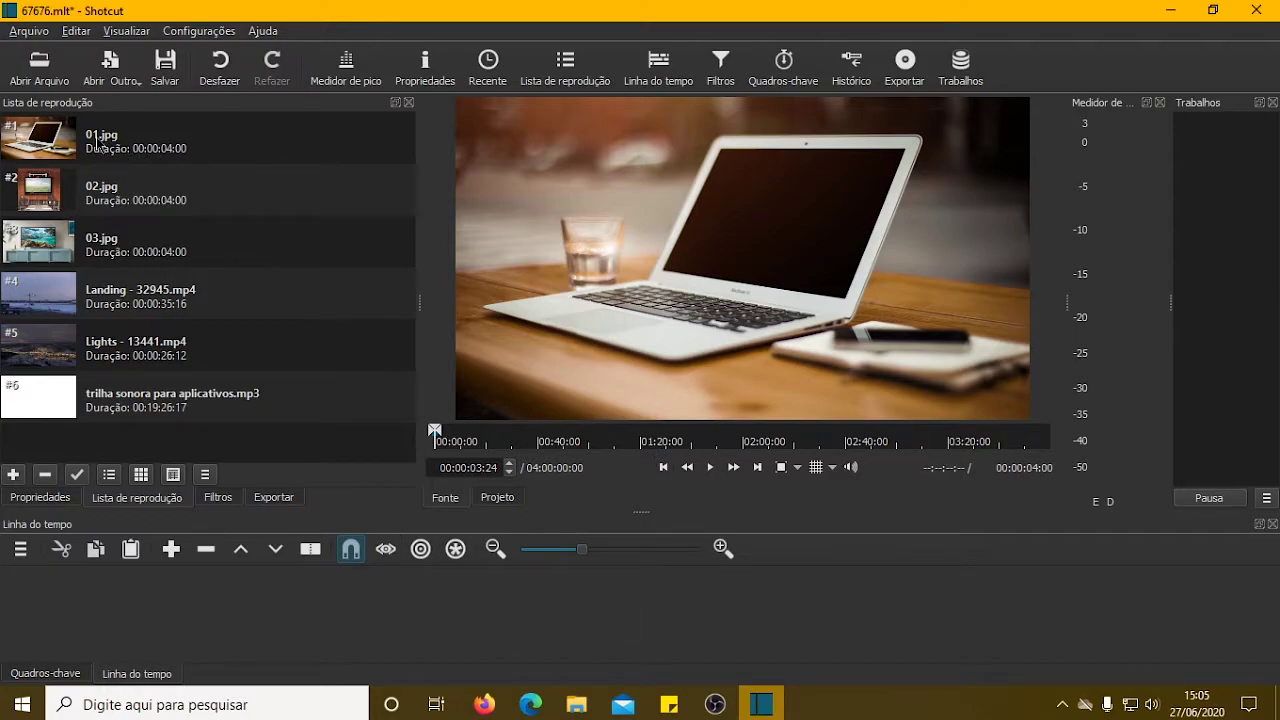
Add a video track to the empty timeline.
{"action": "right_click", "coordinate": [466, 625]}
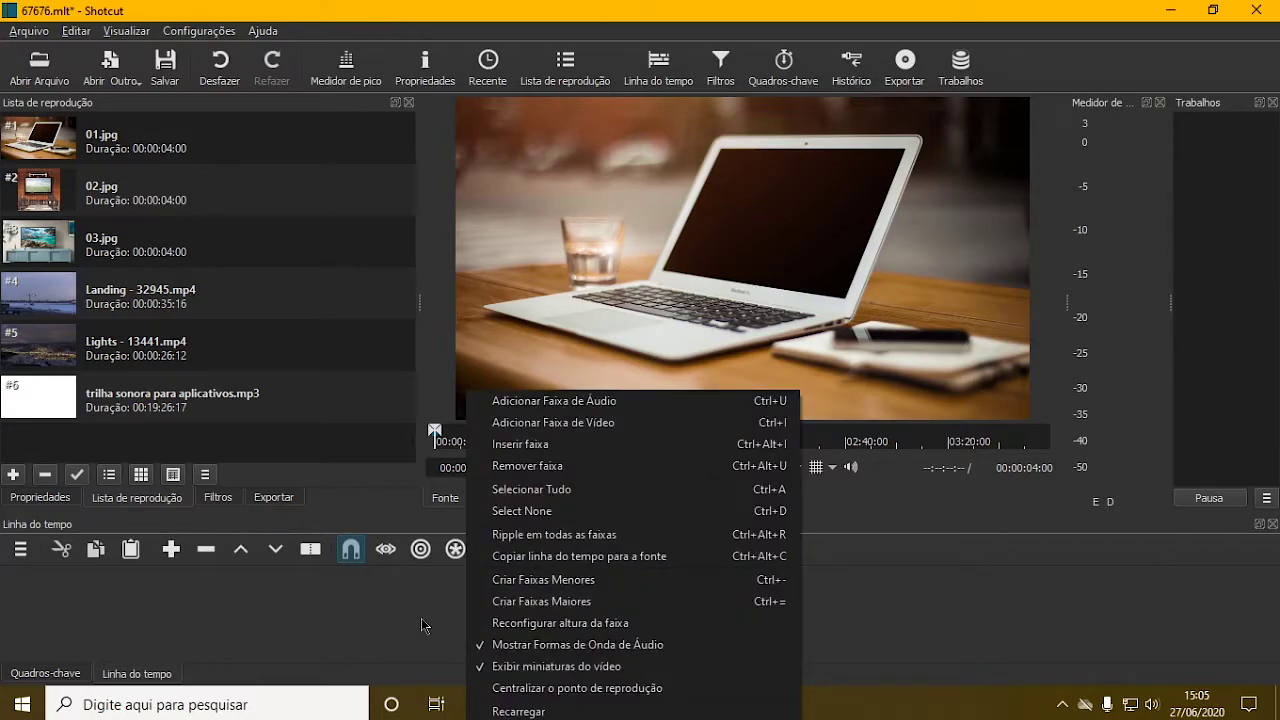
{"action": "left_click", "coordinate": [422, 626]}
{"action": "right_click", "coordinate": [423, 628]}
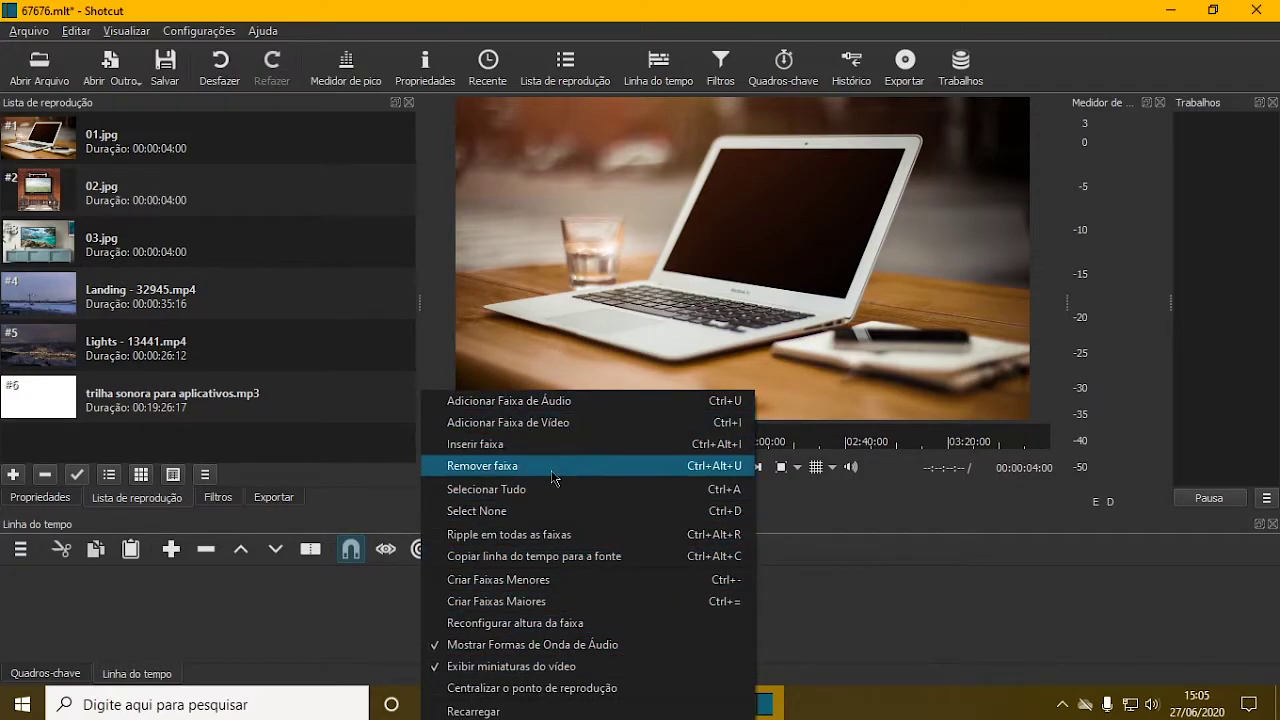
{"action": "left_click", "coordinate": [580, 427]}
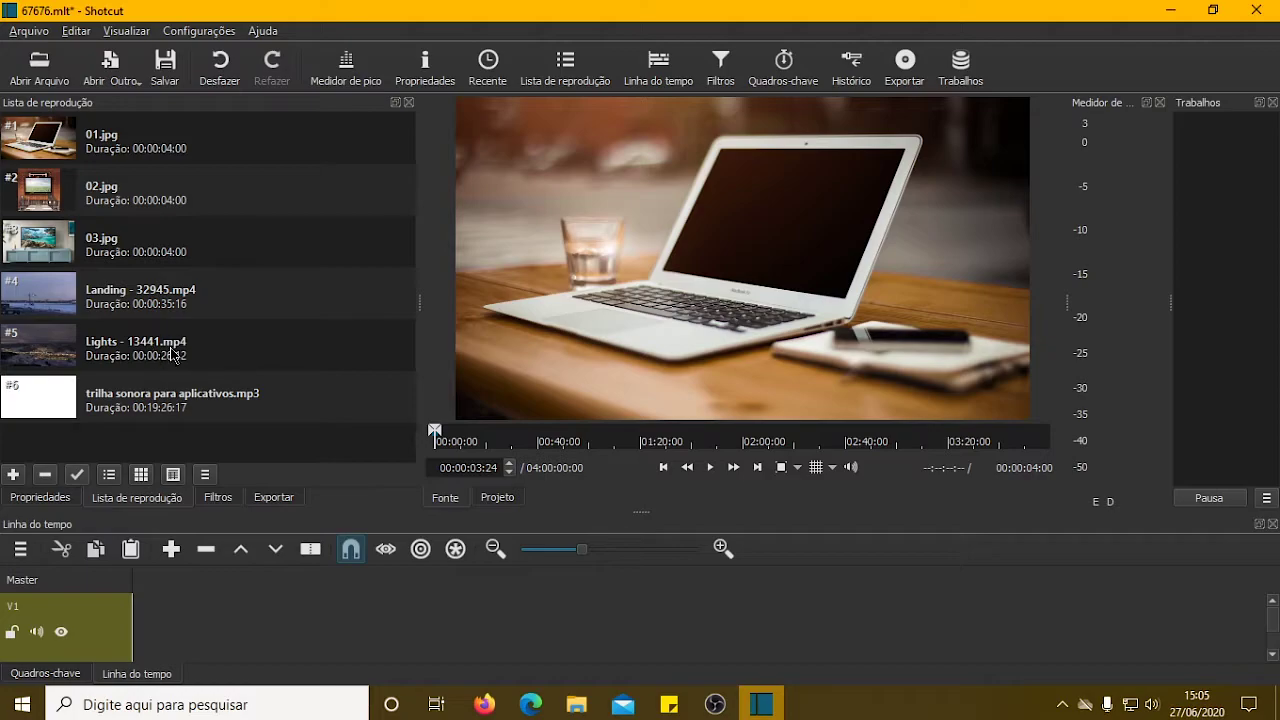
Place the Lights - 13441.mp4 clip at the very start of track V1.
{"action": "left_click", "coordinate": [99, 351]}
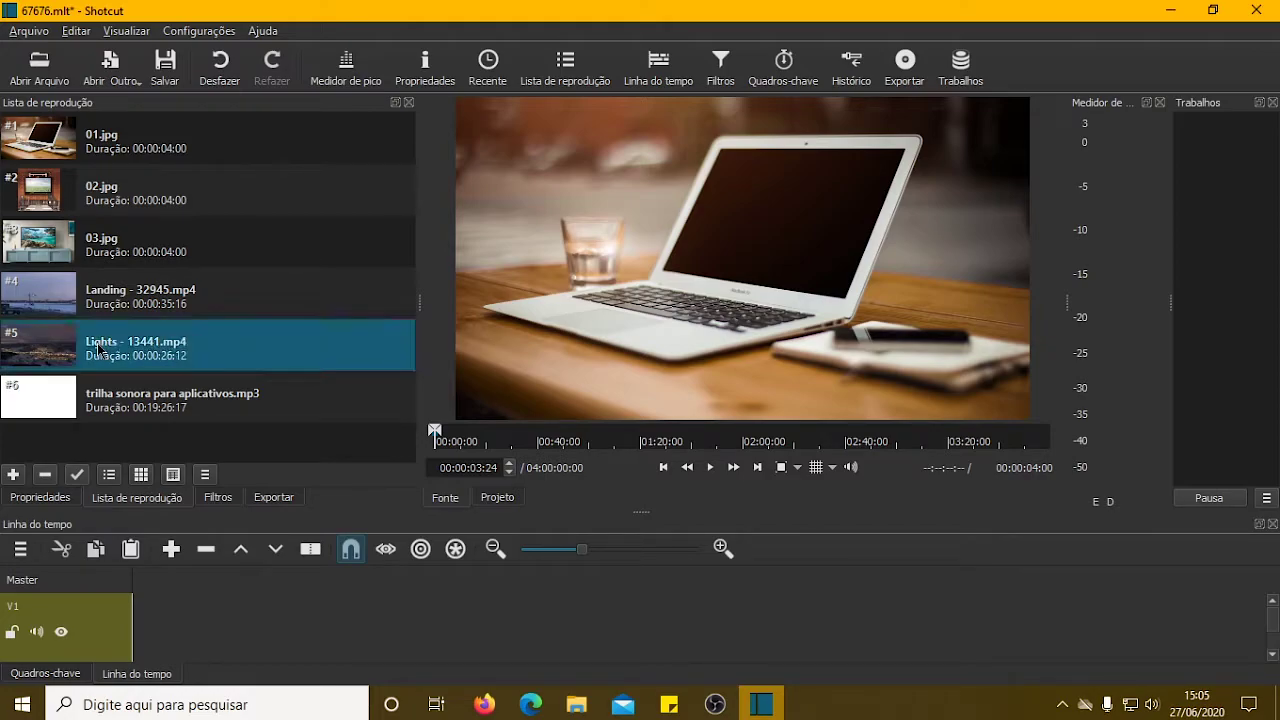
{"action": "left_click_drag", "start_coordinate": [148, 346], "coordinate": [277, 627]}
{"action": "left_click_drag", "start_coordinate": [498, 634], "coordinate": [345, 630]}
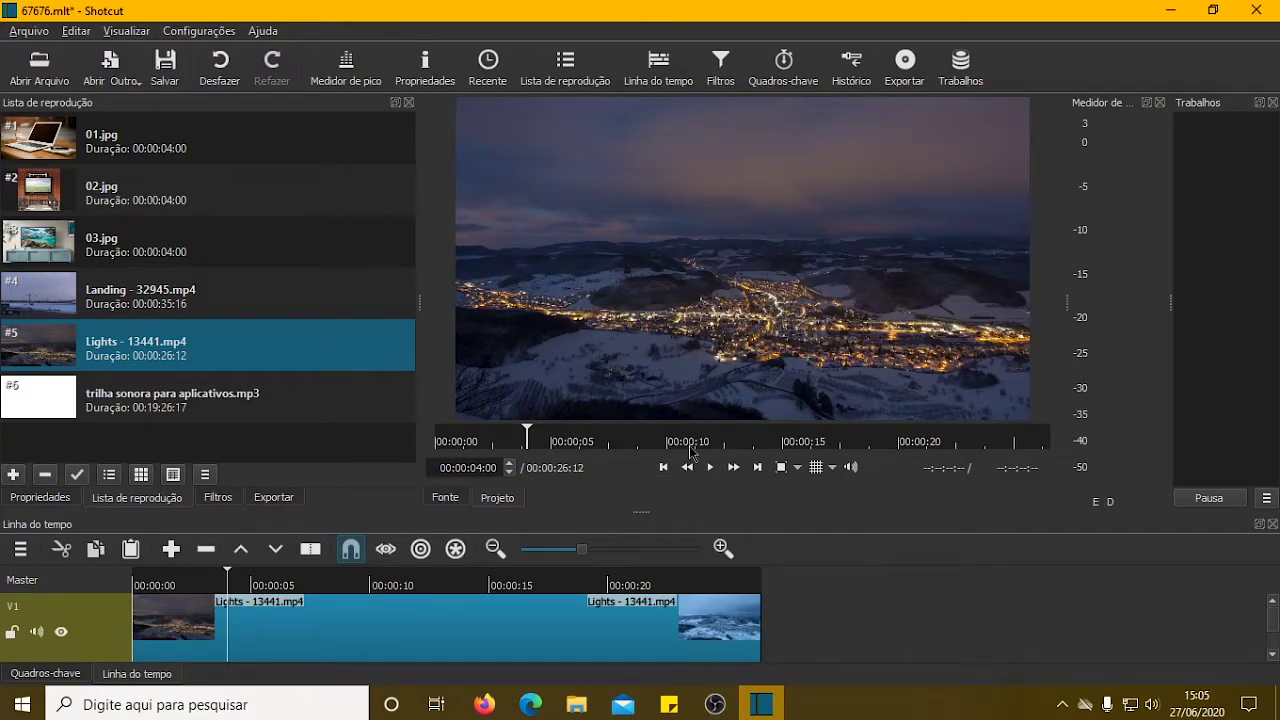
Enlarge the timeline area, add a second video track, and move the Lights - 13441.mp4 clip up to V2.
{"action": "left_click_drag", "start_coordinate": [645, 510], "coordinate": [648, 368]}
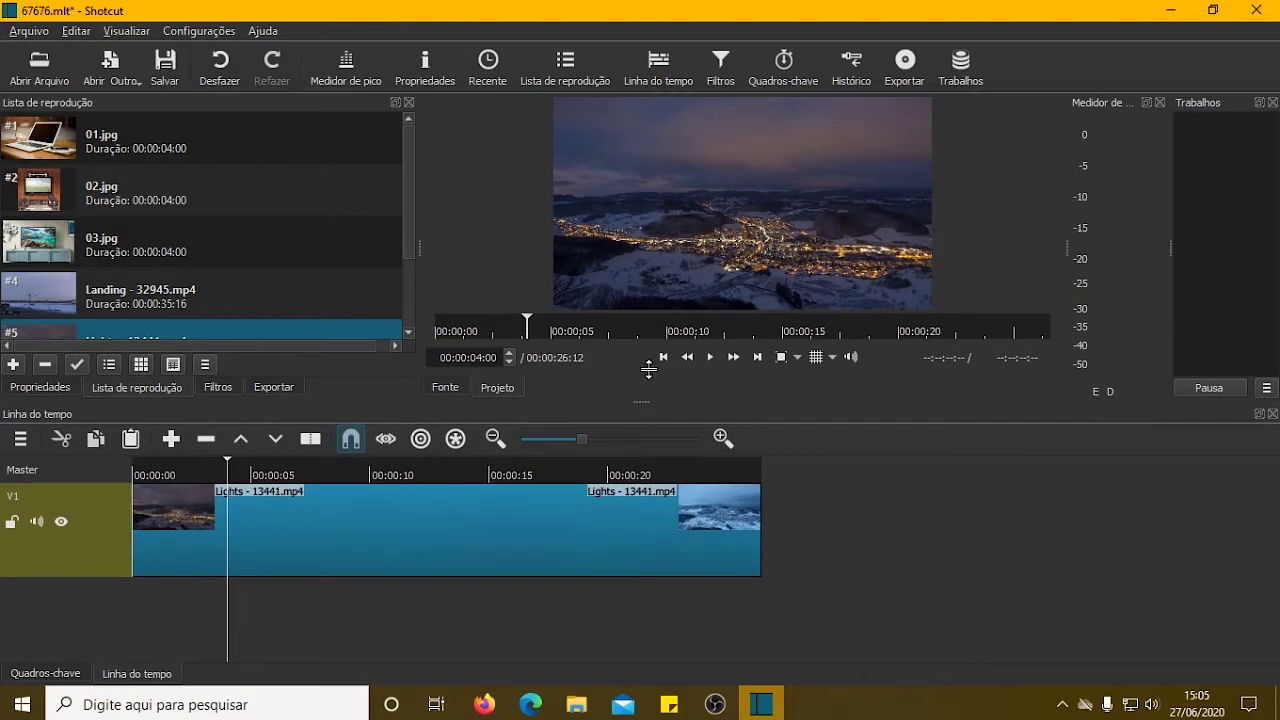
{"action": "right_click", "coordinate": [810, 577]}
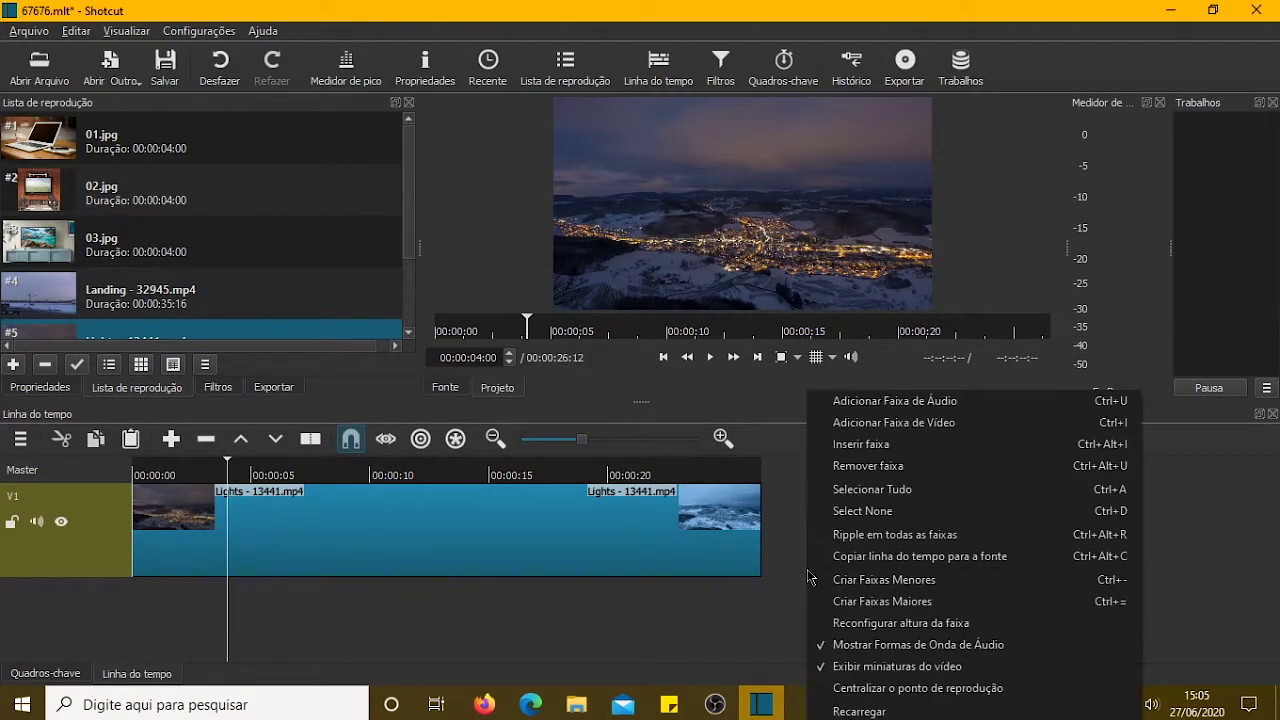
{"action": "left_click", "coordinate": [936, 428]}
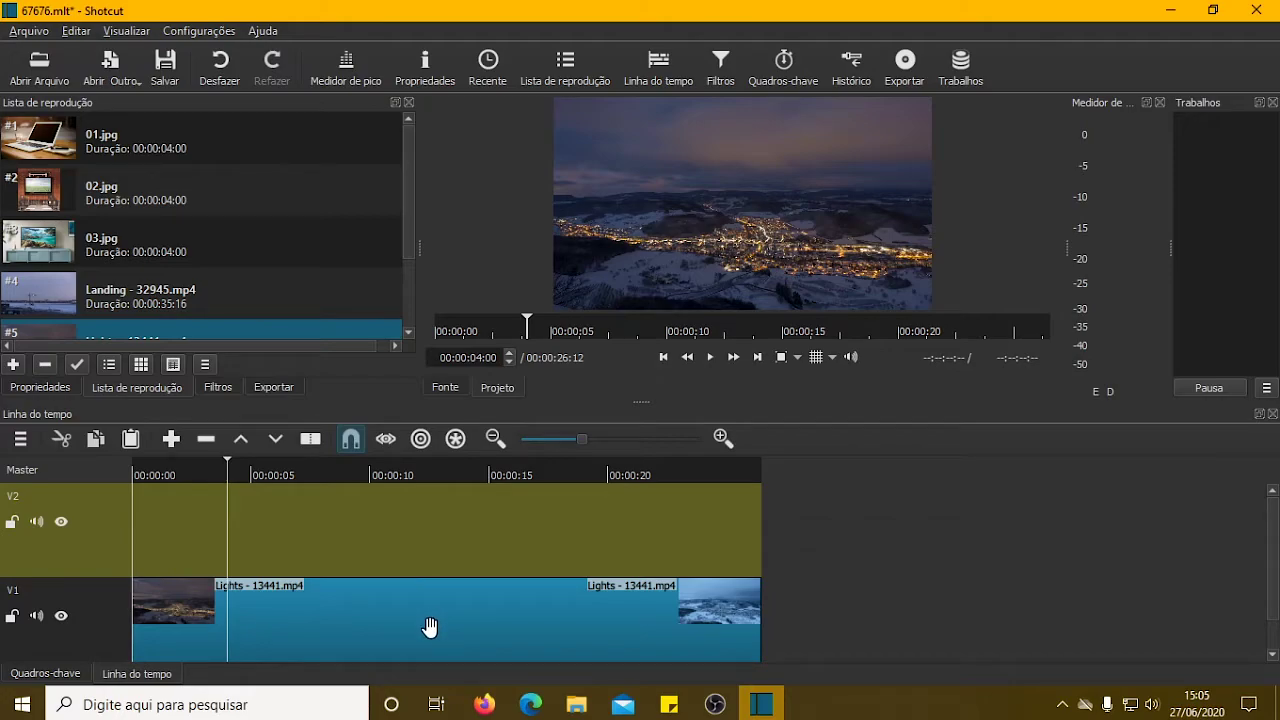
{"action": "left_click_drag", "start_coordinate": [431, 625], "coordinate": [427, 545]}
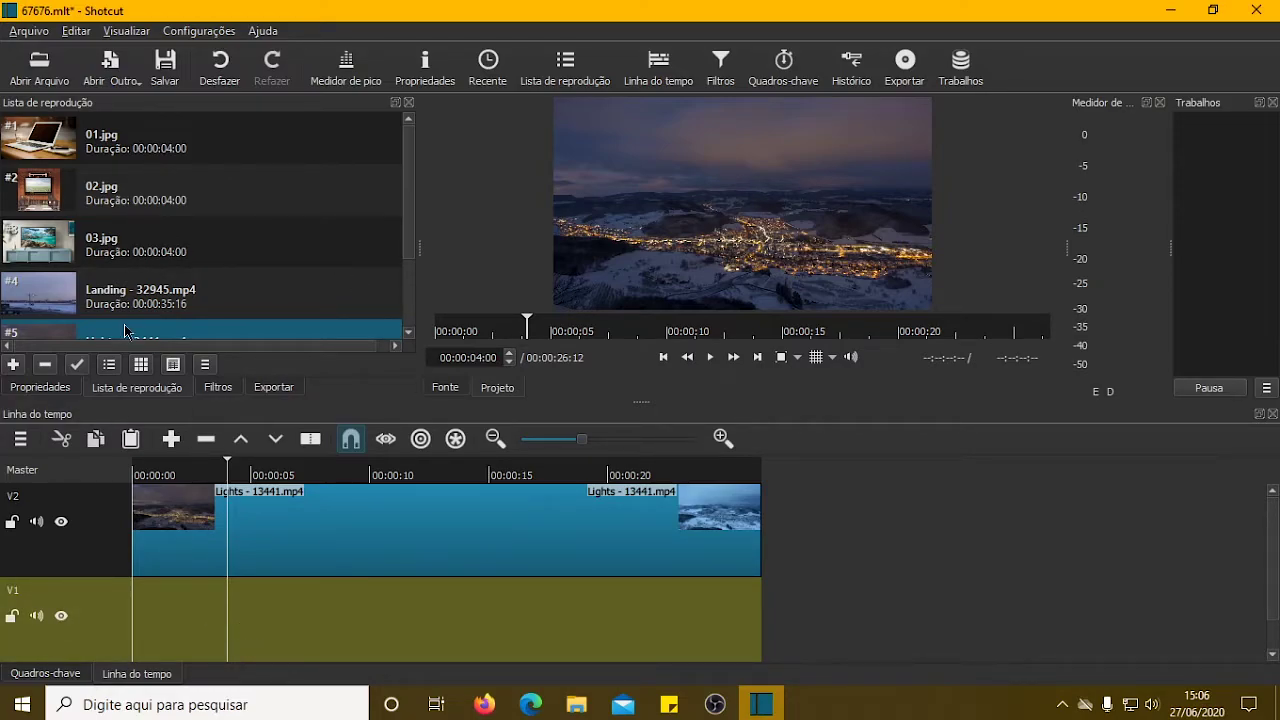
Place 02.jpg at the start of track V1 and trim the end of the Lights clip on V2 to match its length.
{"action": "left_click", "coordinate": [38, 192]}
{"action": "left_click_drag", "start_coordinate": [38, 192], "coordinate": [157, 623]}
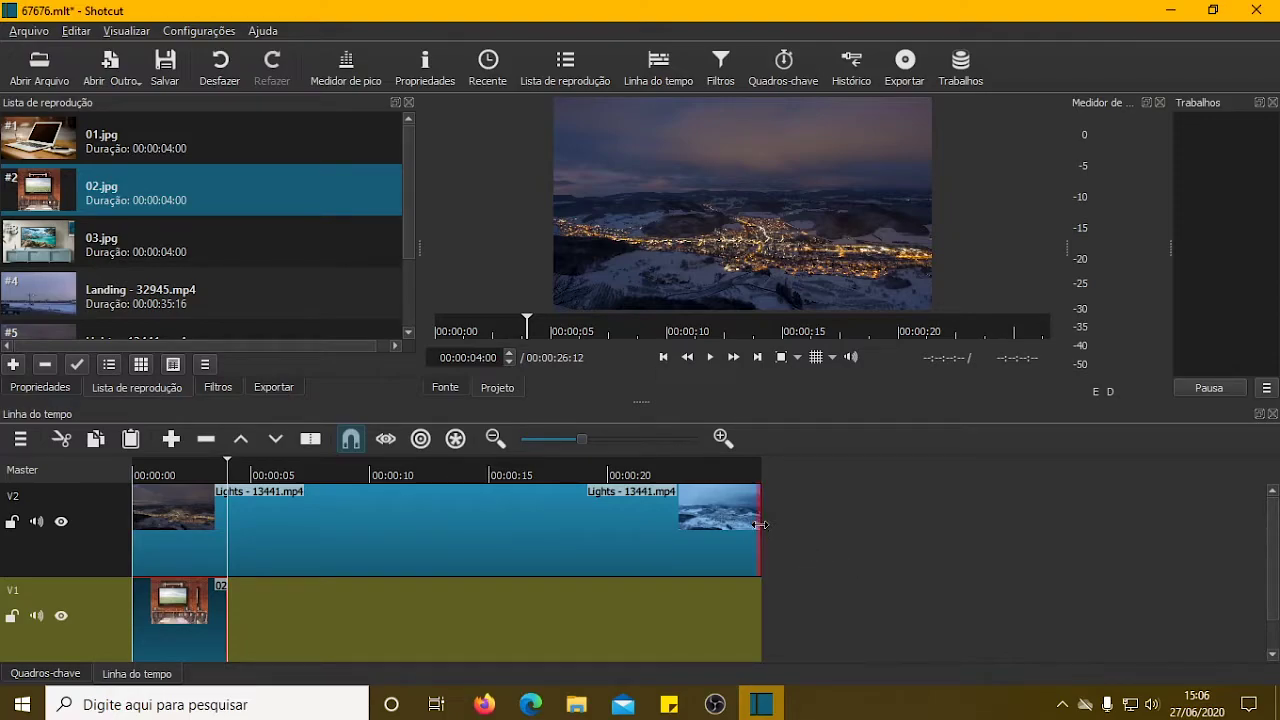
{"action": "left_click_drag", "start_coordinate": [760, 524], "coordinate": [212, 556]}
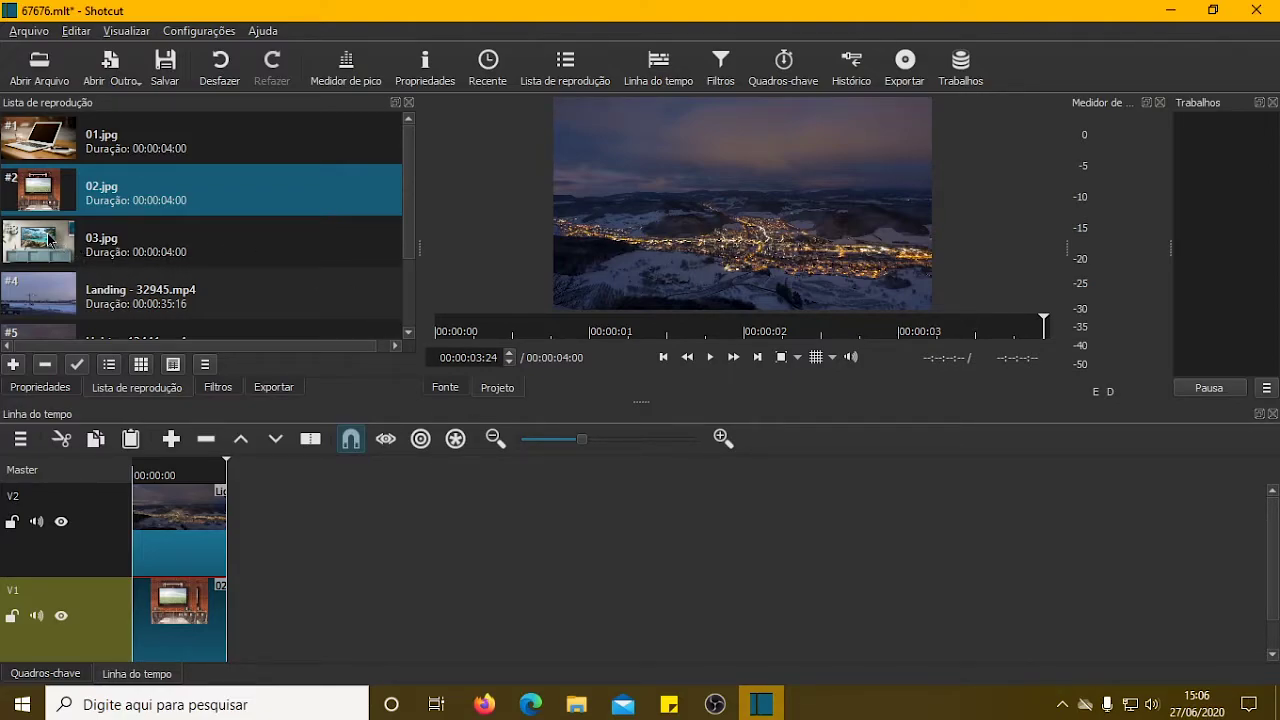
Place 03.jpg directly after 02.jpg on V1 and Landing - 32945.mp4 directly after the Lights clip on V2, without gaps.
{"action": "left_click_drag", "start_coordinate": [32, 243], "coordinate": [252, 628]}
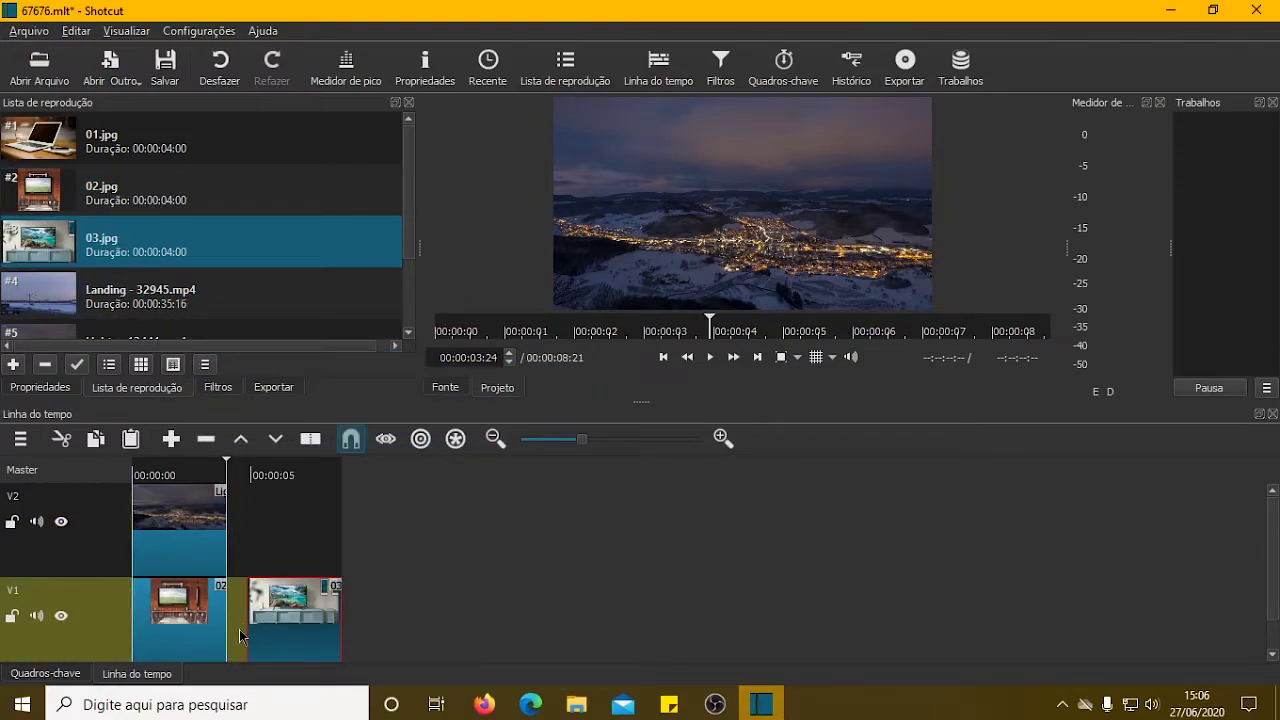
{"action": "mouse_move", "coordinate": [294, 623]}
{"action": "left_mouse_down"}
{"action": "mouse_move", "coordinate": [271, 617]}
{"action": "mouse_move", "coordinate": [274, 628]}
{"action": "left_mouse_up"}
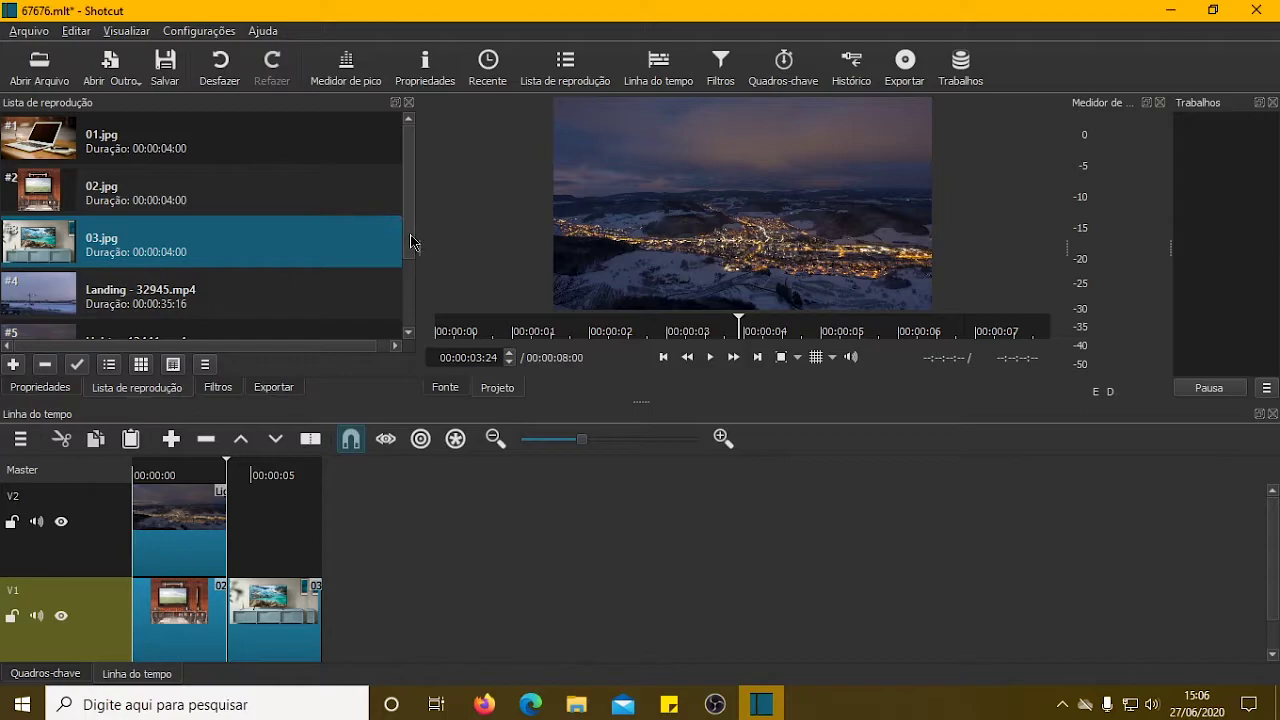
{"action": "scroll", "coordinate": [410, 242], "scroll_direction": "down", "scroll_amount": 1}
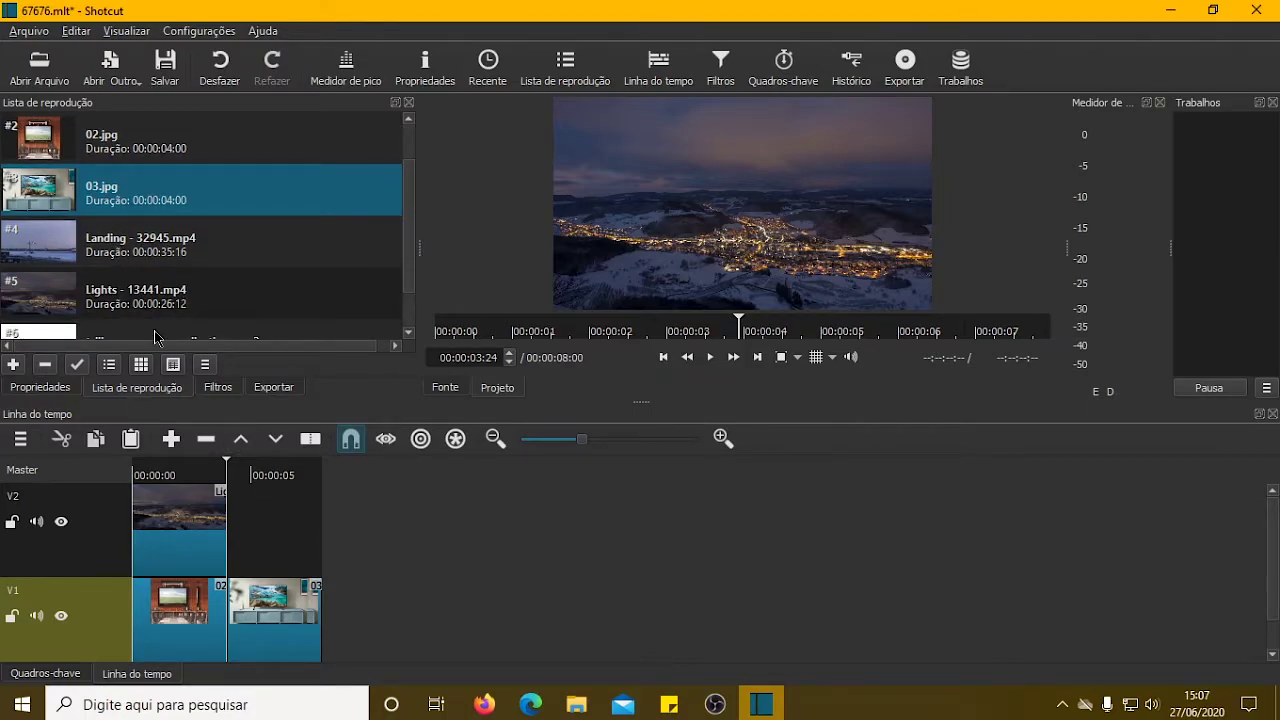
{"action": "left_click_drag", "start_coordinate": [32, 240], "coordinate": [281, 516]}
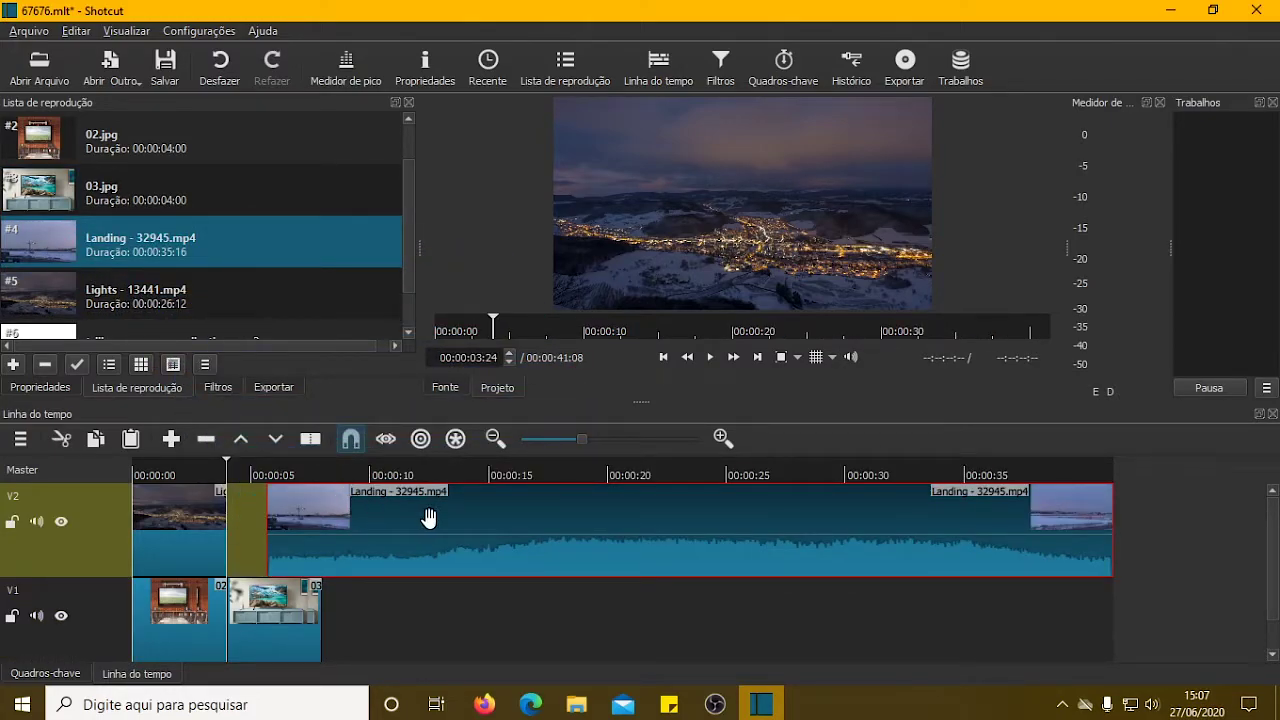
{"action": "left_click_drag", "start_coordinate": [417, 517], "coordinate": [388, 522]}
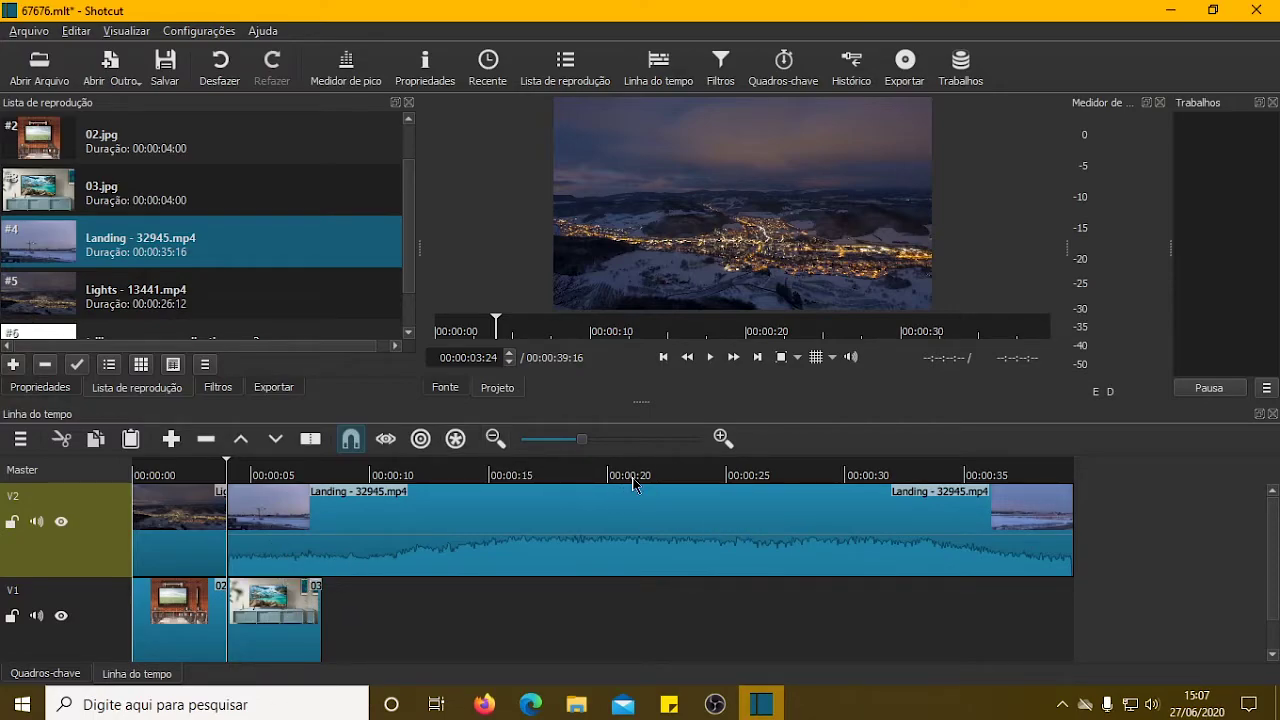
Play back the timeline around the Landing clip and 03.jpg to check how the stacked tracks display.
{"action": "left_click", "coordinate": [710, 357]}
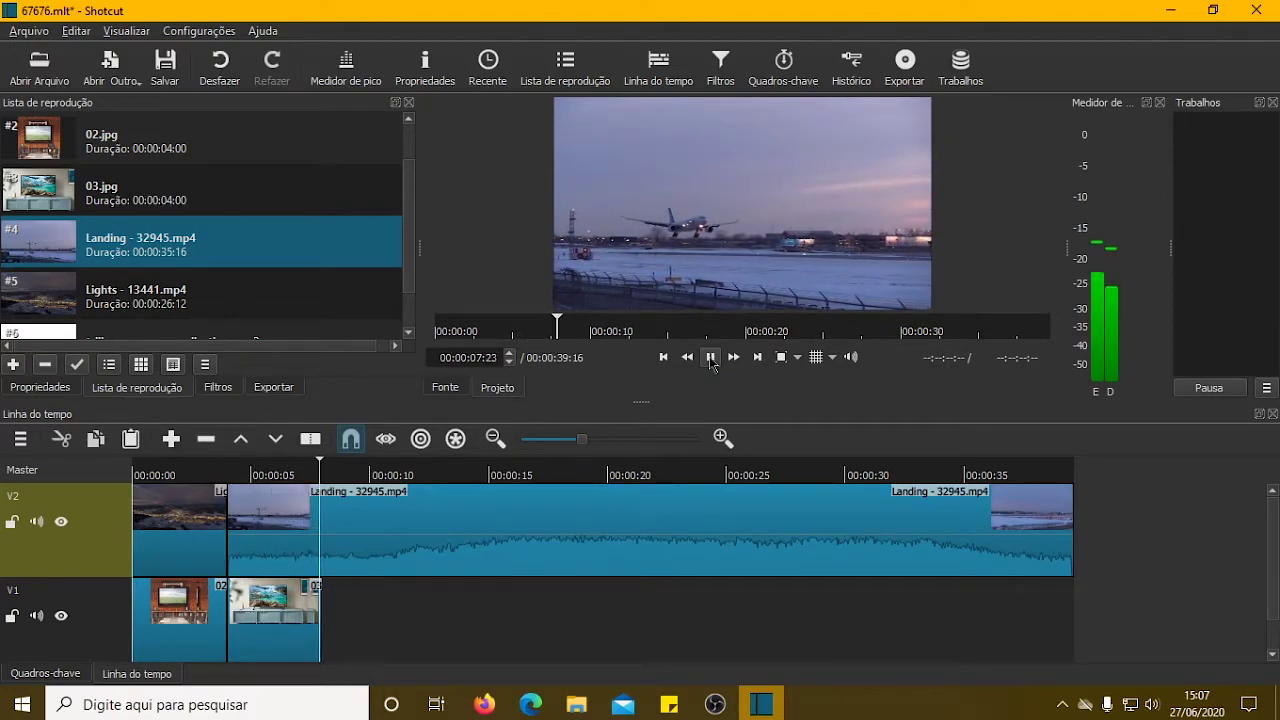
{"action": "left_click", "coordinate": [710, 359]}
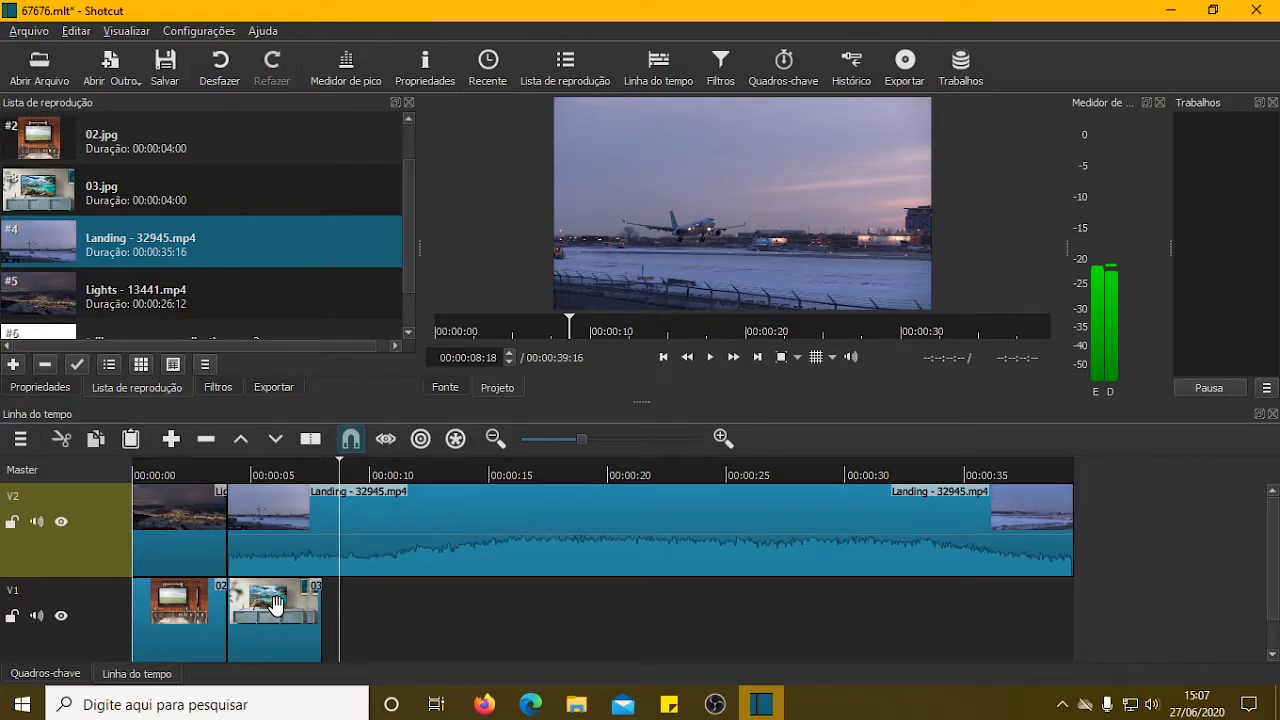
{"action": "left_click", "coordinate": [333, 463]}
{"action": "left_click_drag", "start_coordinate": [333, 463], "coordinate": [247, 465]}
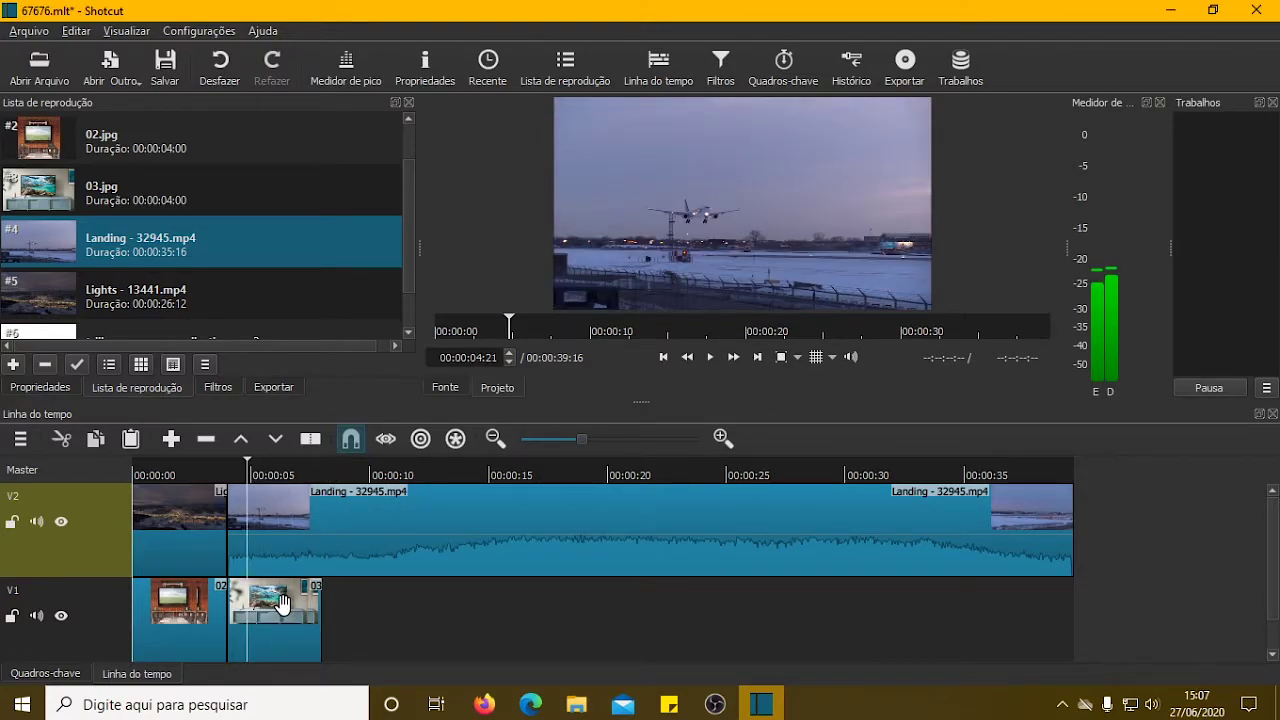
{"action": "left_click", "coordinate": [710, 357]}
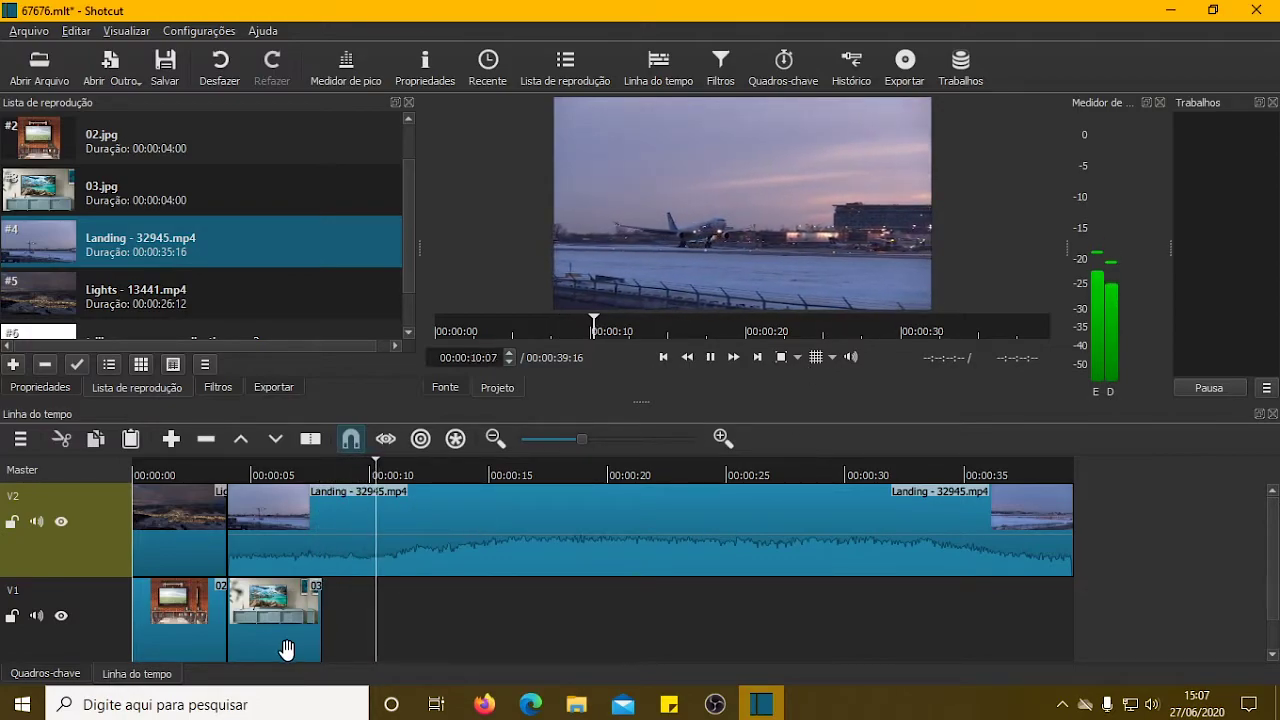
Stop playback and fill V1 with eight more consecutive copies of 03.jpg, without gaps, up to the end of the Landing clip on V2.
{"action": "left_click", "coordinate": [708, 360]}
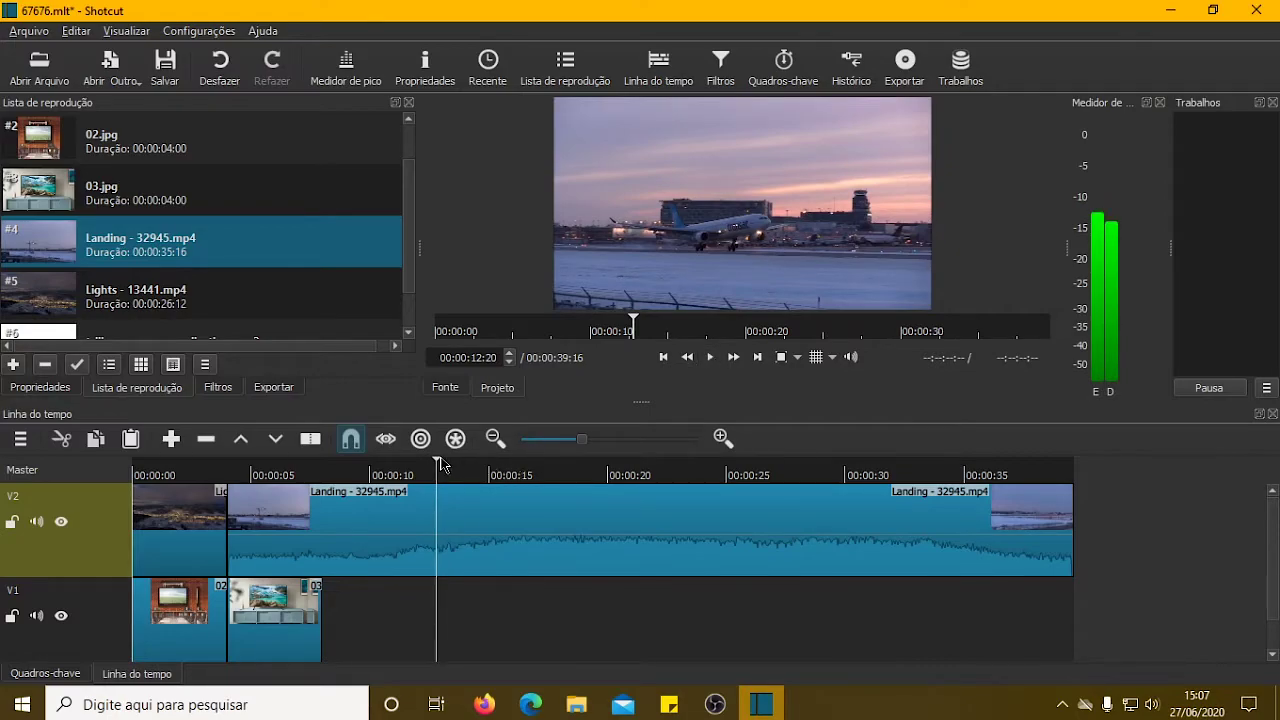
{"action": "left_click_drag", "start_coordinate": [440, 466], "coordinate": [271, 466]}
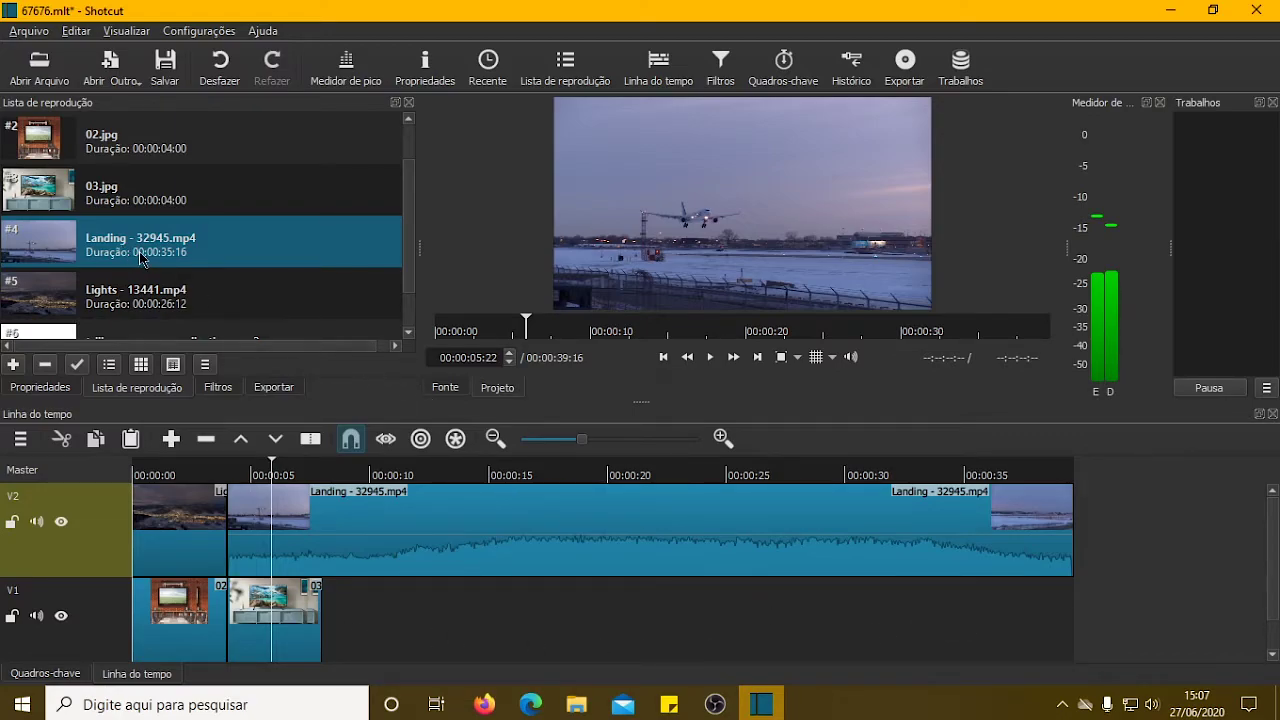
{"action": "left_click_drag", "start_coordinate": [40, 197], "coordinate": [342, 642]}
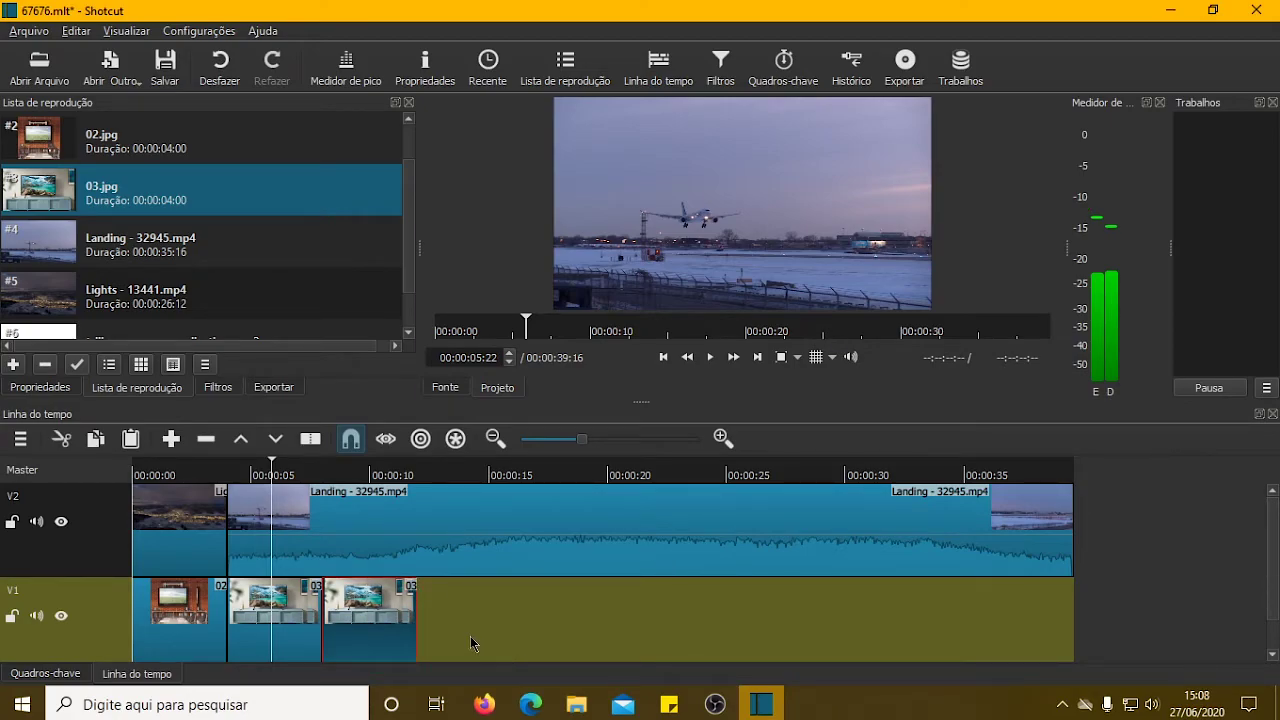
{"action": "left_click_drag", "start_coordinate": [30, 192], "coordinate": [425, 618]}
{"action": "left_click_drag", "start_coordinate": [416, 612], "coordinate": [418, 610]}
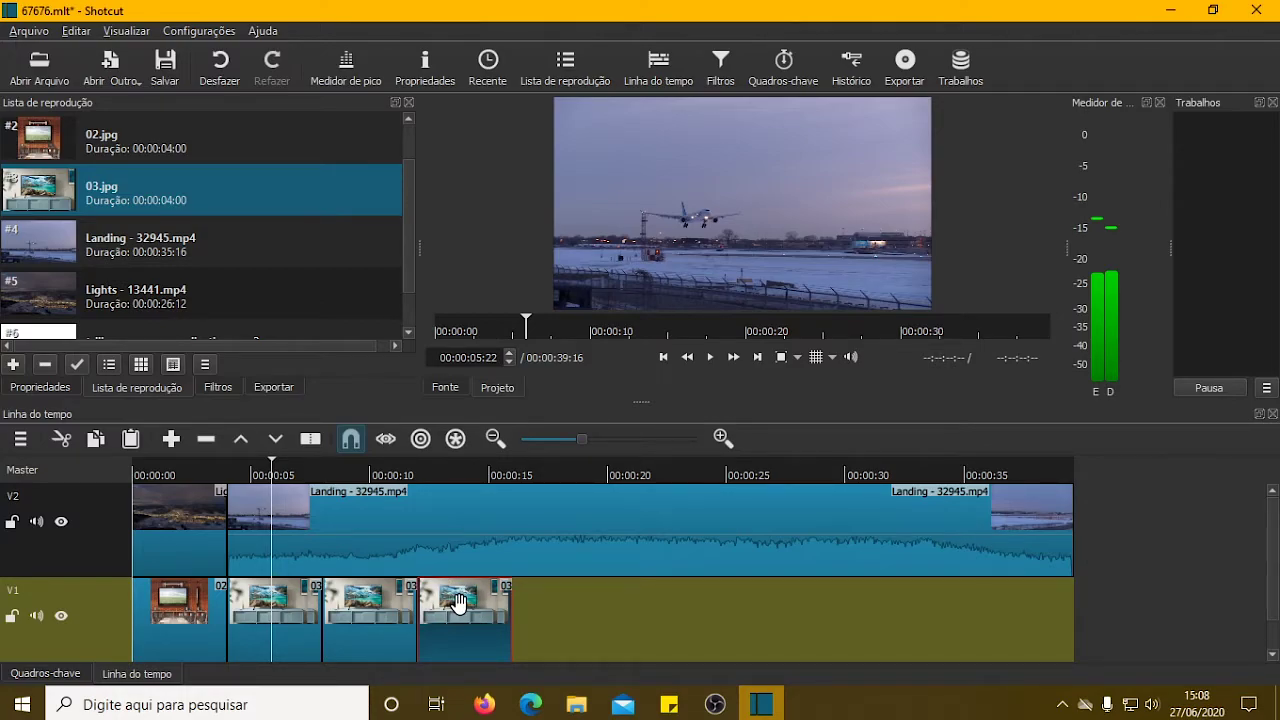
{"action": "left_click_drag", "start_coordinate": [30, 188], "coordinate": [530, 610]}
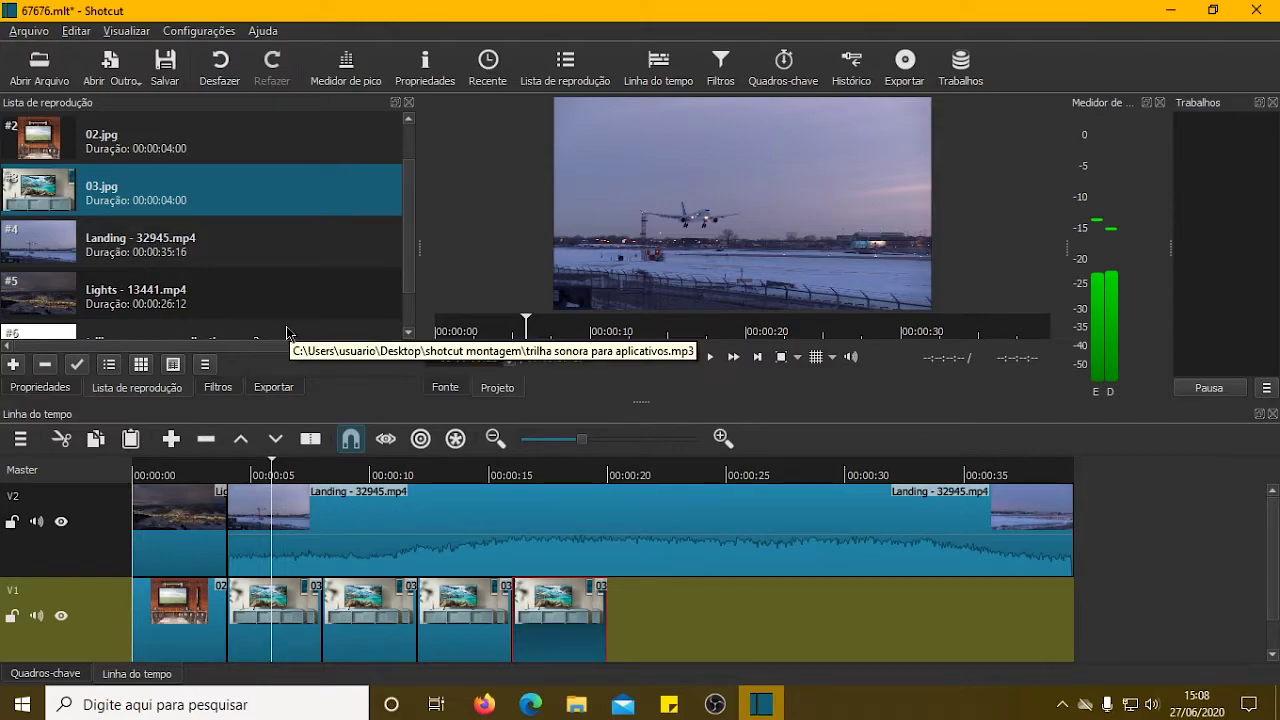
{"action": "left_click_drag", "start_coordinate": [17, 188], "coordinate": [615, 623]}
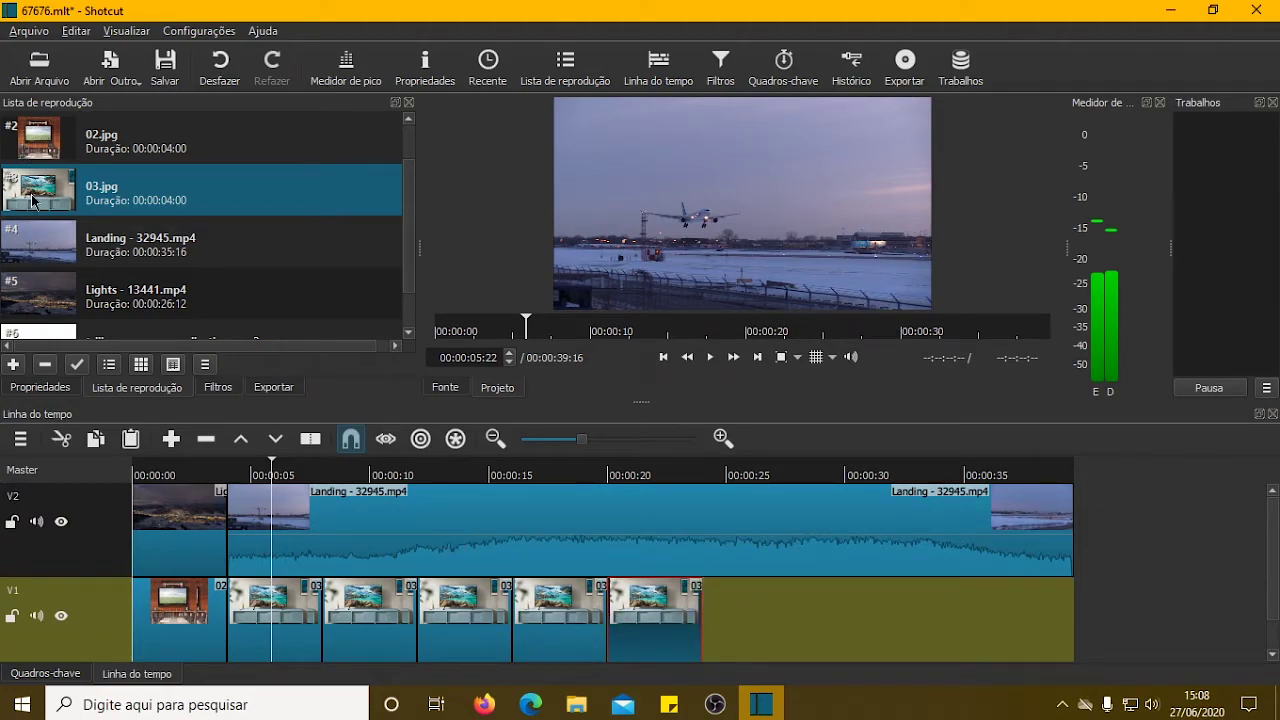
{"action": "left_click_drag", "start_coordinate": [23, 192], "coordinate": [737, 590]}
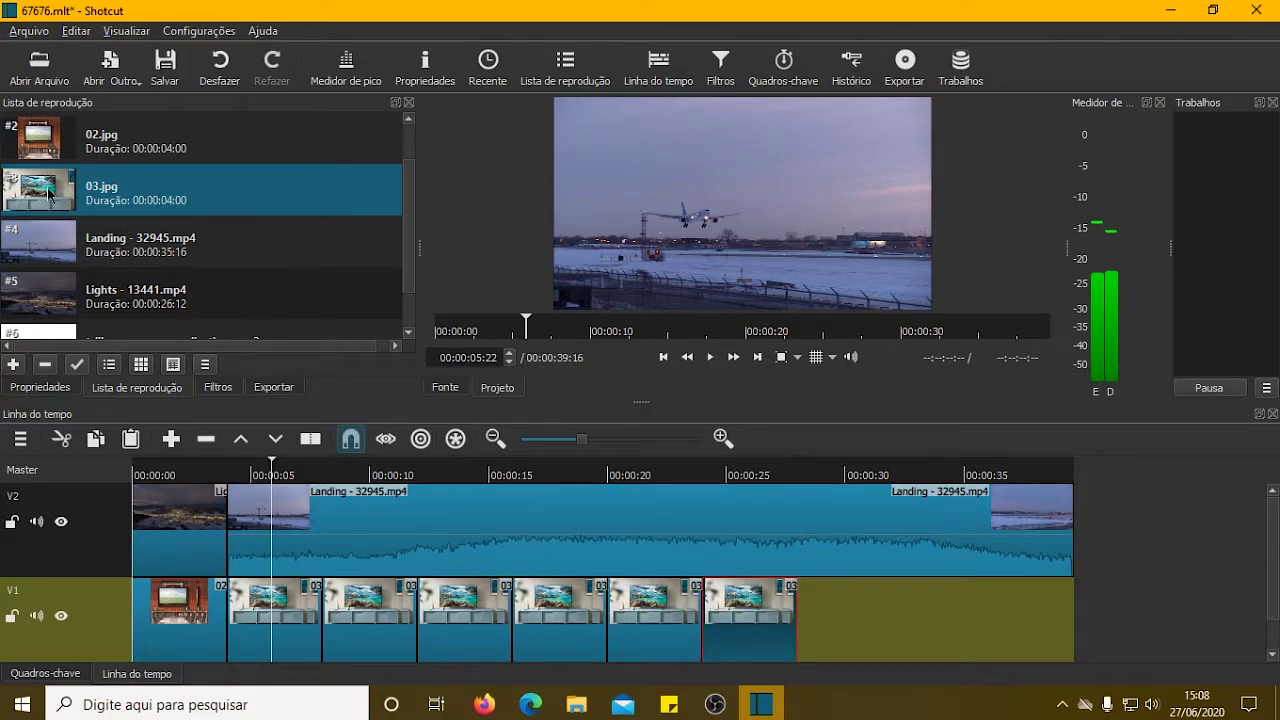
{"action": "left_click_drag", "start_coordinate": [35, 188], "coordinate": [812, 612]}
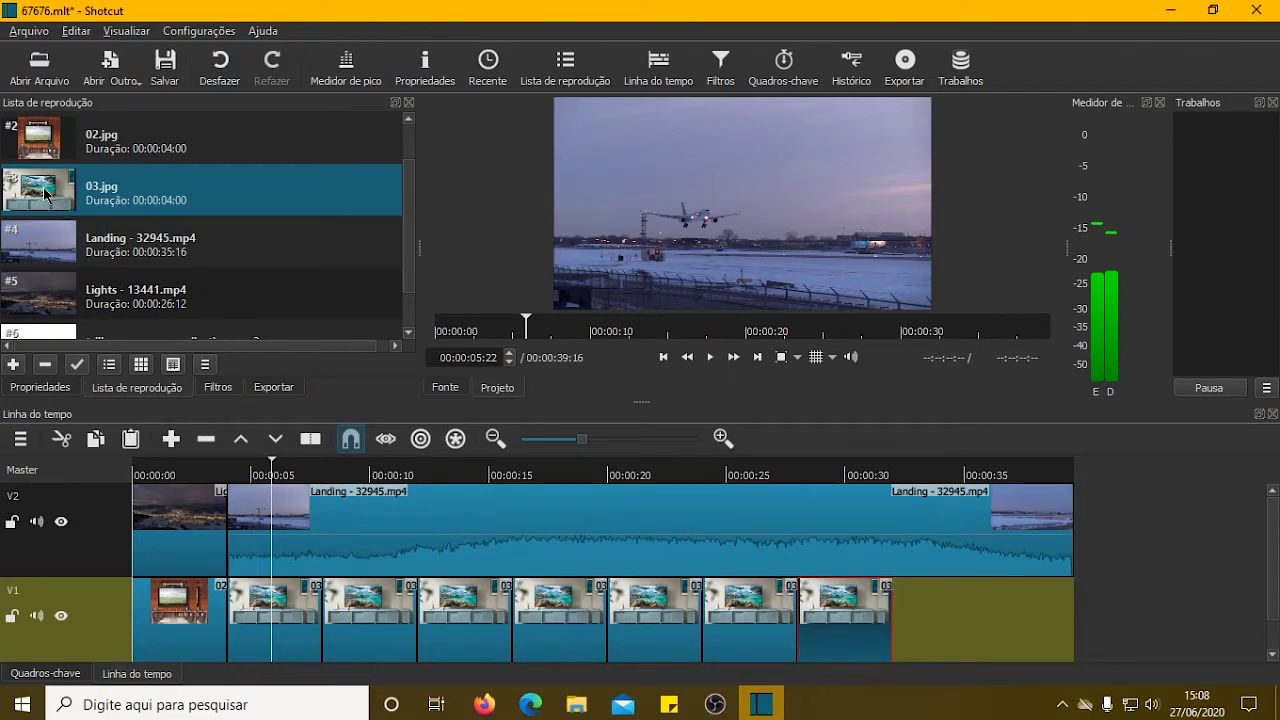
{"action": "left_click_drag", "start_coordinate": [20, 186], "coordinate": [990, 610]}
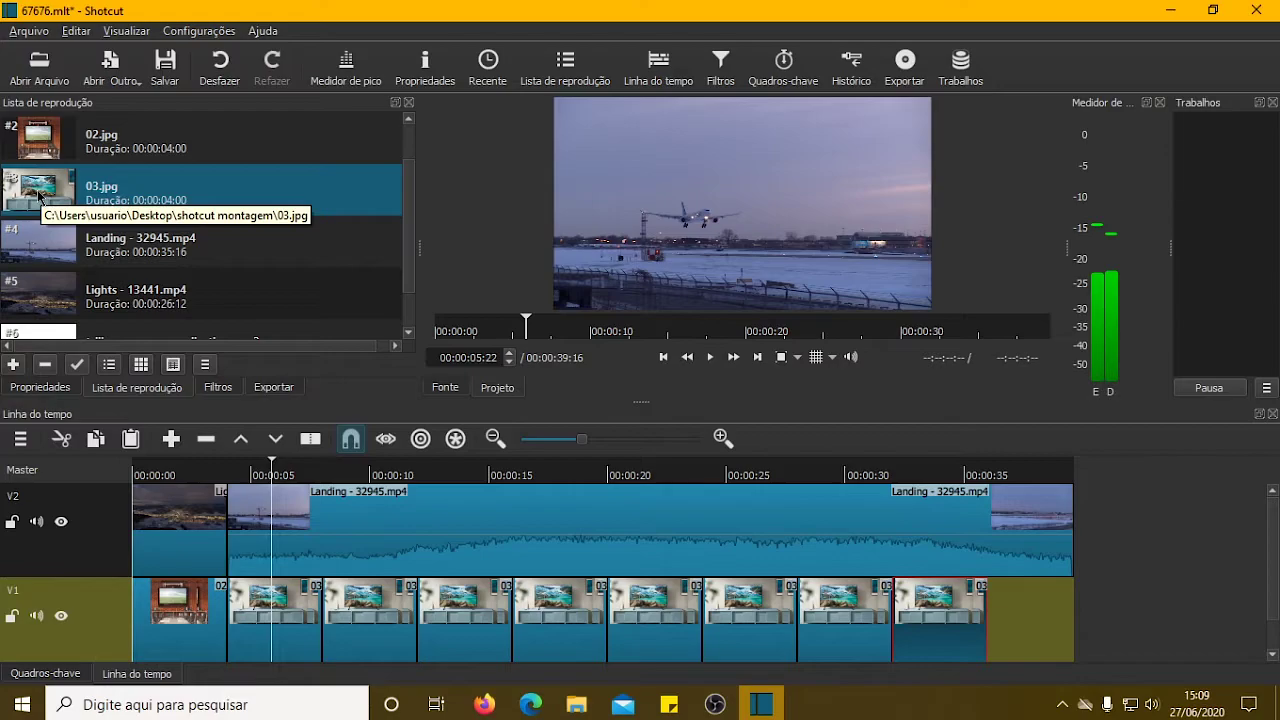
{"action": "left_click_drag", "start_coordinate": [14, 188], "coordinate": [1065, 624]}
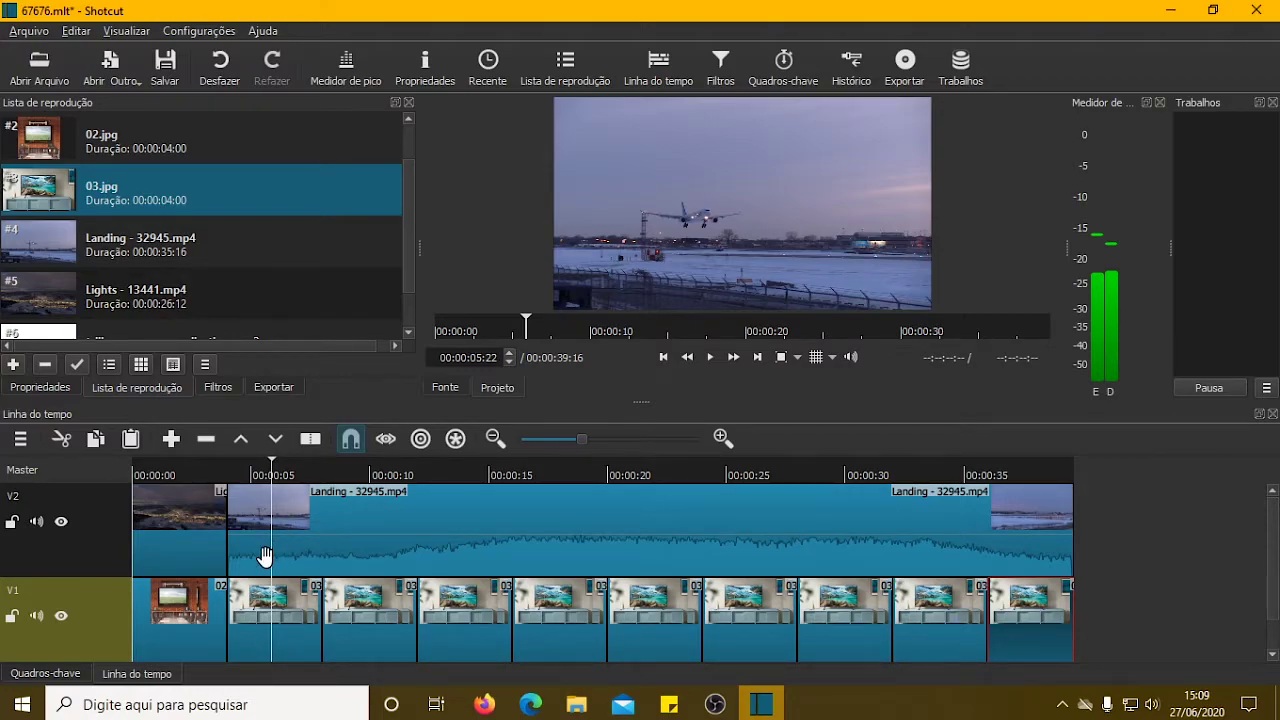
Select the Lights clip on V2, play the montage from near the start, and return the playhead to about 00:00:00:24.
{"action": "left_click", "coordinate": [184, 526]}
{"action": "left_click", "coordinate": [145, 477]}
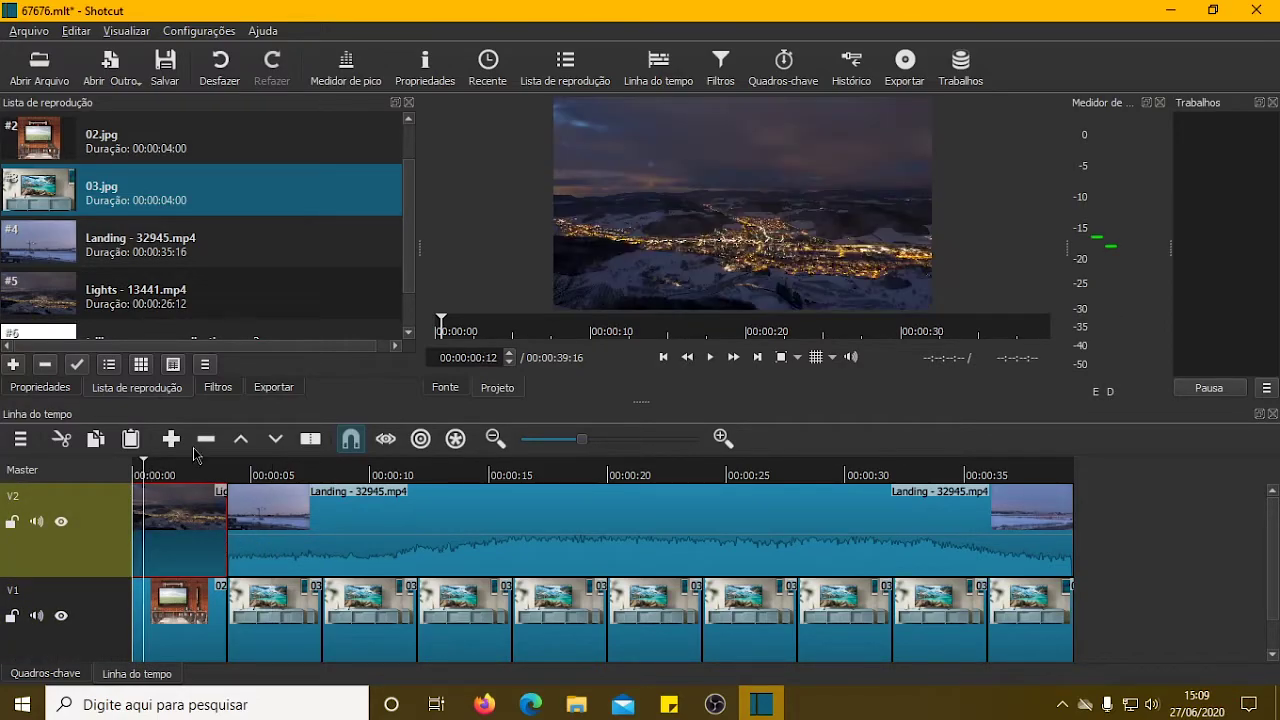
{"action": "left_click", "coordinate": [710, 357]}
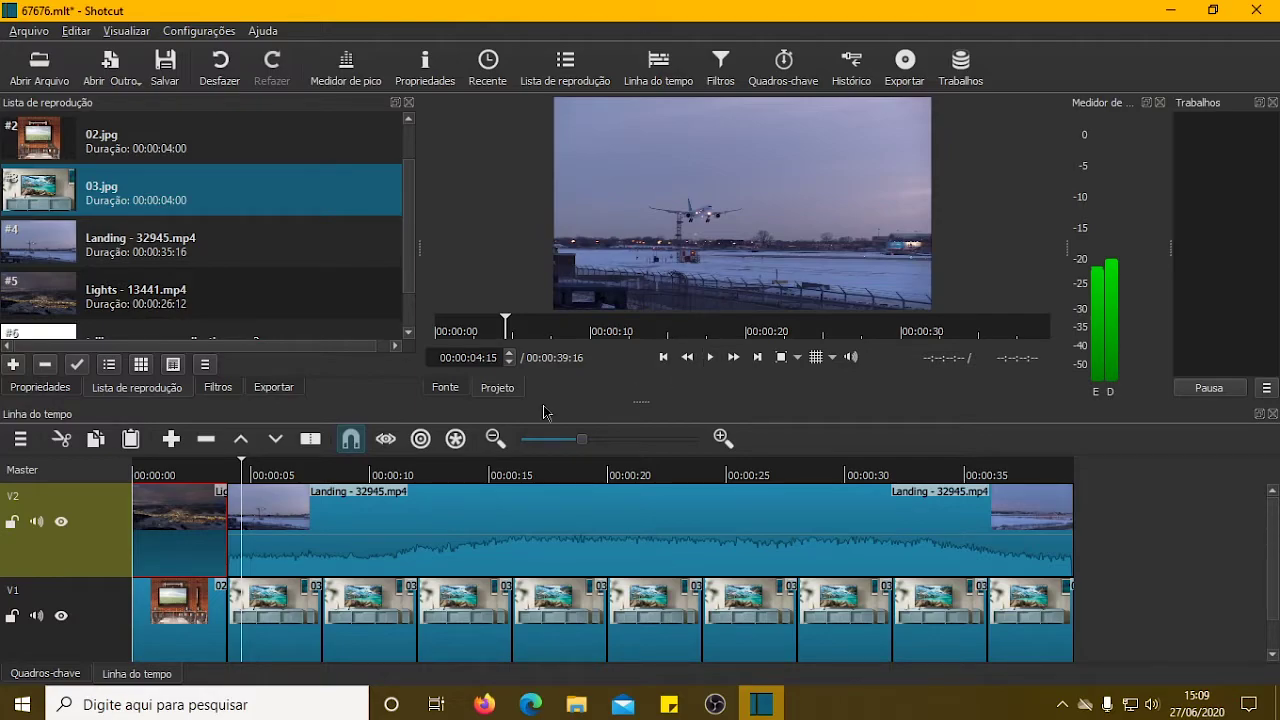
{"action": "left_click_drag", "start_coordinate": [241, 463], "coordinate": [155, 472]}
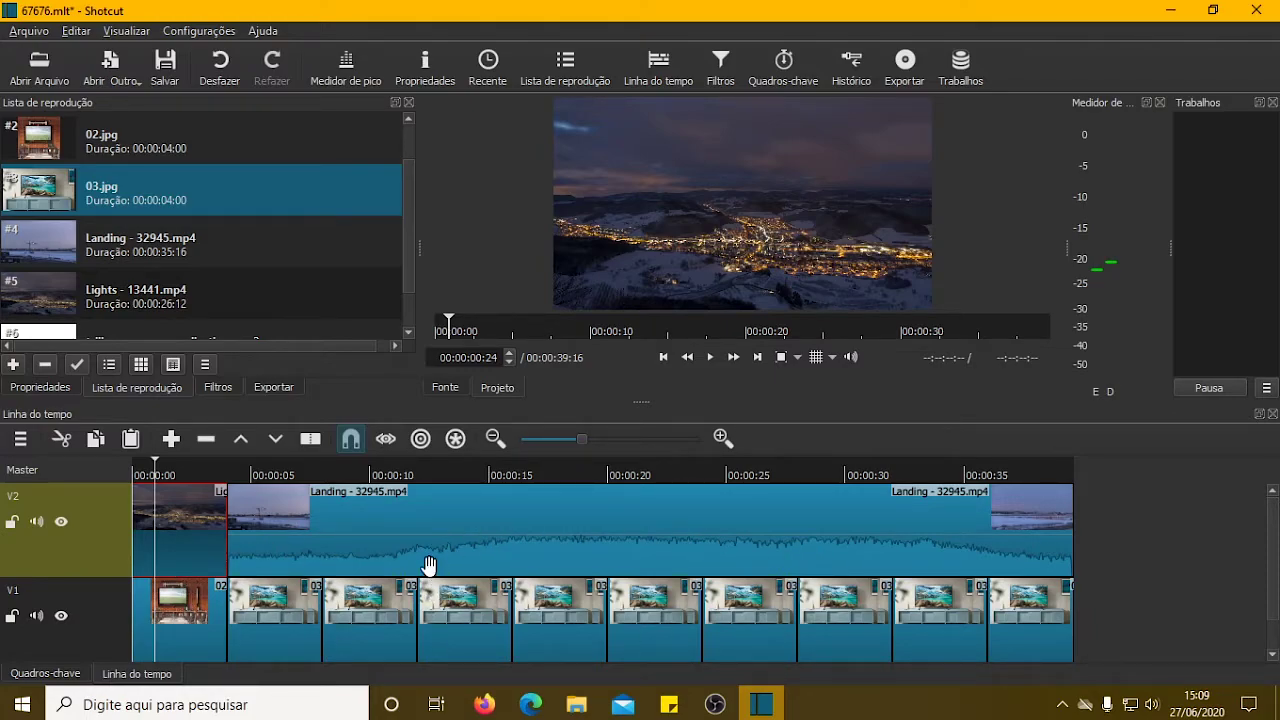
Add the Corner Pin video filter to the Lights - 13441.mp4 clip.
{"action": "left_click", "coordinate": [718, 66]}
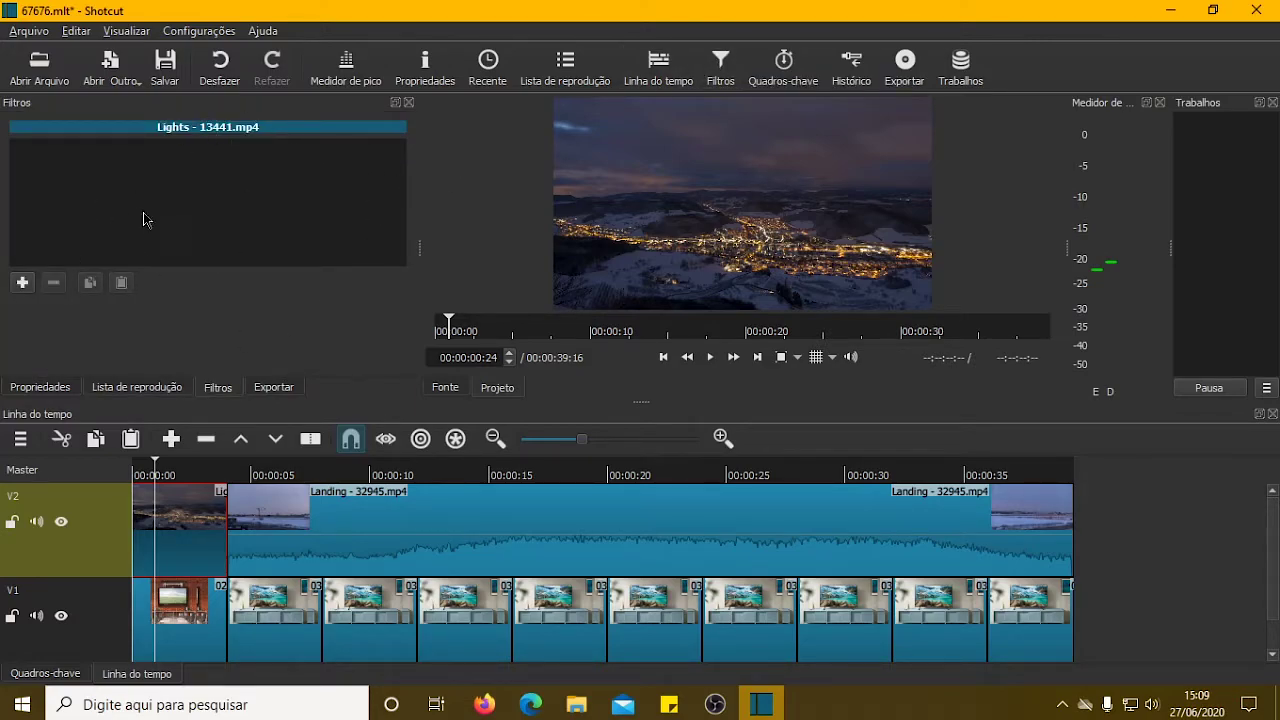
{"action": "left_click", "coordinate": [22, 283]}
{"action": "scroll", "coordinate": [229, 270], "scroll_direction": "down", "scroll_amount": 5}
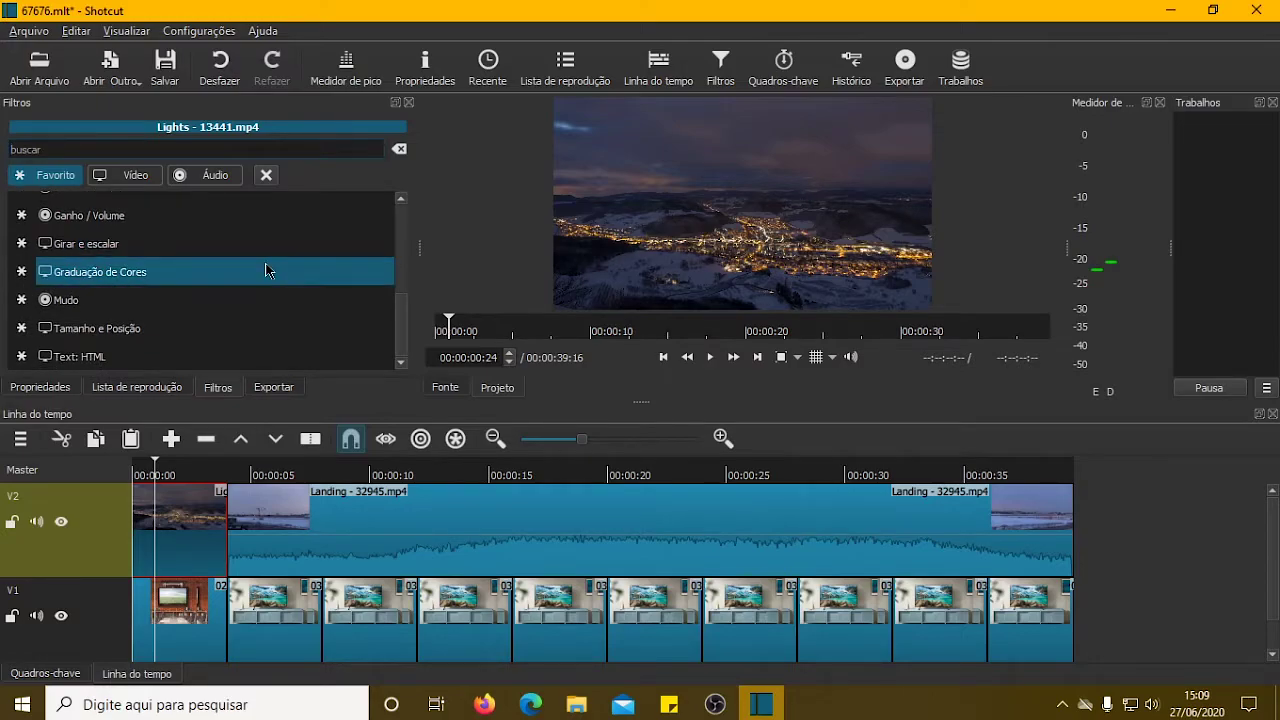
{"action": "scroll", "coordinate": [145, 205], "scroll_direction": "up", "scroll_amount": 1}
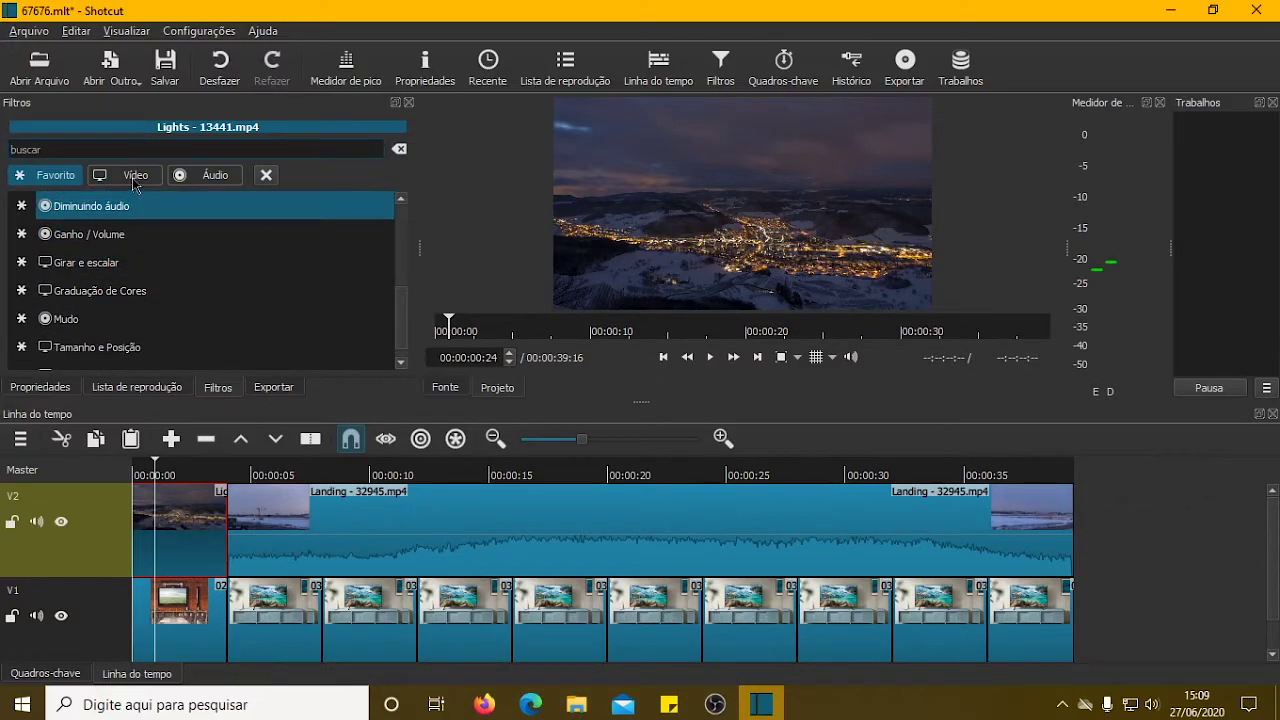
{"action": "left_click", "coordinate": [135, 176]}
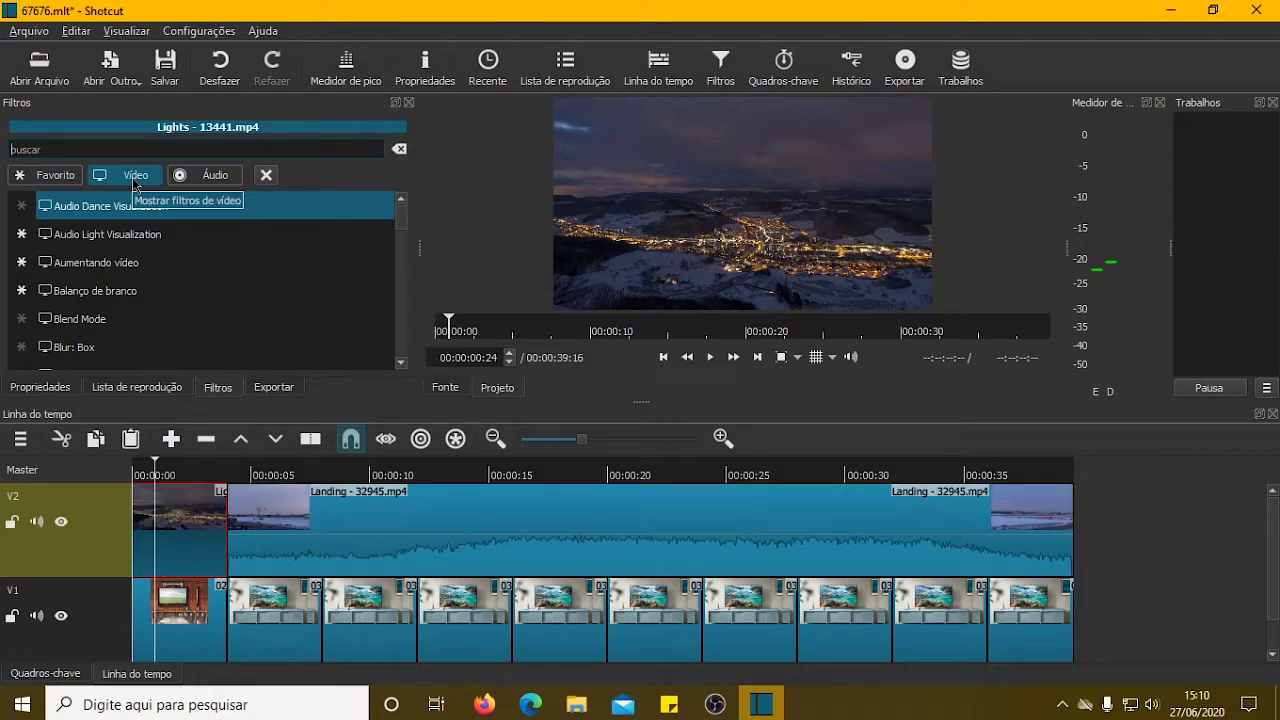
{"action": "scroll", "coordinate": [140, 290], "scroll_direction": "down", "scroll_amount": 3}
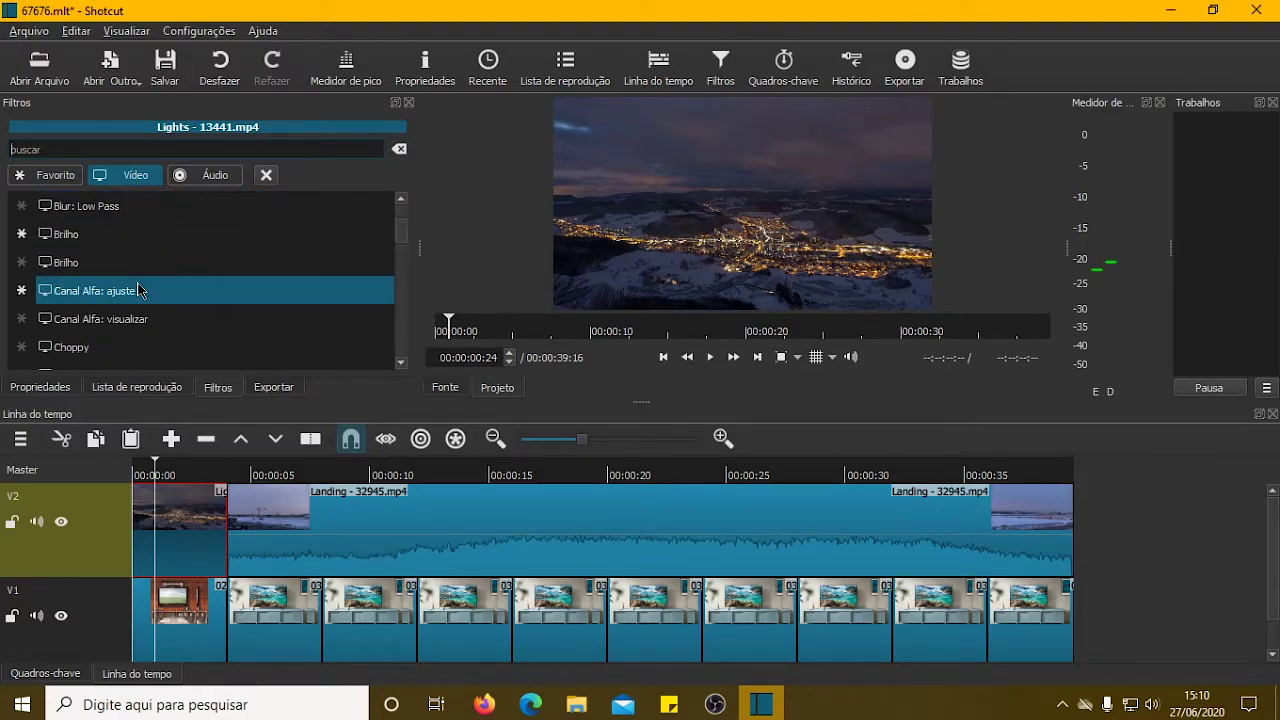
{"action": "scroll", "coordinate": [140, 290], "scroll_direction": "down", "scroll_amount": 1}
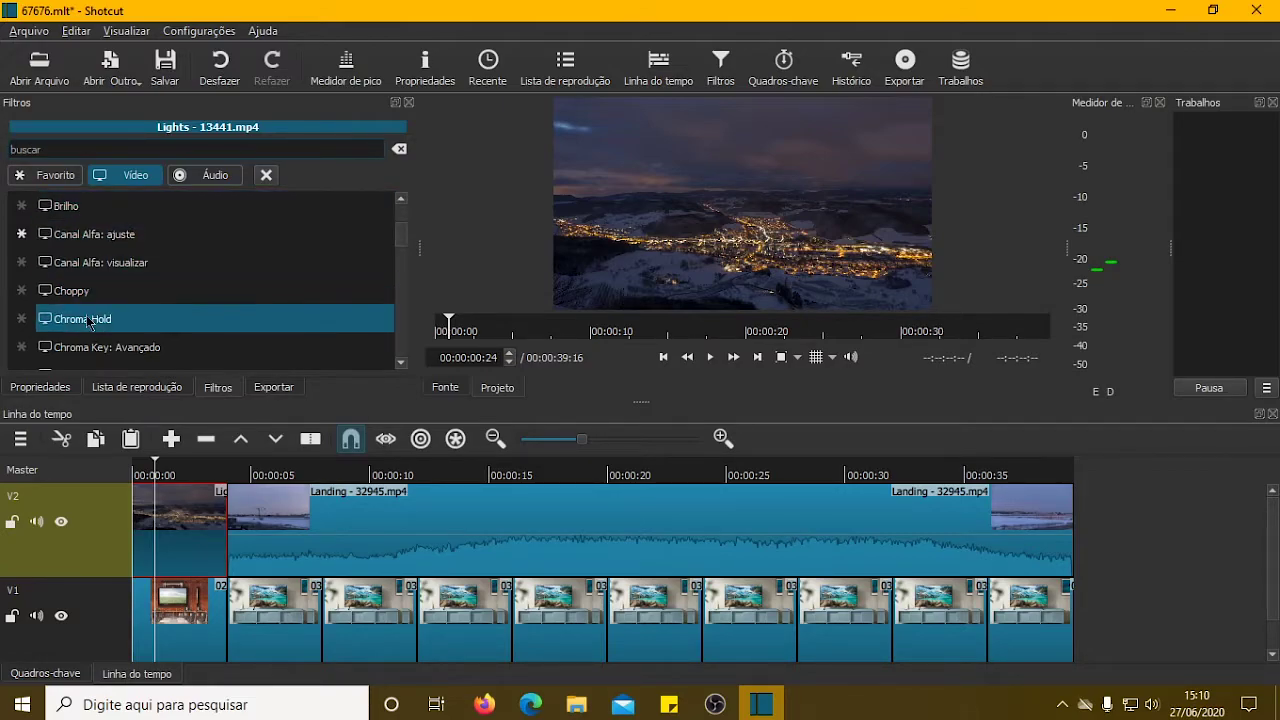
{"action": "scroll", "coordinate": [92, 328], "scroll_direction": "down", "scroll_amount": 2}
{"action": "scroll", "coordinate": [92, 328], "scroll_direction": "down", "scroll_amount": 1}
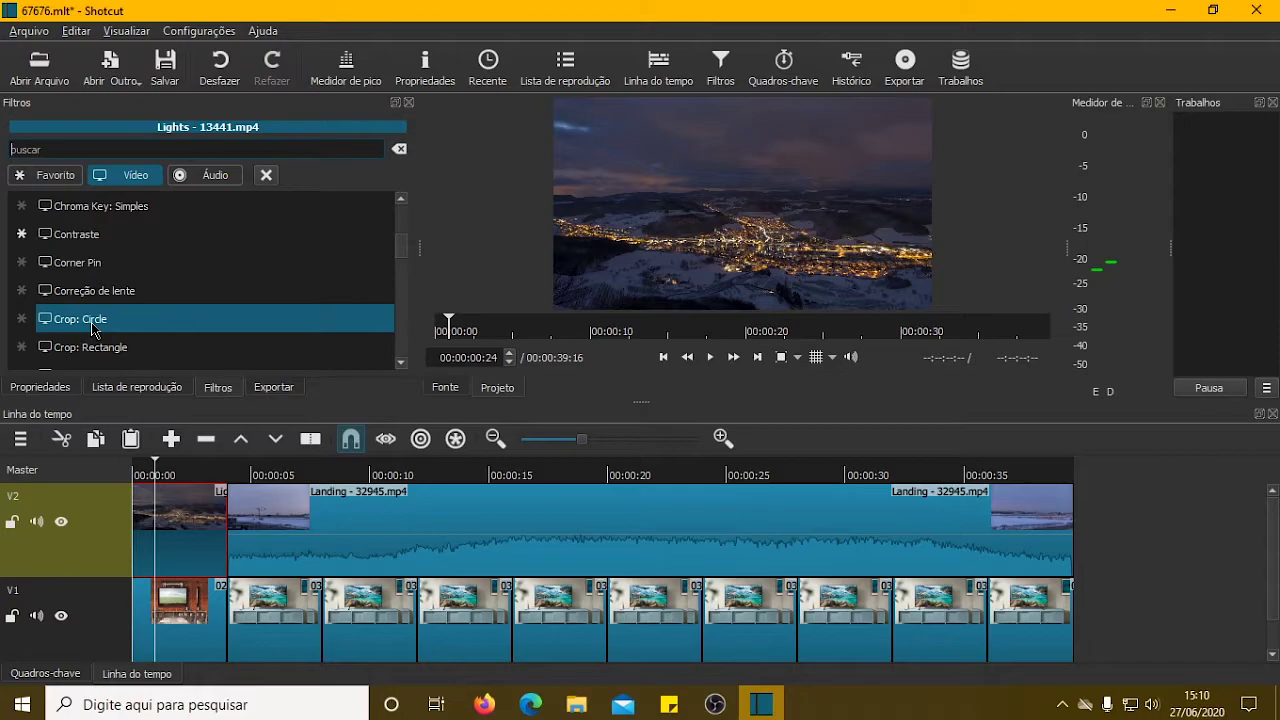
{"action": "left_click", "coordinate": [92, 264]}
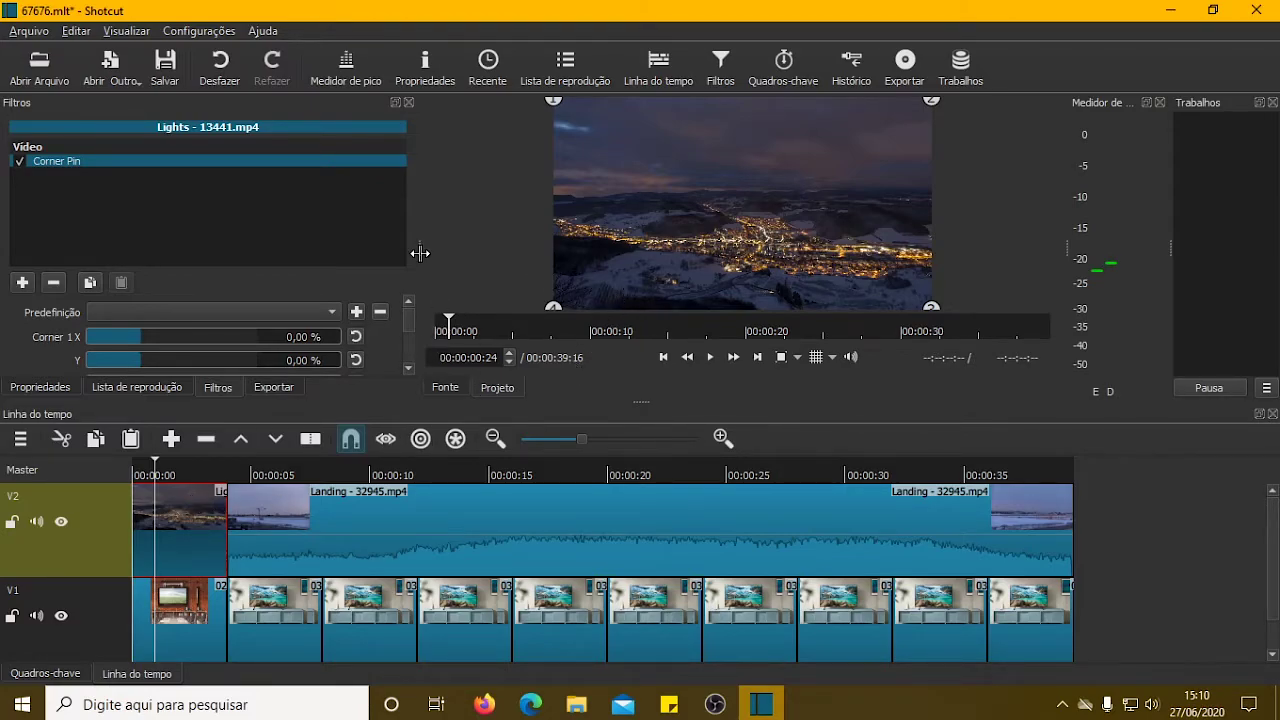
Enlarge the preview area and shrink the Lights clip's Corner Pin frame to about 59% in width and height.
{"action": "left_click_drag", "start_coordinate": [640, 405], "coordinate": [655, 576]}
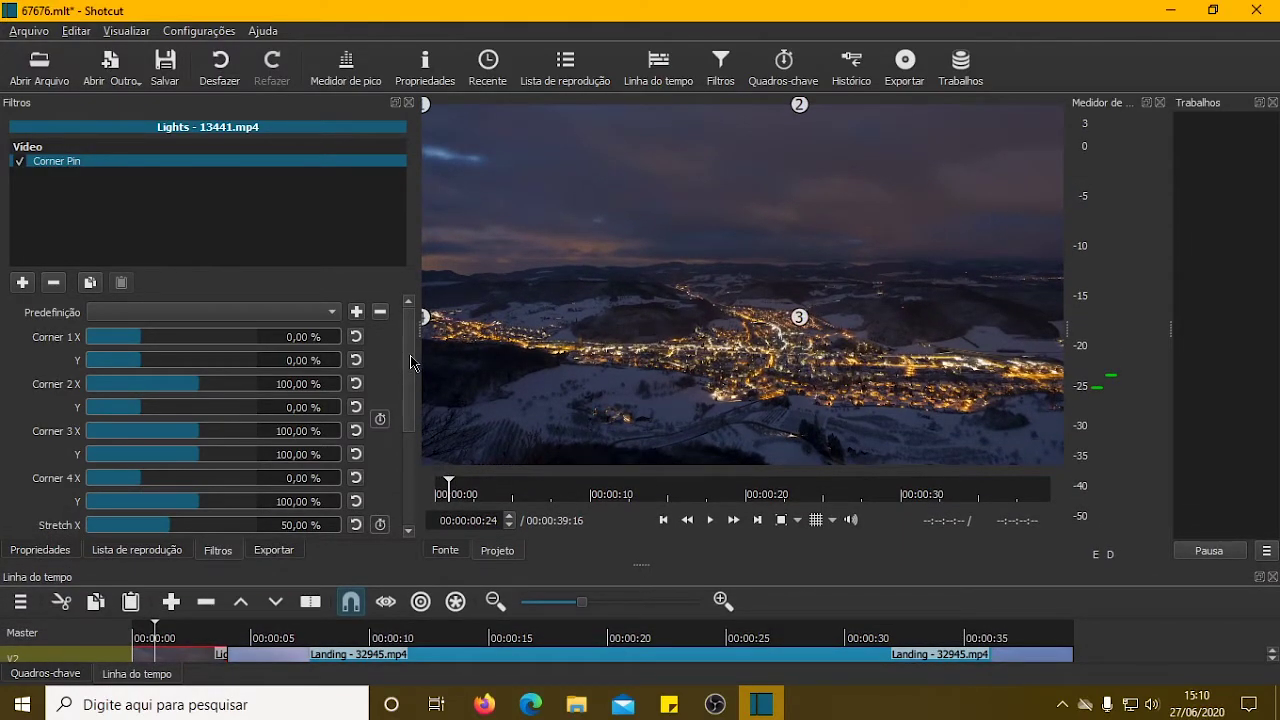
{"action": "scroll", "coordinate": [415, 385], "scroll_direction": "down", "scroll_amount": 2}
{"action": "mouse_move", "coordinate": [415, 385]}
{"action": "left_mouse_down"}
{"action": "mouse_move", "coordinate": [410, 443]}
{"action": "mouse_move", "coordinate": [409, 368]}
{"action": "left_mouse_up"}
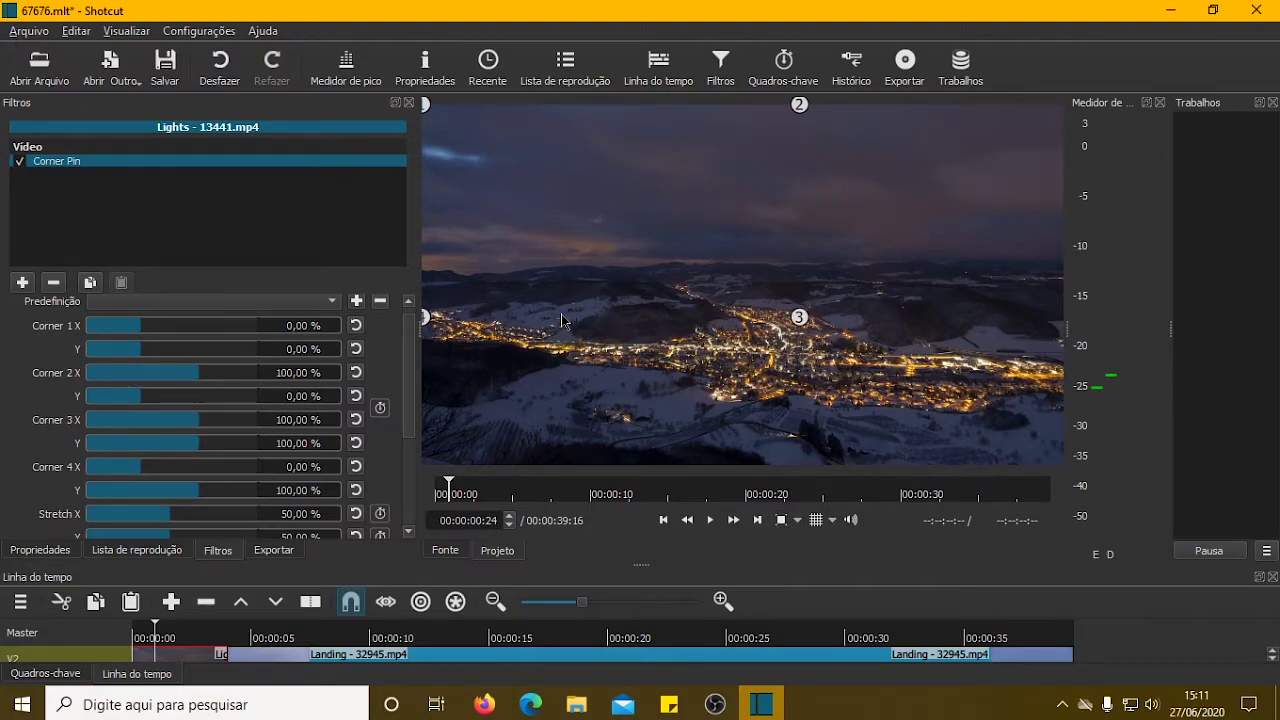
{"action": "left_click_drag", "start_coordinate": [641, 566], "coordinate": [641, 403]}
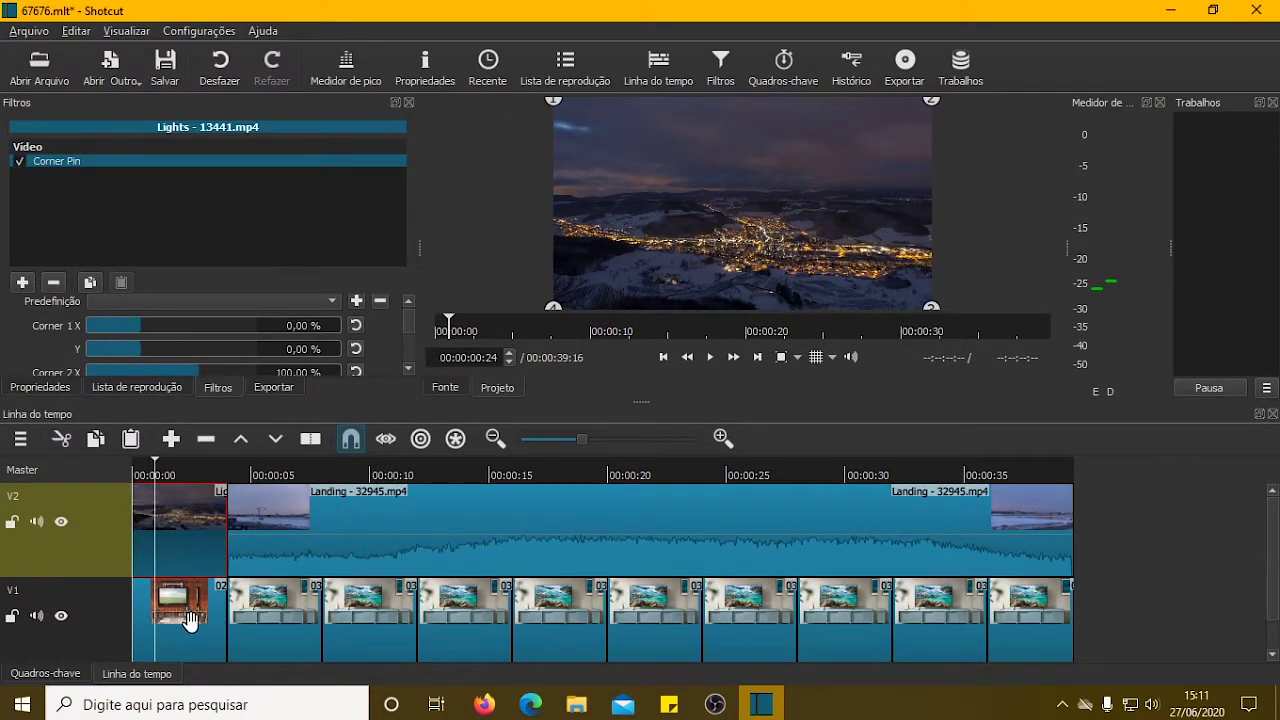
{"action": "left_click_drag", "start_coordinate": [643, 403], "coordinate": [646, 576]}
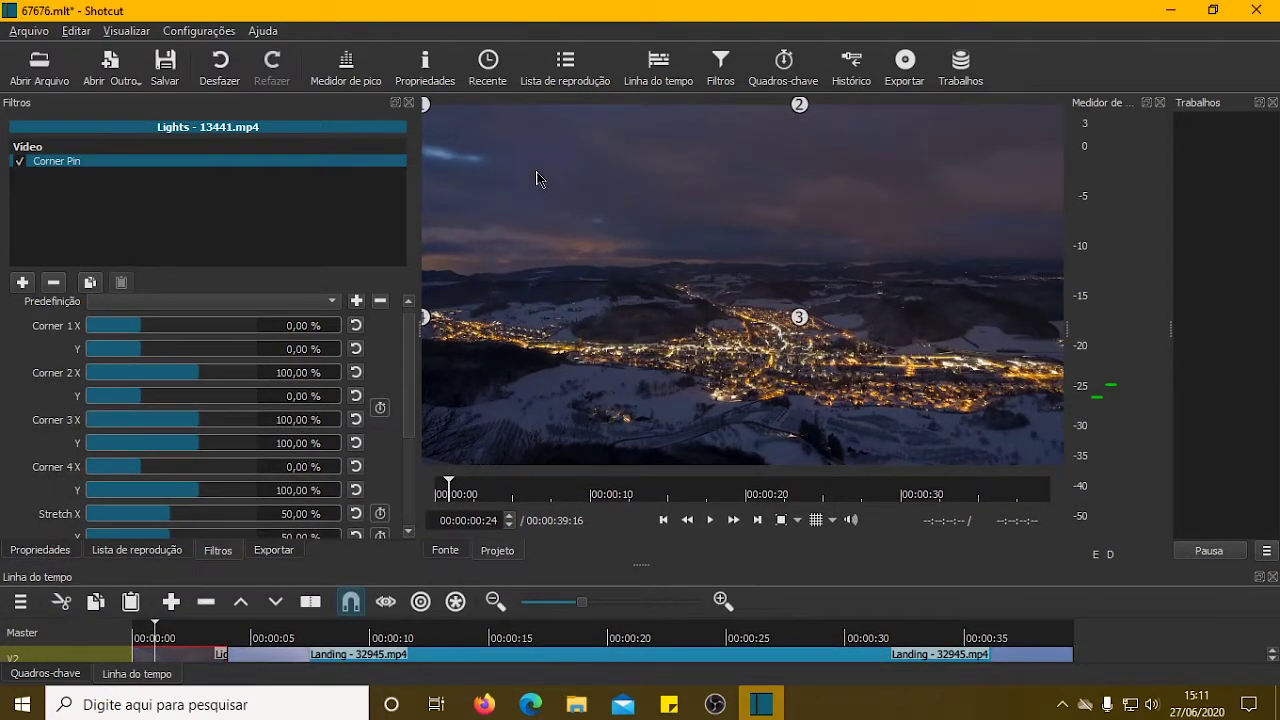
{"action": "scroll", "coordinate": [424, 106], "scroll_direction": "down", "scroll_amount": 3}
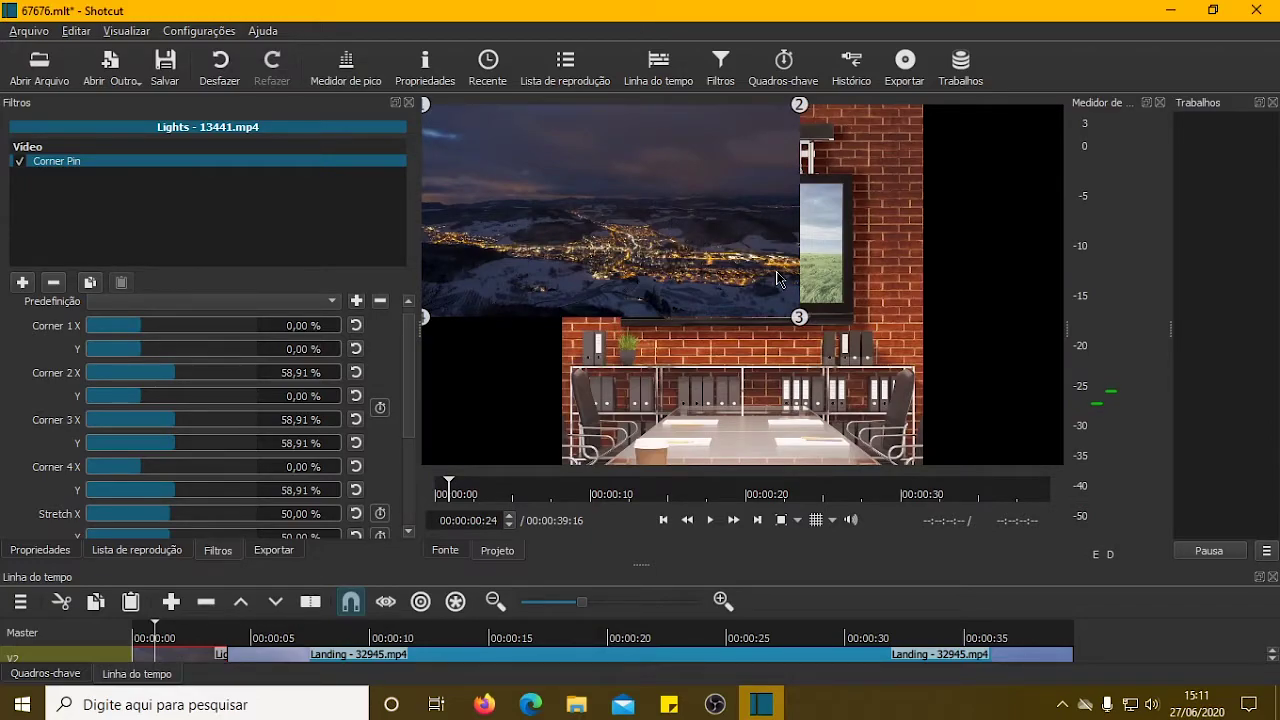
Place the Corner Pin points roughly around the TV in 02.jpg: 1 about 27/15%, 2 about 66/23%, 3 about 64/55%, 4 about 30/58%.
{"action": "left_click_drag", "start_coordinate": [806, 322], "coordinate": [848, 309]}
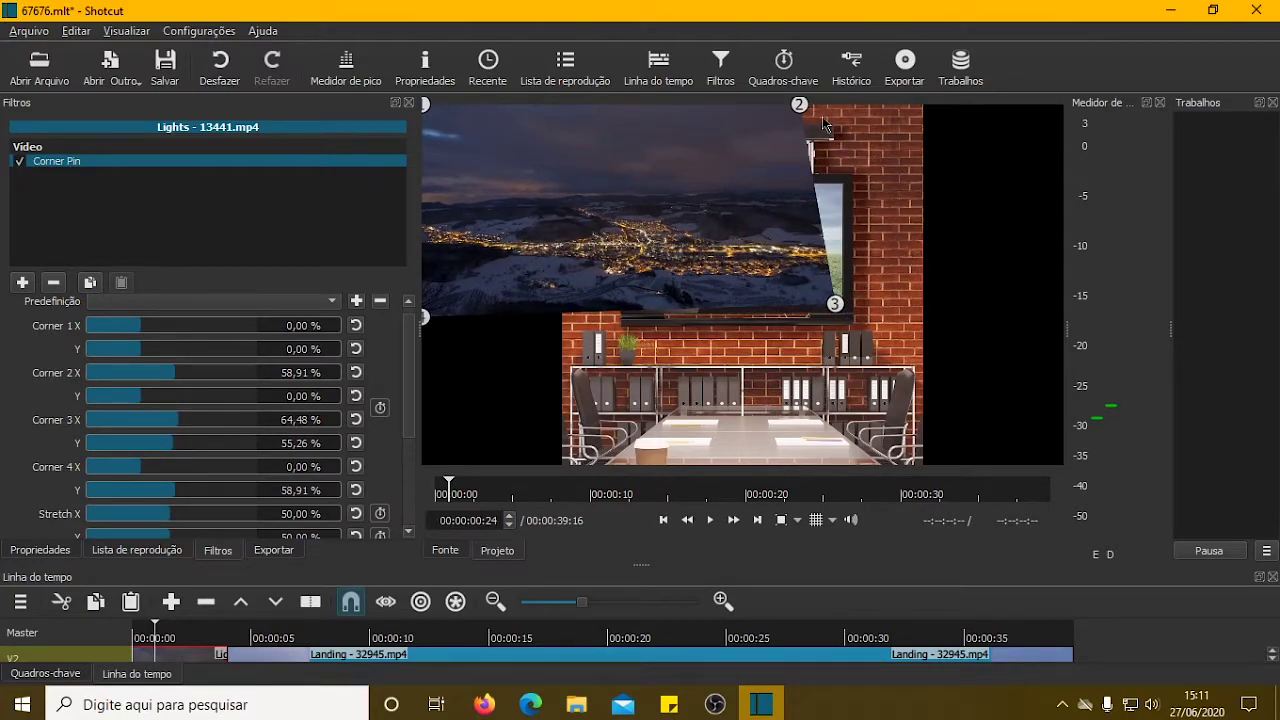
{"action": "left_click_drag", "start_coordinate": [817, 122], "coordinate": [860, 206]}
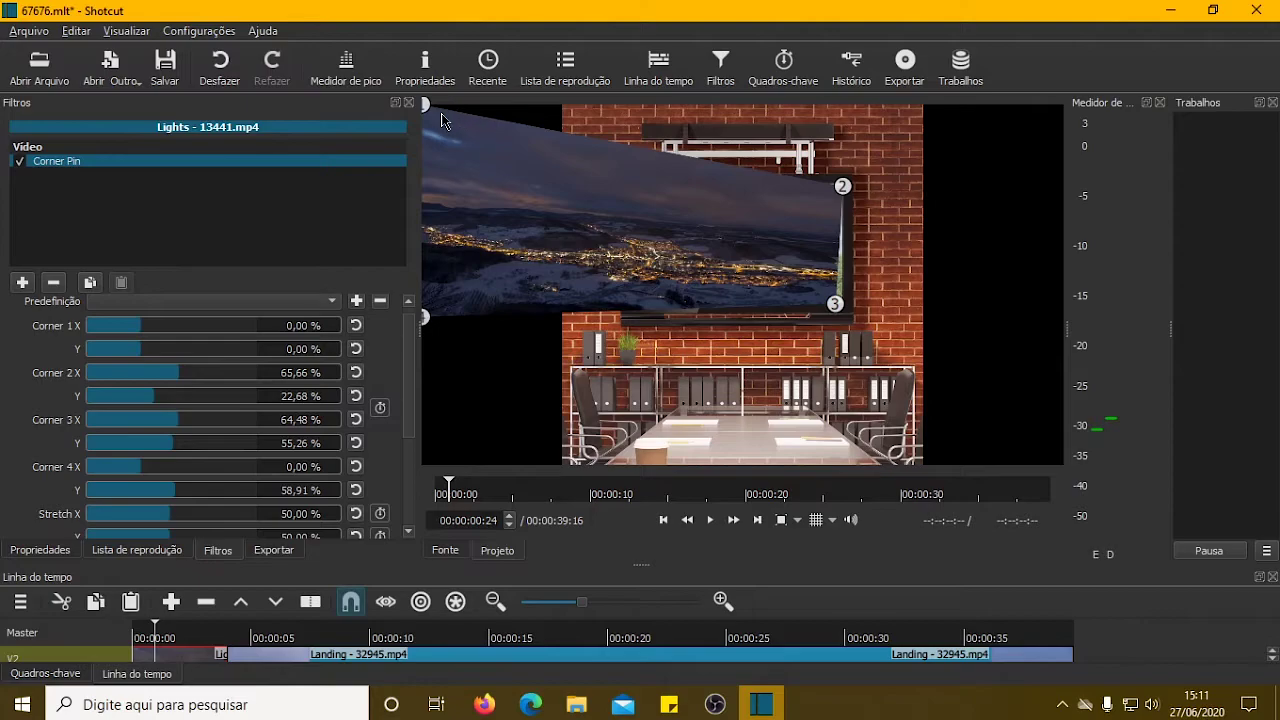
{"action": "left_click_drag", "start_coordinate": [424, 105], "coordinate": [609, 163]}
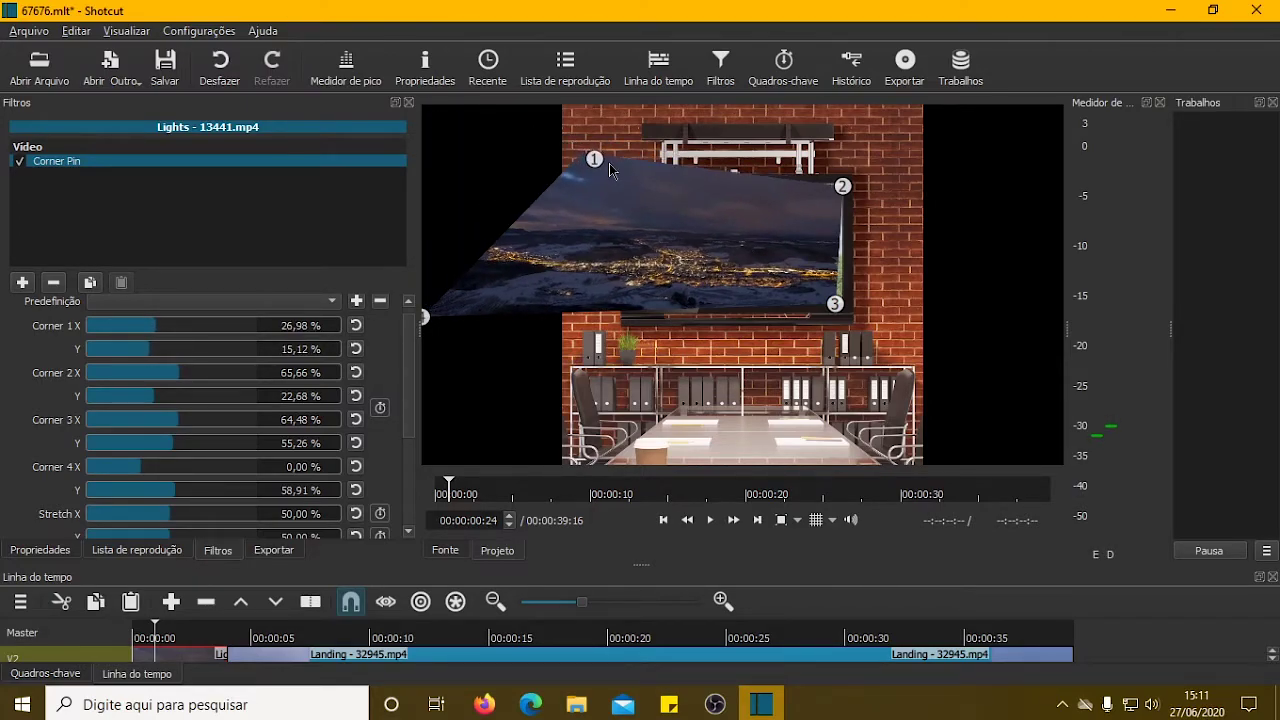
{"action": "left_click_drag", "start_coordinate": [424, 317], "coordinate": [633, 322]}
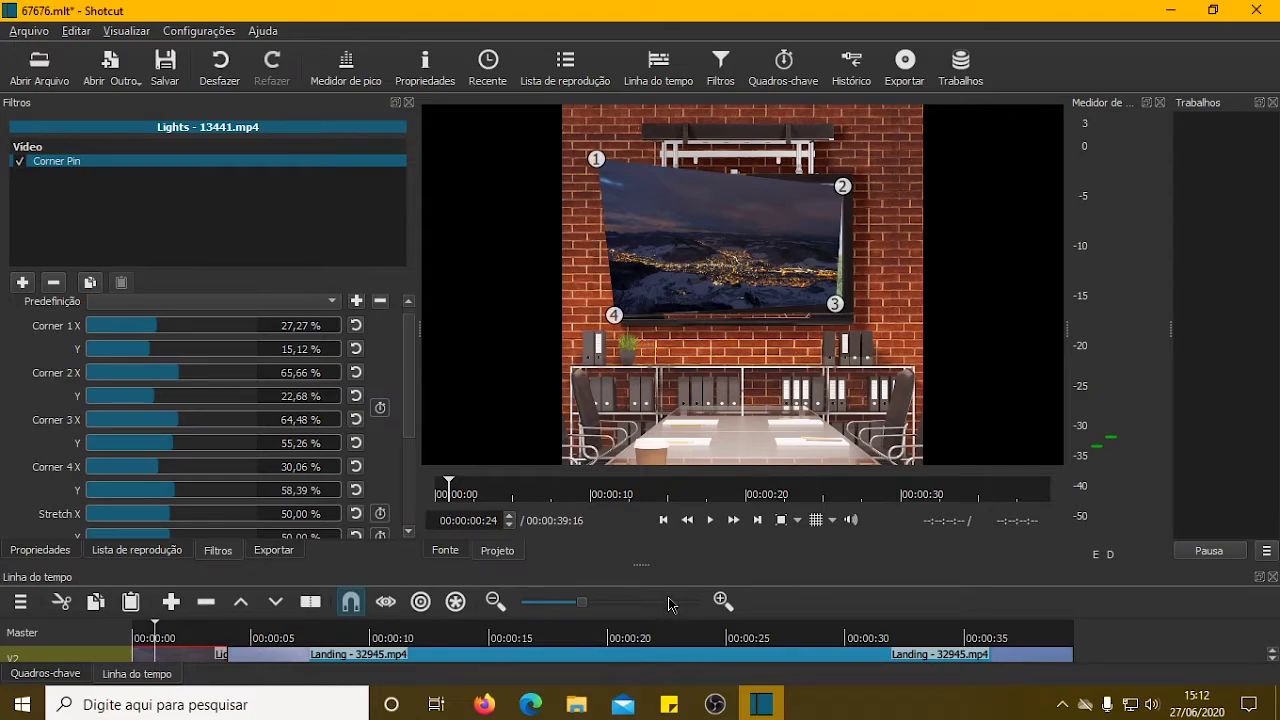
Refine the Corner Pin points on the TV screen's corners: 1 at about 33/21%, 4 at about 32/57%, 3 at about 66/54%.
{"action": "left_click_drag", "start_coordinate": [646, 565], "coordinate": [658, 402]}
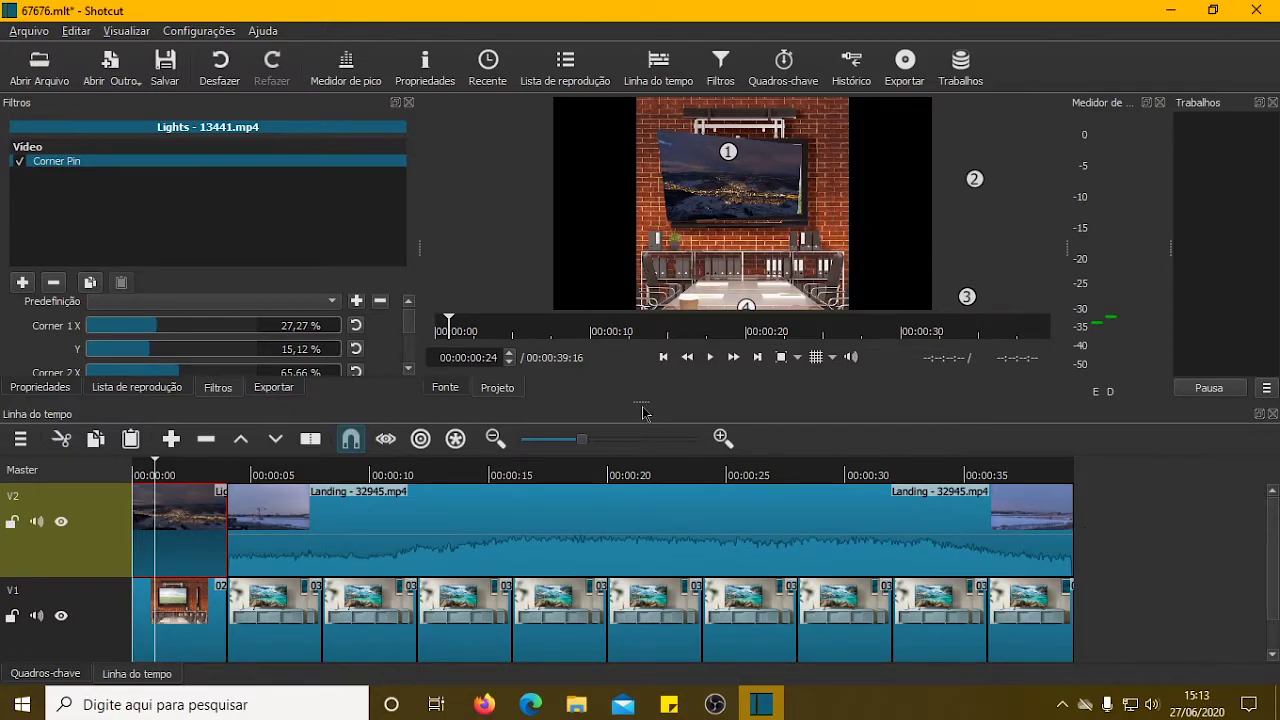
{"action": "left_click_drag", "start_coordinate": [642, 404], "coordinate": [647, 565]}
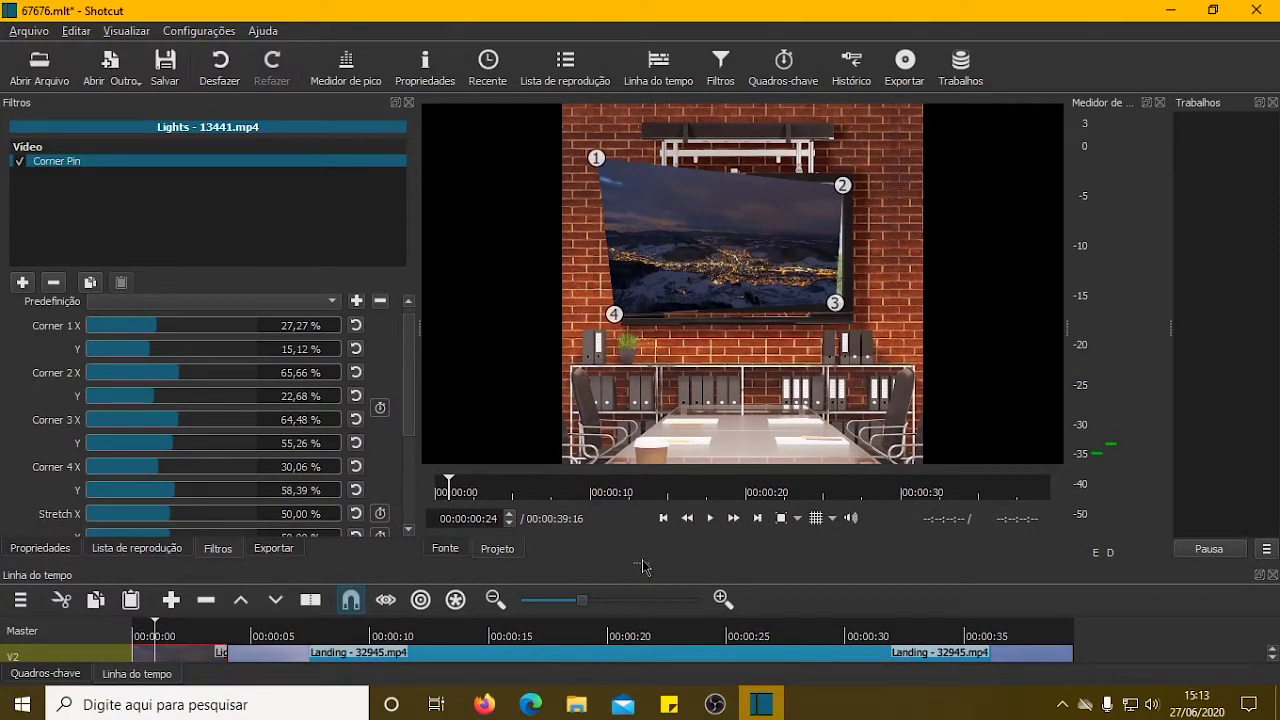
{"action": "left_click_drag", "start_coordinate": [642, 564], "coordinate": [642, 567]}
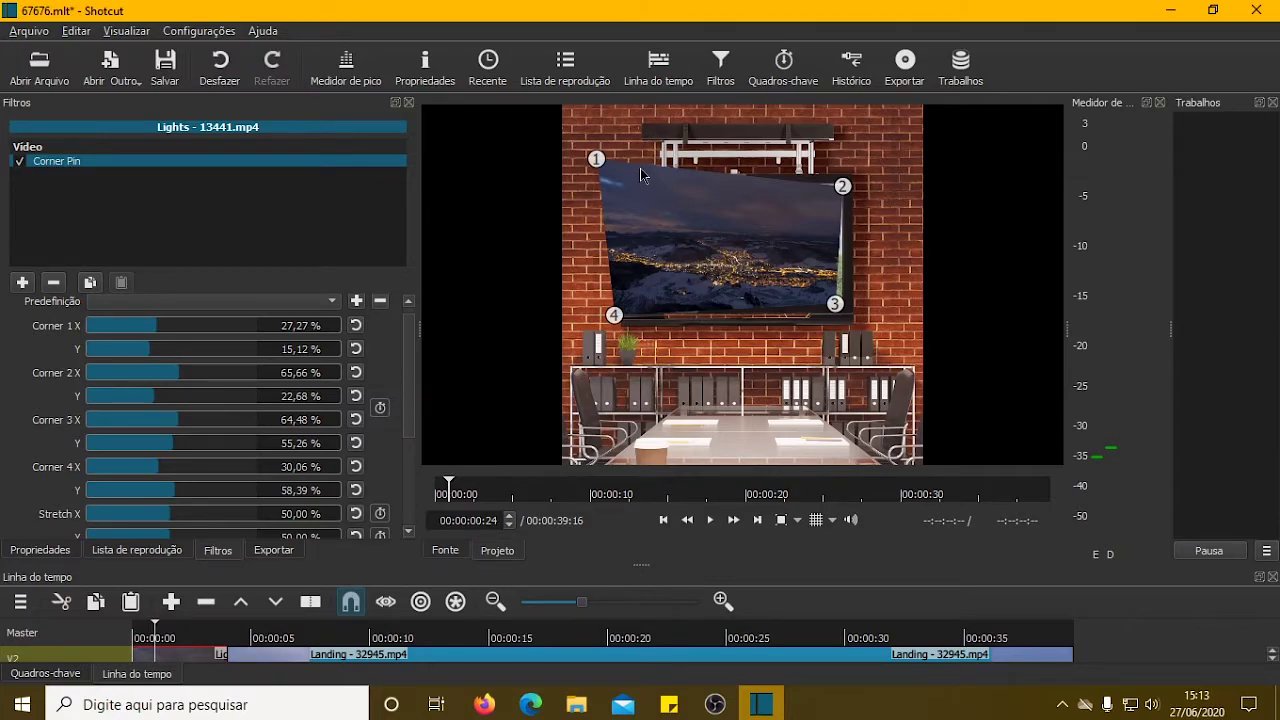
{"action": "left_click_drag", "start_coordinate": [598, 160], "coordinate": [645, 190]}
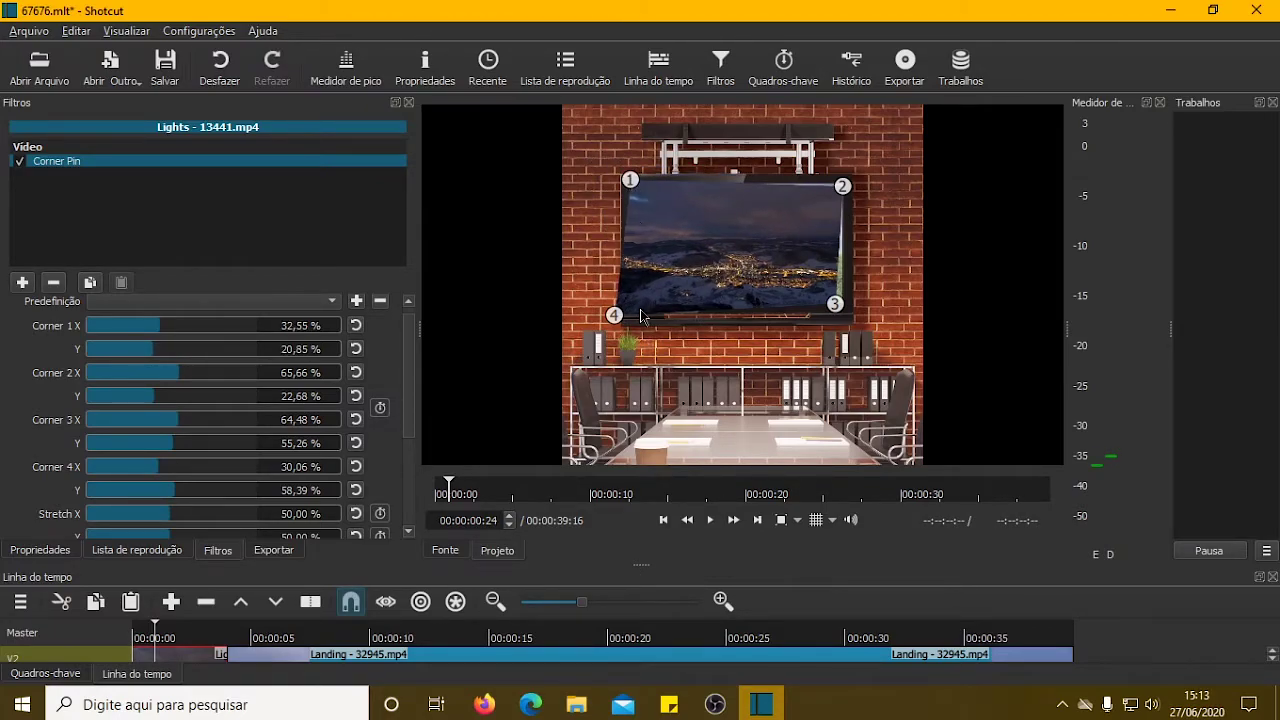
{"action": "left_click_drag", "start_coordinate": [631, 317], "coordinate": [646, 303]}
{"action": "left_click_drag", "start_coordinate": [836, 304], "coordinate": [842, 301]}
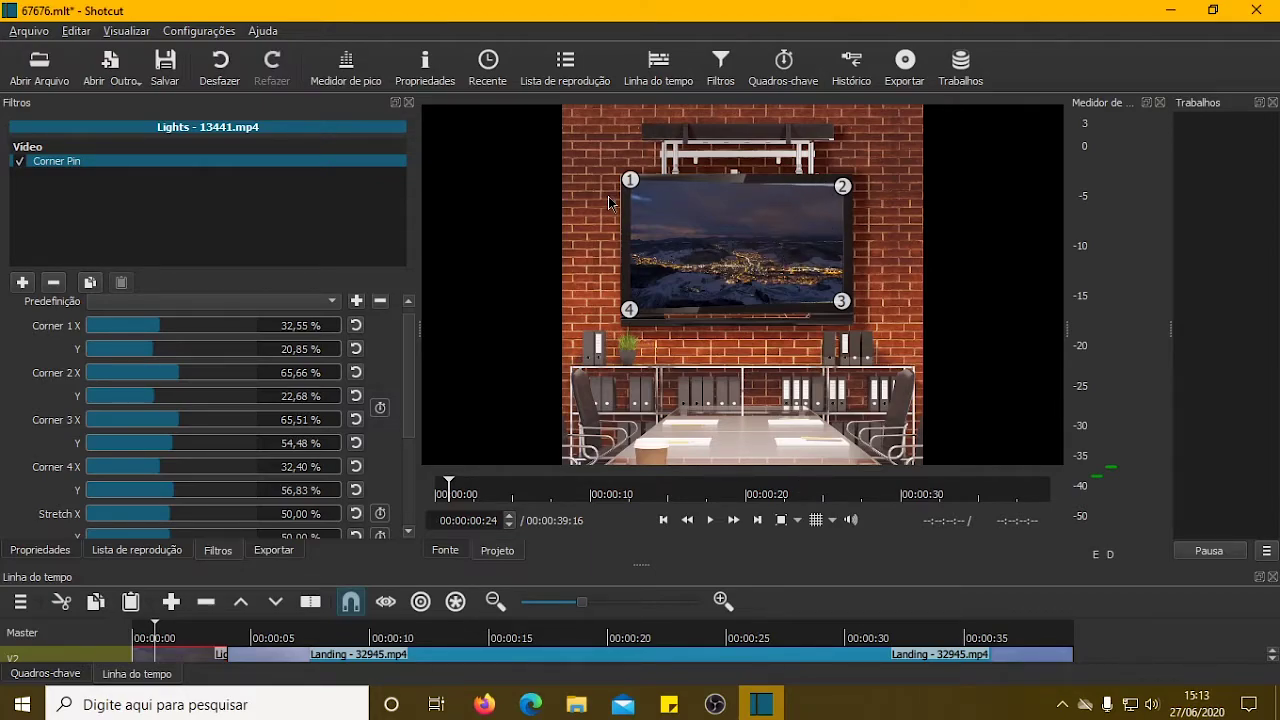
Try the preview zoom levels fit, 10% and 50% on the TV, and set the preview zoom to 100%.
{"action": "left_click", "coordinate": [799, 527]}
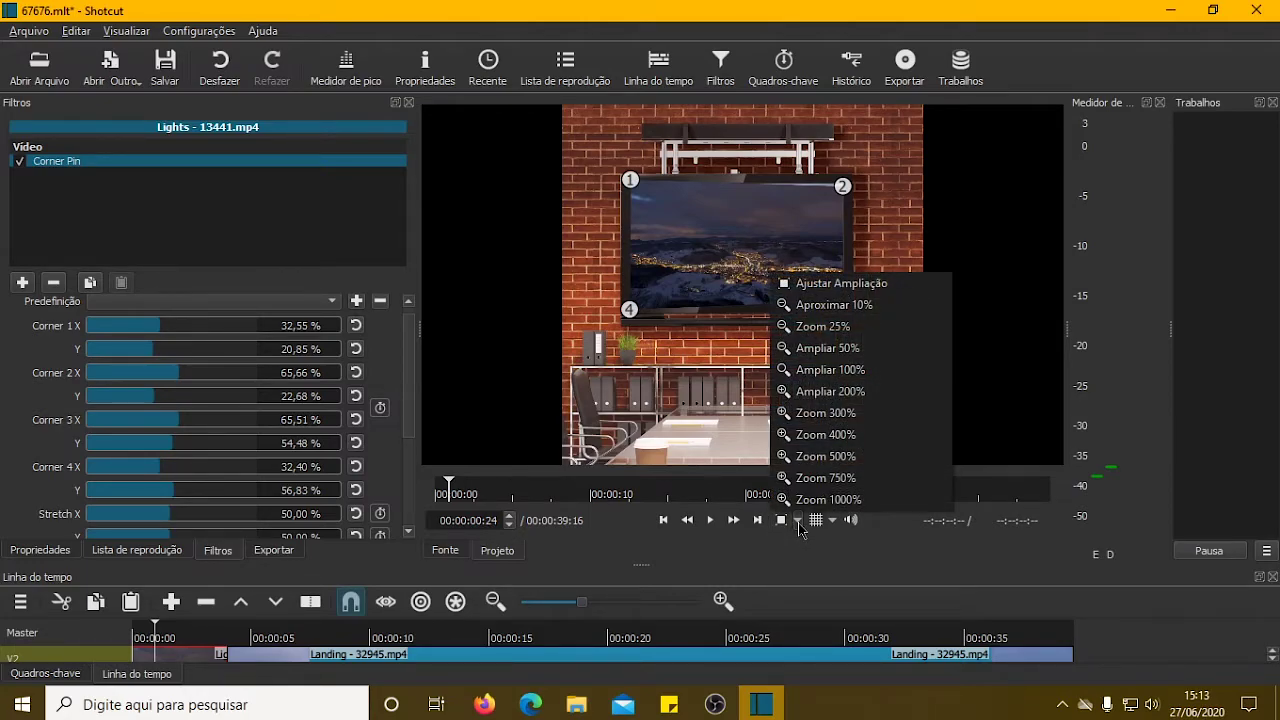
{"action": "left_click", "coordinate": [868, 290]}
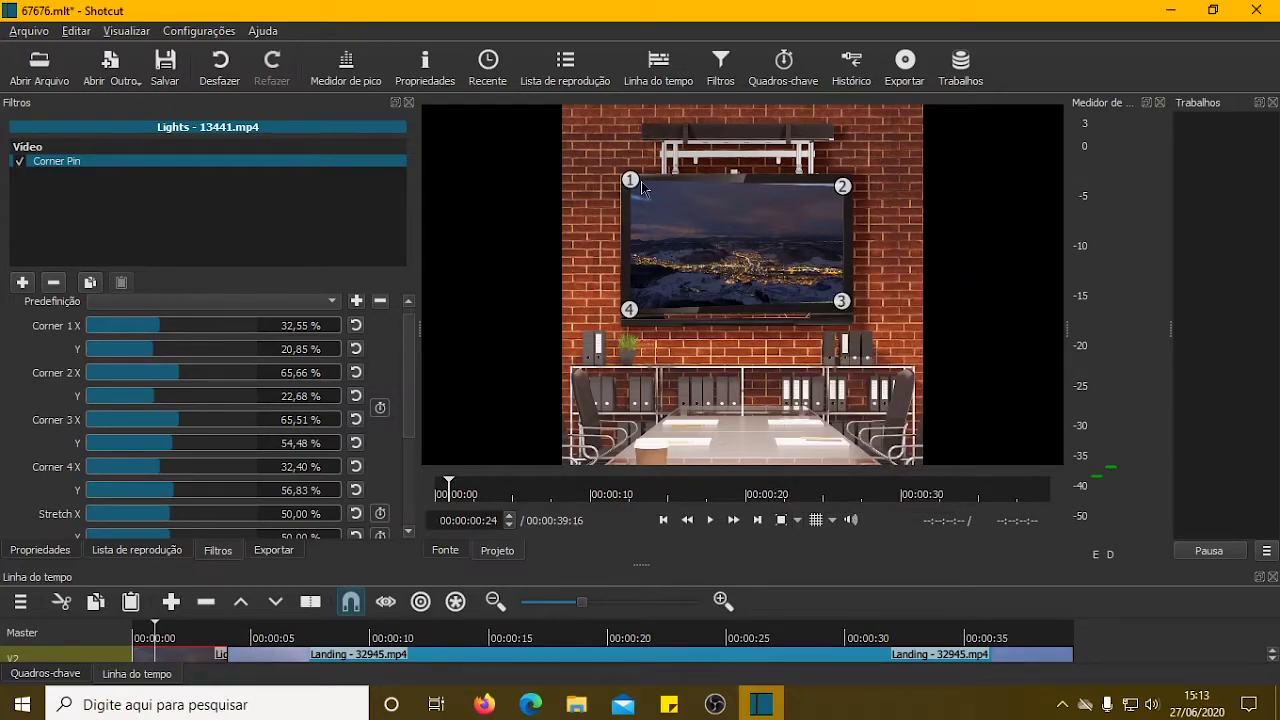
{"action": "left_click", "coordinate": [798, 521]}
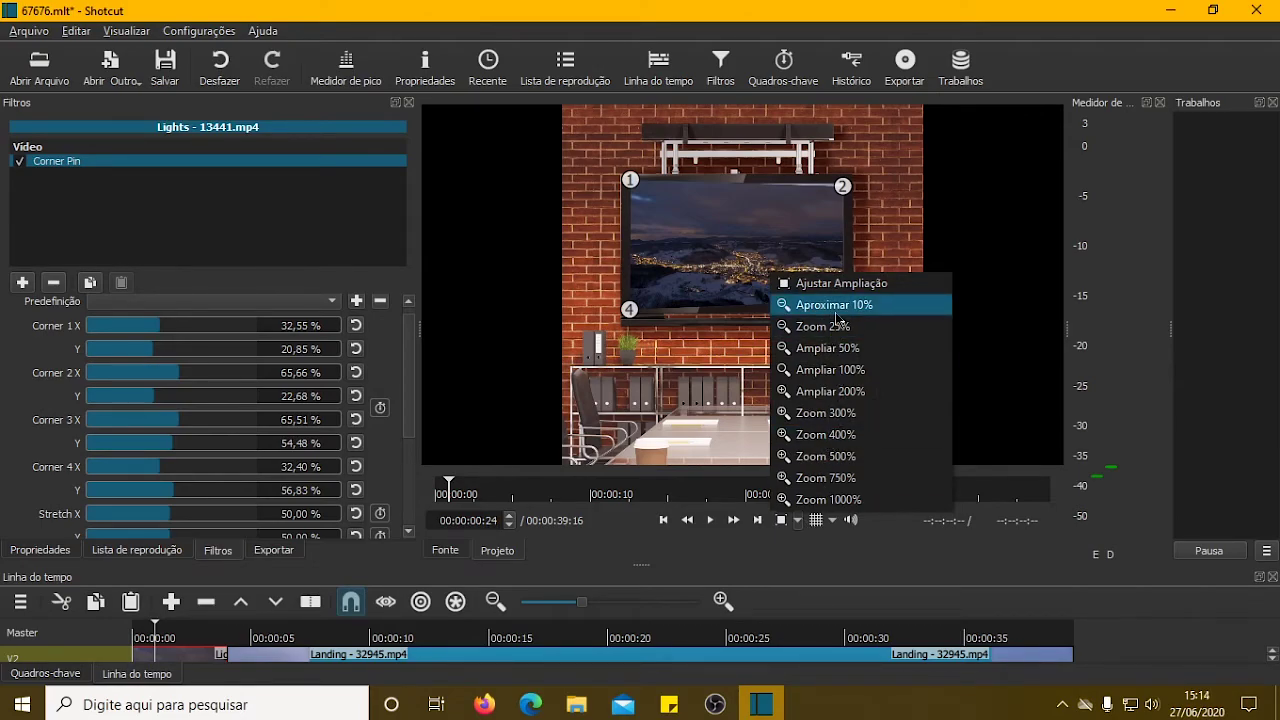
{"action": "left_click", "coordinate": [836, 312]}
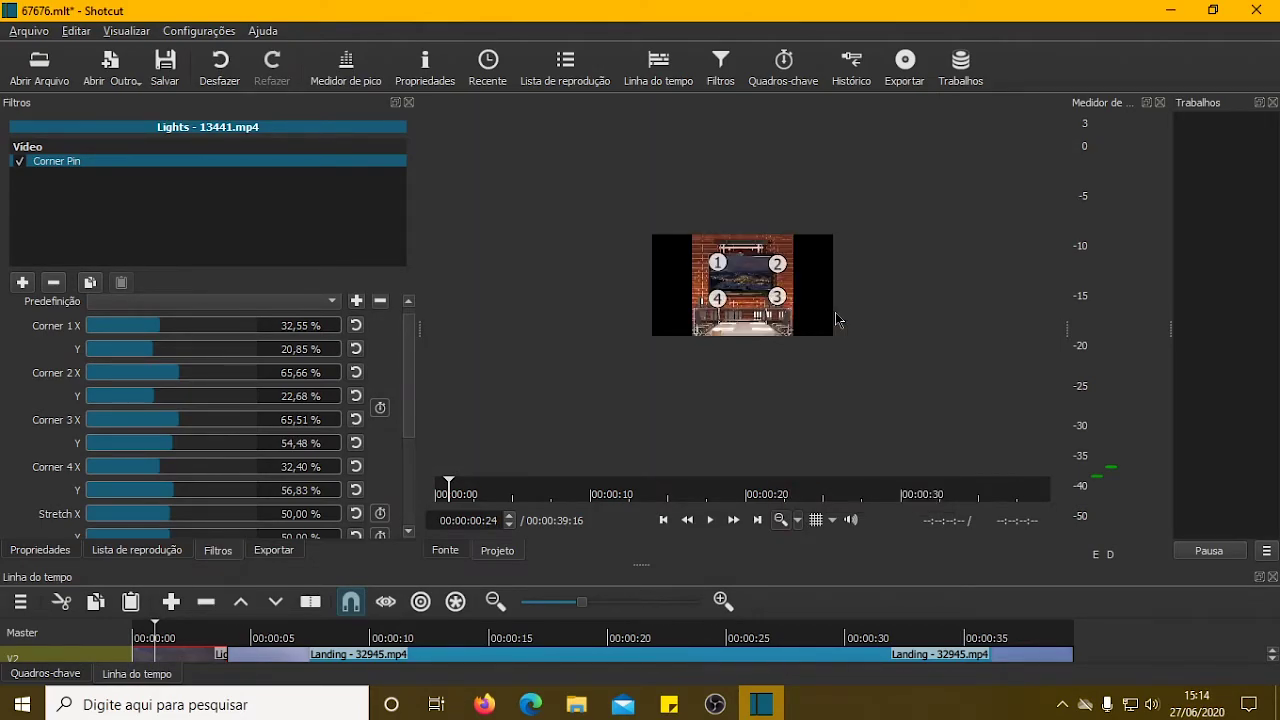
{"action": "left_click", "coordinate": [797, 521]}
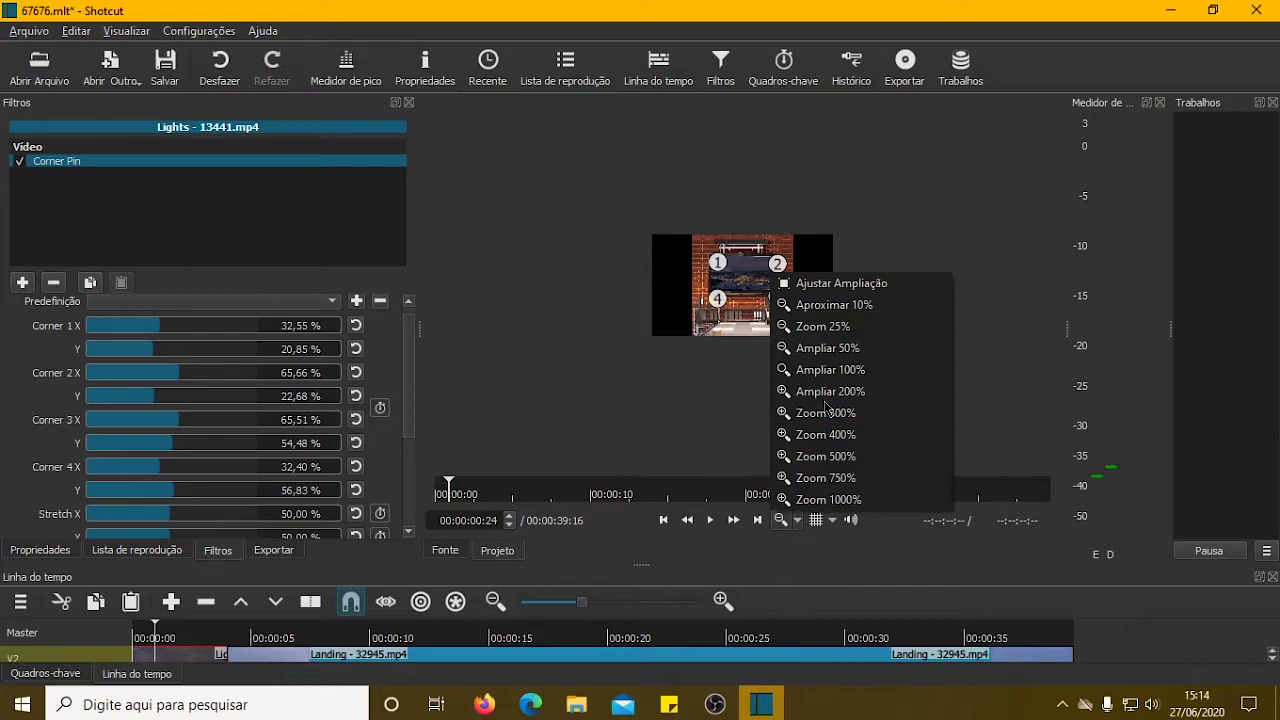
{"action": "left_click", "coordinate": [830, 348]}
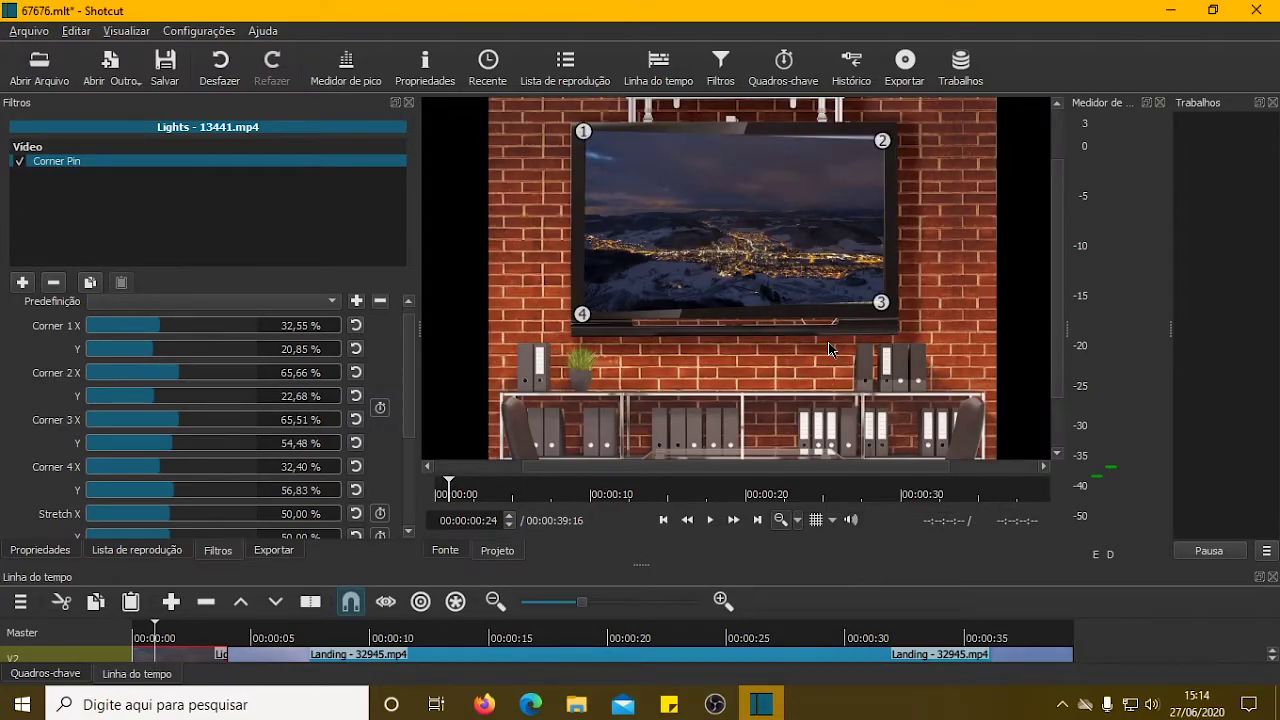
{"action": "left_click", "coordinate": [798, 521]}
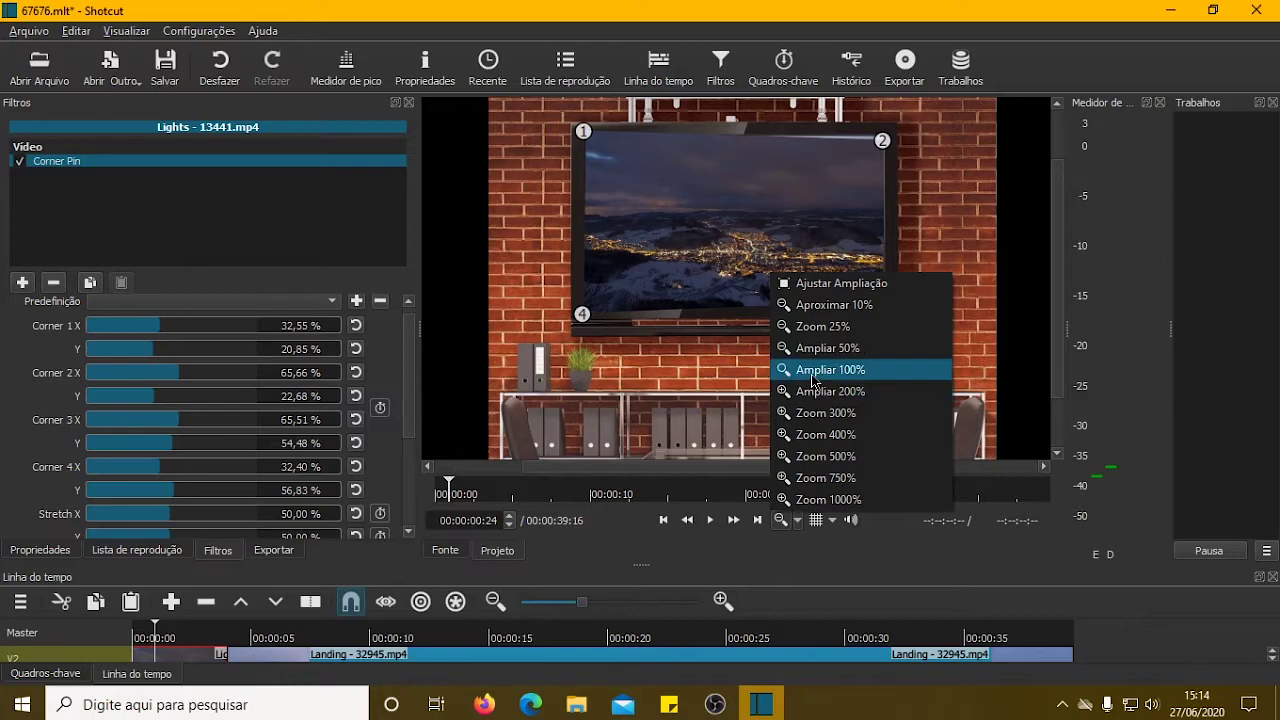
{"action": "left_click", "coordinate": [812, 379]}
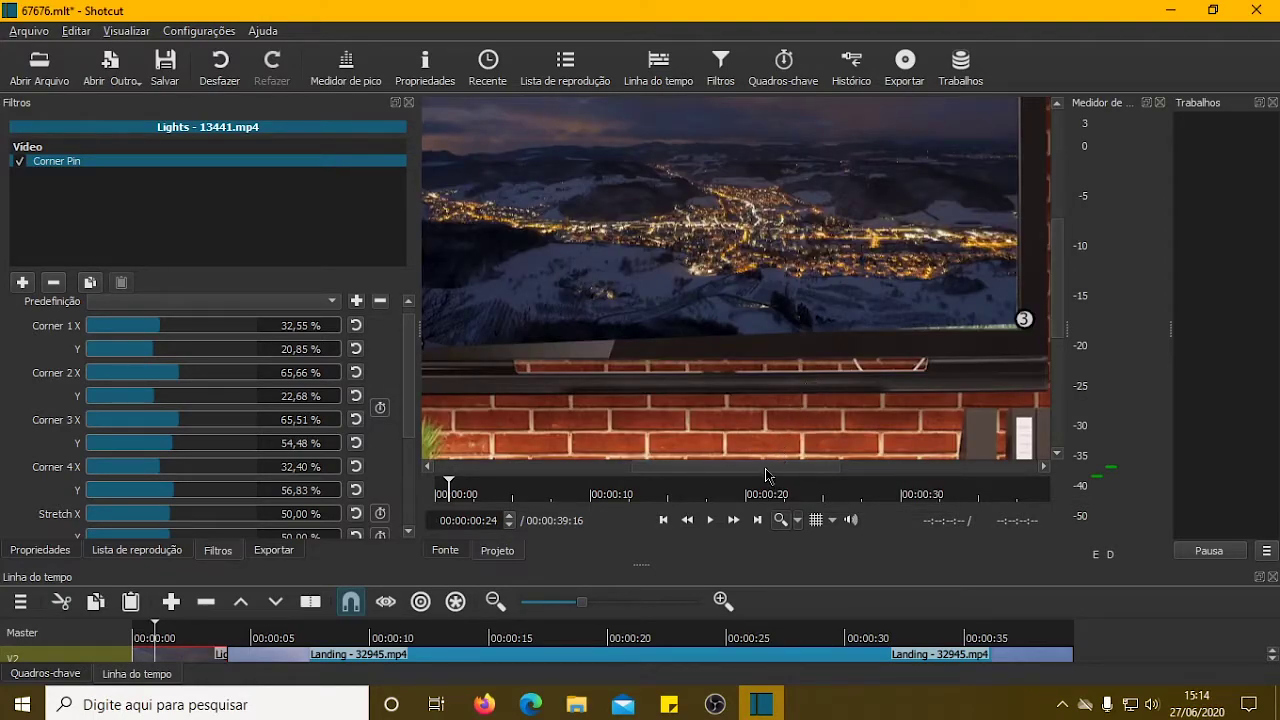
Refine the Corner Pin points on the TV's lower corners: 3 at about 66/55%, 4 at about 33/55%, and check the upper corners.
{"action": "left_click_drag", "start_coordinate": [766, 466], "coordinate": [830, 467]}
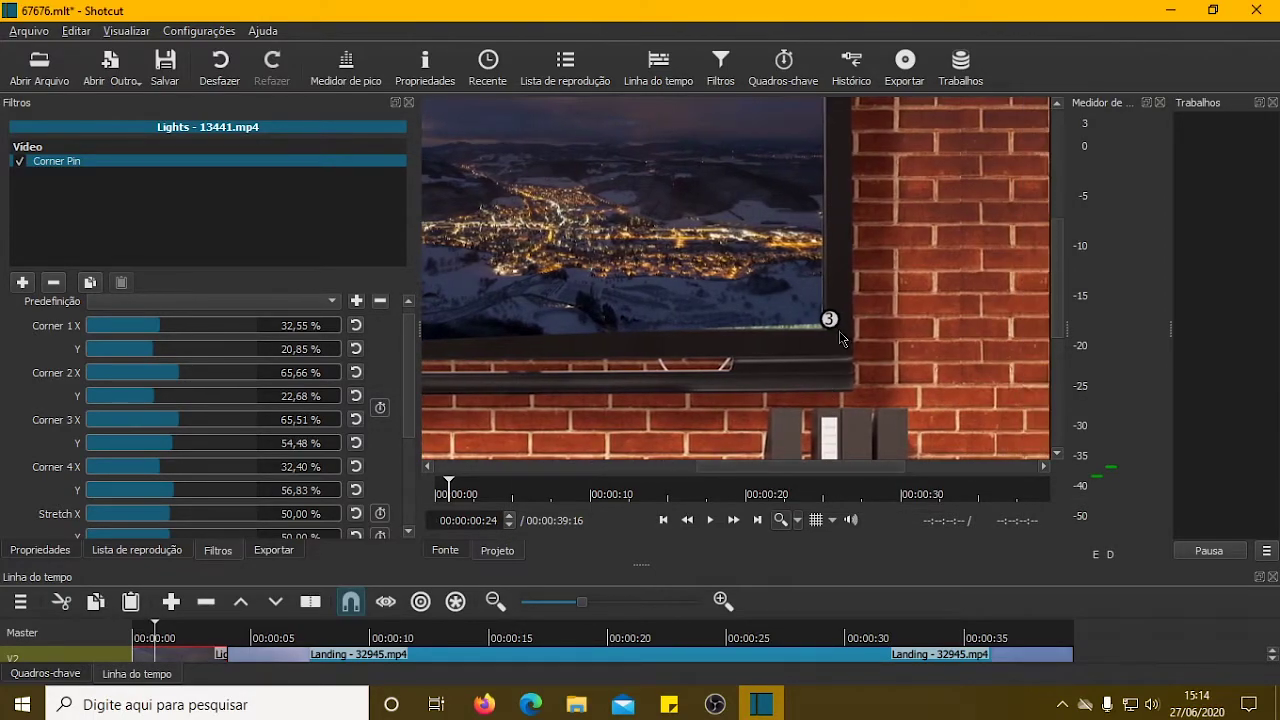
{"action": "left_click_drag", "start_coordinate": [829, 322], "coordinate": [843, 370]}
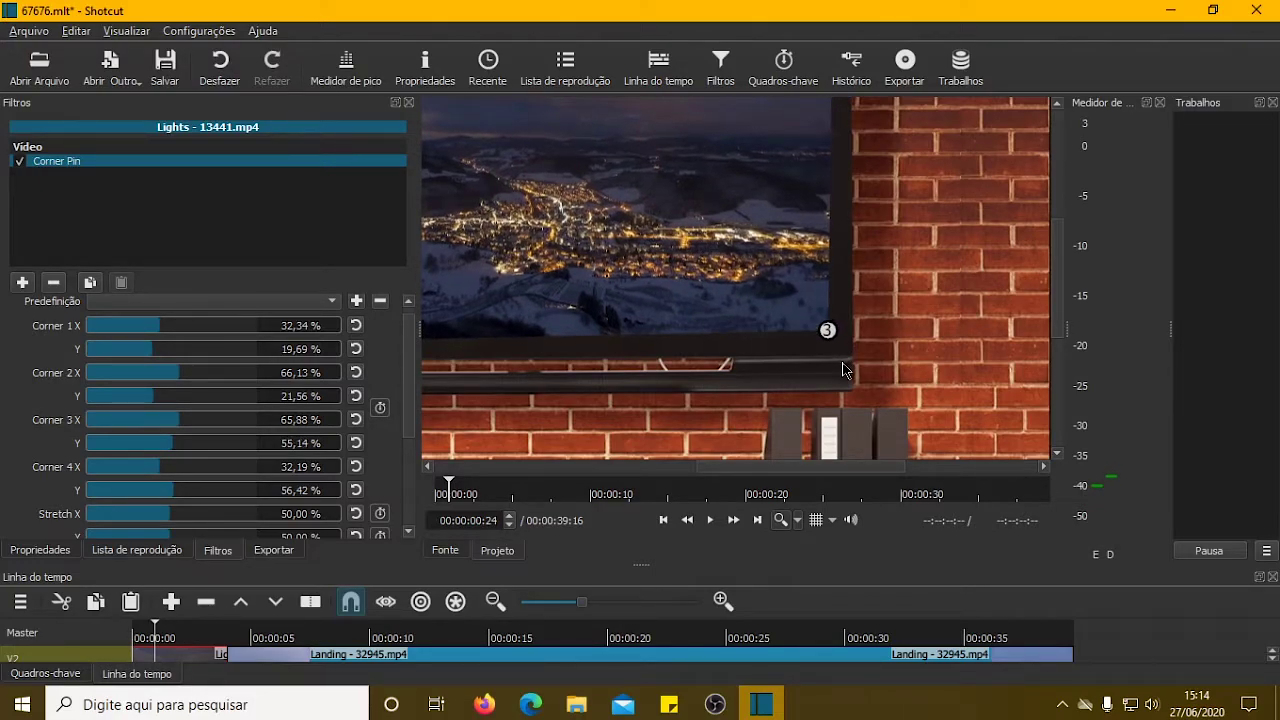
{"action": "left_click_drag", "start_coordinate": [762, 467], "coordinate": [607, 474]}
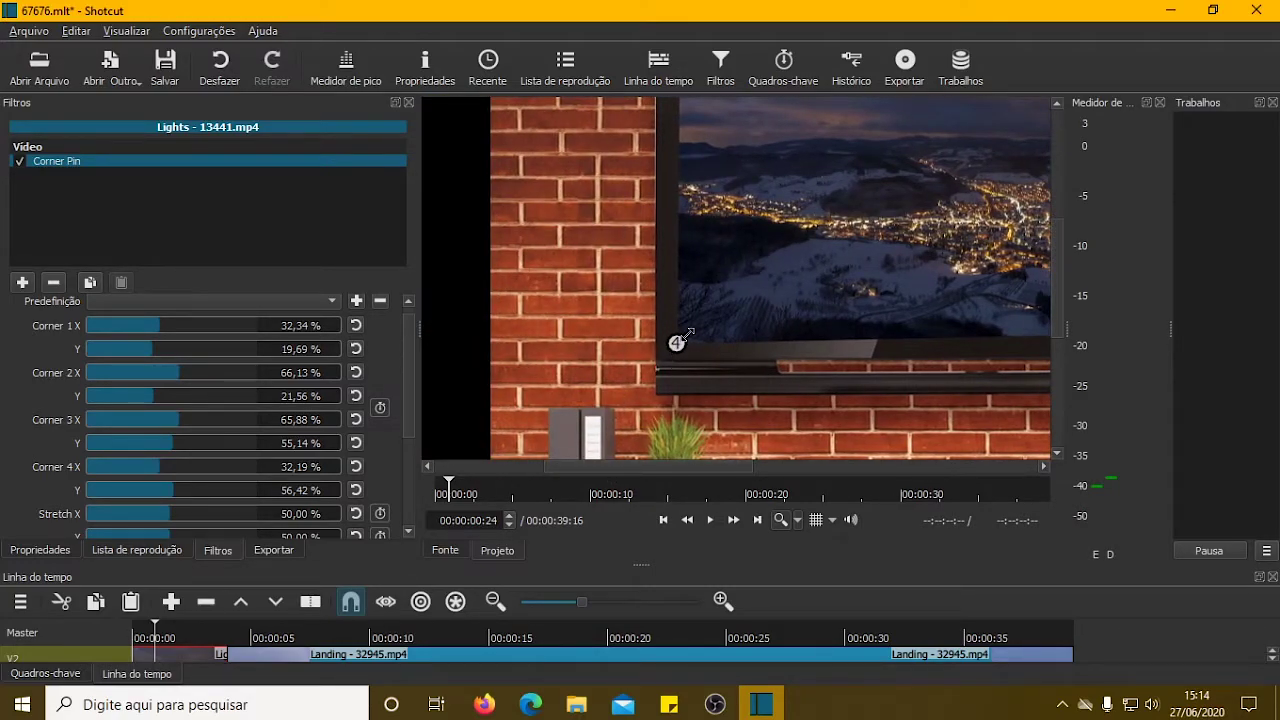
{"action": "left_click_drag", "start_coordinate": [694, 338], "coordinate": [714, 314]}
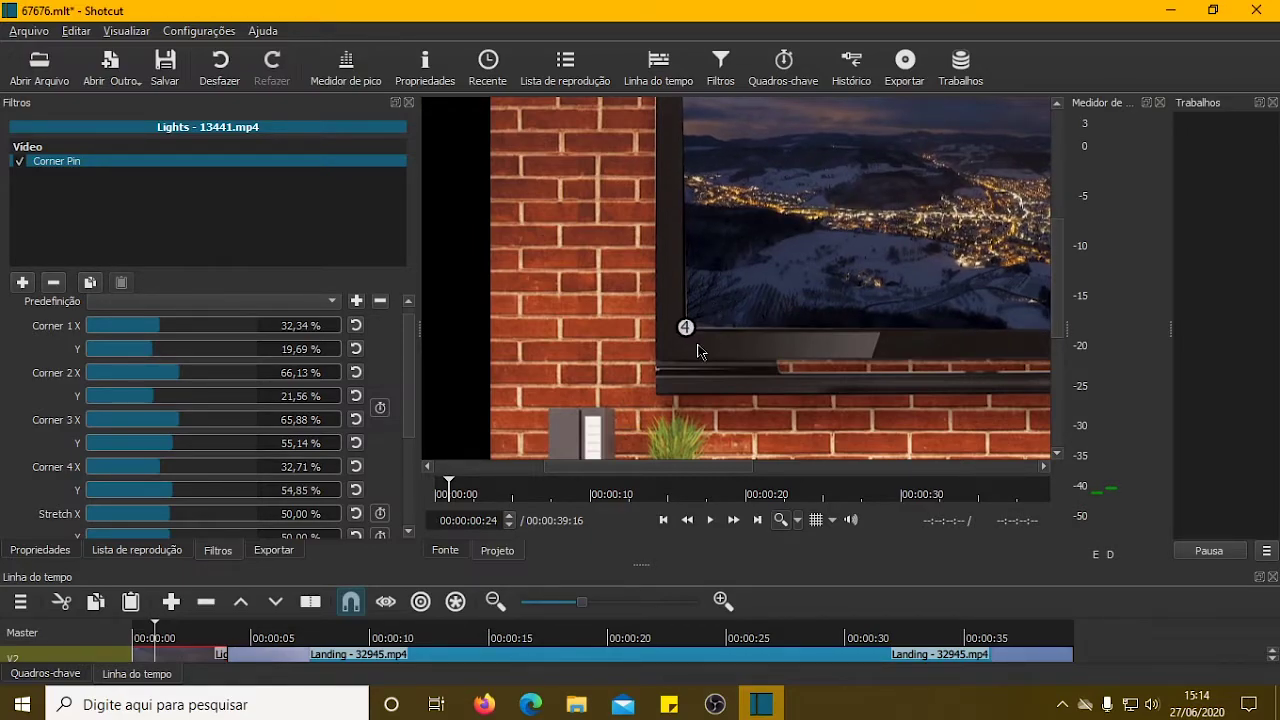
{"action": "left_click_drag", "start_coordinate": [669, 465], "coordinate": [674, 465]}
{"action": "left_click_drag", "start_coordinate": [752, 465], "coordinate": [777, 470]}
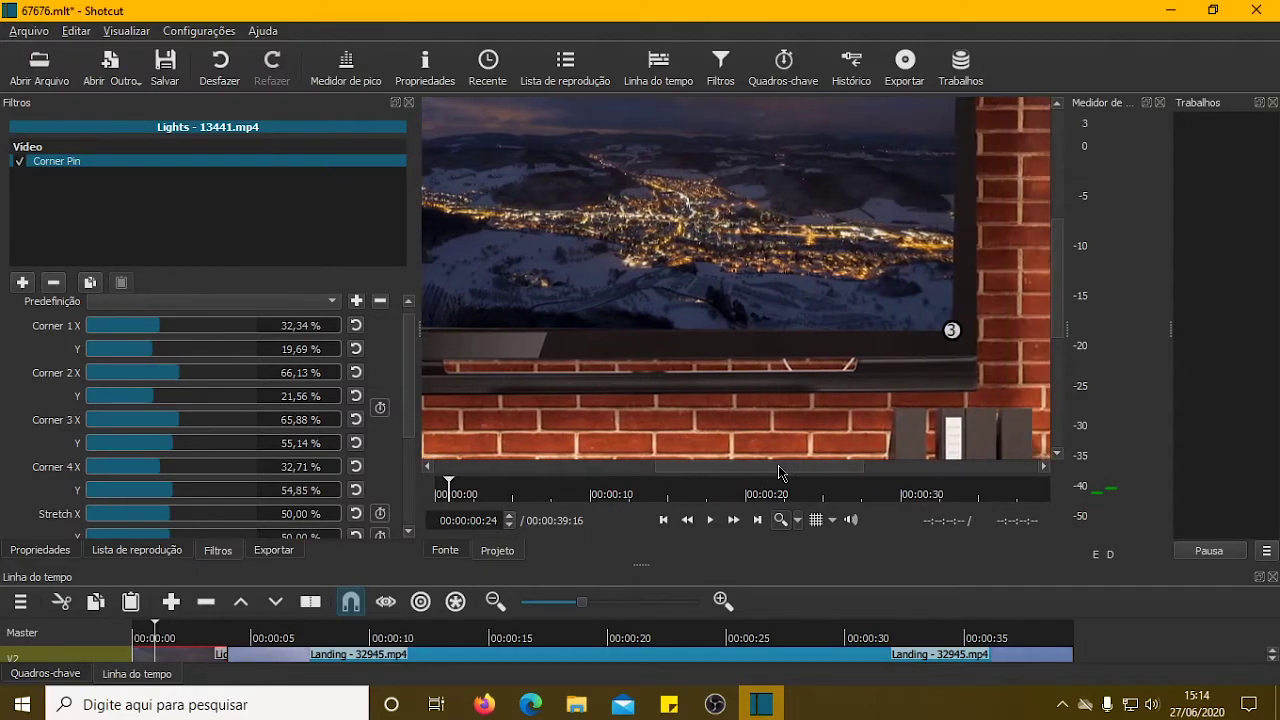
{"action": "left_click_drag", "start_coordinate": [1056, 300], "coordinate": [1056, 242]}
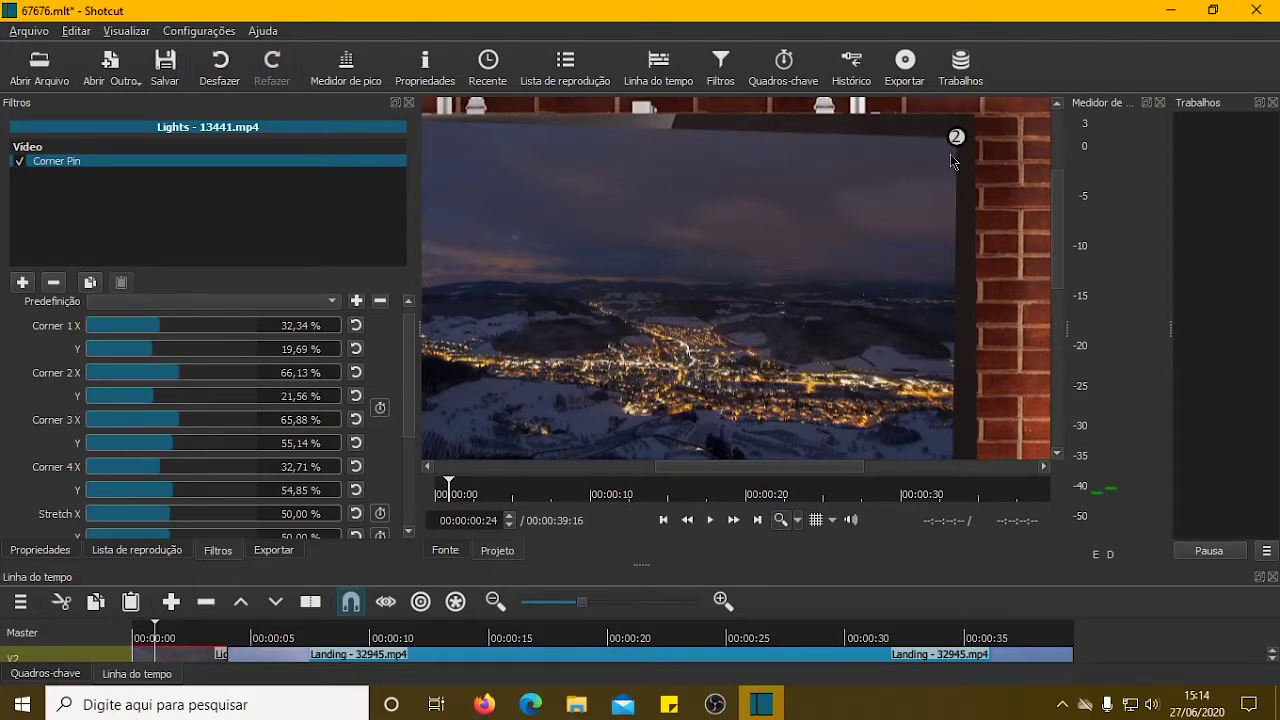
{"action": "left_click_drag", "start_coordinate": [699, 465], "coordinate": [570, 474]}
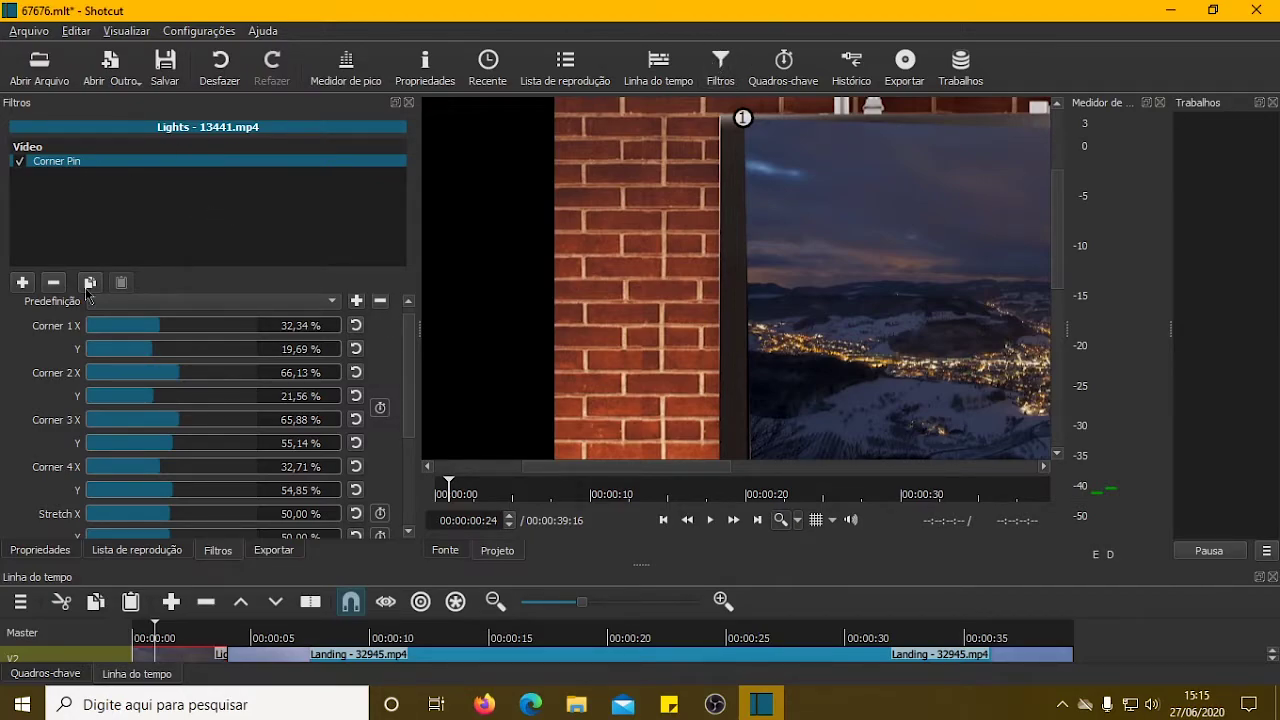
Add the Opacidade (opacity) video filter to the Lights - 13441.mp4 clip.
{"action": "left_click", "coordinate": [24, 285]}
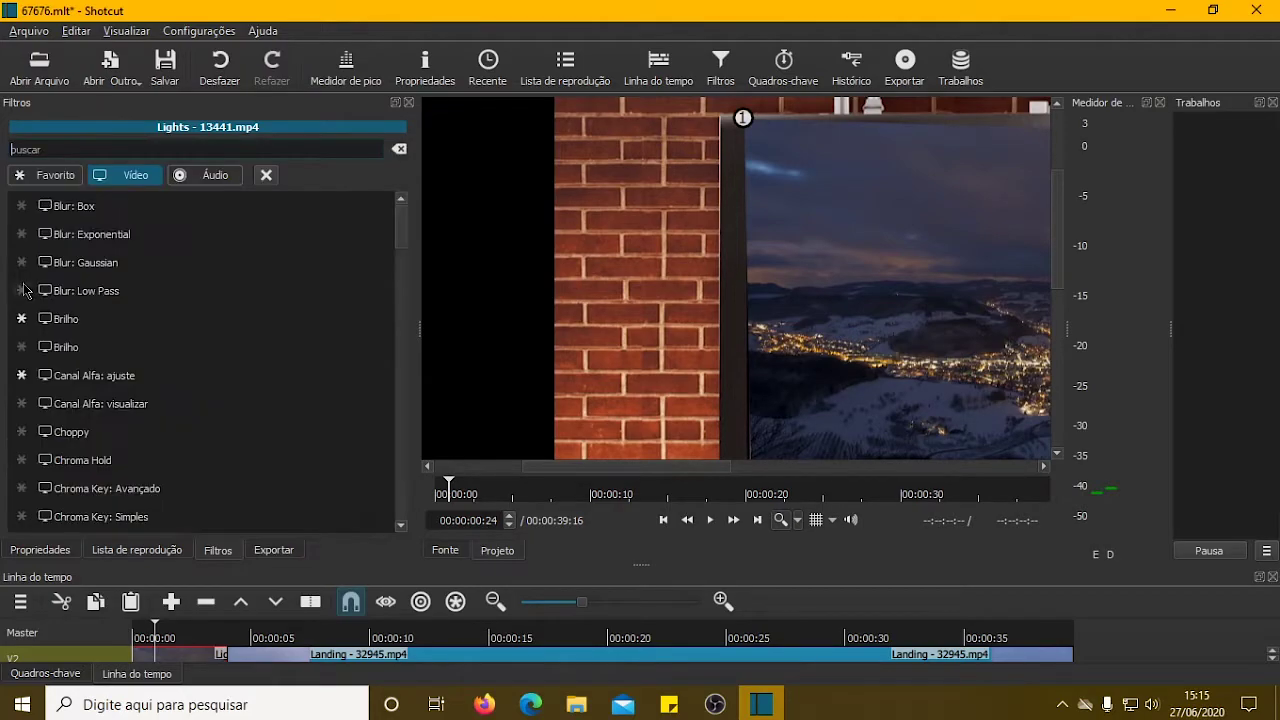
{"action": "scroll", "coordinate": [24, 290], "scroll_direction": "down", "scroll_amount": 2}
{"action": "scroll", "coordinate": [125, 200], "scroll_direction": "up", "scroll_amount": 1}
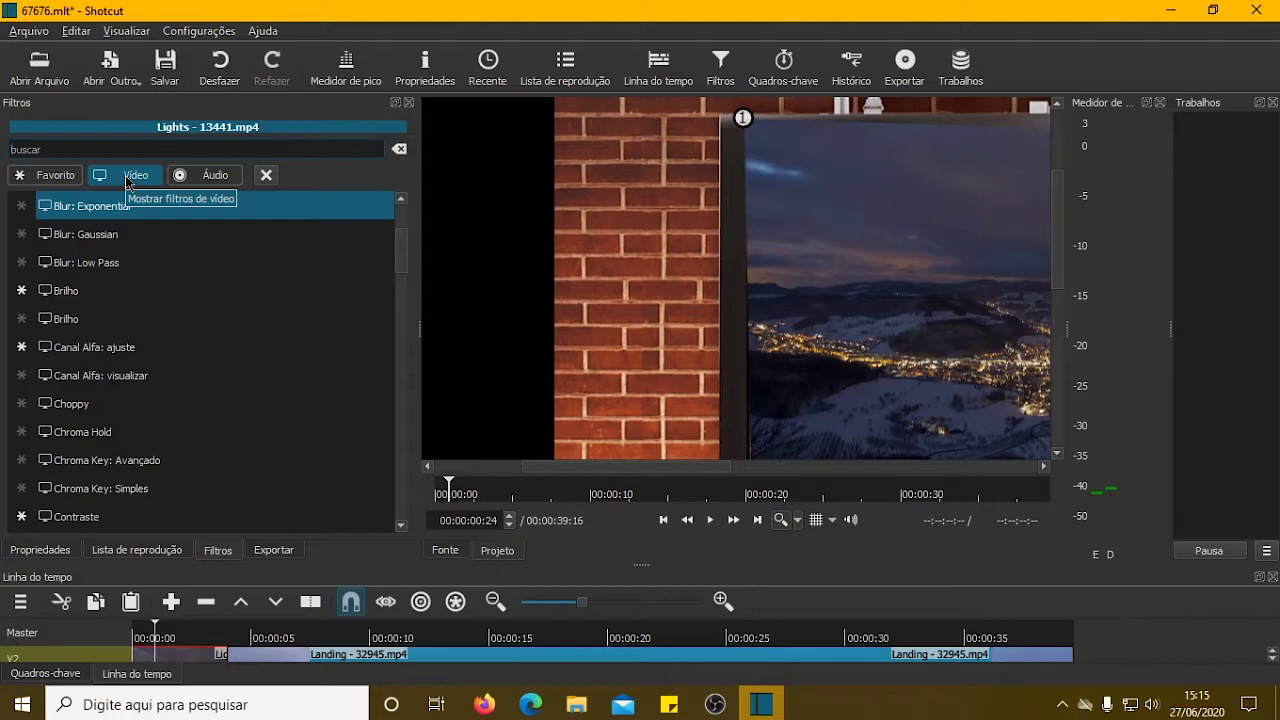
{"action": "scroll", "coordinate": [229, 337], "scroll_direction": "down", "scroll_amount": 10}
{"action": "scroll", "coordinate": [224, 338], "scroll_direction": "down", "scroll_amount": 6}
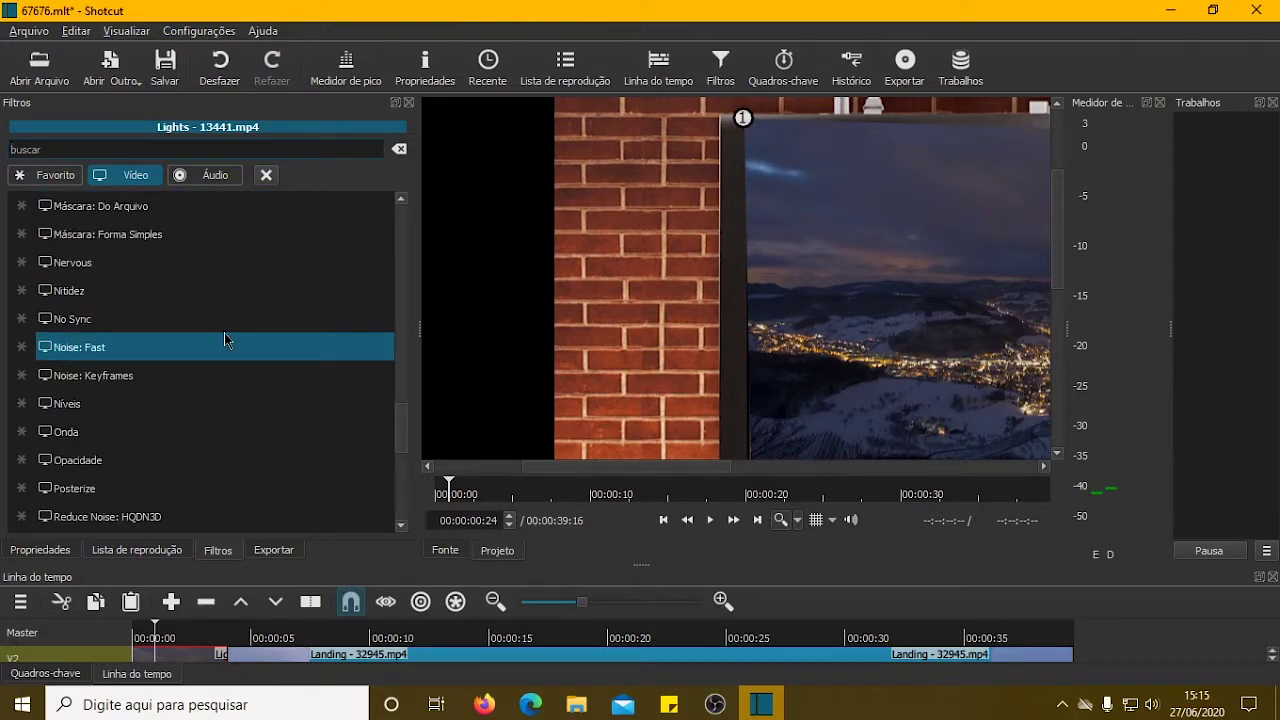
{"action": "left_click", "coordinate": [128, 457]}
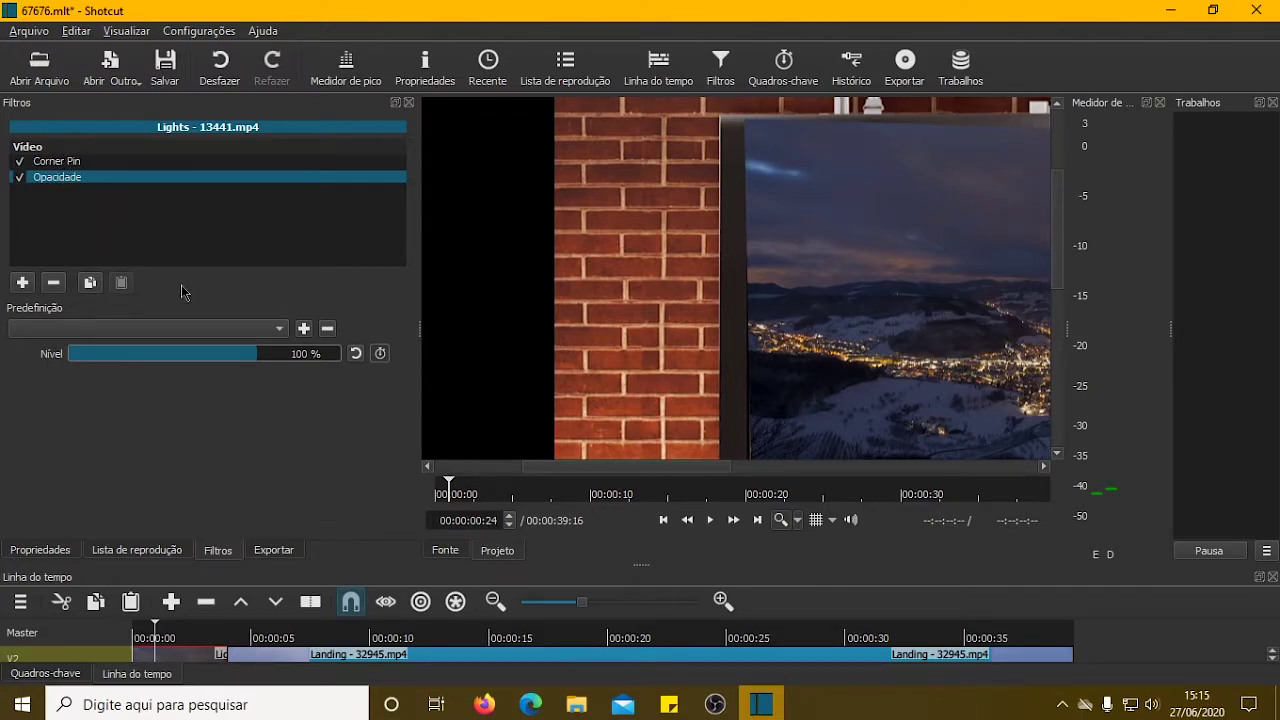
Lower the Lights clip's opacity level to 64% so the TV screen behind shows through.
{"action": "left_click_drag", "start_coordinate": [597, 466], "coordinate": [671, 466]}
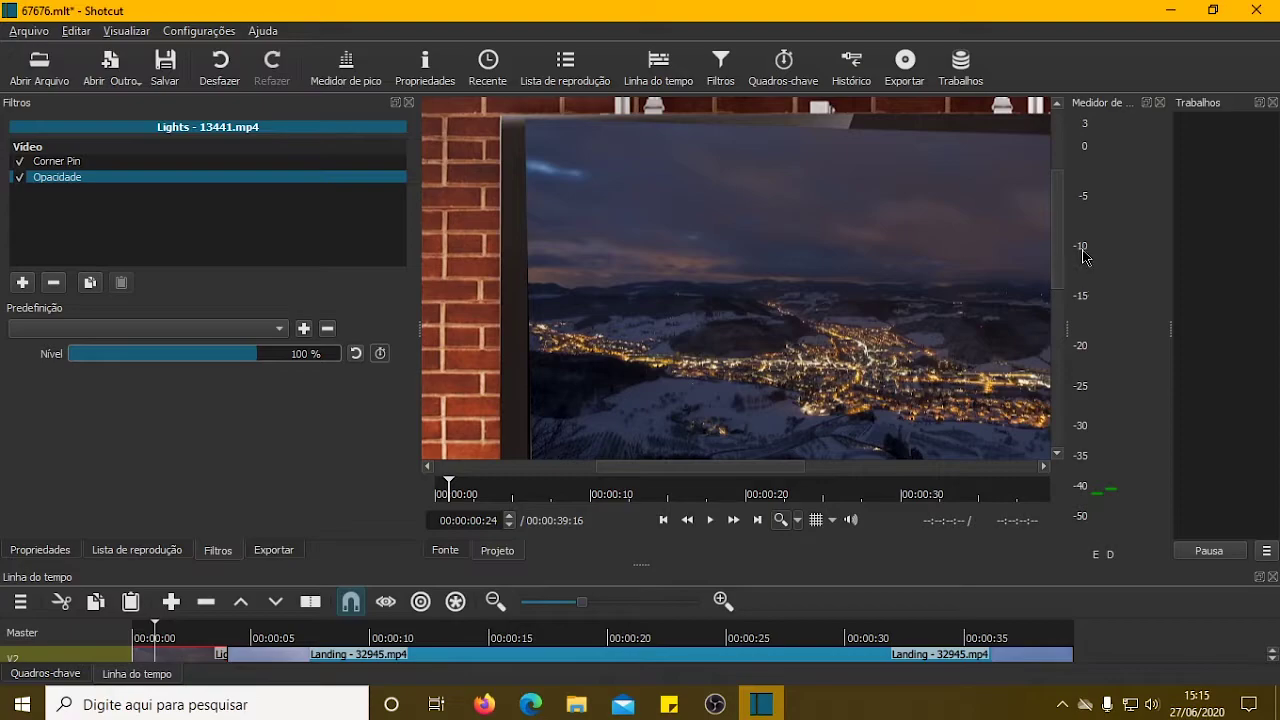
{"action": "left_click_drag", "start_coordinate": [1057, 235], "coordinate": [1058, 268]}
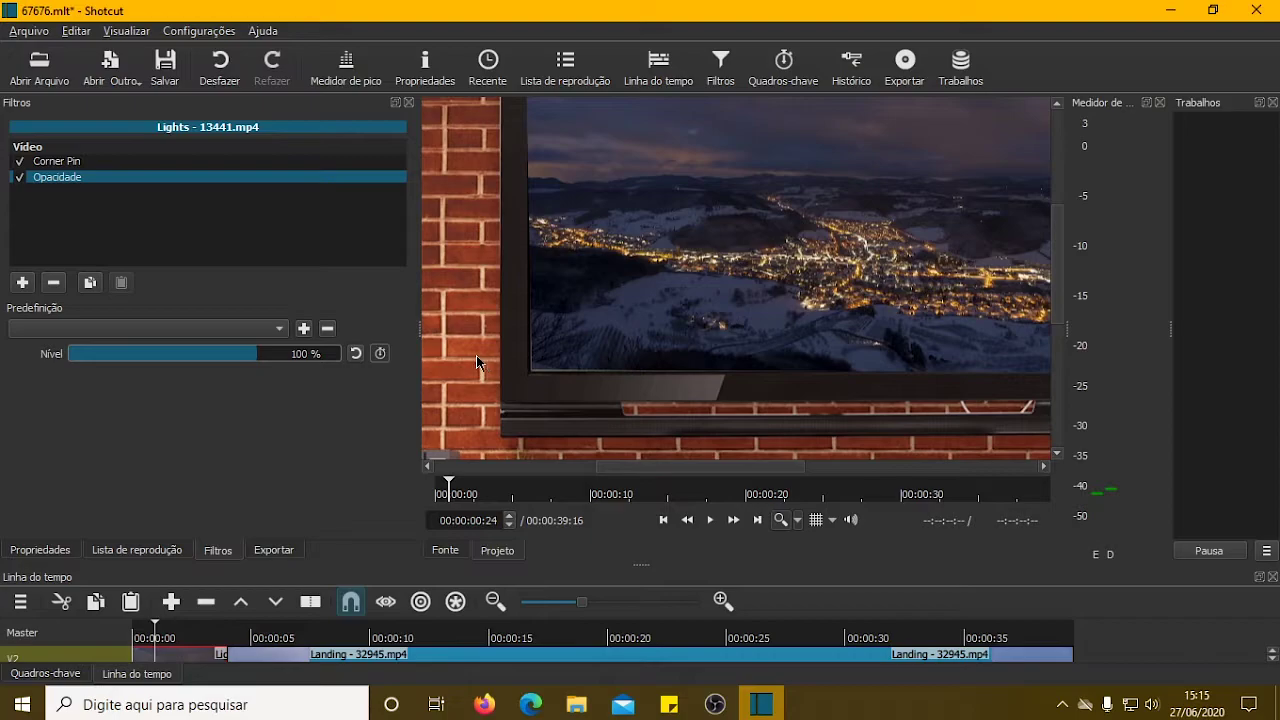
{"action": "left_click_drag", "start_coordinate": [242, 360], "coordinate": [76, 357]}
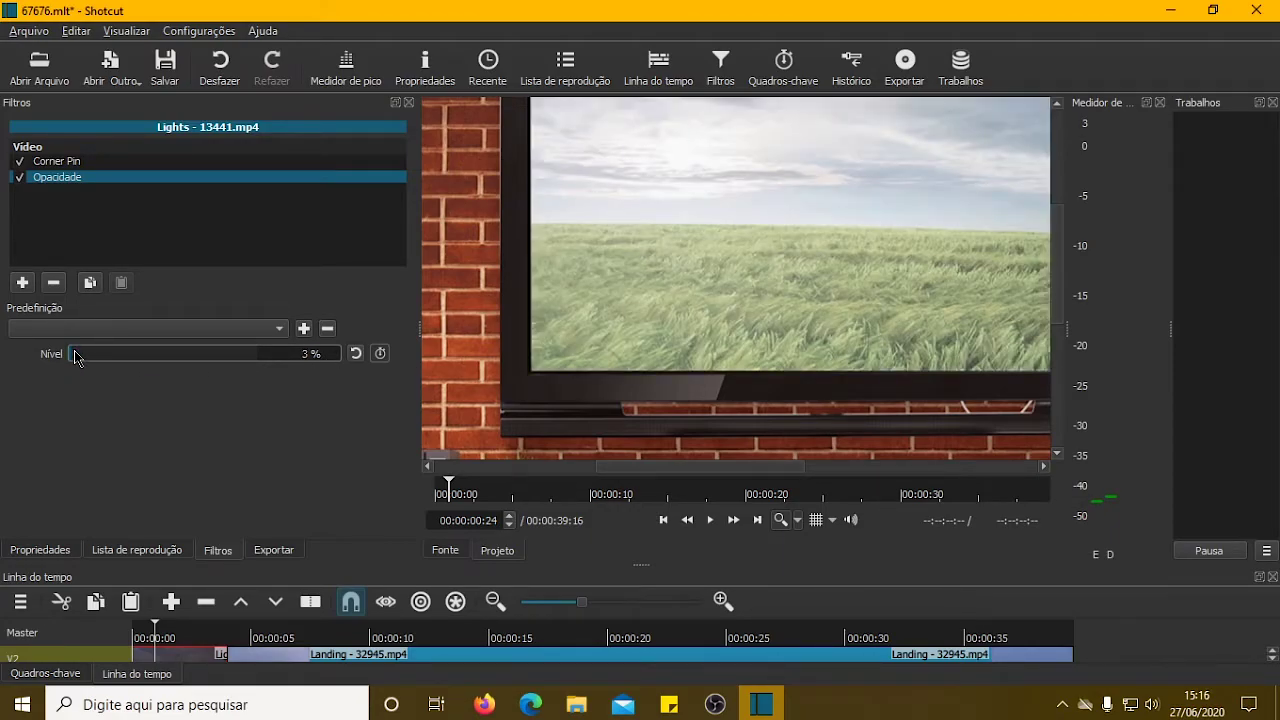
{"action": "left_click_drag", "start_coordinate": [76, 357], "coordinate": [192, 361]}
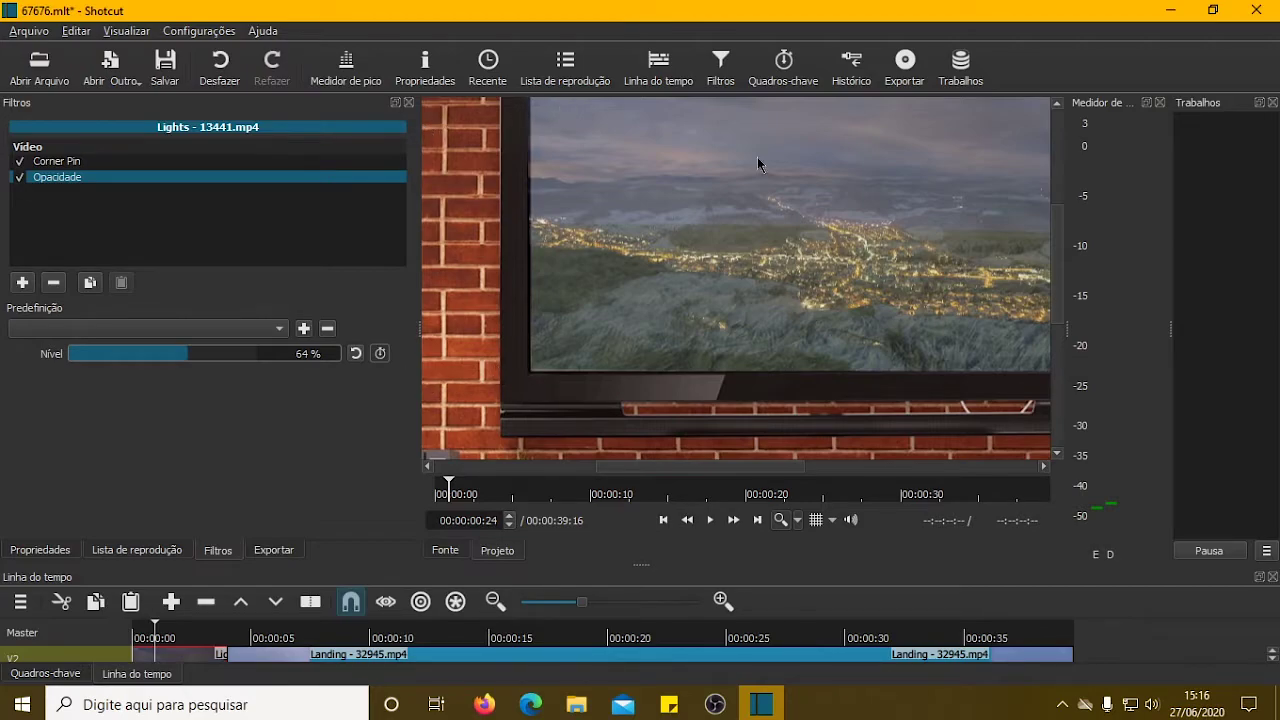
Reselect the Corner Pin filter and place point 1 on the TV screen's upper-left corner at about 32.7/21.9%.
{"action": "scroll", "coordinate": [1042, 300], "scroll_direction": "up", "scroll_amount": 5}
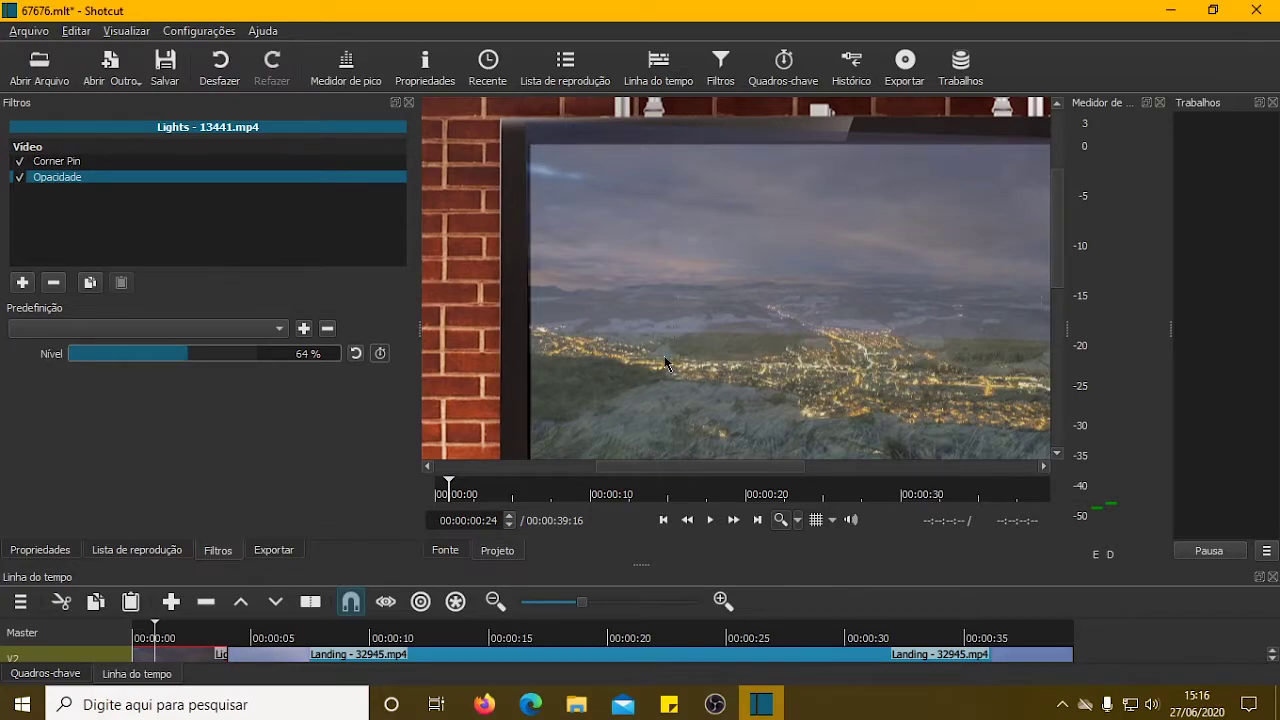
{"action": "left_click", "coordinate": [49, 166]}
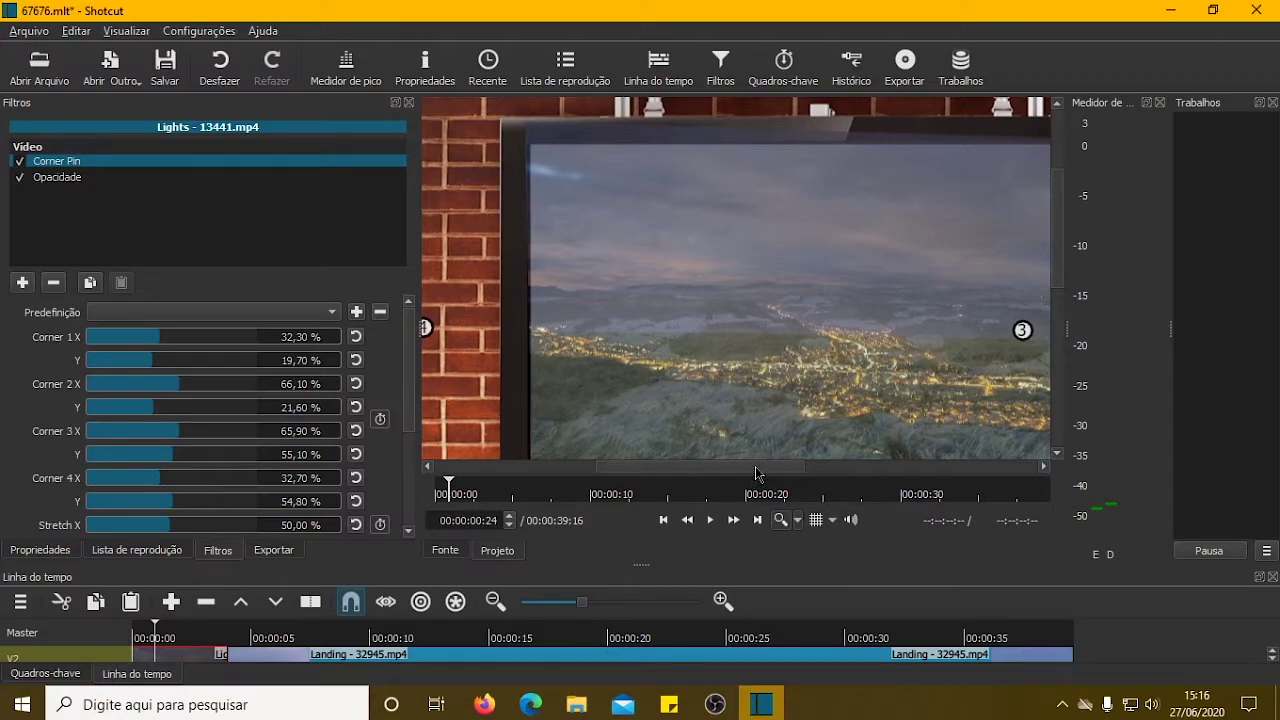
{"action": "mouse_move", "coordinate": [757, 474]}
{"action": "left_mouse_down"}
{"action": "mouse_move", "coordinate": [813, 465]}
{"action": "mouse_move", "coordinate": [750, 466]}
{"action": "left_mouse_up"}
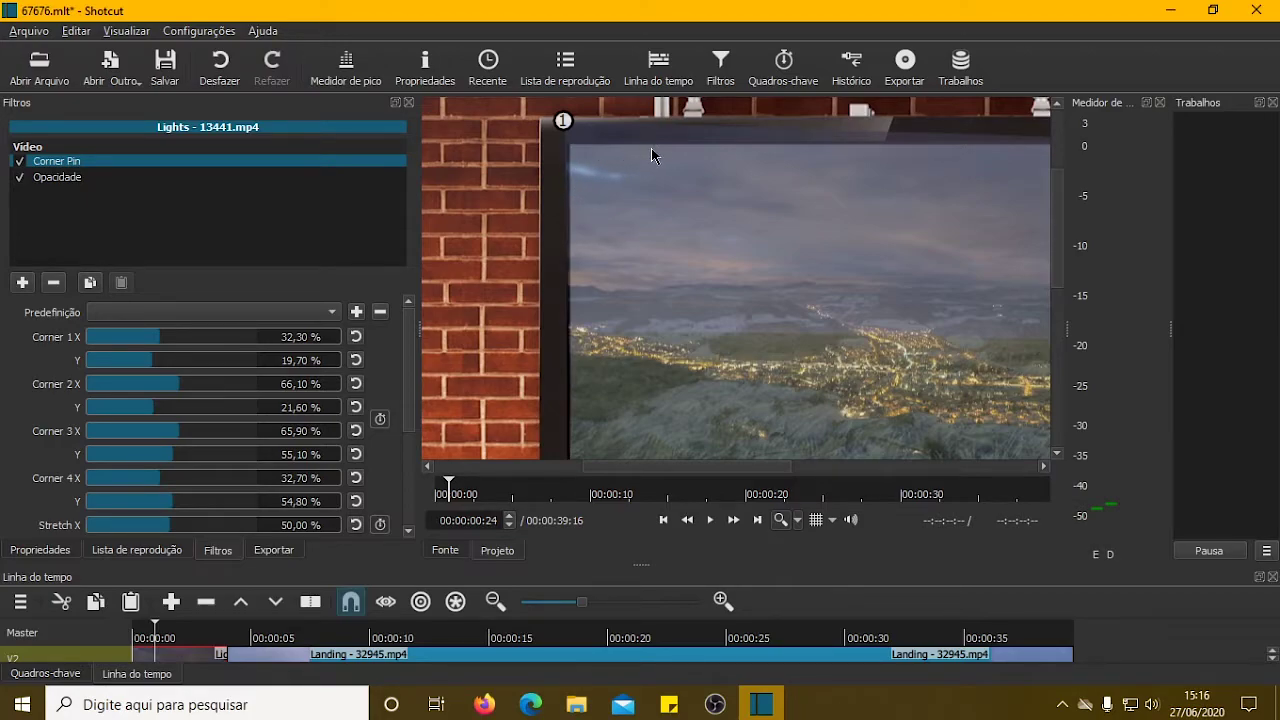
{"action": "left_click", "coordinate": [573, 143]}
{"action": "left_click_drag", "start_coordinate": [582, 158], "coordinate": [587, 177]}
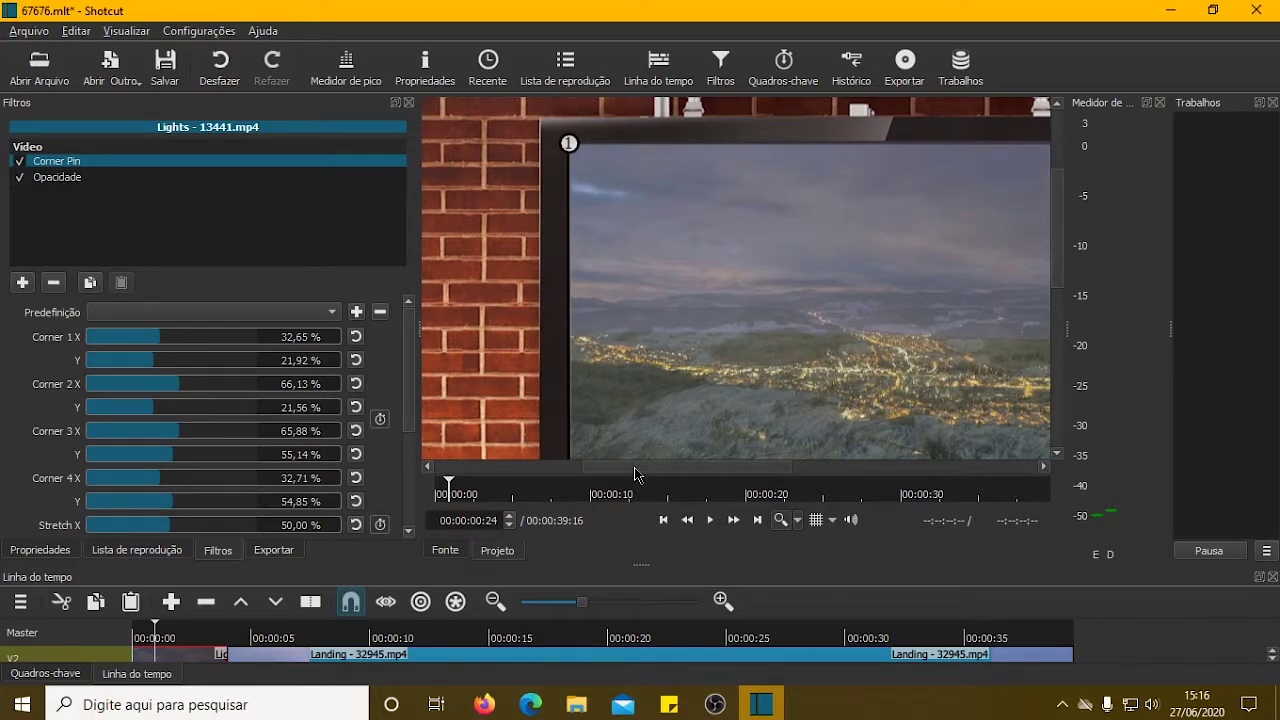
Magnify the preview to 200% and place Corner Pin point 2 on the TV screen's upper-right corner at about 65.6/21.9%.
{"action": "left_click_drag", "start_coordinate": [636, 467], "coordinate": [759, 462]}
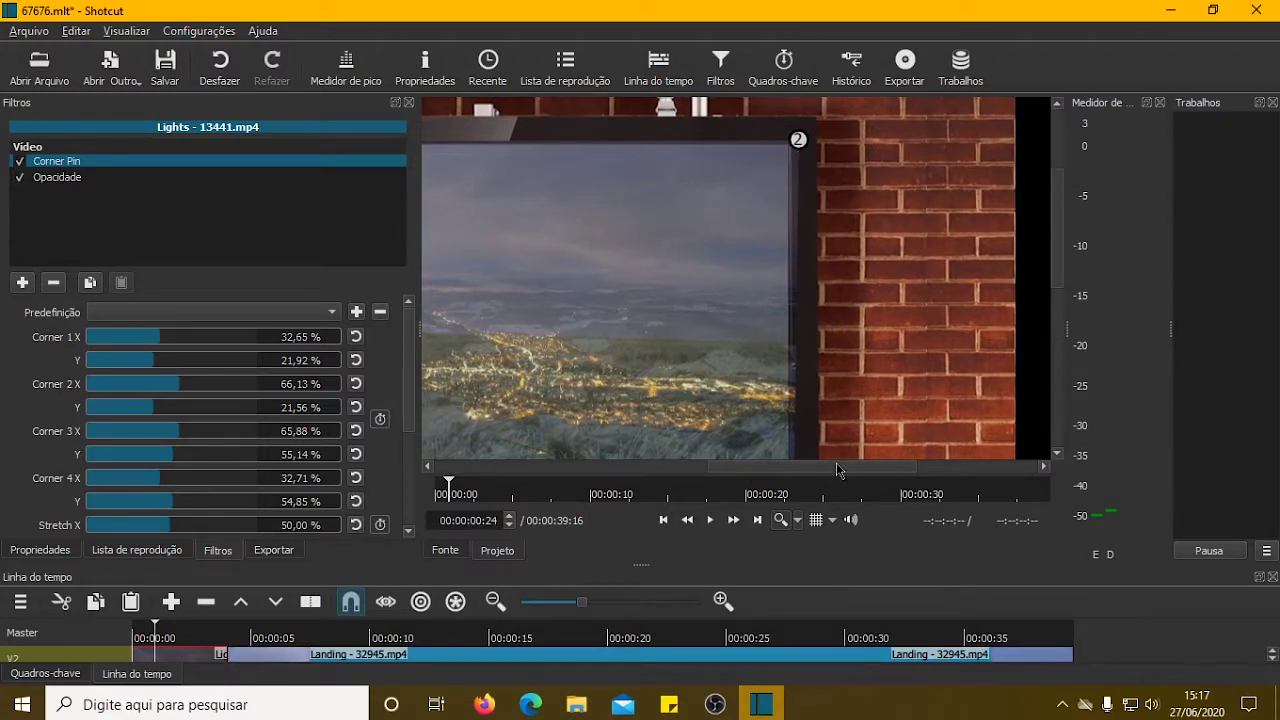
{"action": "left_click", "coordinate": [798, 520]}
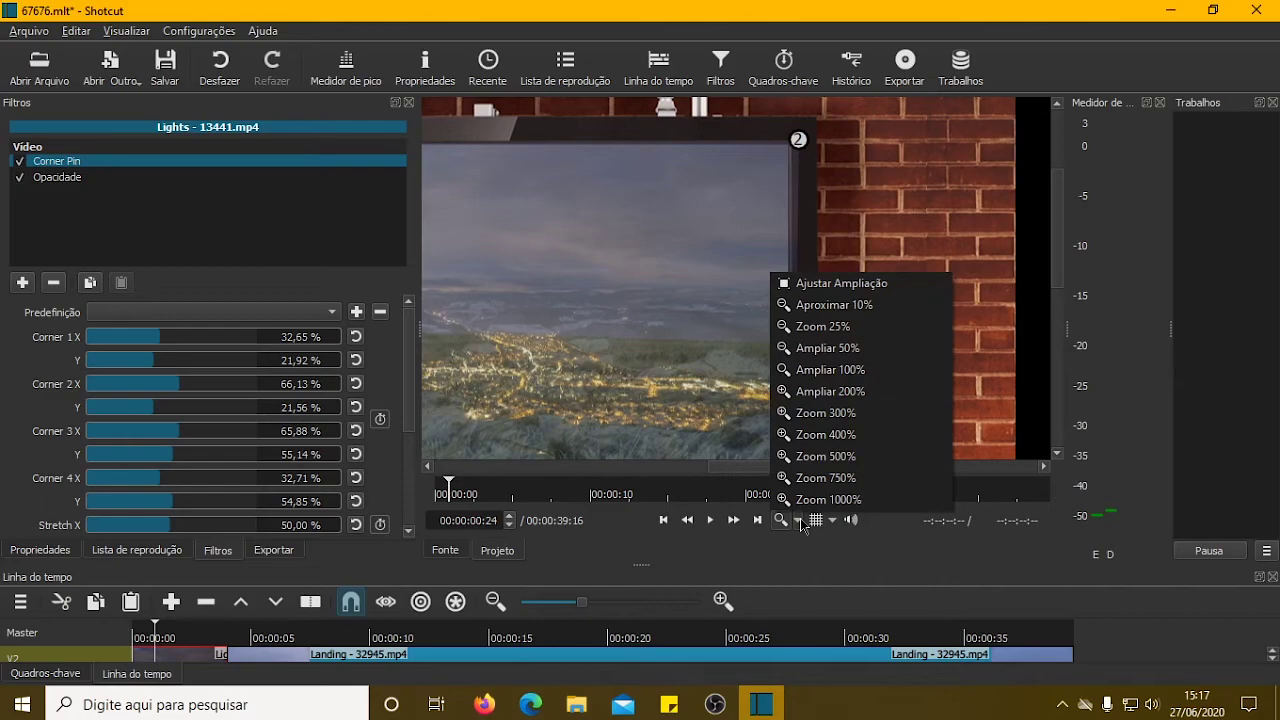
{"action": "left_click", "coordinate": [862, 390]}
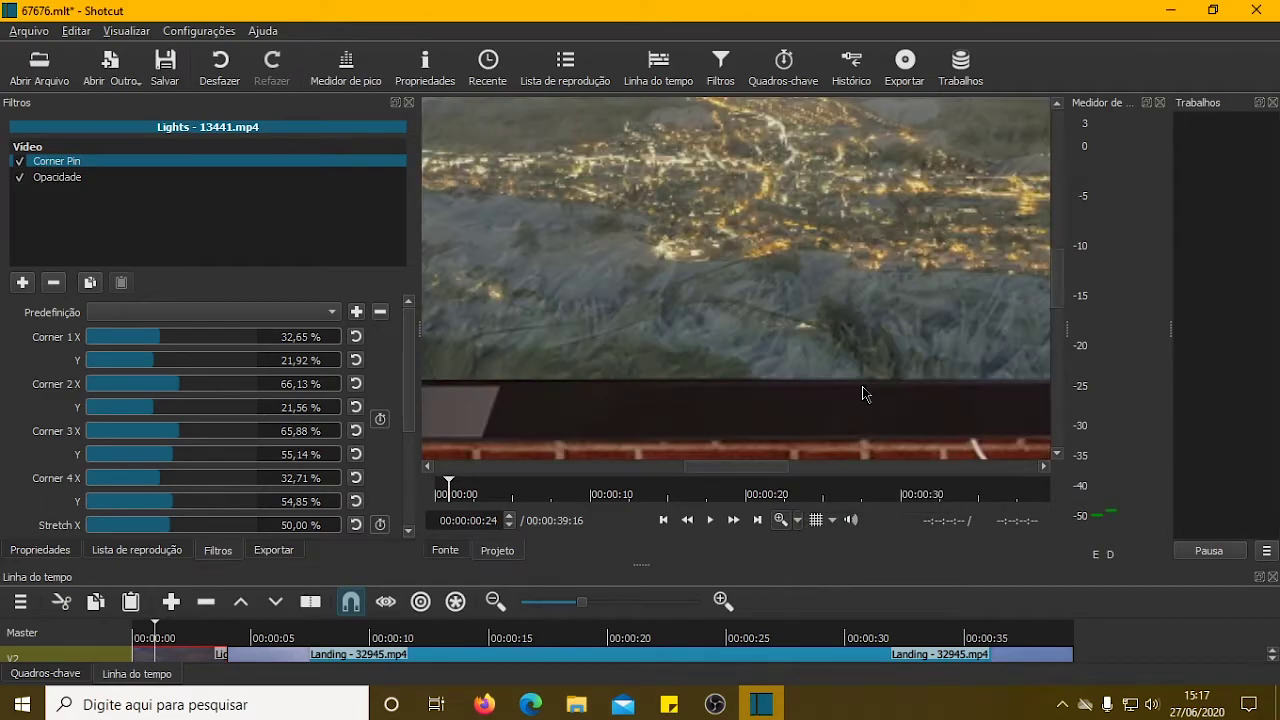
{"action": "left_click_drag", "start_coordinate": [754, 464], "coordinate": [830, 465]}
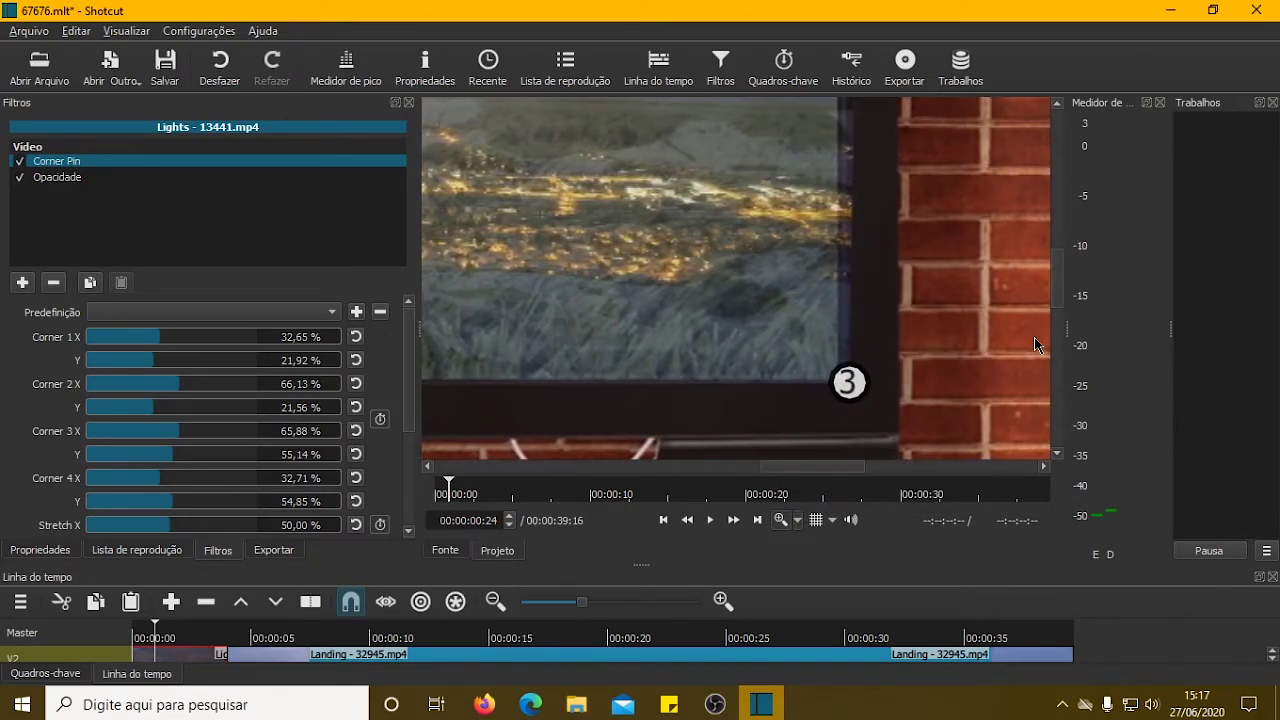
{"action": "left_click_drag", "start_coordinate": [1059, 301], "coordinate": [1058, 206]}
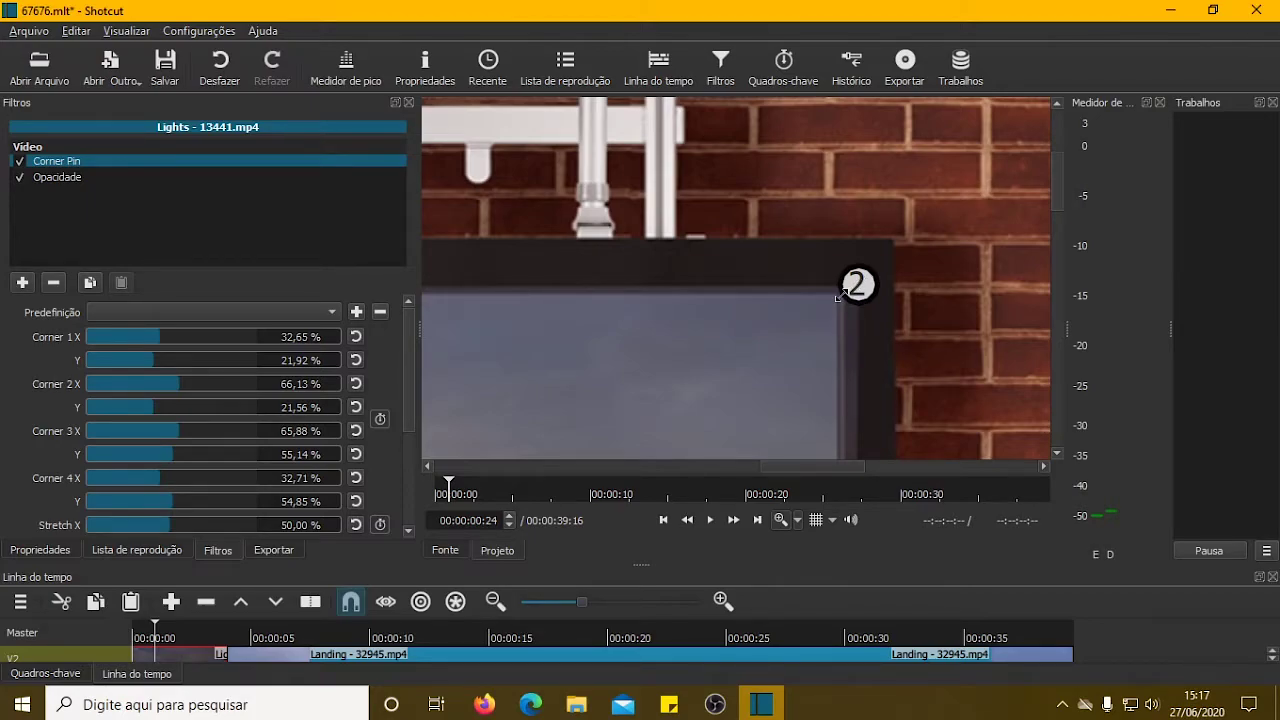
{"action": "left_click_drag", "start_coordinate": [818, 306], "coordinate": [764, 346]}
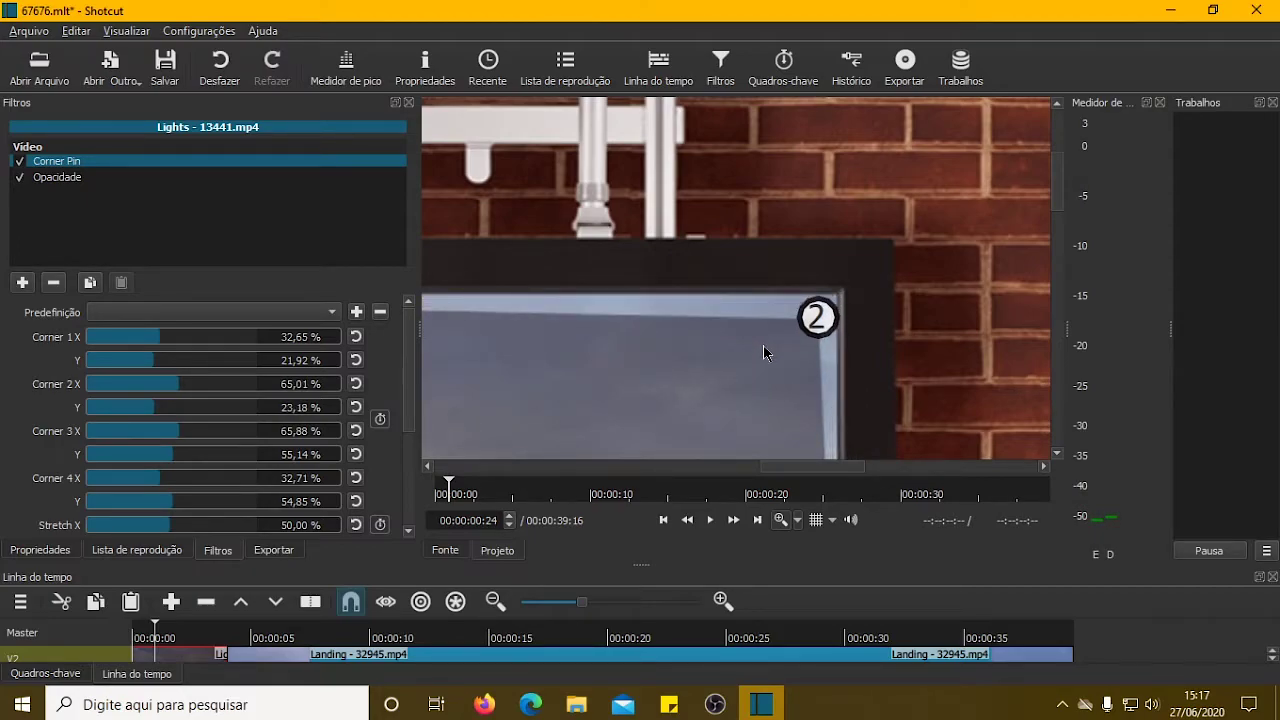
{"action": "left_click_drag", "start_coordinate": [764, 346], "coordinate": [785, 327]}
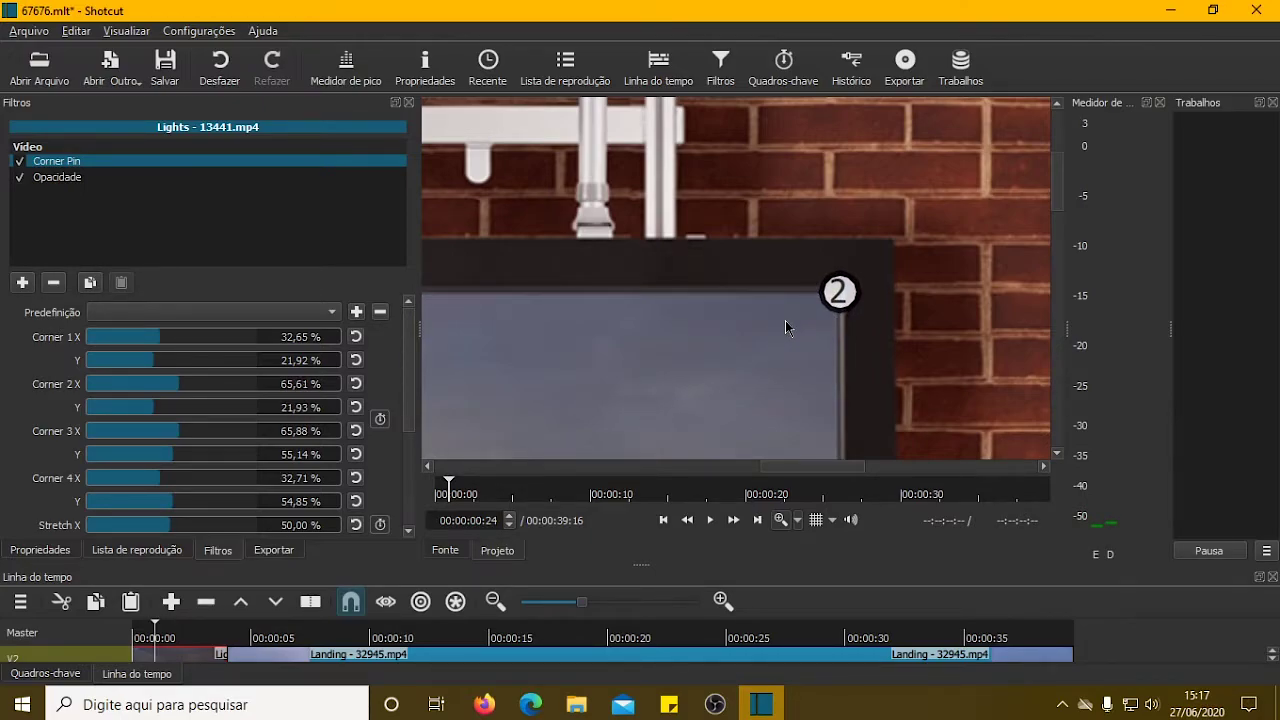
Place the Lights clip's Corner Pin points 3 and 4 on the TV screen's lower corners at about 65.5/55.0% and 32.6/54.9%.
{"action": "left_click_drag", "start_coordinate": [1057, 180], "coordinate": [1050, 293]}
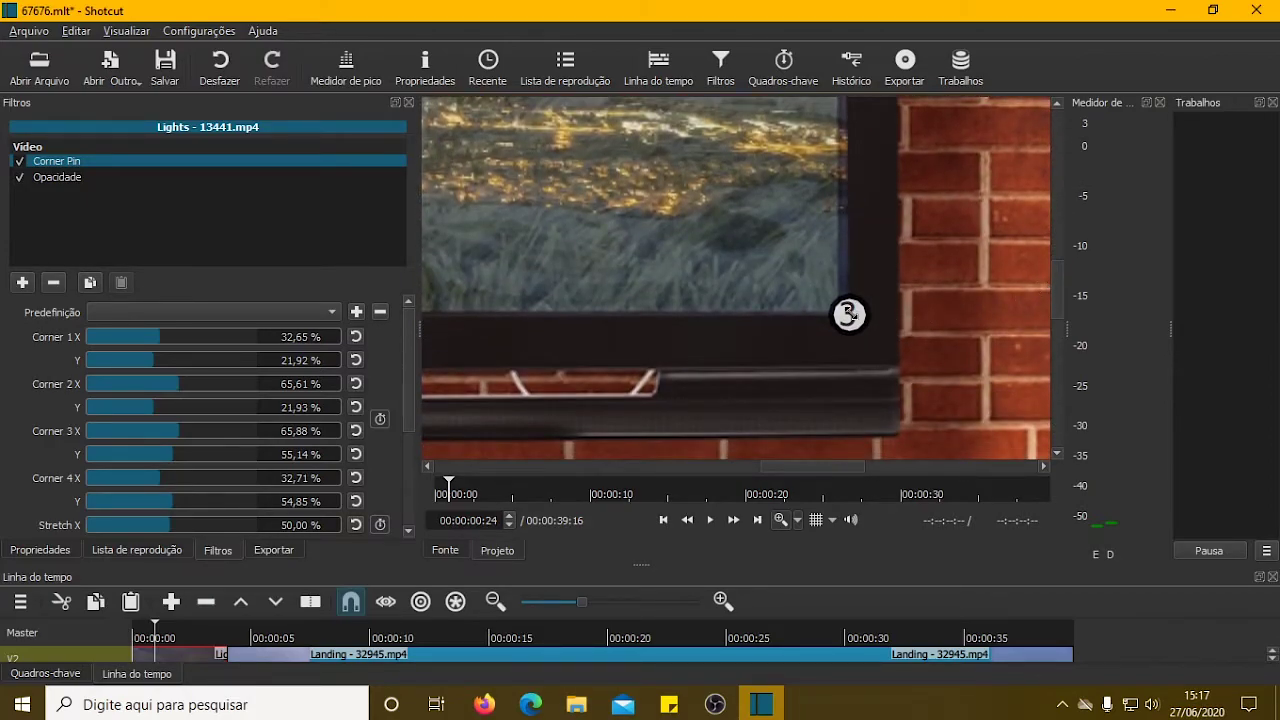
{"action": "mouse_move", "coordinate": [804, 281]}
{"action": "left_mouse_down"}
{"action": "mouse_move", "coordinate": [778, 270]}
{"action": "mouse_move", "coordinate": [784, 280]}
{"action": "left_mouse_up"}
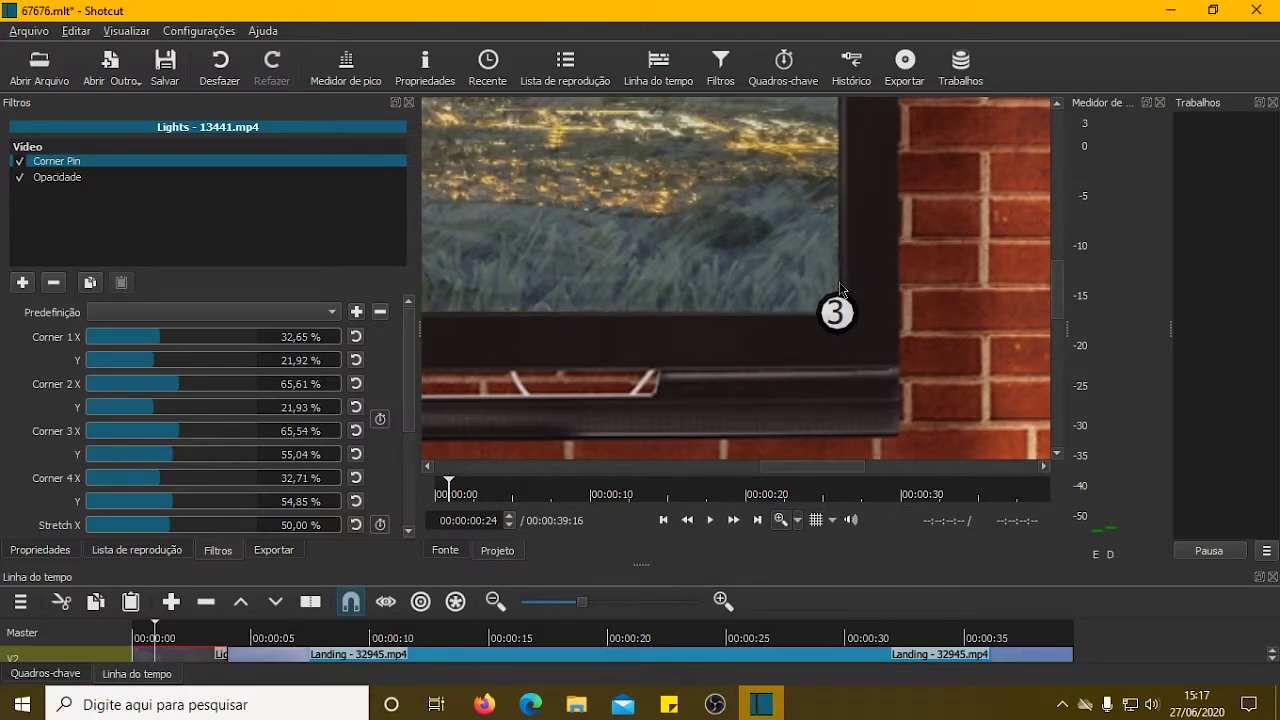
{"action": "left_click_drag", "start_coordinate": [785, 467], "coordinate": [625, 467]}
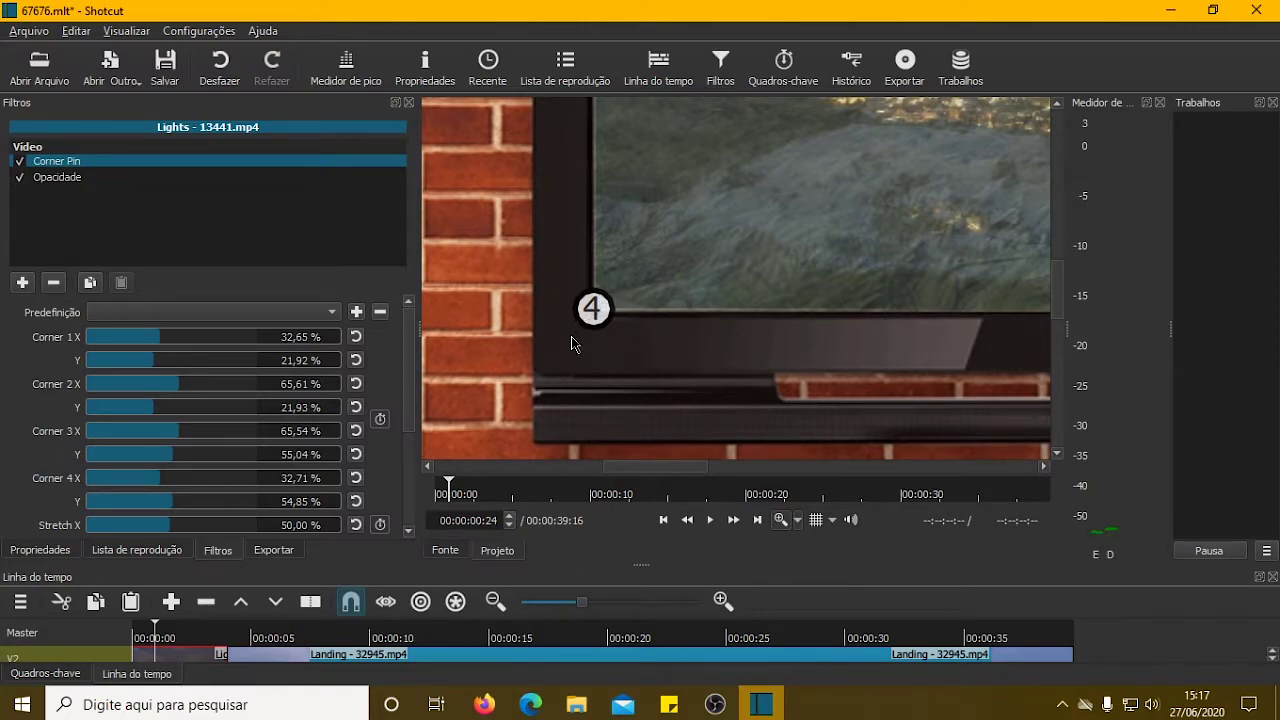
{"action": "left_click_drag", "start_coordinate": [590, 298], "coordinate": [536, 325]}
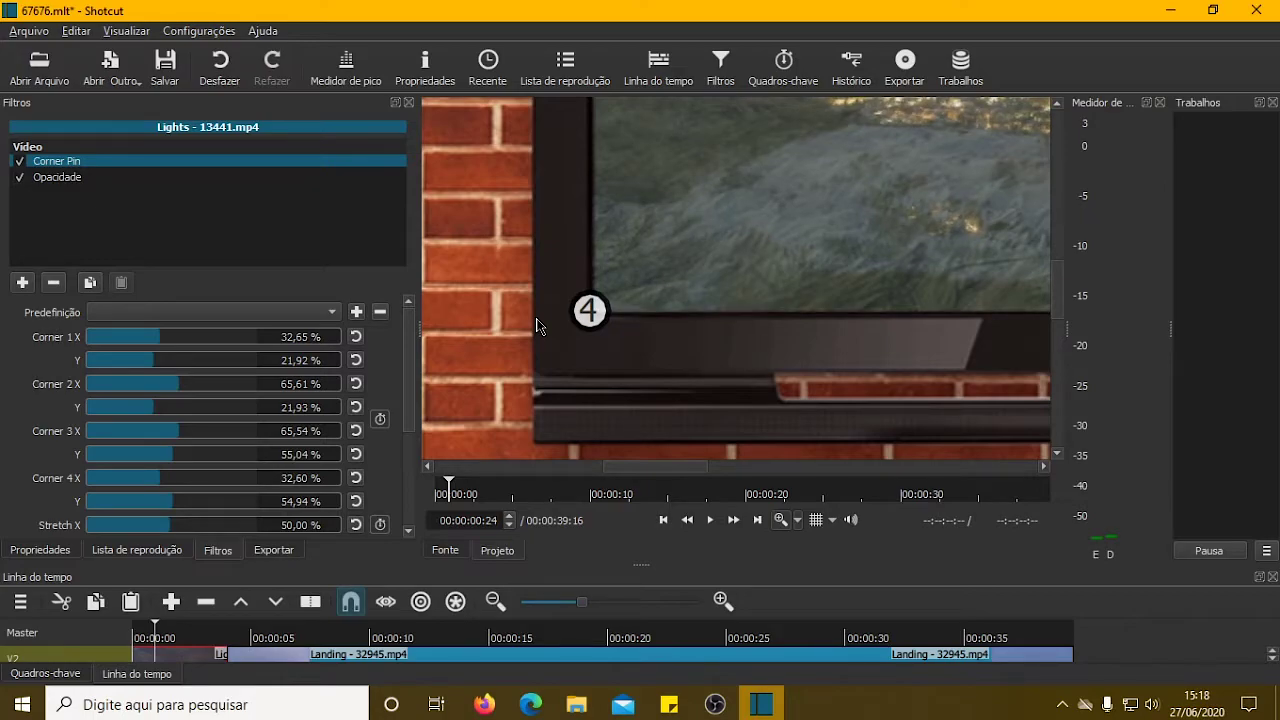
Fit the whole image in the preview and set the Lights clip's Opacidade level back to 100%.
{"action": "left_click", "coordinate": [798, 521]}
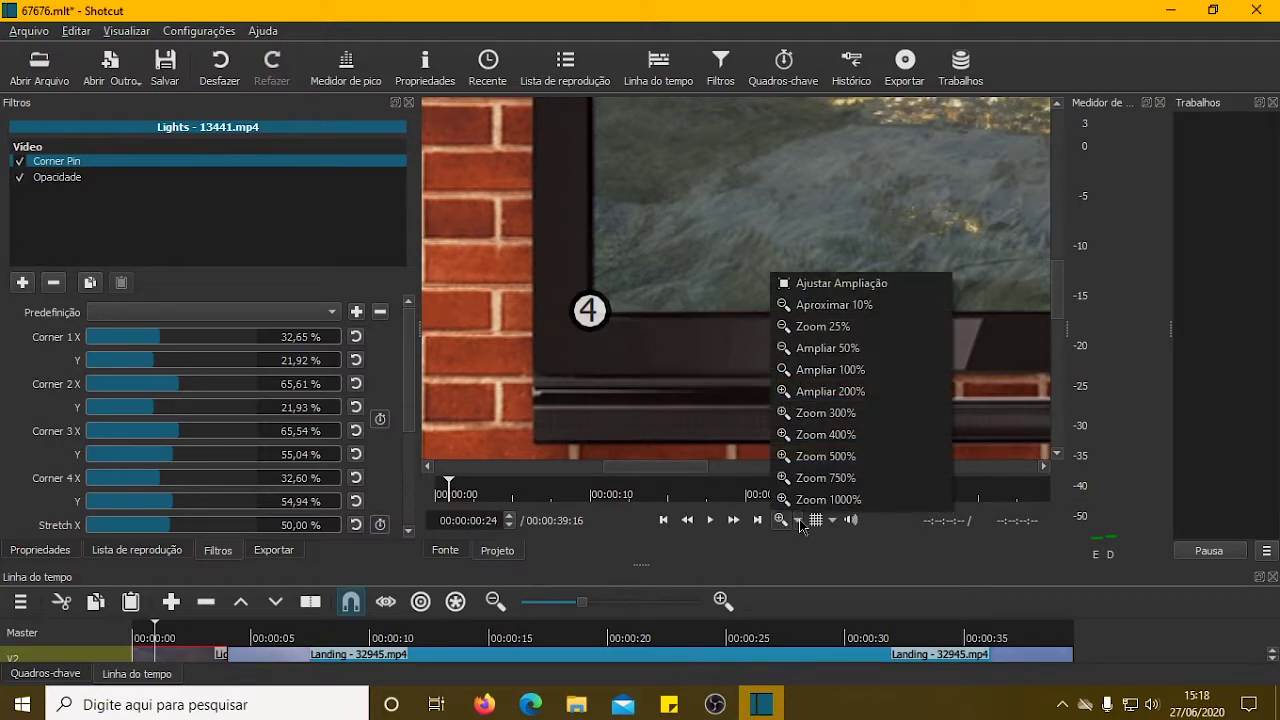
{"action": "left_click", "coordinate": [849, 285]}
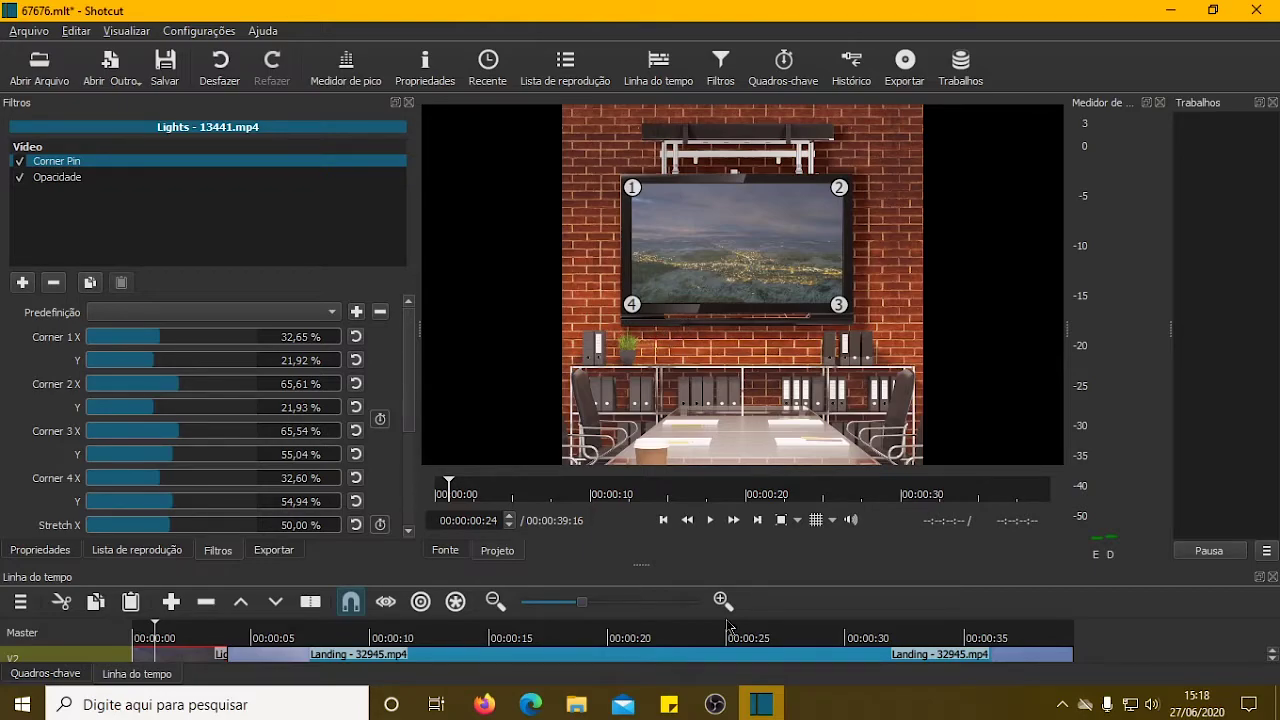
{"action": "mouse_move", "coordinate": [641, 565]}
{"action": "left_mouse_down"}
{"action": "mouse_move", "coordinate": [638, 455]}
{"action": "mouse_move", "coordinate": [633, 570]}
{"action": "left_mouse_up"}
{"action": "left_click", "coordinate": [57, 180]}
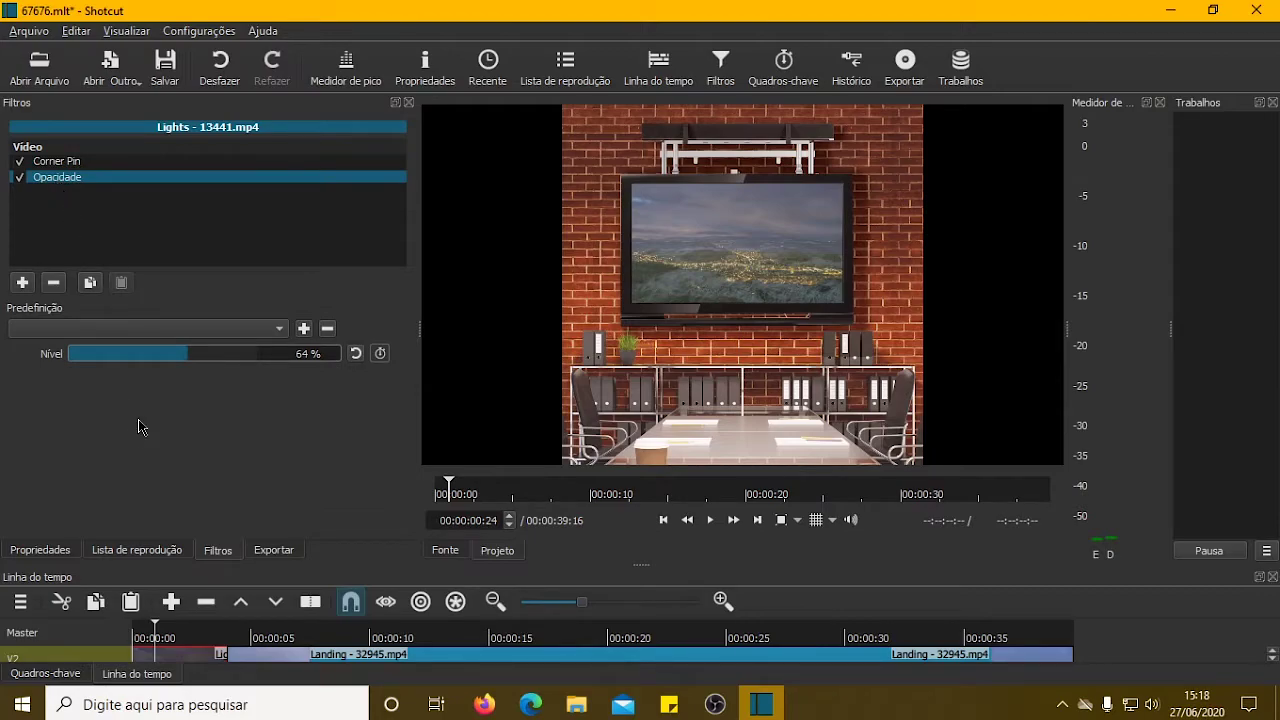
{"action": "left_click_drag", "start_coordinate": [178, 359], "coordinate": [72, 366]}
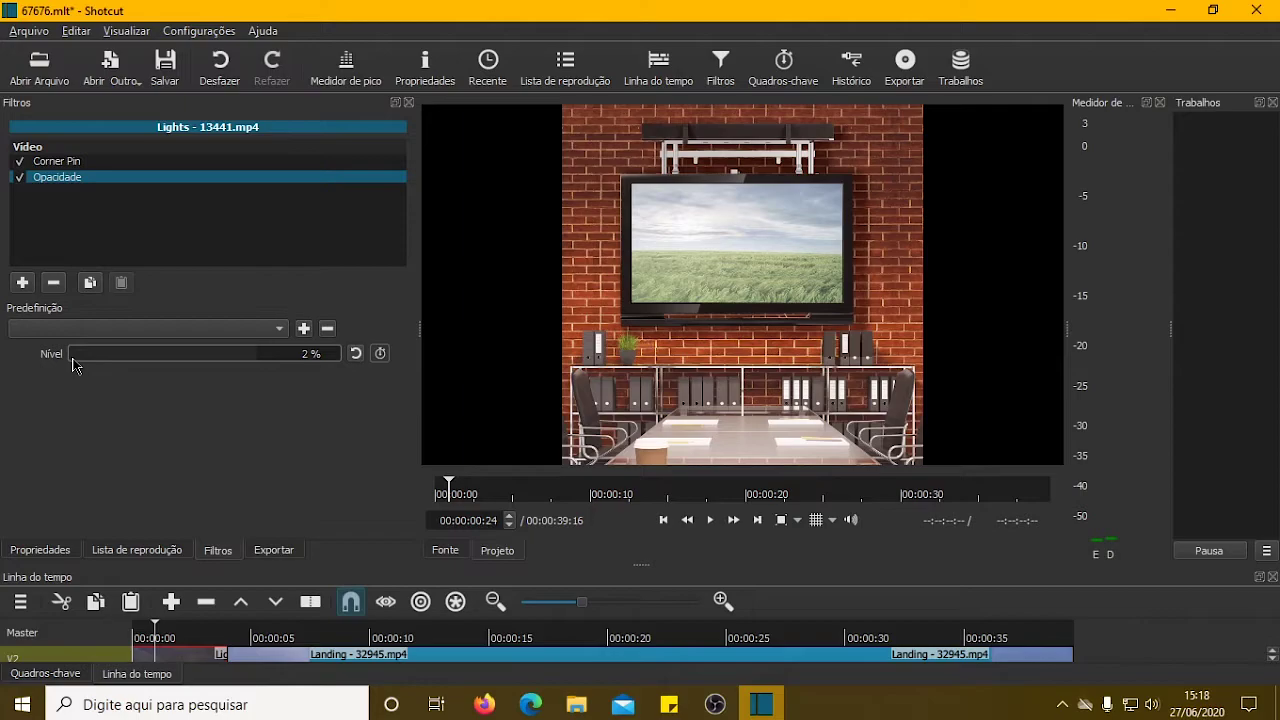
{"action": "left_click_drag", "start_coordinate": [72, 362], "coordinate": [272, 360]}
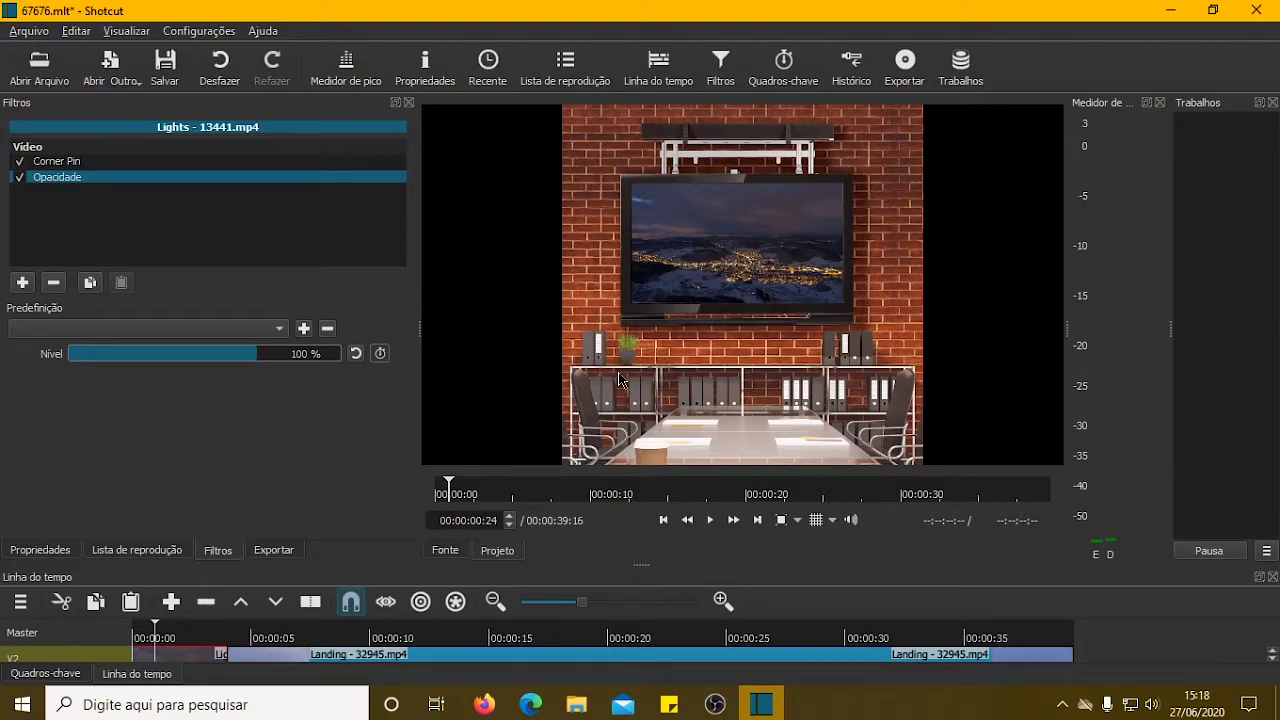
Play the montage from its start through the Lights clip into the Landing clip to check the result.
{"action": "left_click_drag", "start_coordinate": [640, 567], "coordinate": [651, 531]}
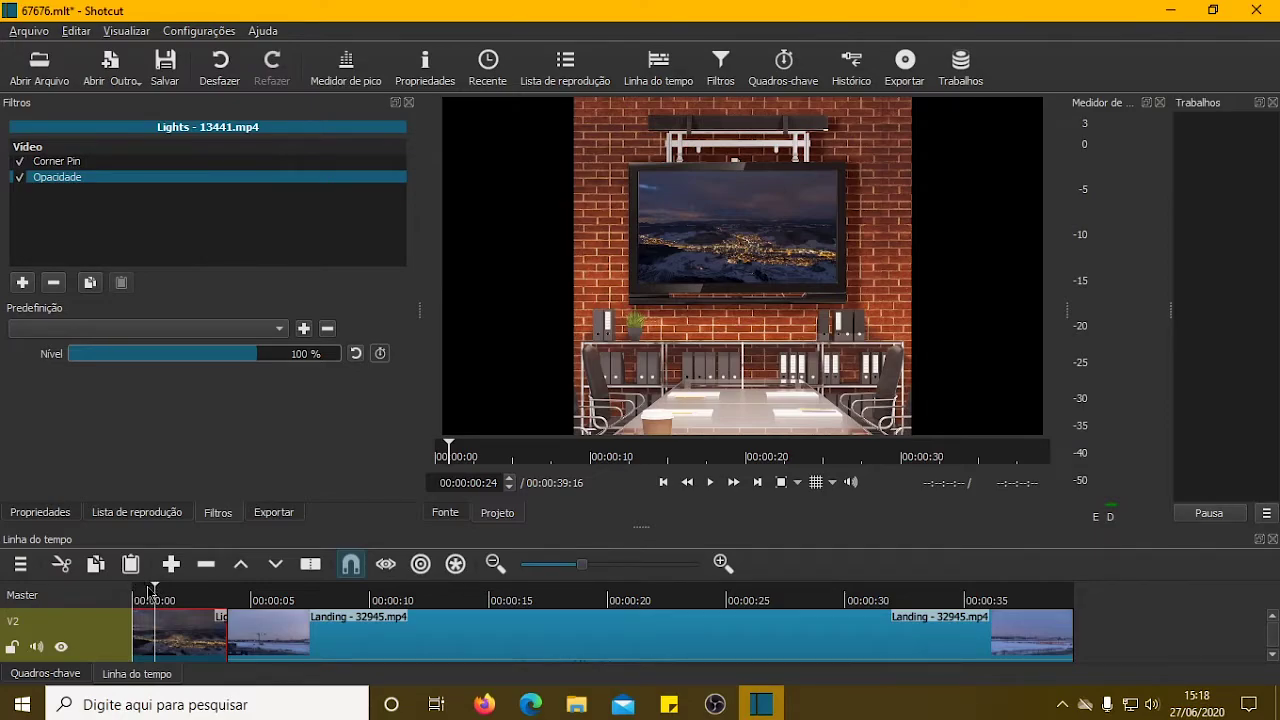
{"action": "left_click_drag", "start_coordinate": [155, 592], "coordinate": [134, 596]}
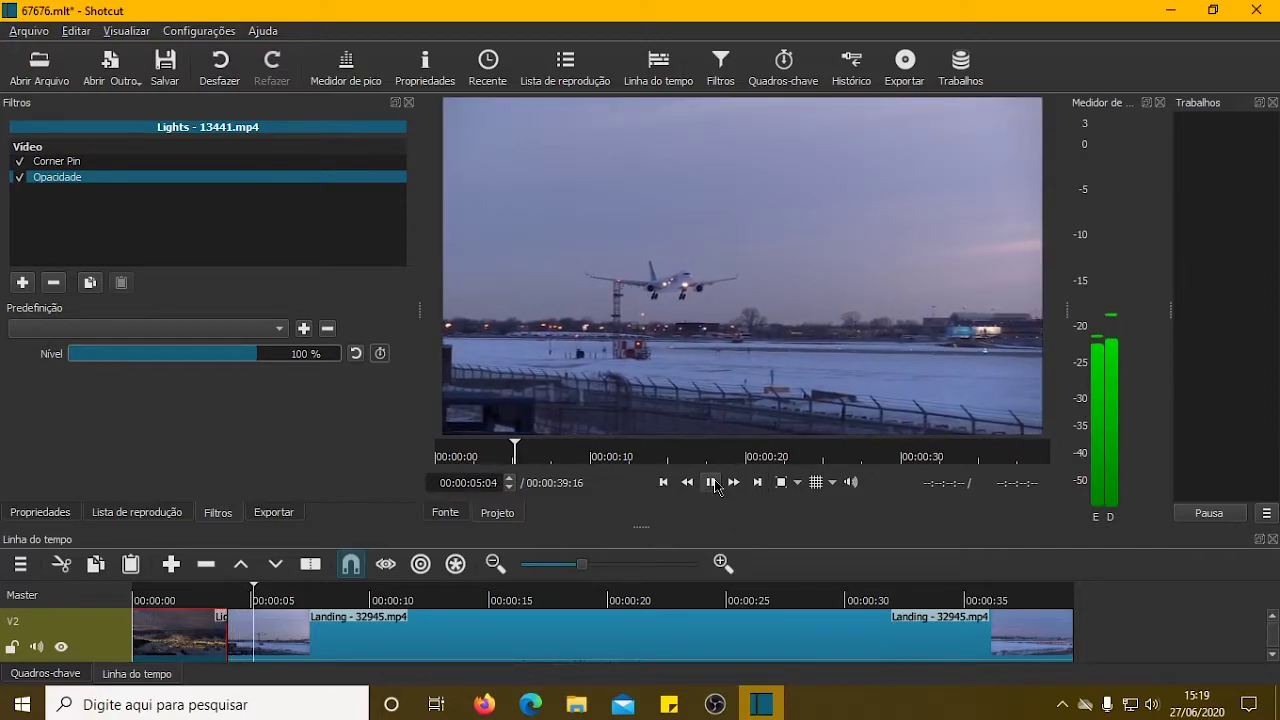
{"action": "key", "text": "space"}
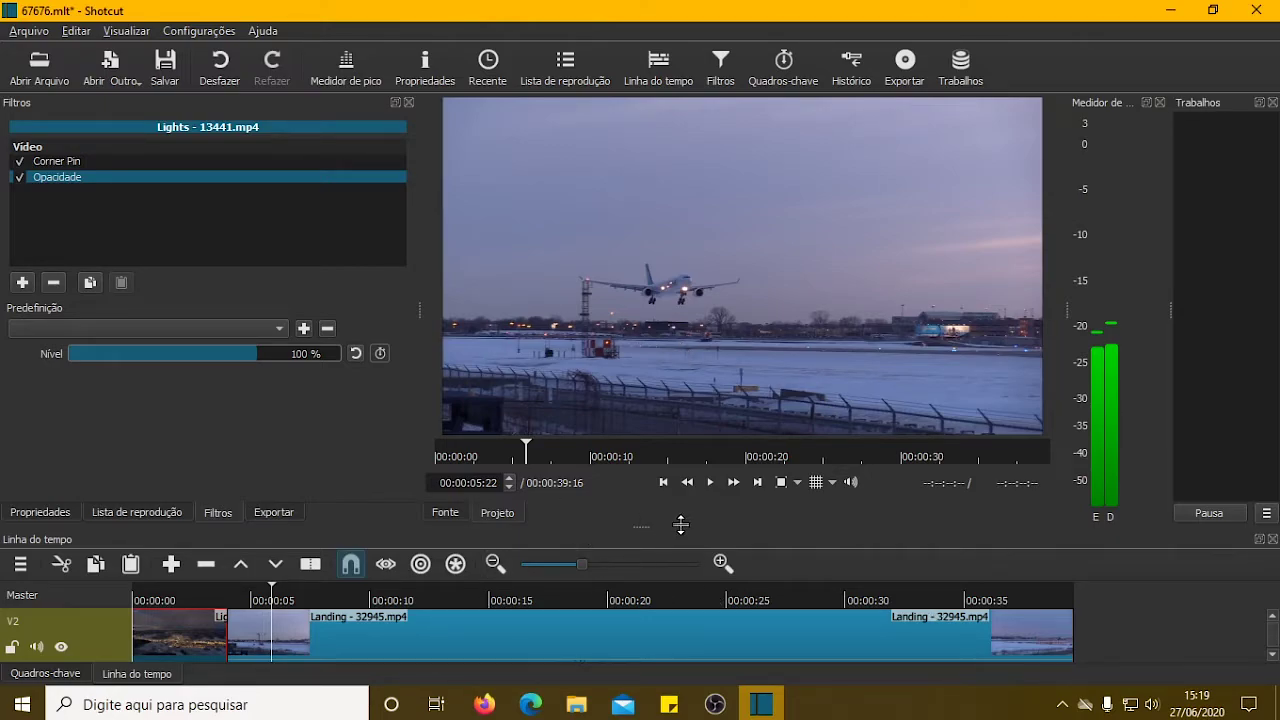
Add the Corner Pin video filter to the Landing - 32945.mp4 clip on track V2.
{"action": "left_click_drag", "start_coordinate": [644, 529], "coordinate": [640, 395]}
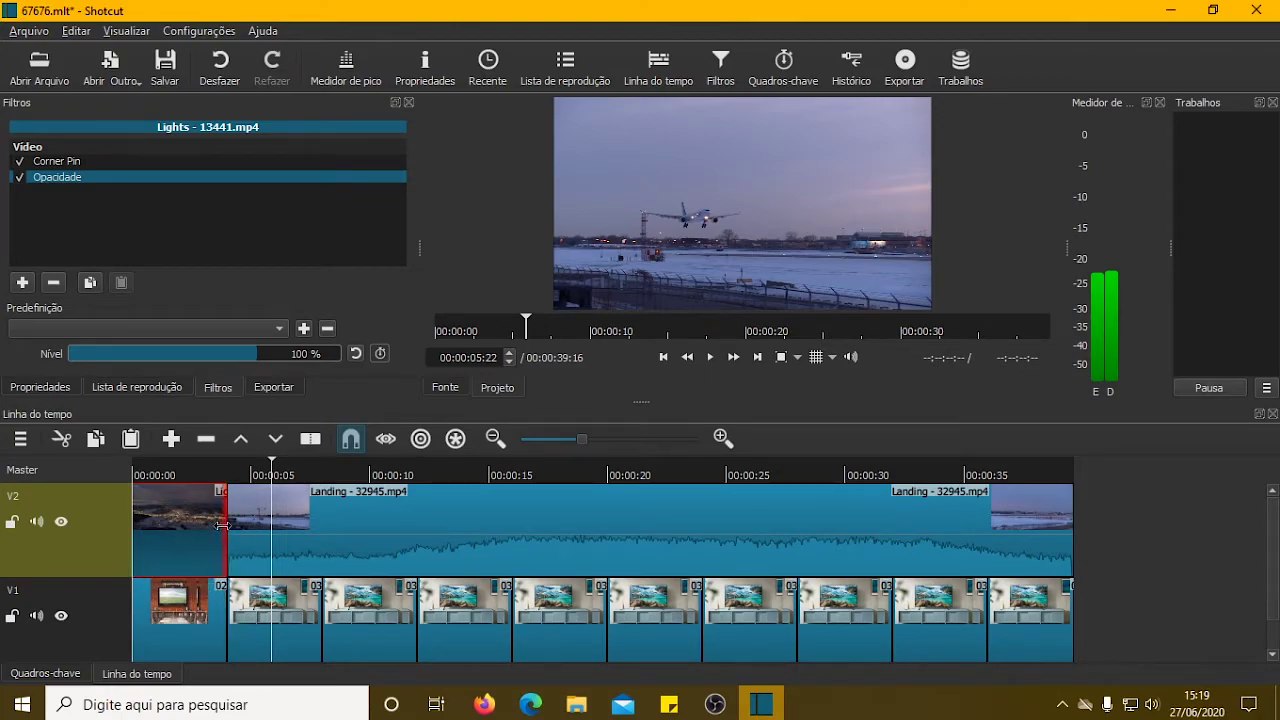
{"action": "left_click", "coordinate": [329, 534]}
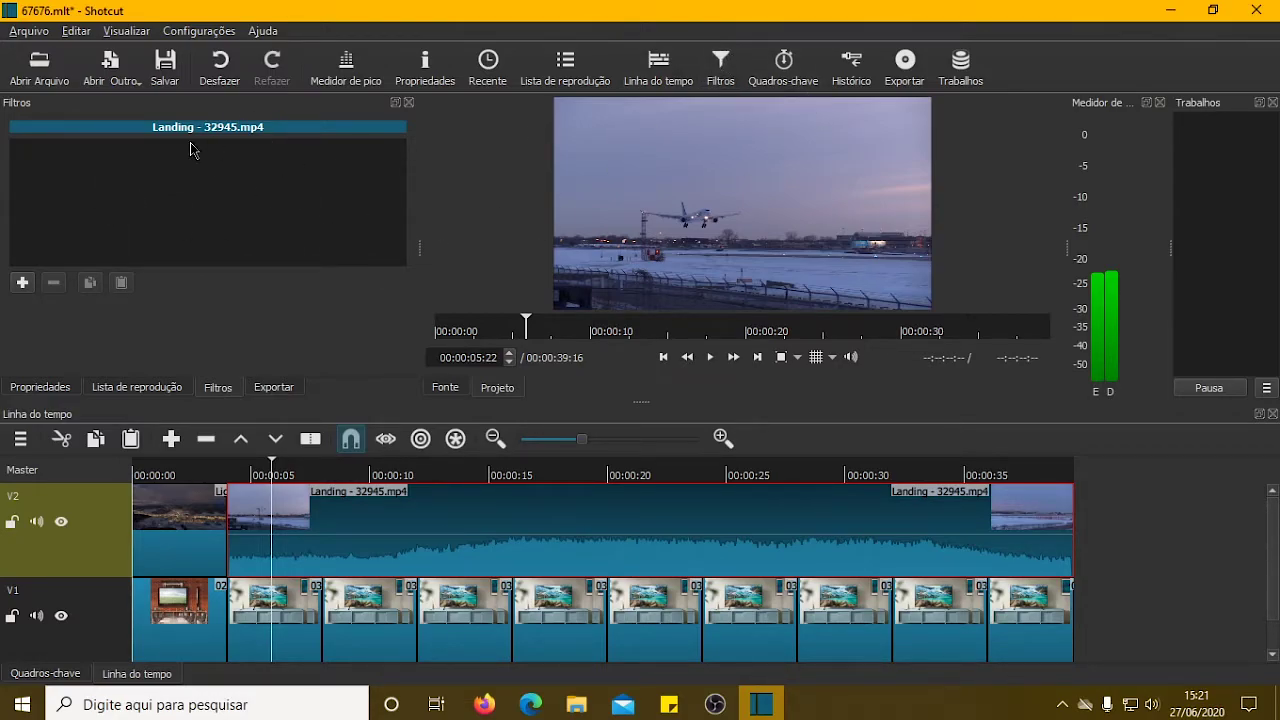
{"action": "left_click", "coordinate": [22, 284]}
{"action": "scroll", "coordinate": [205, 288], "scroll_direction": "down", "scroll_amount": 1}
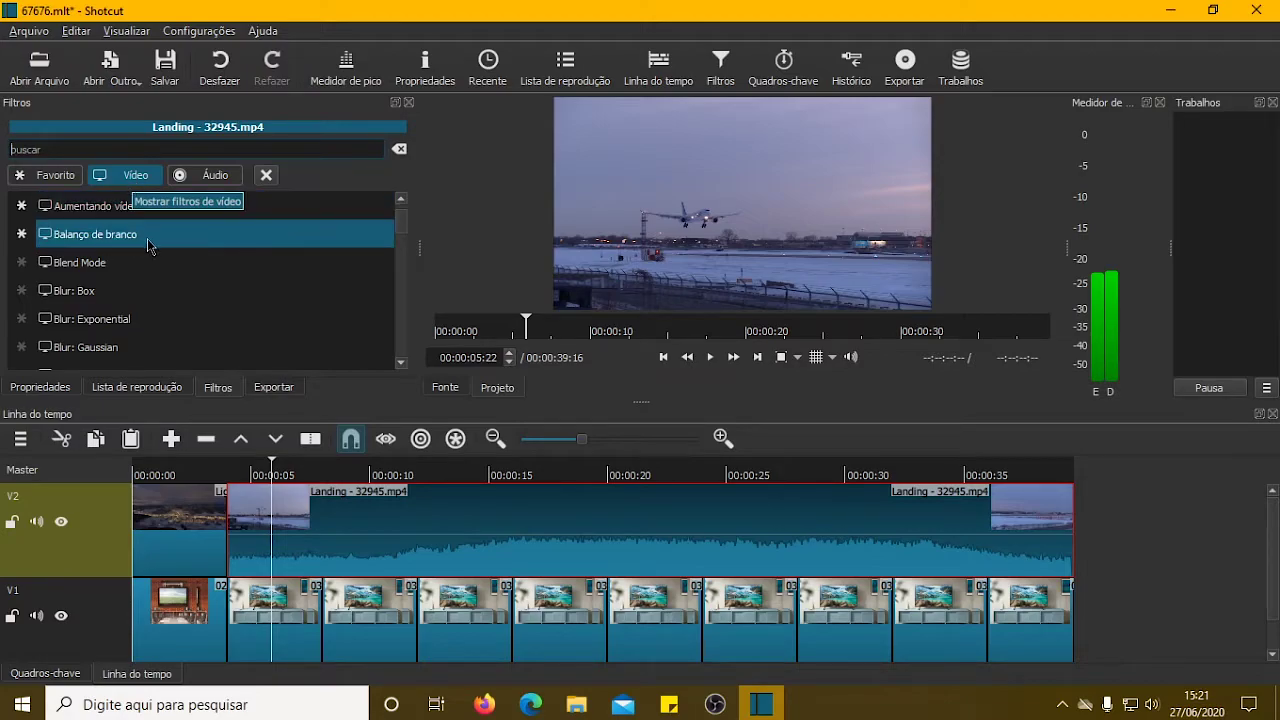
{"action": "scroll", "coordinate": [174, 276], "scroll_direction": "down", "scroll_amount": 5}
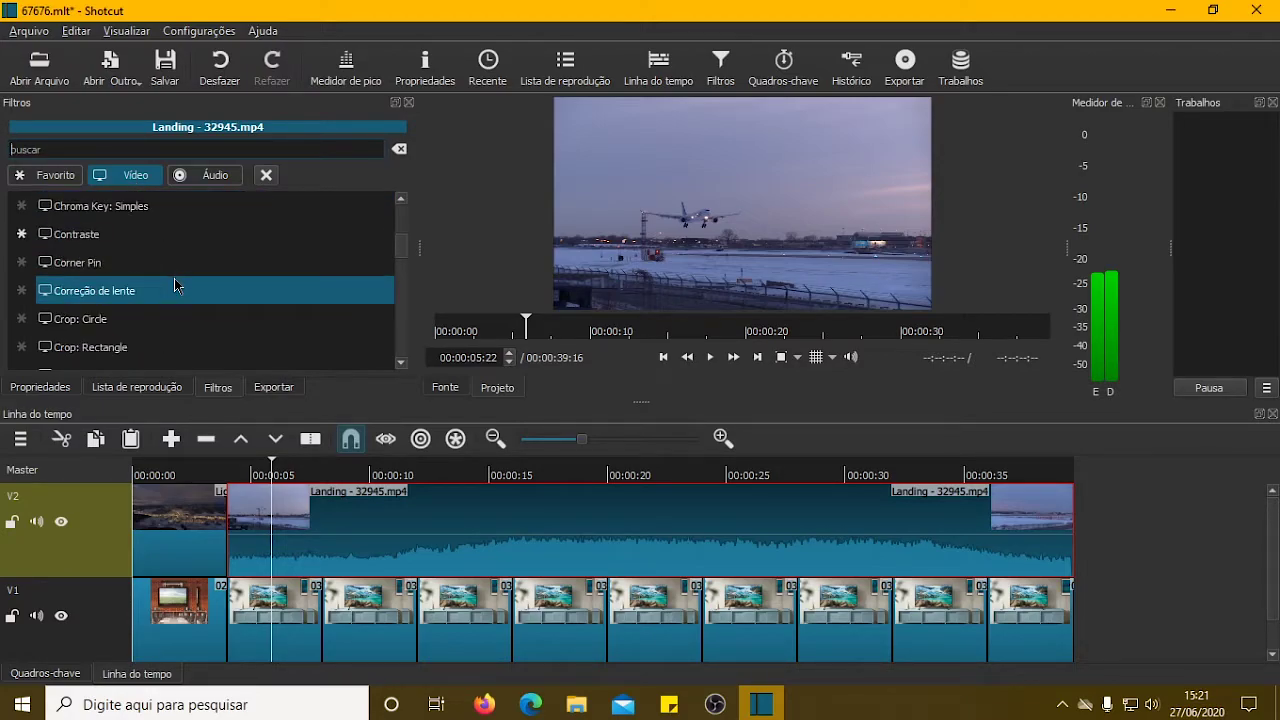
{"action": "scroll", "coordinate": [174, 279], "scroll_direction": "down", "scroll_amount": 1}
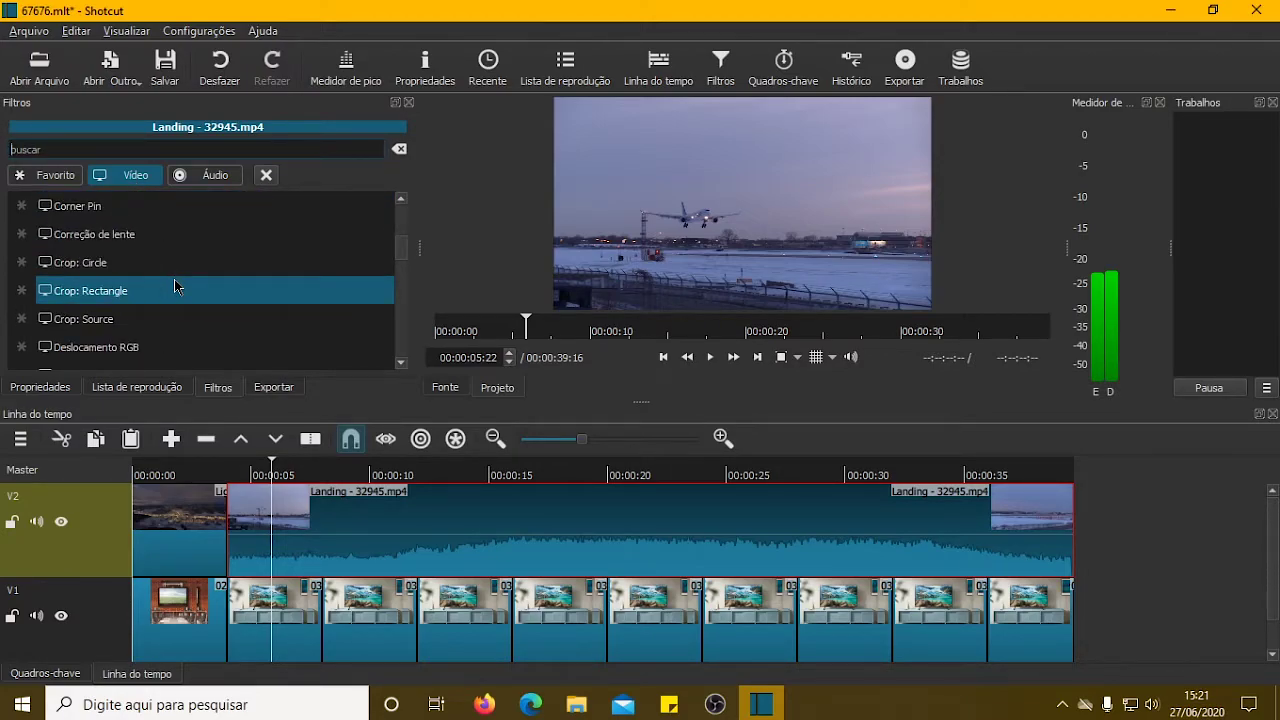
{"action": "left_click", "coordinate": [135, 216]}
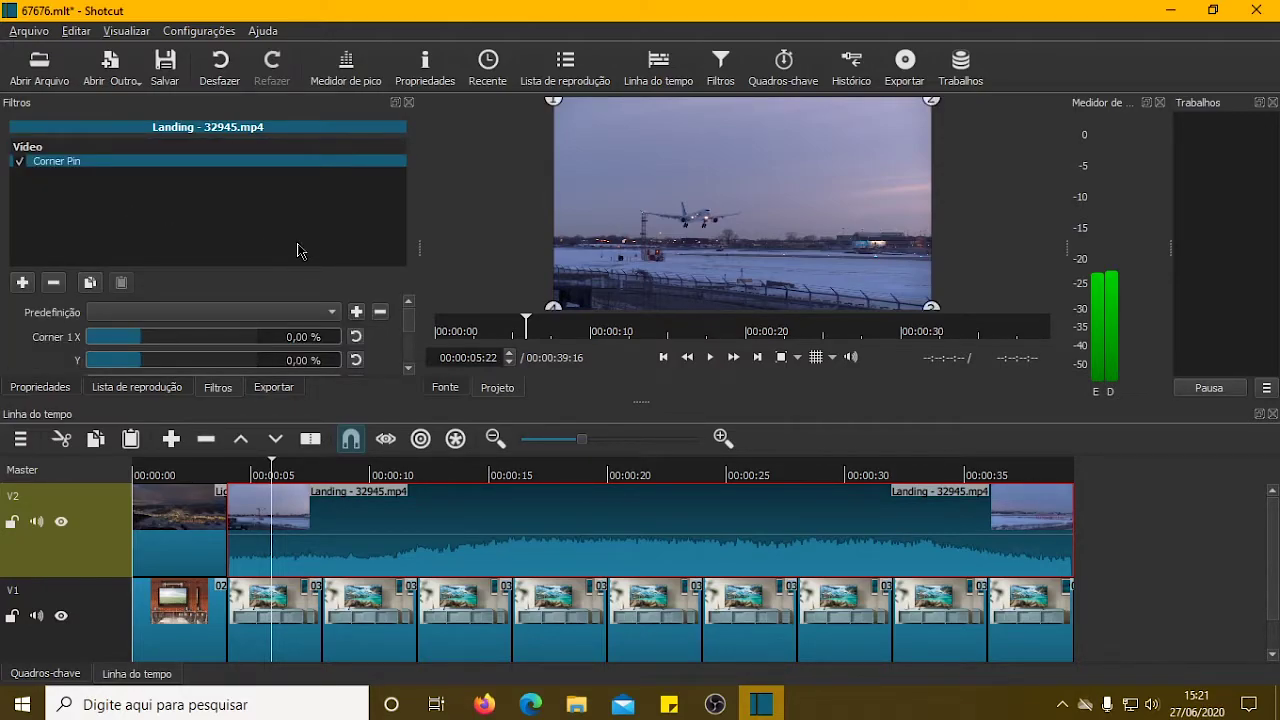
Move the Landing clip's four Corner Pin points roughly onto the TV, with point 1 at about 27.6/23.1% and point 2 at about 71.1/19.3%.
{"action": "left_click_drag", "start_coordinate": [637, 400], "coordinate": [640, 443]}
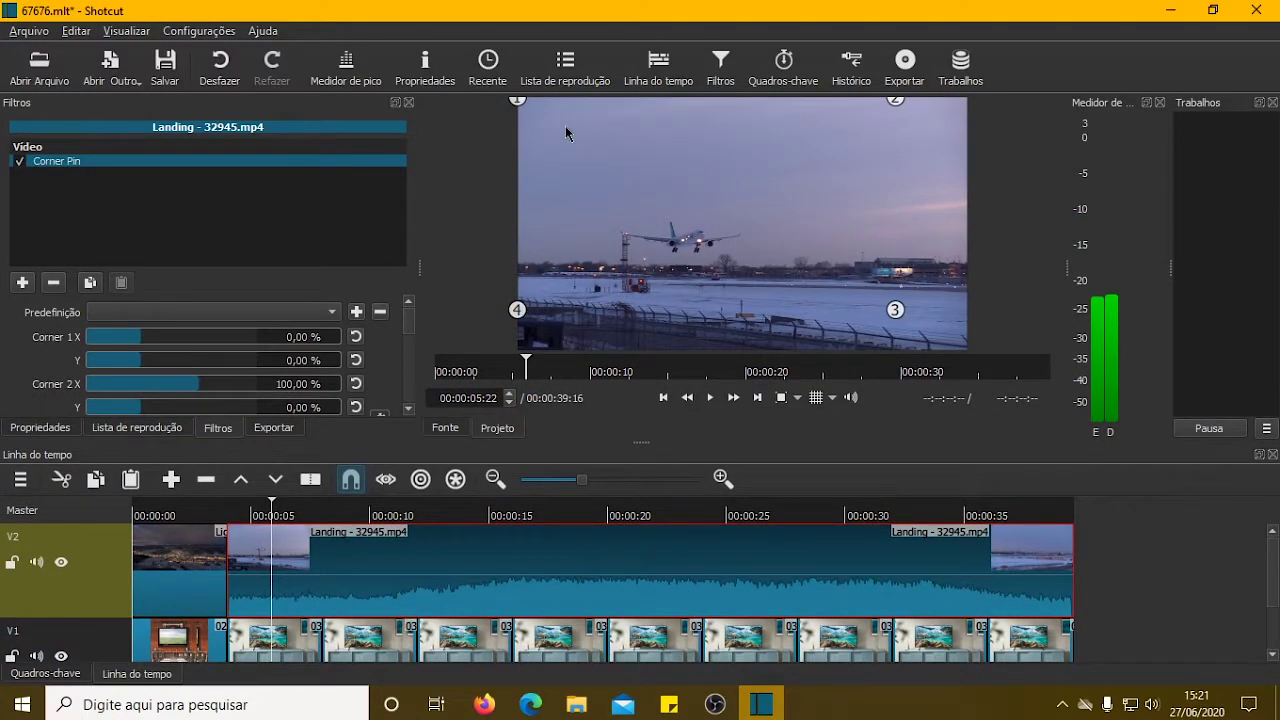
{"action": "left_click_drag", "start_coordinate": [518, 100], "coordinate": [564, 130]}
{"action": "left_click_drag", "start_coordinate": [518, 311], "coordinate": [621, 274]}
{"action": "left_click_drag", "start_coordinate": [572, 124], "coordinate": [657, 156]}
{"action": "left_click_drag", "start_coordinate": [905, 96], "coordinate": [824, 158]}
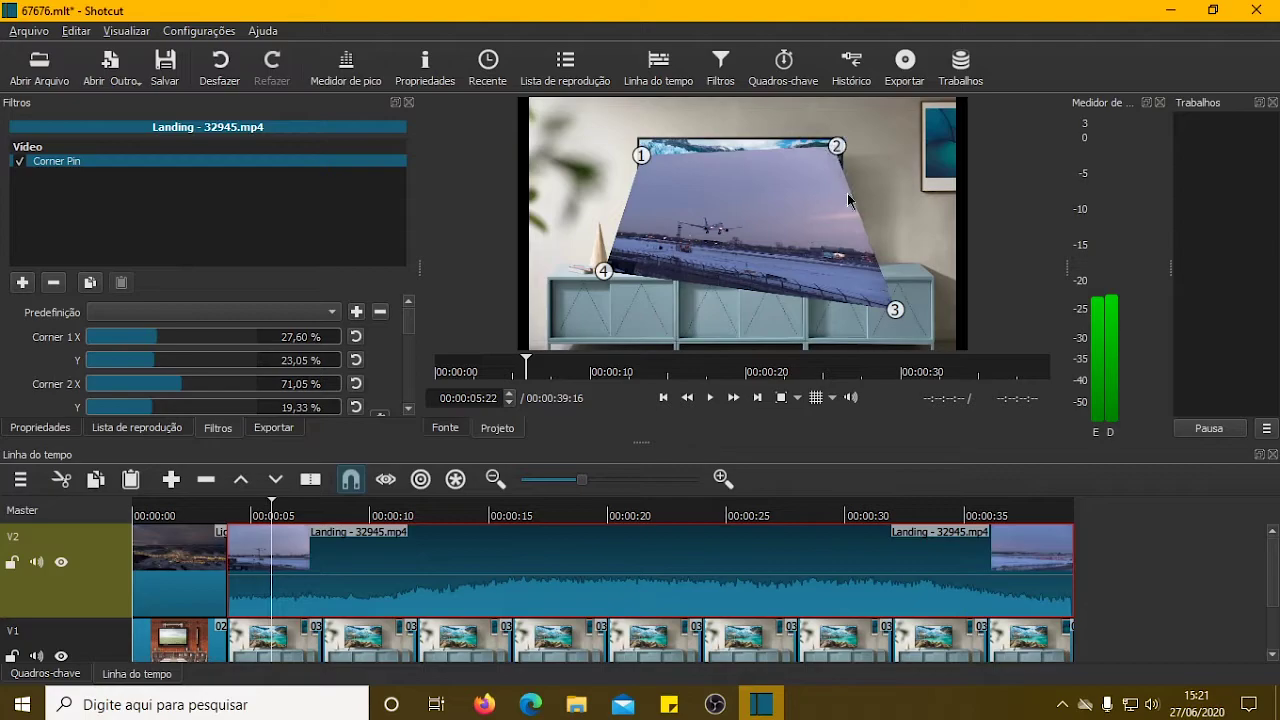
{"action": "left_click_drag", "start_coordinate": [889, 296], "coordinate": [852, 240]}
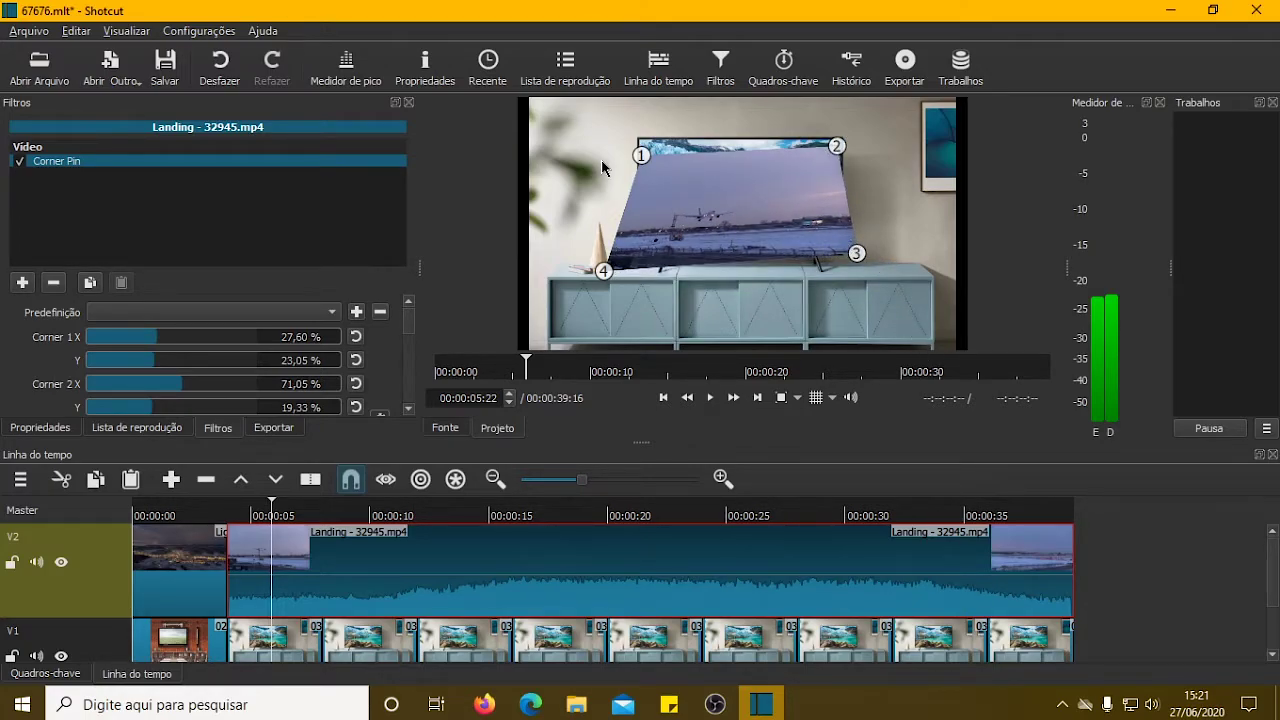
Move Corner Pin point 1 to the TV's upper-left corner at about 26.6/15.6% and bring points 3 and 4 just inside the lower corners.
{"action": "left_click_drag", "start_coordinate": [641, 150], "coordinate": [637, 136]}
{"action": "left_click_drag", "start_coordinate": [606, 270], "coordinate": [645, 251]}
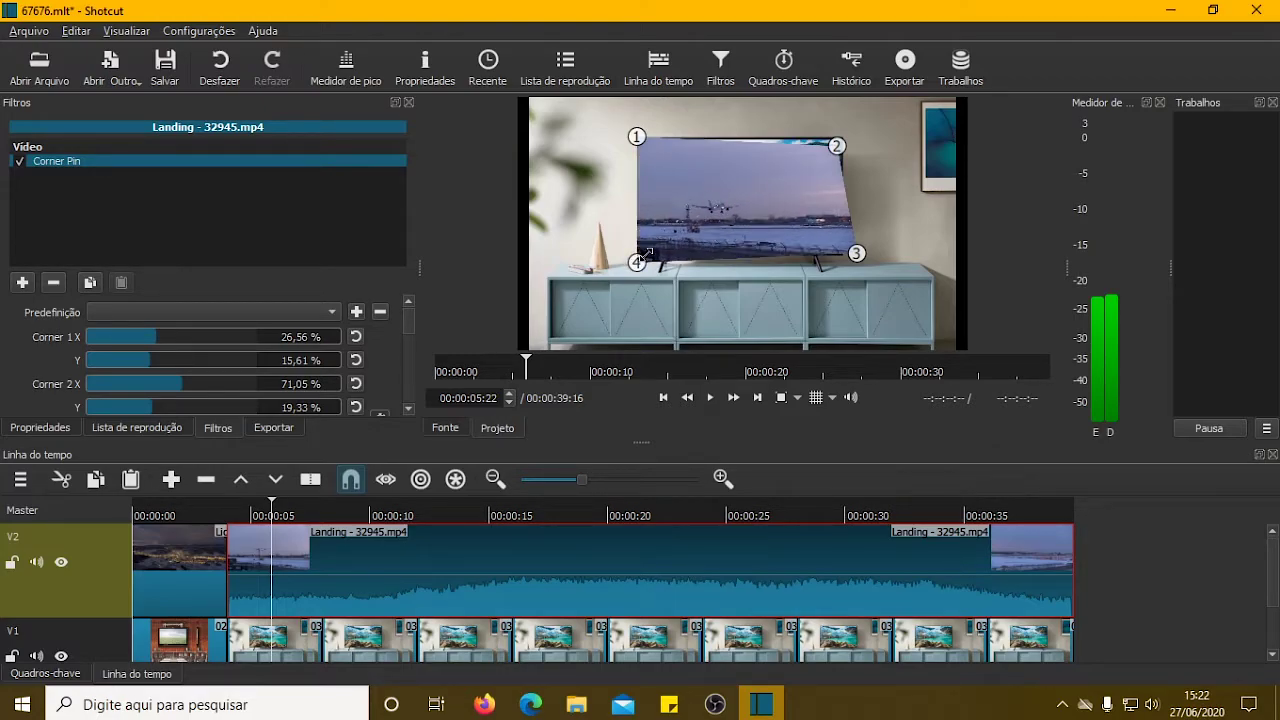
{"action": "left_click_drag", "start_coordinate": [859, 256], "coordinate": [839, 245]}
{"action": "left_click_drag", "start_coordinate": [637, 262], "coordinate": [654, 254]}
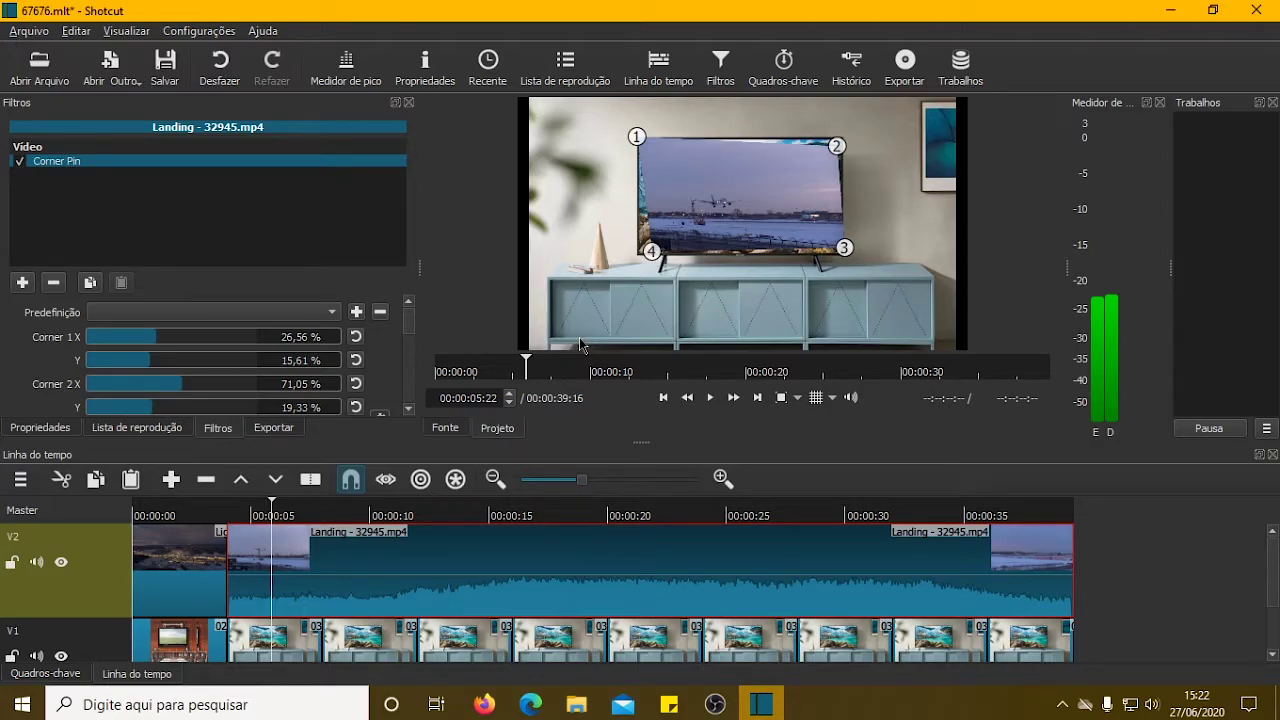
Magnify the preview to 100% around the TV's lower-left corner and add the Opacidade video filter to the Landing clip.
{"action": "left_click", "coordinate": [797, 398]}
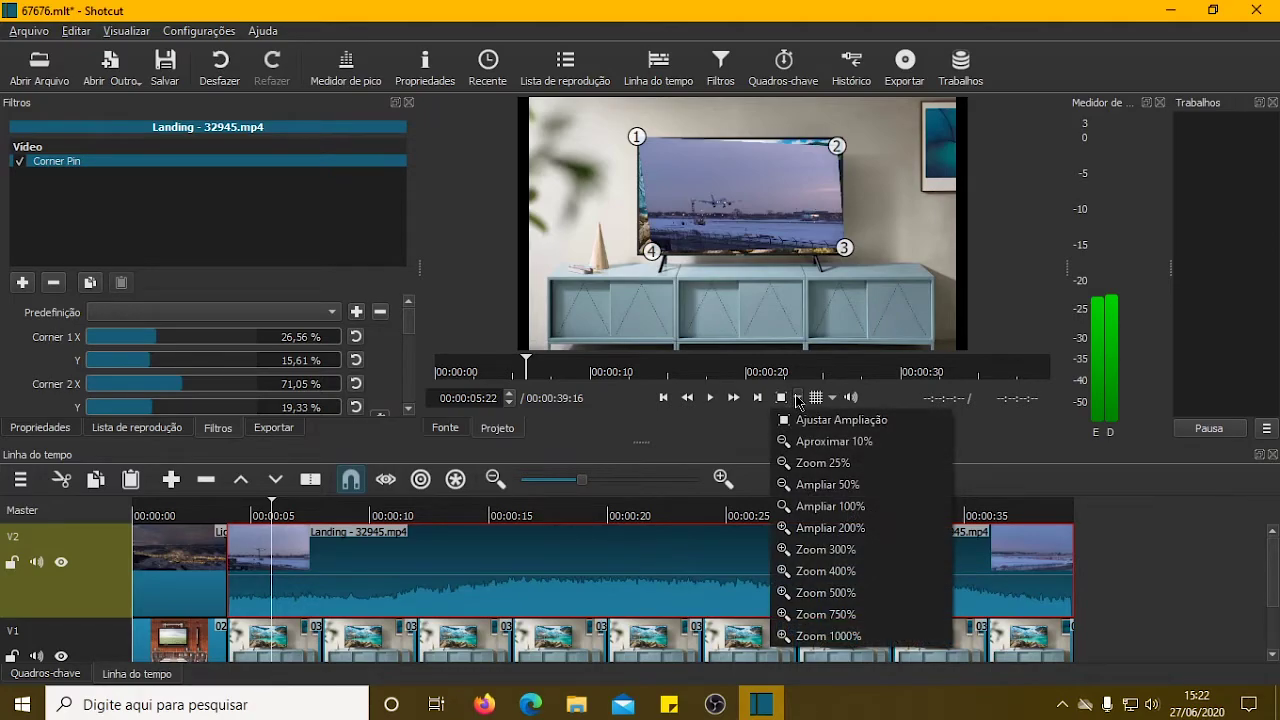
{"action": "left_click", "coordinate": [829, 506]}
{"action": "left_click_drag", "start_coordinate": [722, 354], "coordinate": [647, 356]}
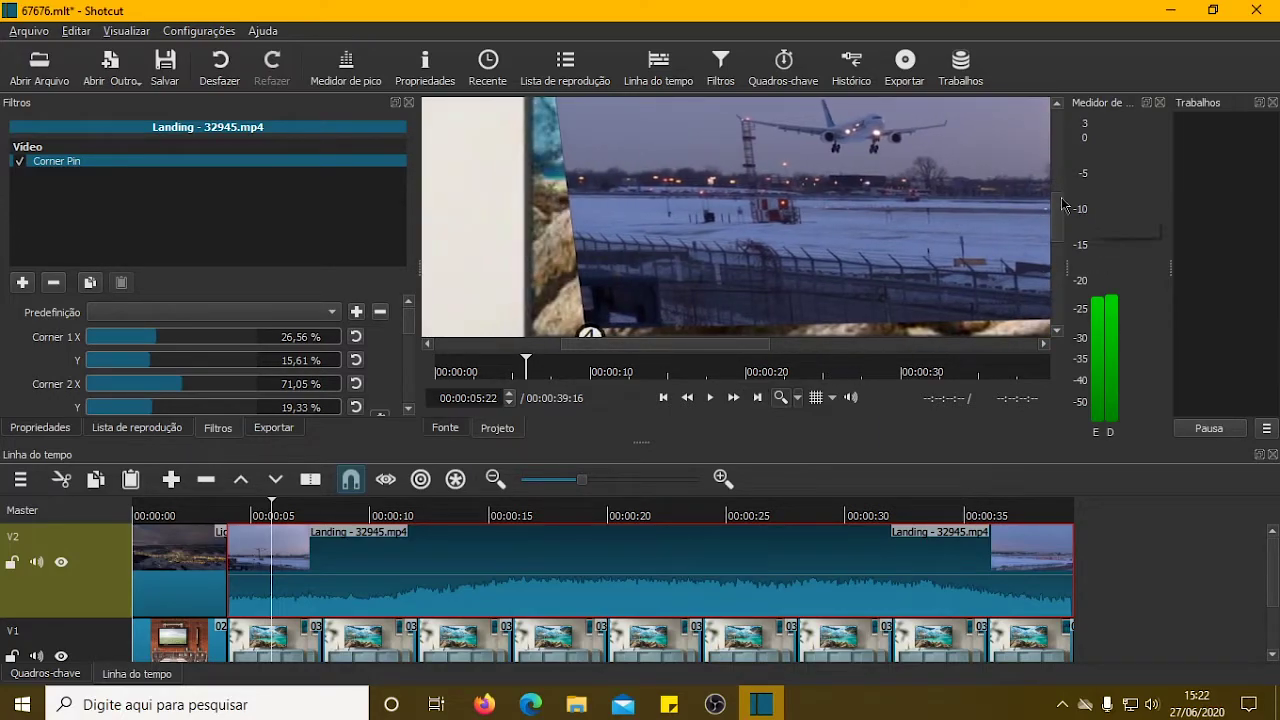
{"action": "left_click_drag", "start_coordinate": [1060, 194], "coordinate": [1050, 228]}
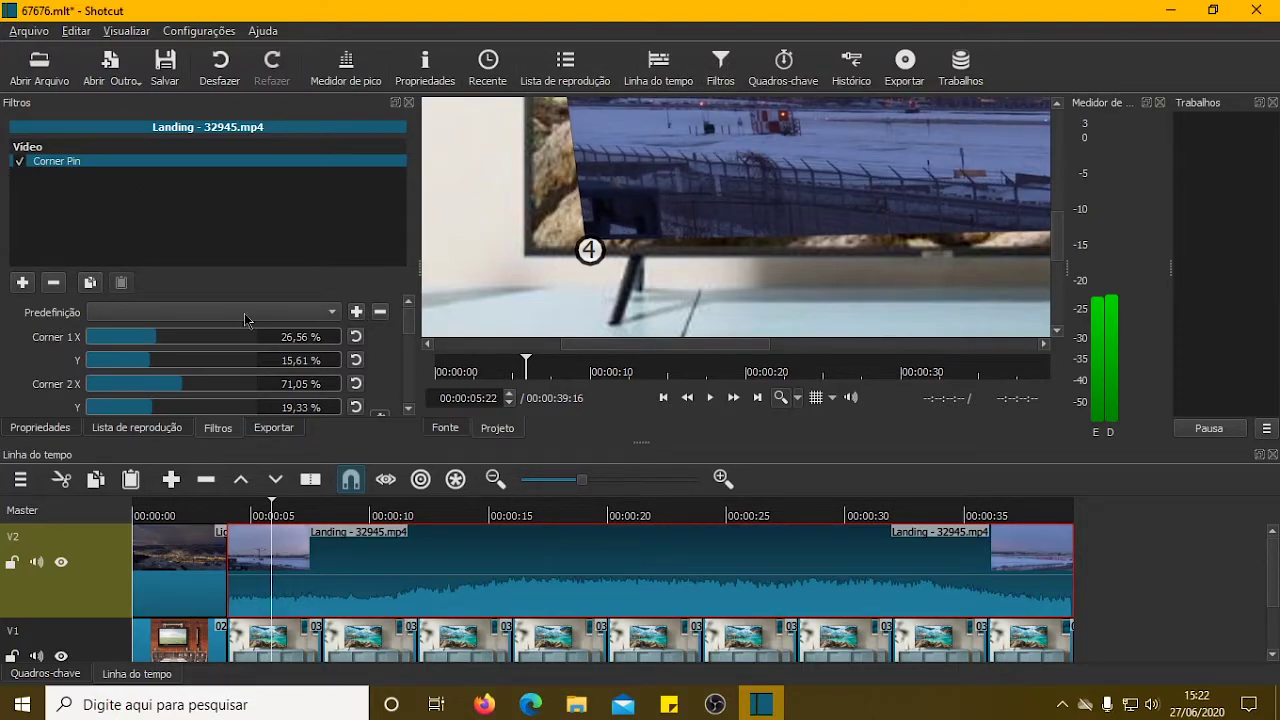
{"action": "left_click", "coordinate": [22, 283]}
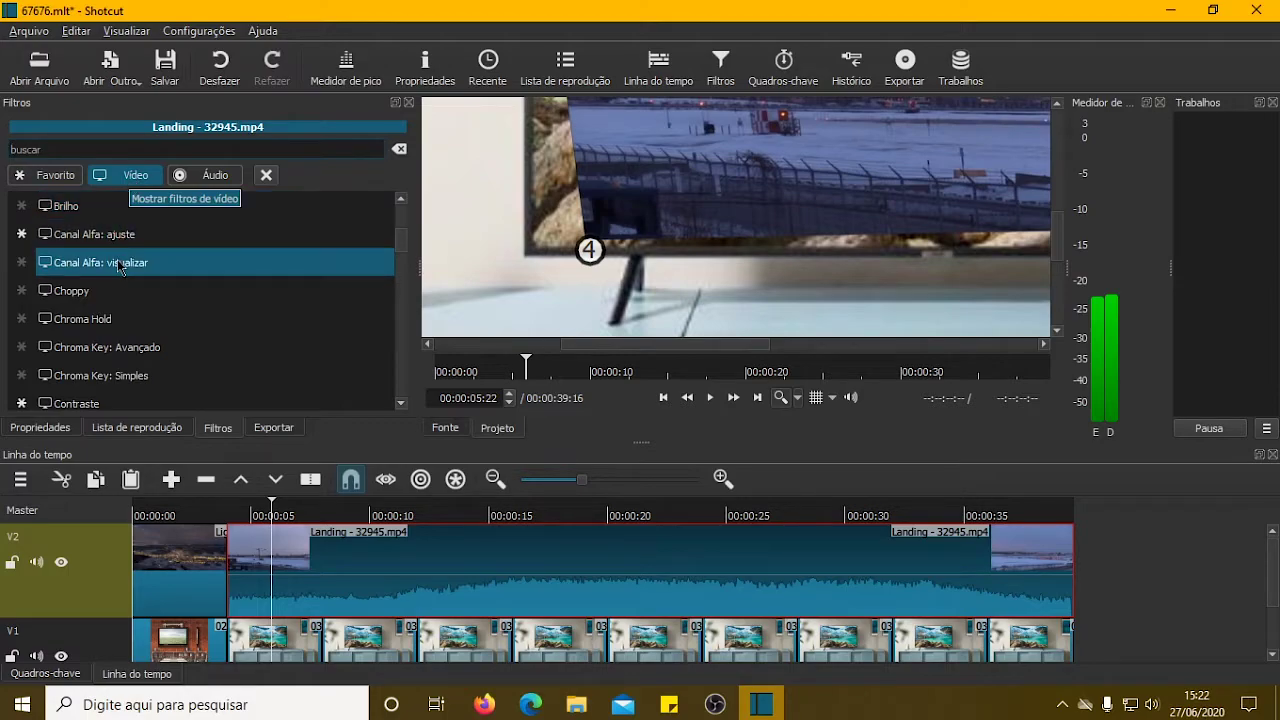
{"action": "scroll", "coordinate": [127, 268], "scroll_direction": "down", "scroll_amount": 2}
{"action": "scroll", "coordinate": [127, 268], "scroll_direction": "down", "scroll_amount": 12}
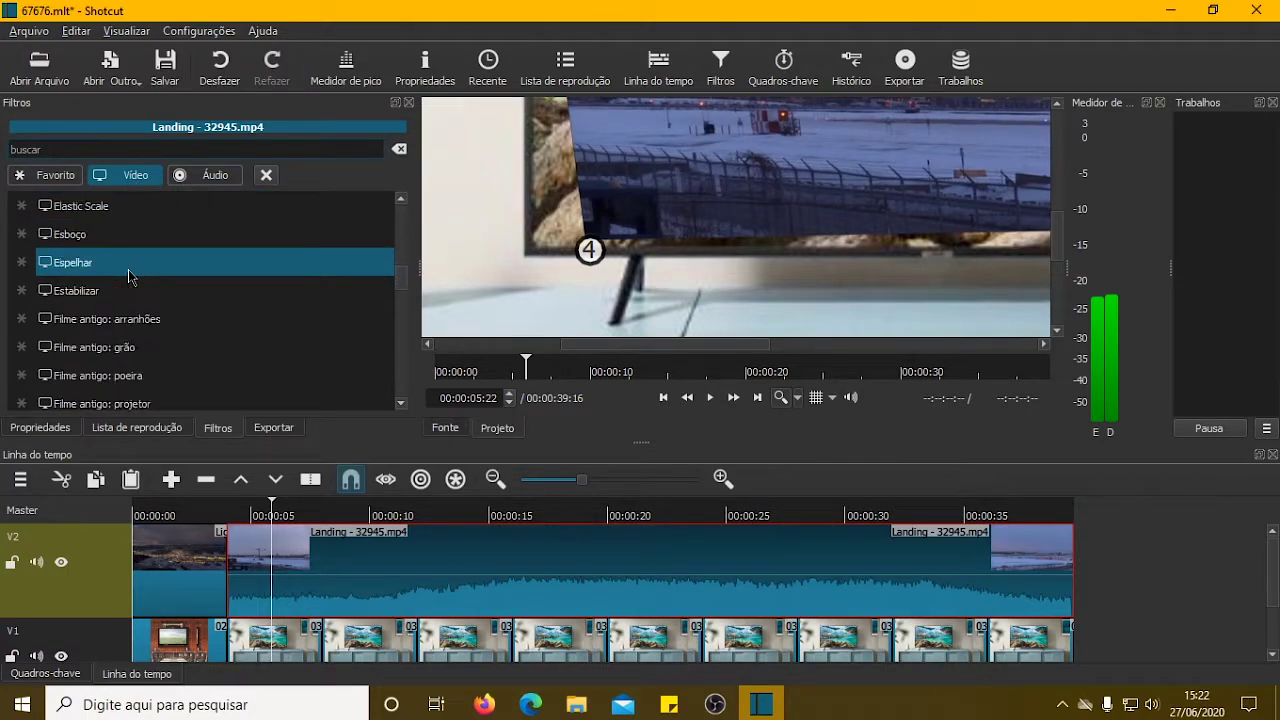
{"action": "scroll", "coordinate": [128, 270], "scroll_direction": "down", "scroll_amount": 6}
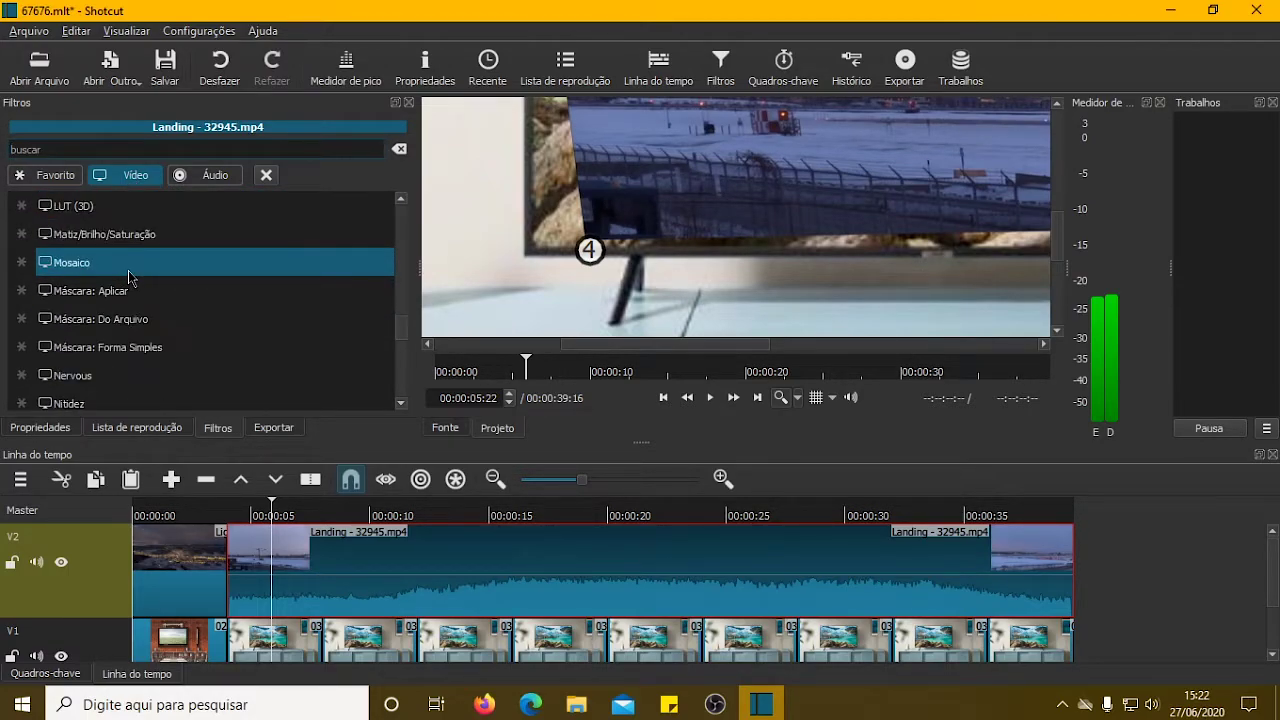
{"action": "scroll", "coordinate": [128, 271], "scroll_direction": "down", "scroll_amount": 3}
{"action": "scroll", "coordinate": [128, 271], "scroll_direction": "up", "scroll_amount": 3}
{"action": "scroll", "coordinate": [128, 271], "scroll_direction": "up", "scroll_amount": 1}
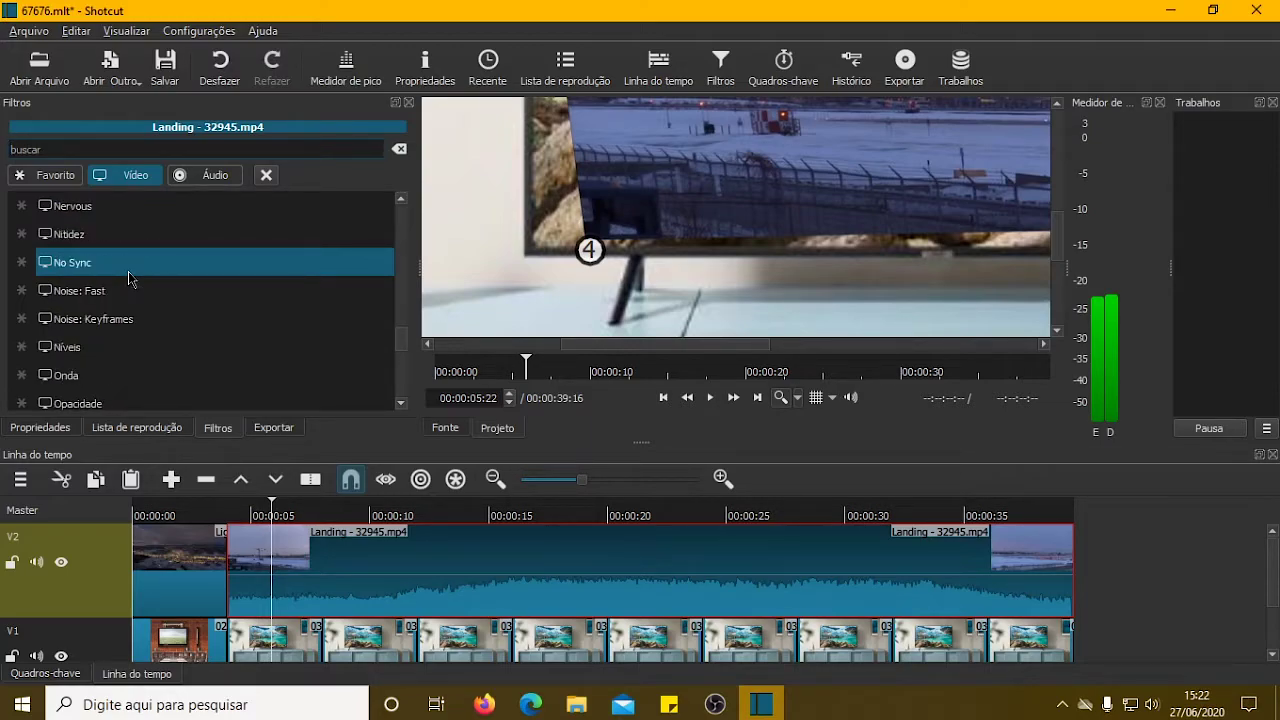
{"action": "scroll", "coordinate": [128, 271], "scroll_direction": "down", "scroll_amount": 1}
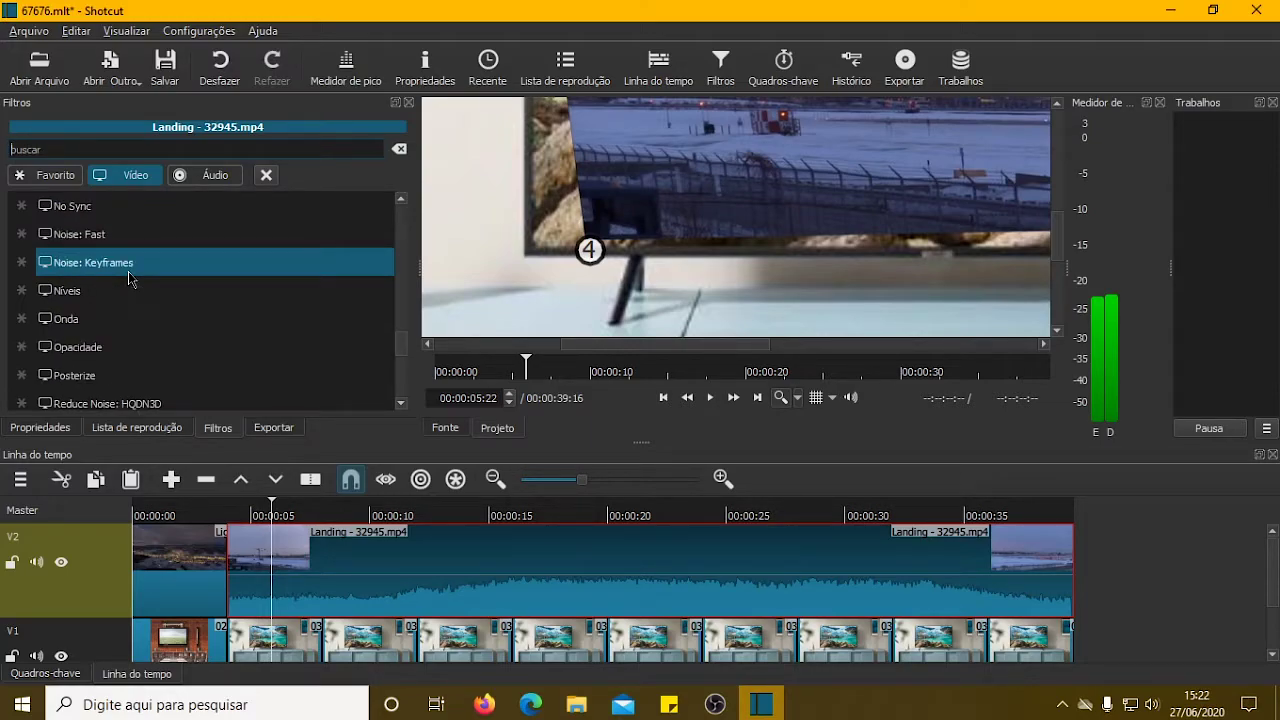
{"action": "left_click", "coordinate": [107, 347]}
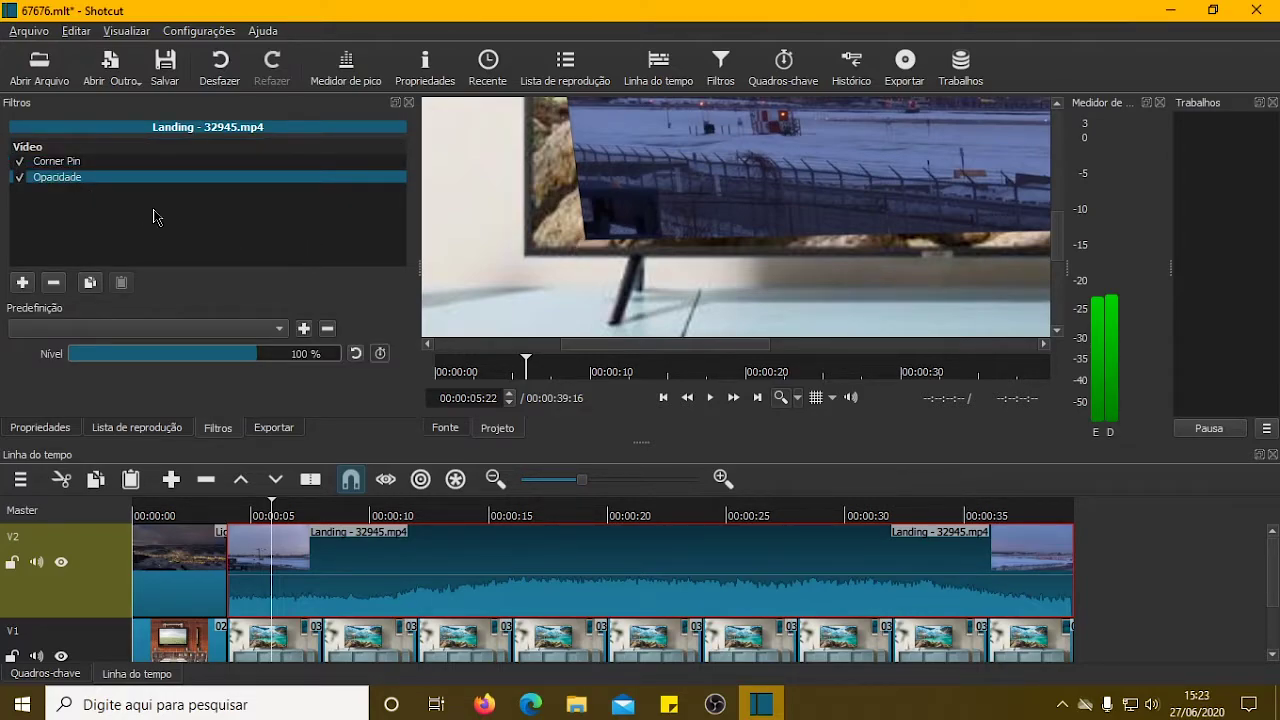
Lower the Landing clip's Opacidade level to 68% so the TV image behind shows through.
{"action": "left_click_drag", "start_coordinate": [254, 355], "coordinate": [76, 358]}
{"action": "mouse_move", "coordinate": [1060, 253]}
{"action": "left_mouse_down"}
{"action": "mouse_move", "coordinate": [1066, 183]}
{"action": "mouse_move", "coordinate": [1058, 253]}
{"action": "left_mouse_up"}
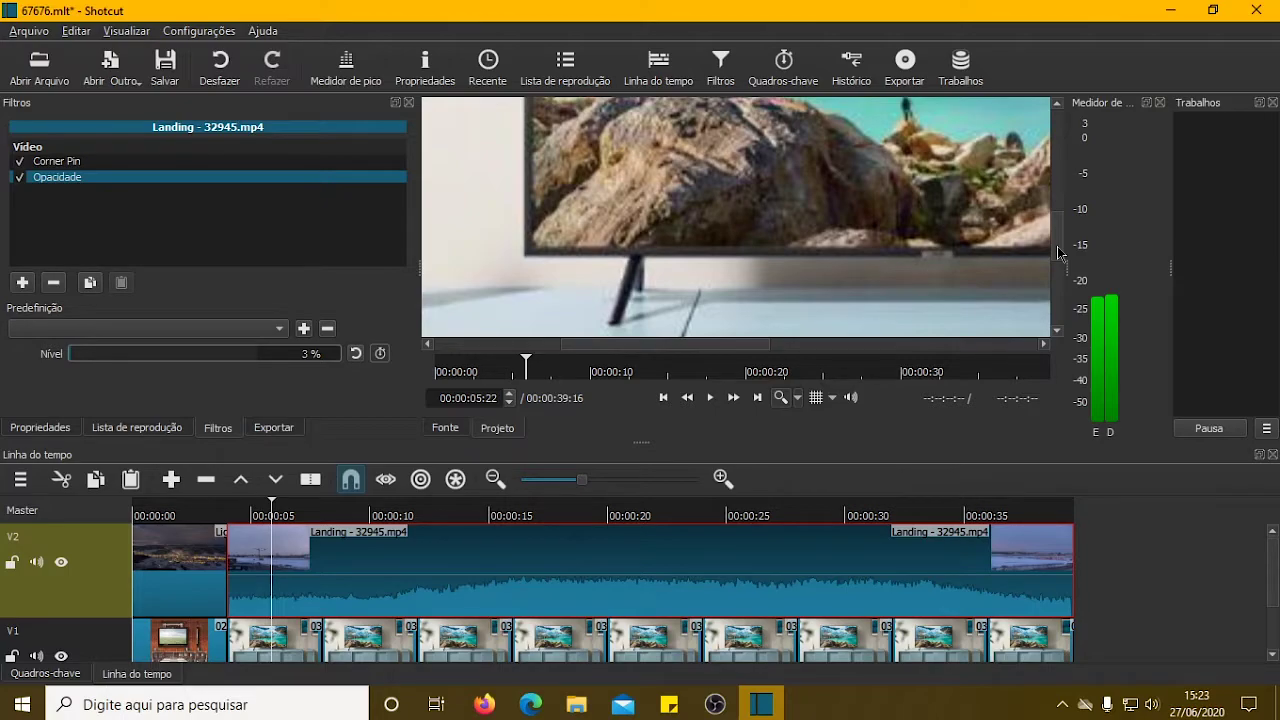
{"action": "left_click_drag", "start_coordinate": [73, 362], "coordinate": [199, 366]}
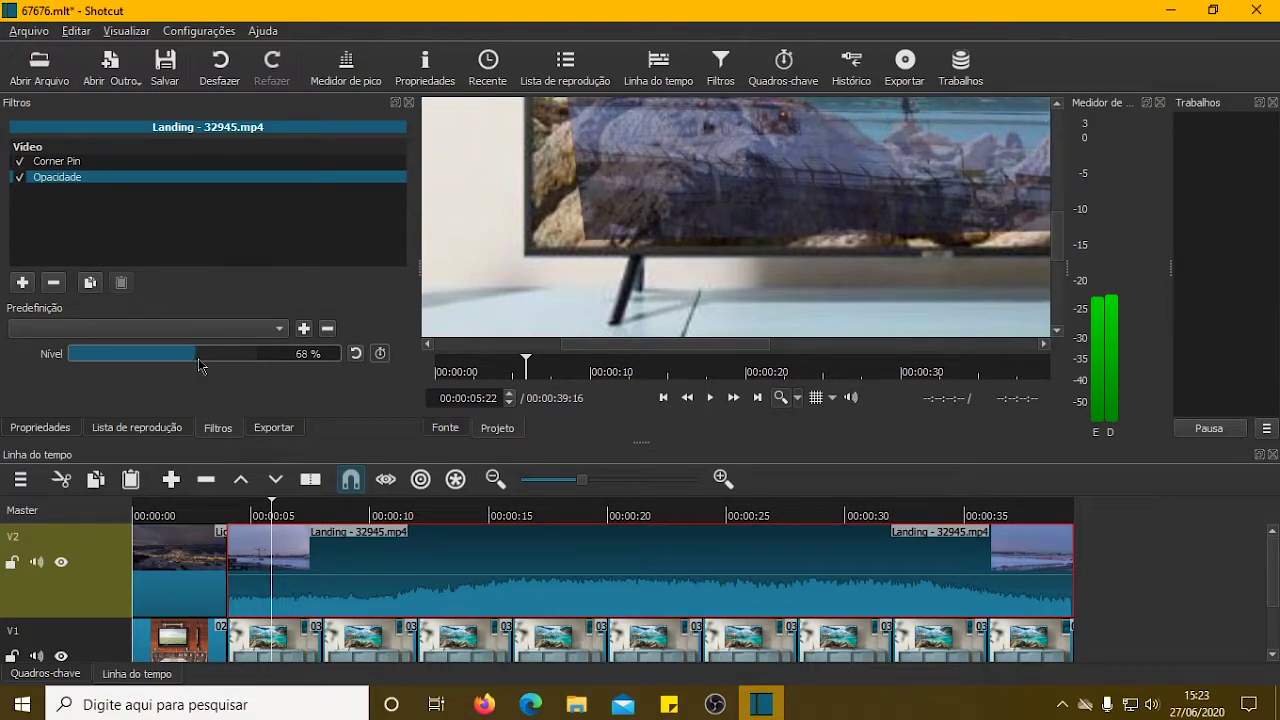
{"action": "left_click_drag", "start_coordinate": [1051, 229], "coordinate": [1055, 224]}
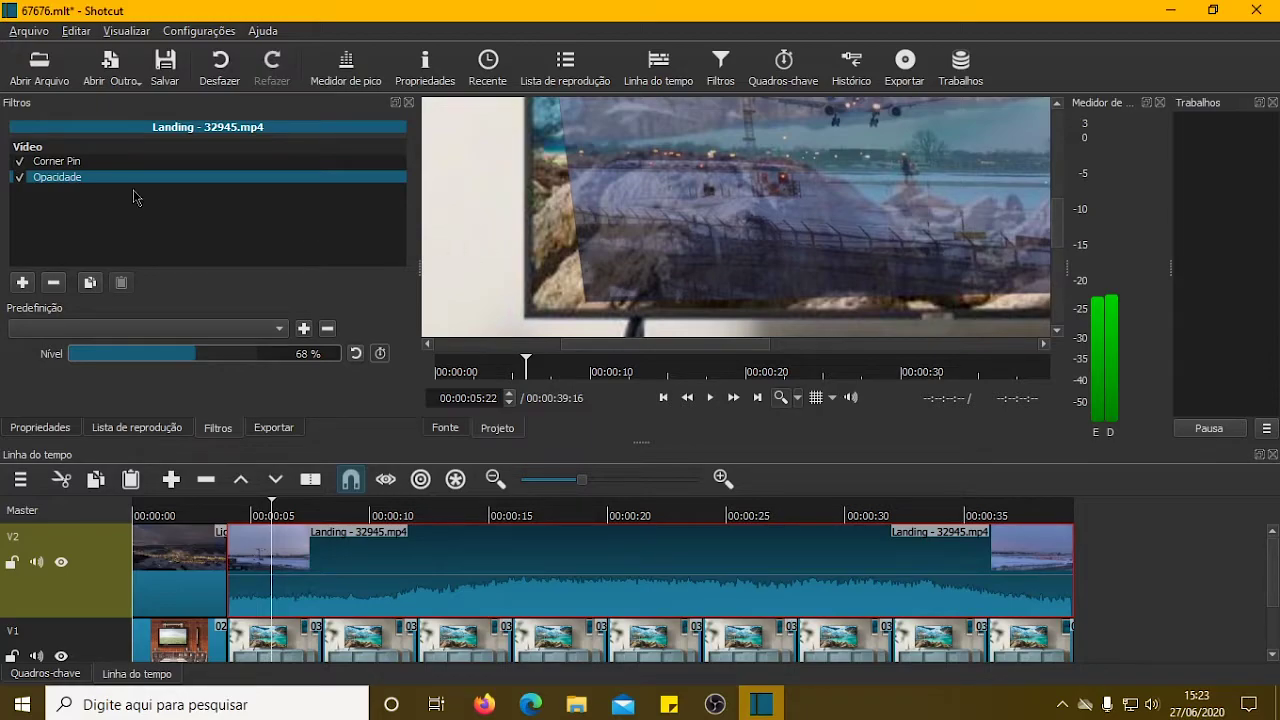
Move the Landing clip's Corner Pin points 4 and 3 exactly onto the TV's lower-left and lower-right corners.
{"action": "left_click", "coordinate": [60, 161]}
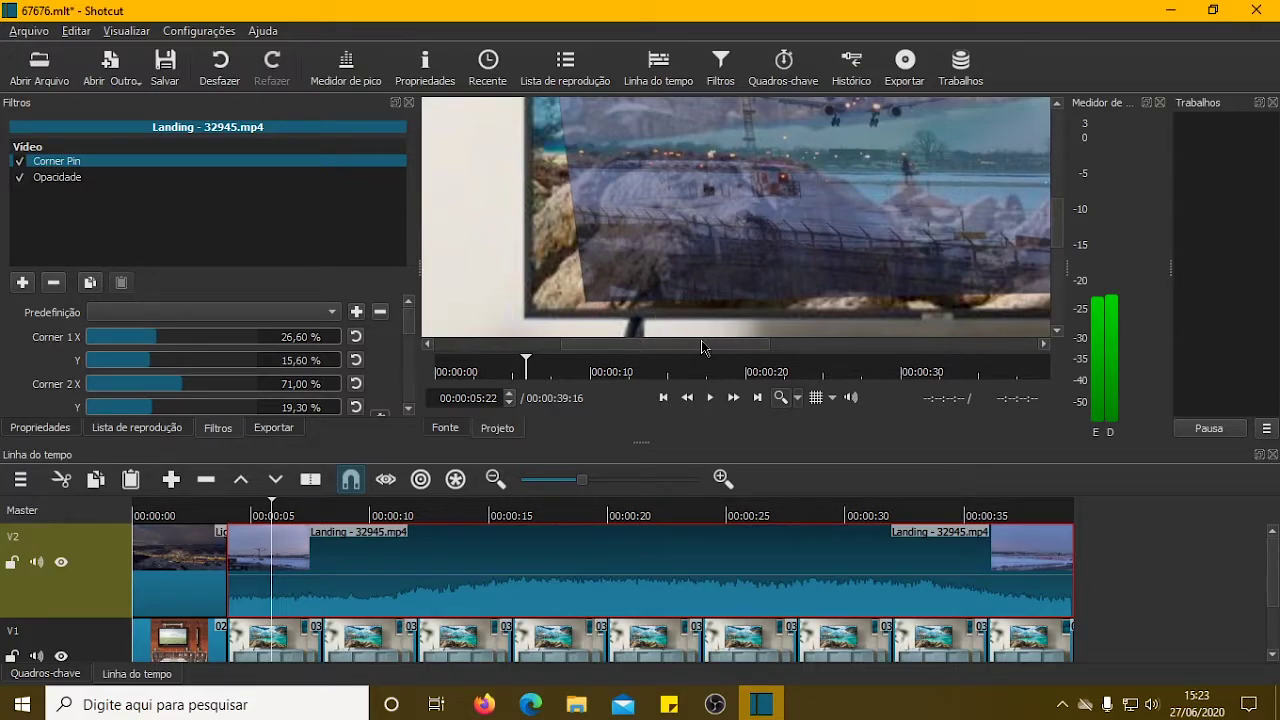
{"action": "scroll", "coordinate": [701, 341], "scroll_direction": "right", "scroll_amount": 1}
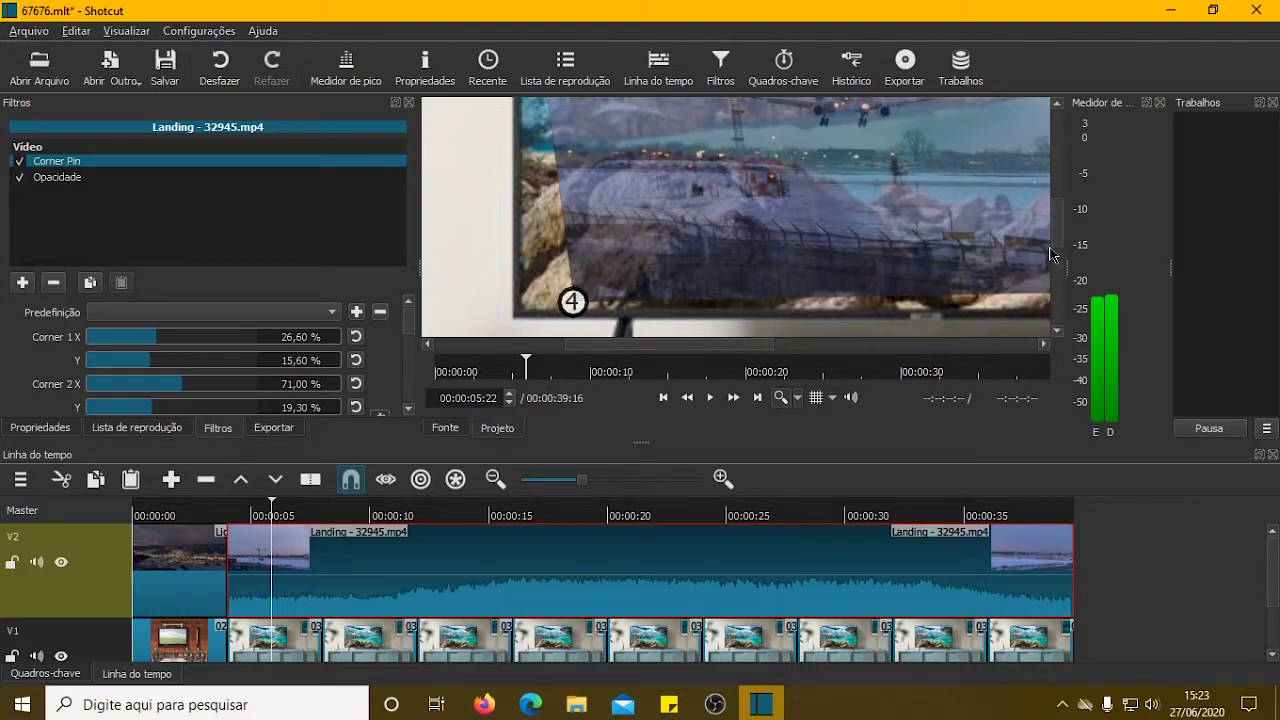
{"action": "scroll", "coordinate": [1055, 248], "scroll_direction": "up", "scroll_amount": 1}
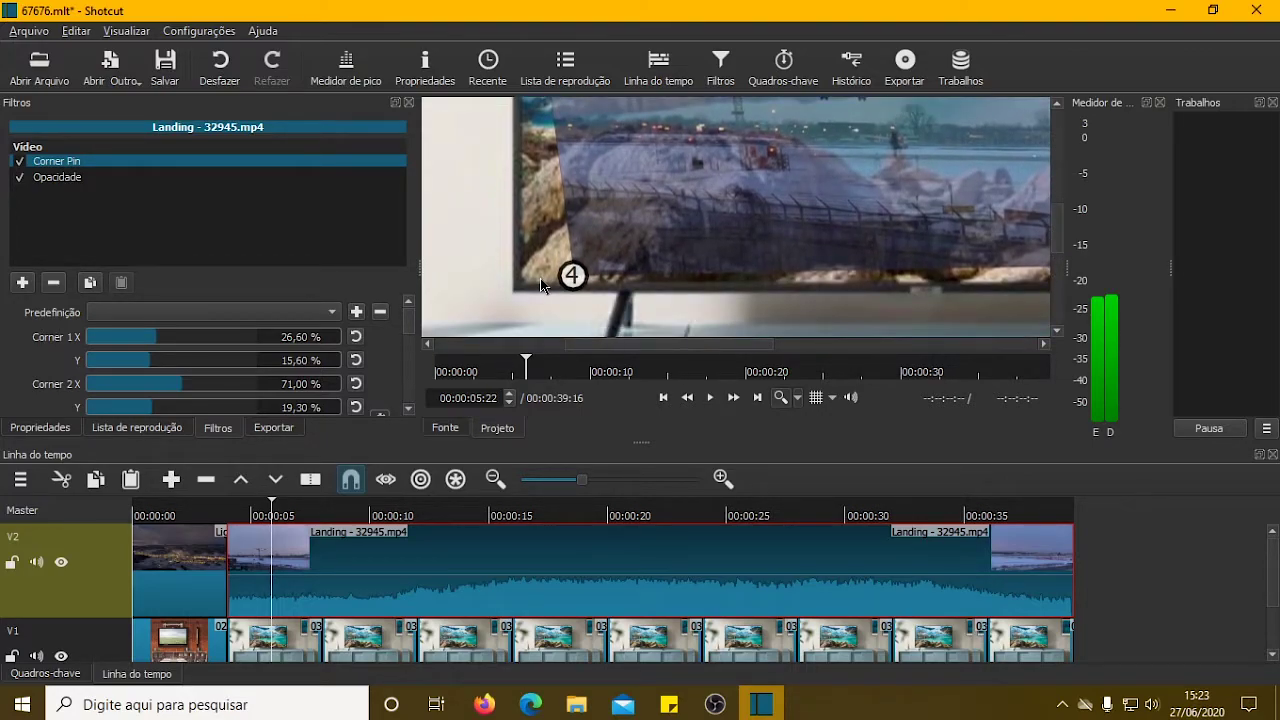
{"action": "left_click", "coordinate": [573, 276]}
{"action": "left_click_drag", "start_coordinate": [544, 277], "coordinate": [482, 291]}
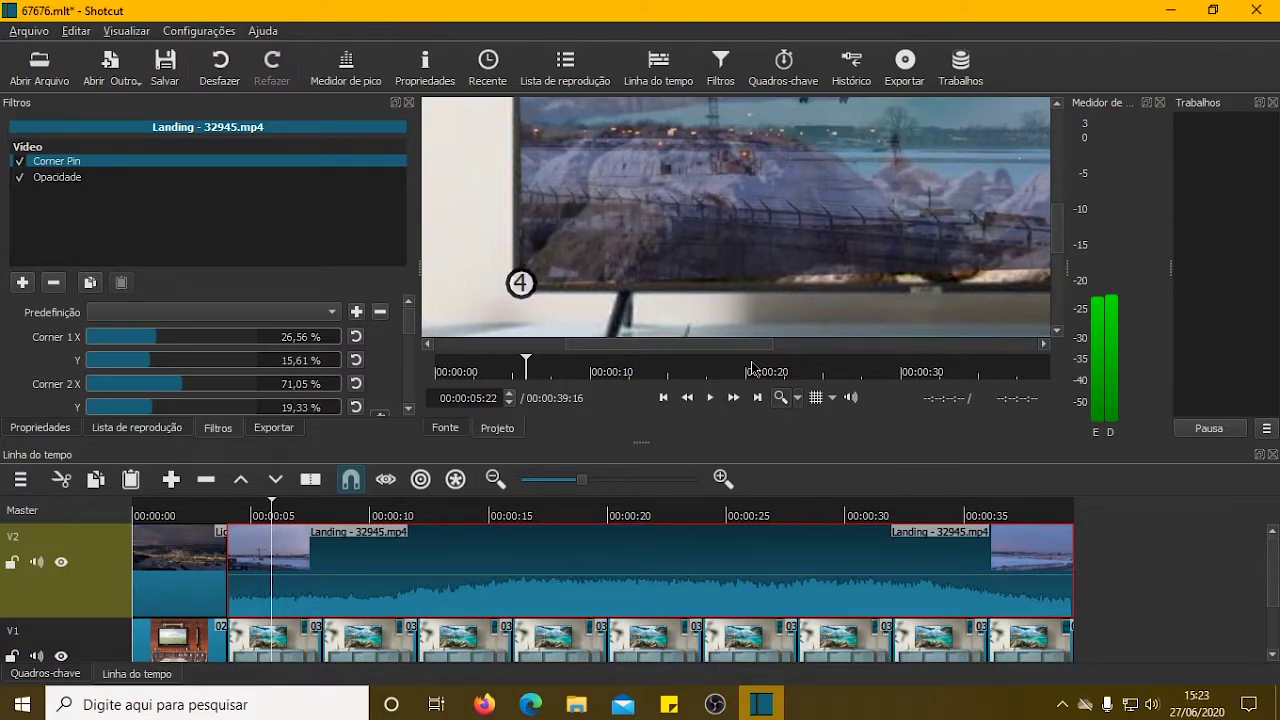
{"action": "left_click_drag", "start_coordinate": [694, 343], "coordinate": [884, 360]}
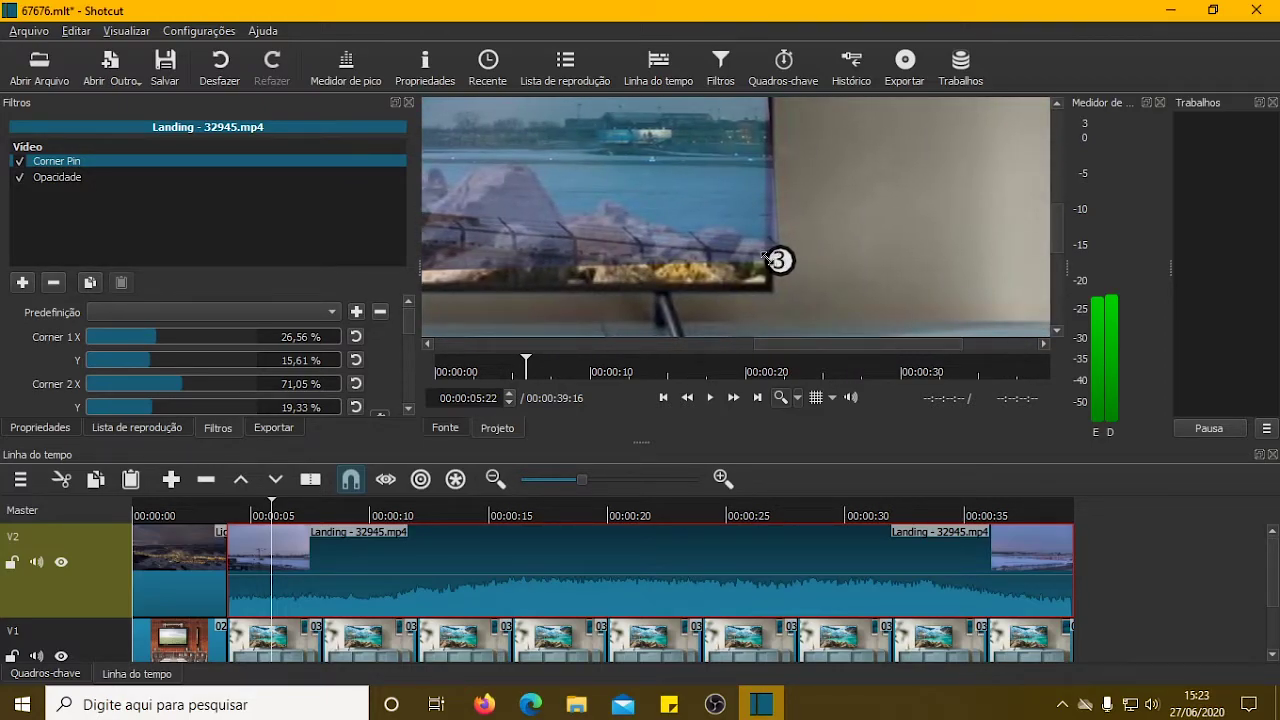
{"action": "left_click_drag", "start_coordinate": [745, 262], "coordinate": [724, 282]}
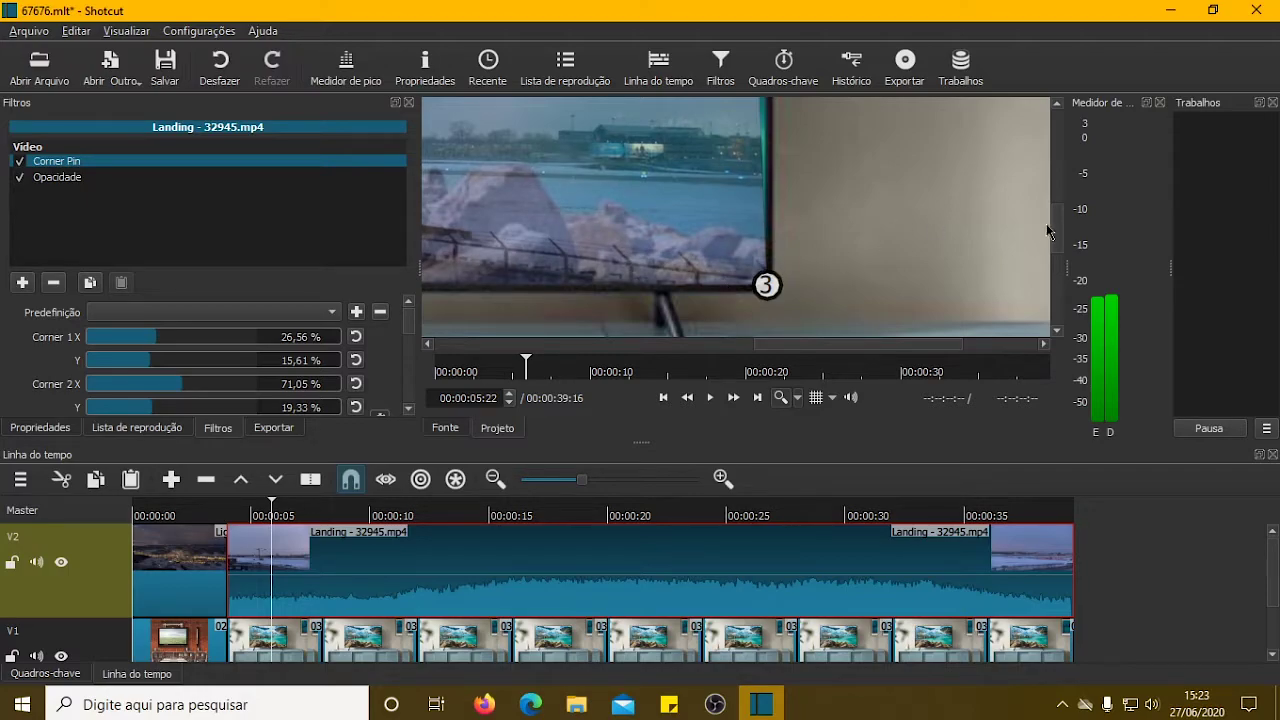
Move Corner Pin point 2 to the TV's upper-right corner at about 71.83/16.46% and point 1 to its upper-left corner at about 26.97/16.35%.
{"action": "left_click_drag", "start_coordinate": [1056, 228], "coordinate": [1040, 160]}
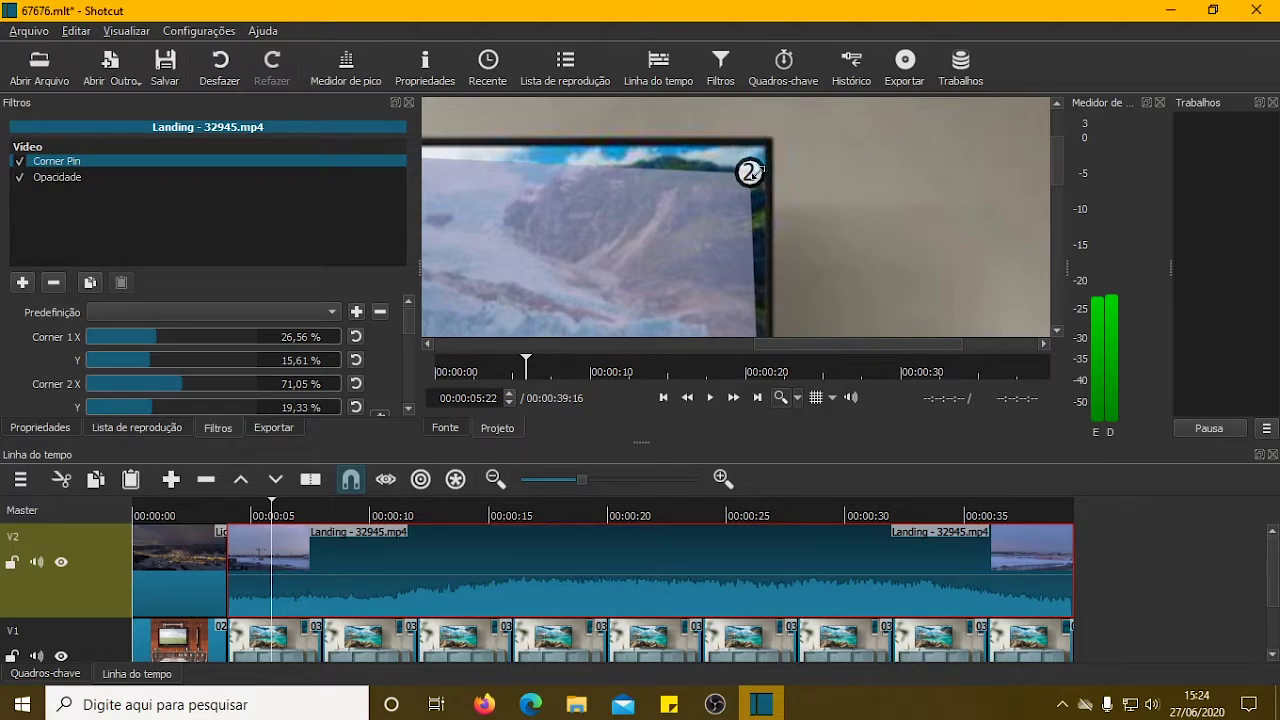
{"action": "left_click_drag", "start_coordinate": [776, 152], "coordinate": [804, 100]}
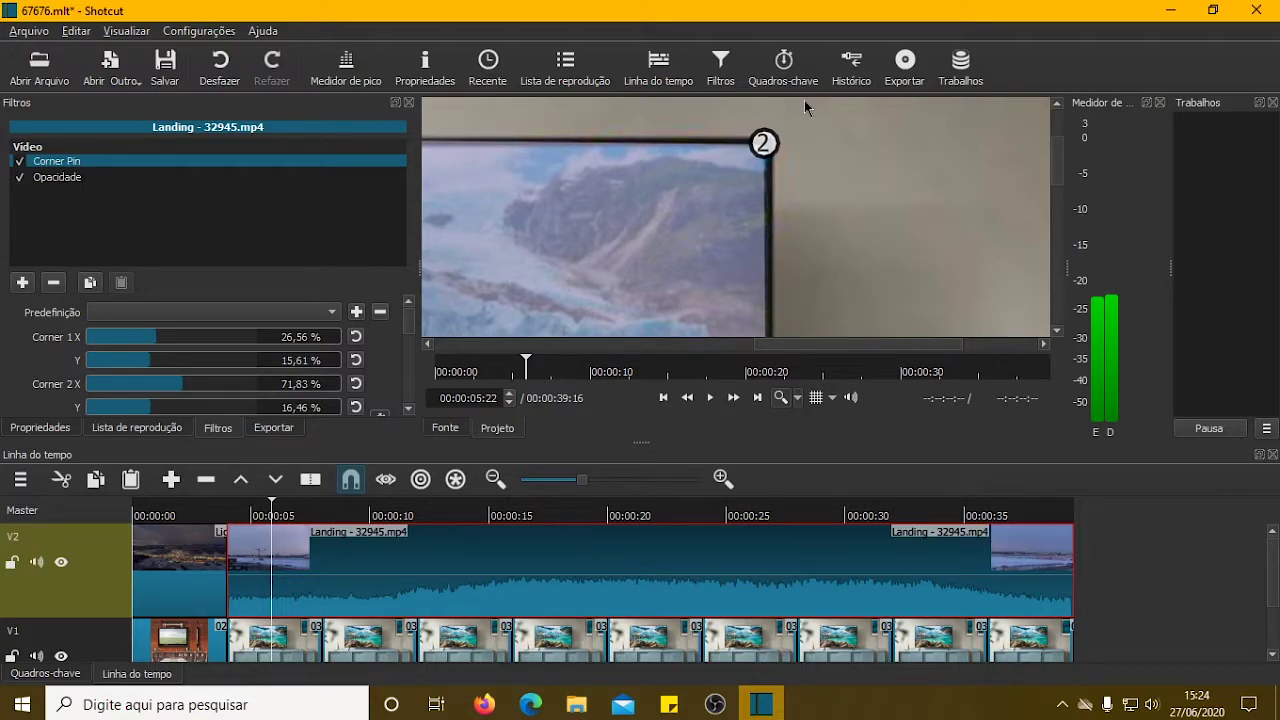
{"action": "left_click_drag", "start_coordinate": [824, 344], "coordinate": [622, 345]}
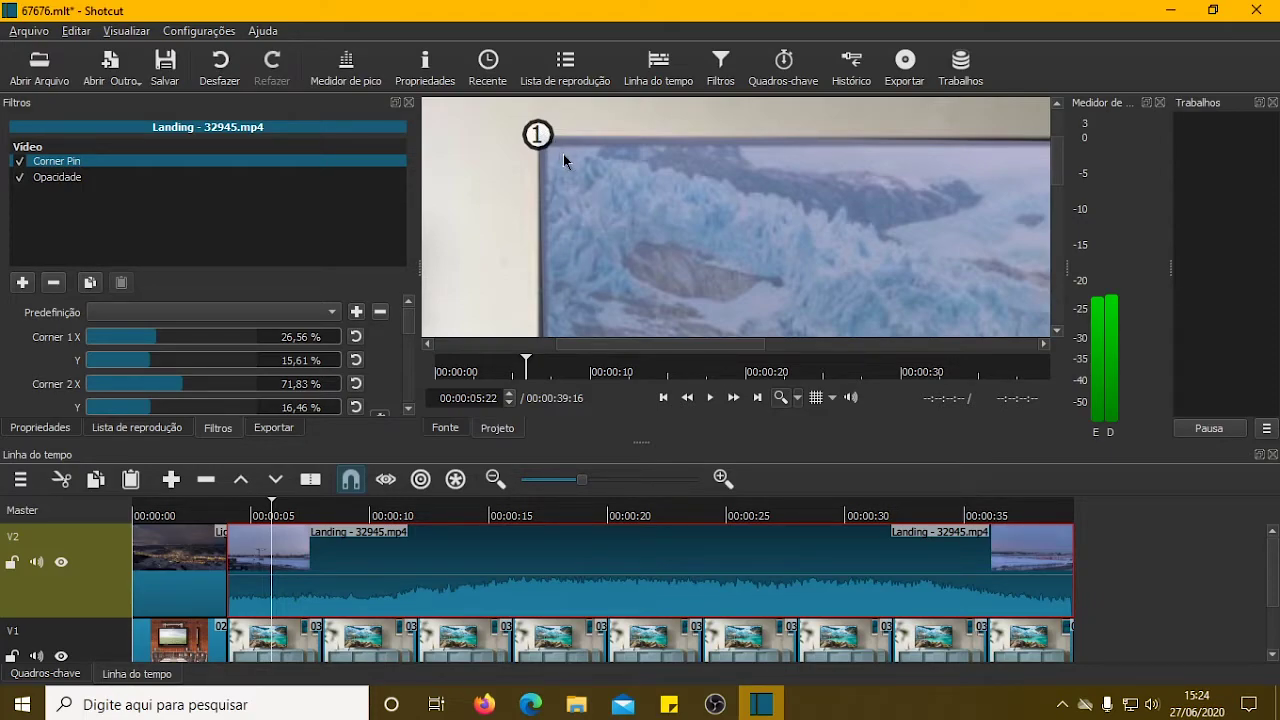
{"action": "left_click_drag", "start_coordinate": [576, 172], "coordinate": [583, 174]}
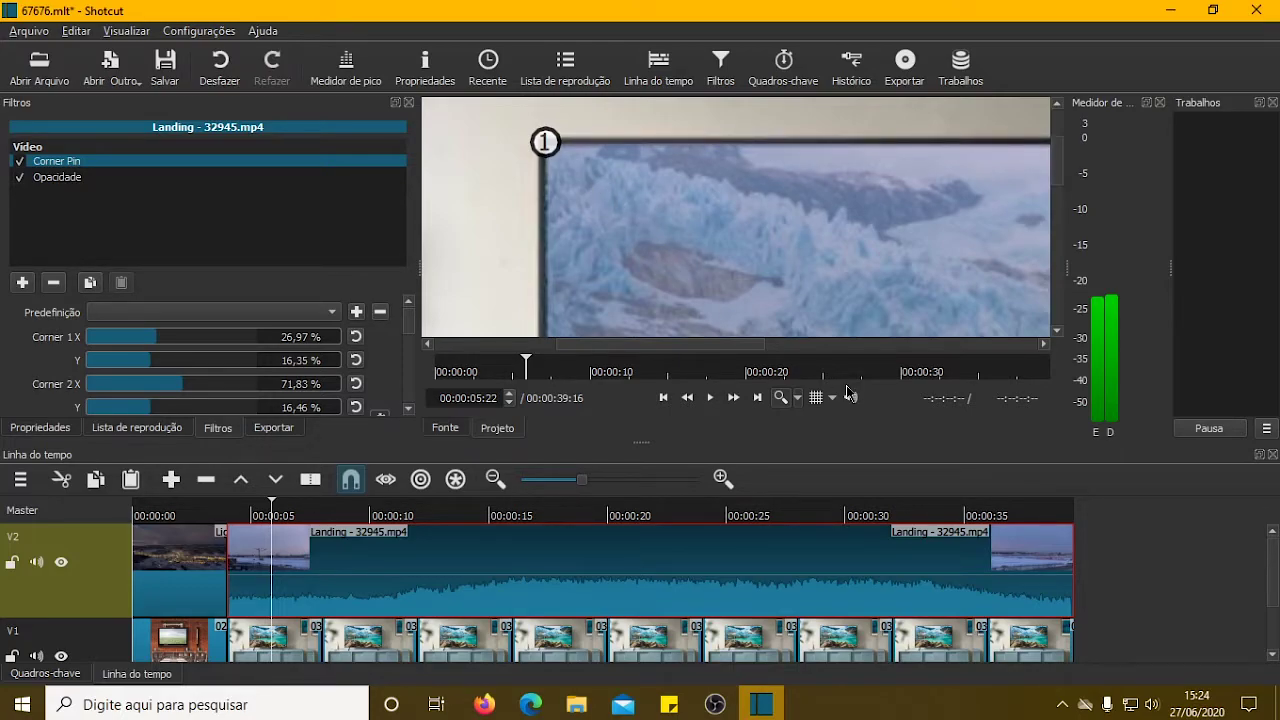
Magnify the preview to 200% and refine Corner Pin point 1 on the TV's upper-left corner to about 26.87/16.35%.
{"action": "left_click", "coordinate": [796, 398]}
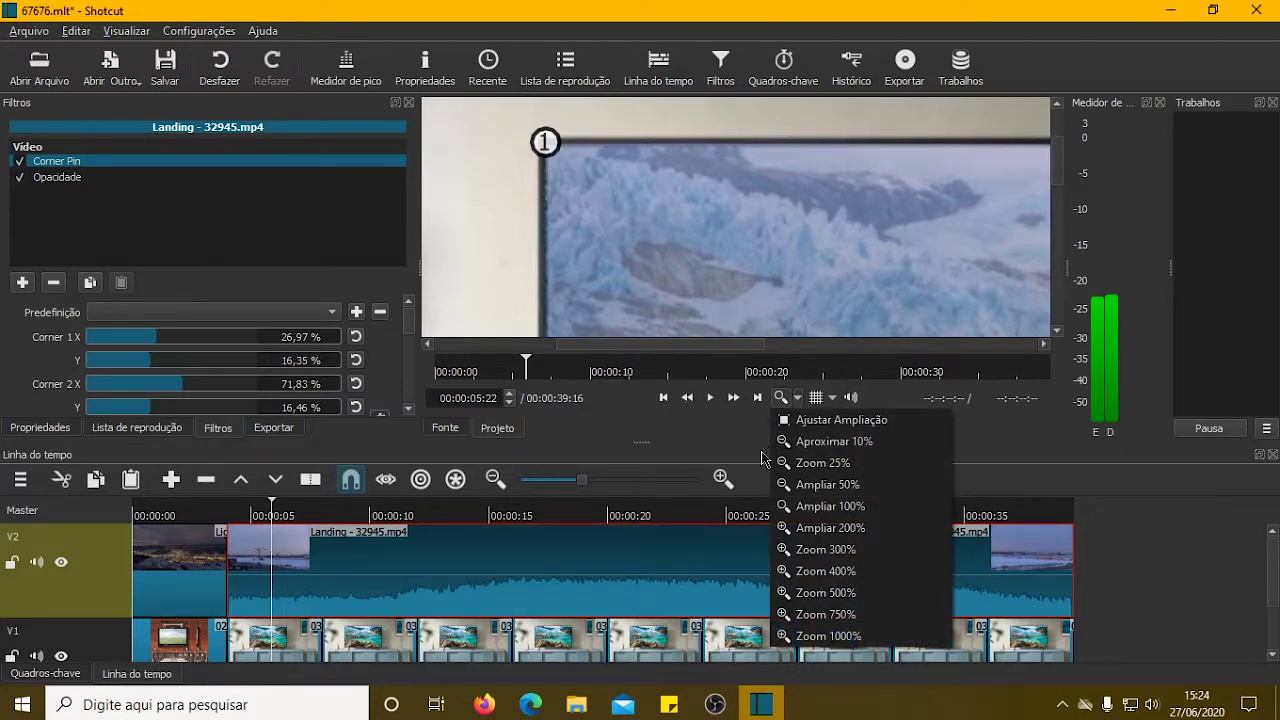
{"action": "left_click", "coordinate": [828, 530]}
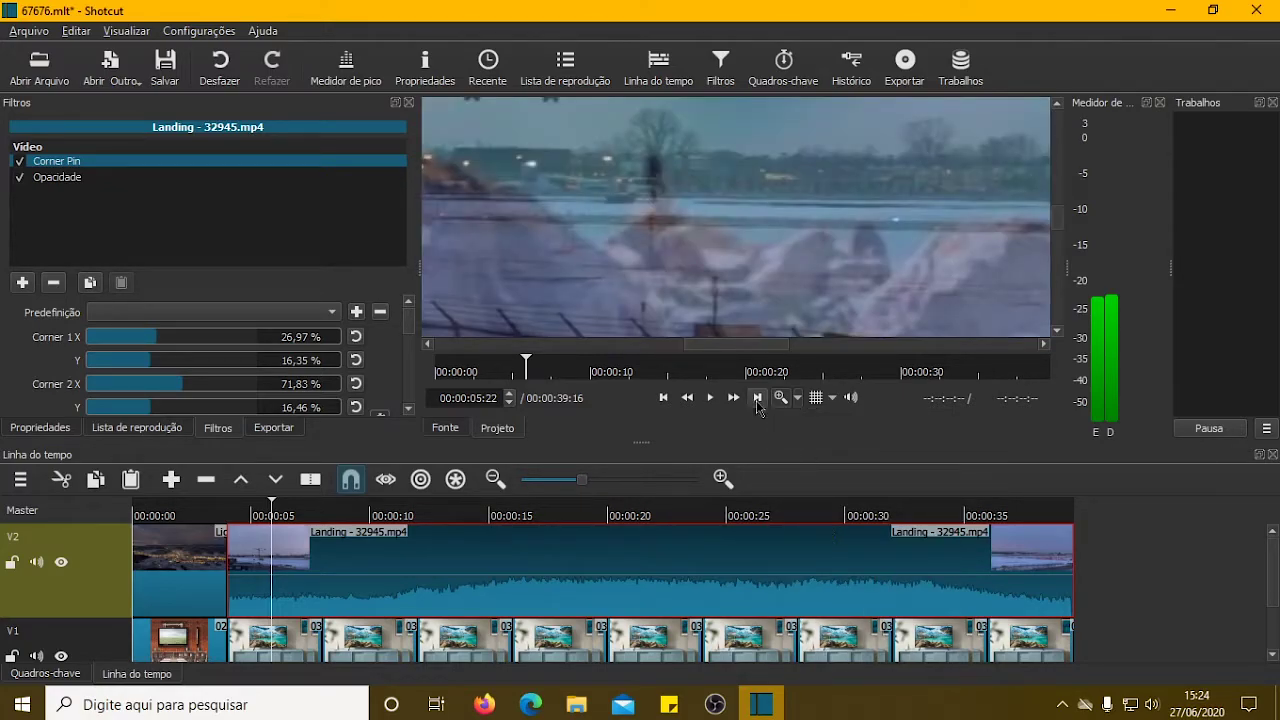
{"action": "left_click_drag", "start_coordinate": [729, 346], "coordinate": [593, 354]}
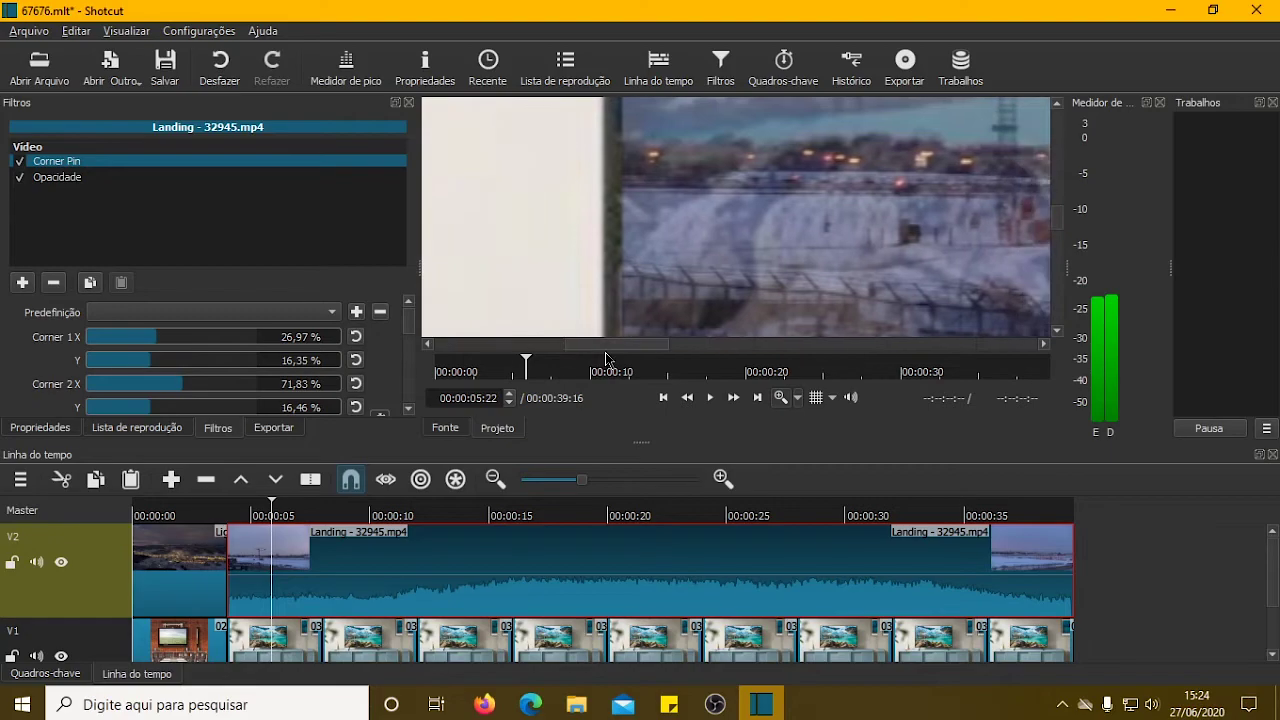
{"action": "left_click_drag", "start_coordinate": [1056, 203], "coordinate": [1044, 152]}
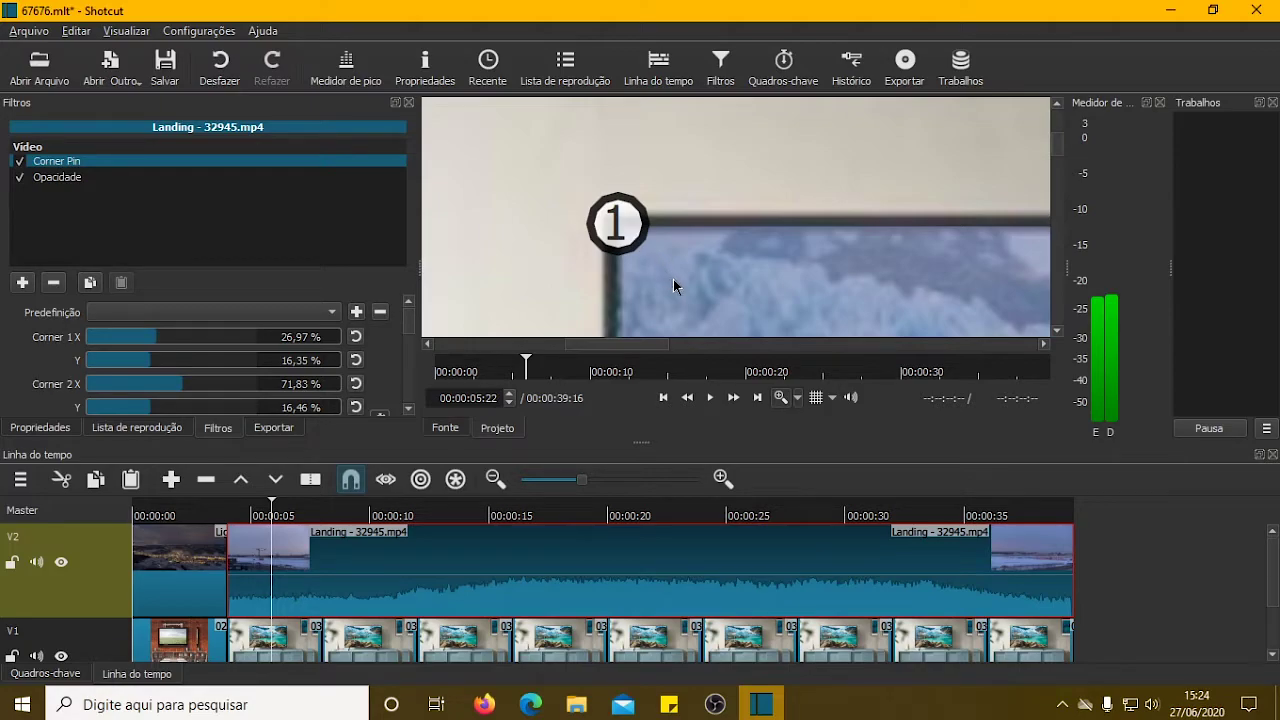
{"action": "mouse_move", "coordinate": [707, 303]}
{"action": "left_mouse_down"}
{"action": "mouse_move", "coordinate": [738, 305]}
{"action": "mouse_move", "coordinate": [698, 309]}
{"action": "mouse_move", "coordinate": [700, 320]}
{"action": "mouse_move", "coordinate": [703, 303]}
{"action": "left_mouse_up"}
Inspect the fit of Corner Pin points 2, 3 and 4 at 200%, then fit the whole frame in the preview.
{"action": "left_click_drag", "start_coordinate": [637, 341], "coordinate": [876, 349]}
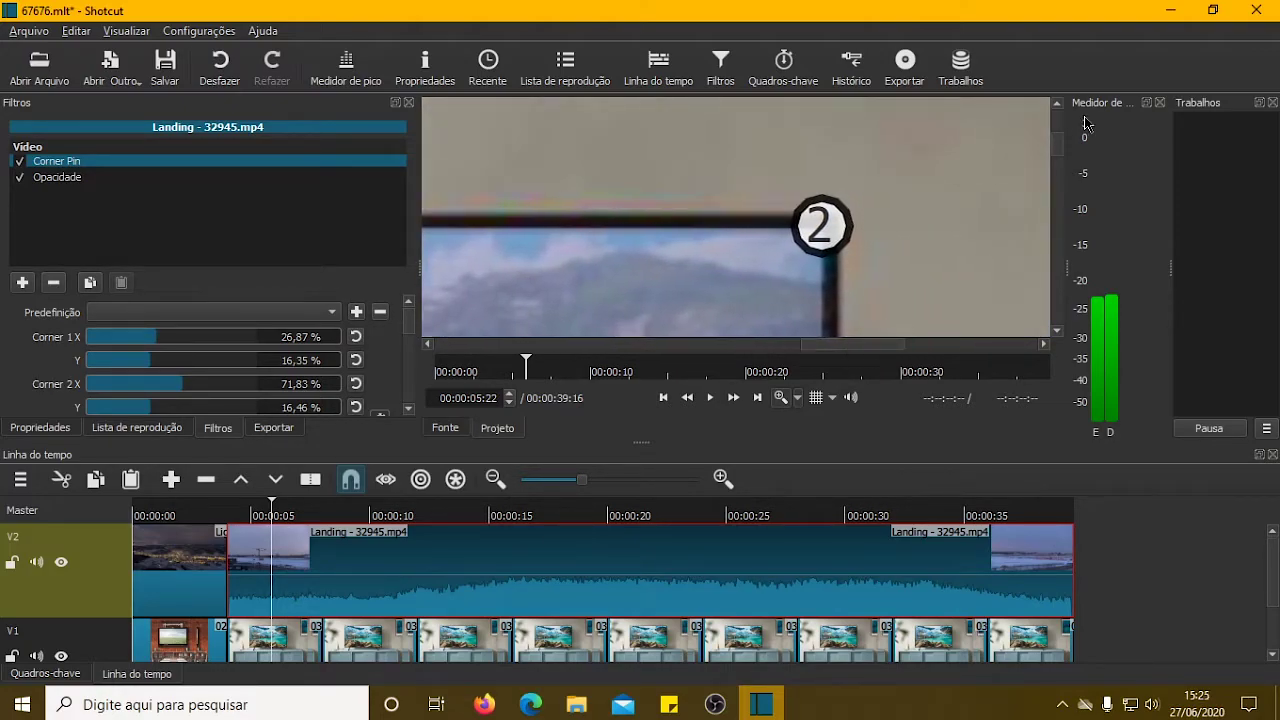
{"action": "left_click_drag", "start_coordinate": [1062, 145], "coordinate": [1065, 240]}
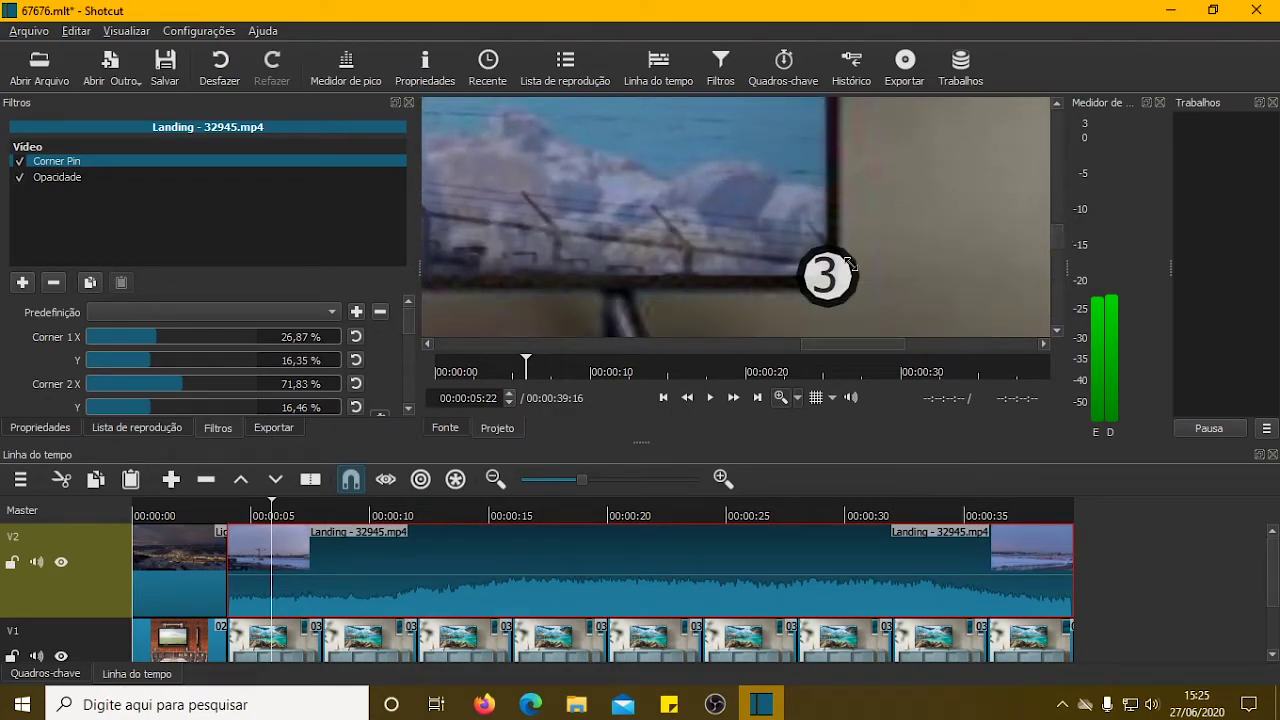
{"action": "left_click_drag", "start_coordinate": [873, 350], "coordinate": [604, 355]}
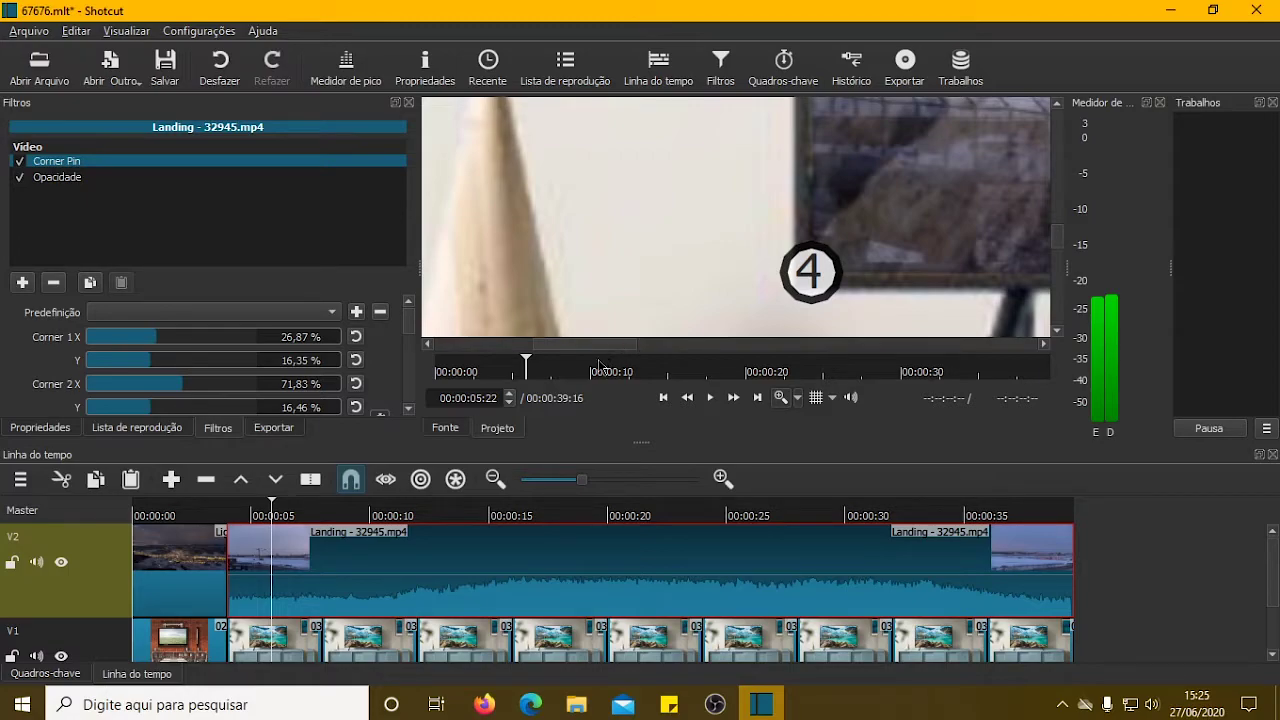
{"action": "left_click", "coordinate": [797, 399]}
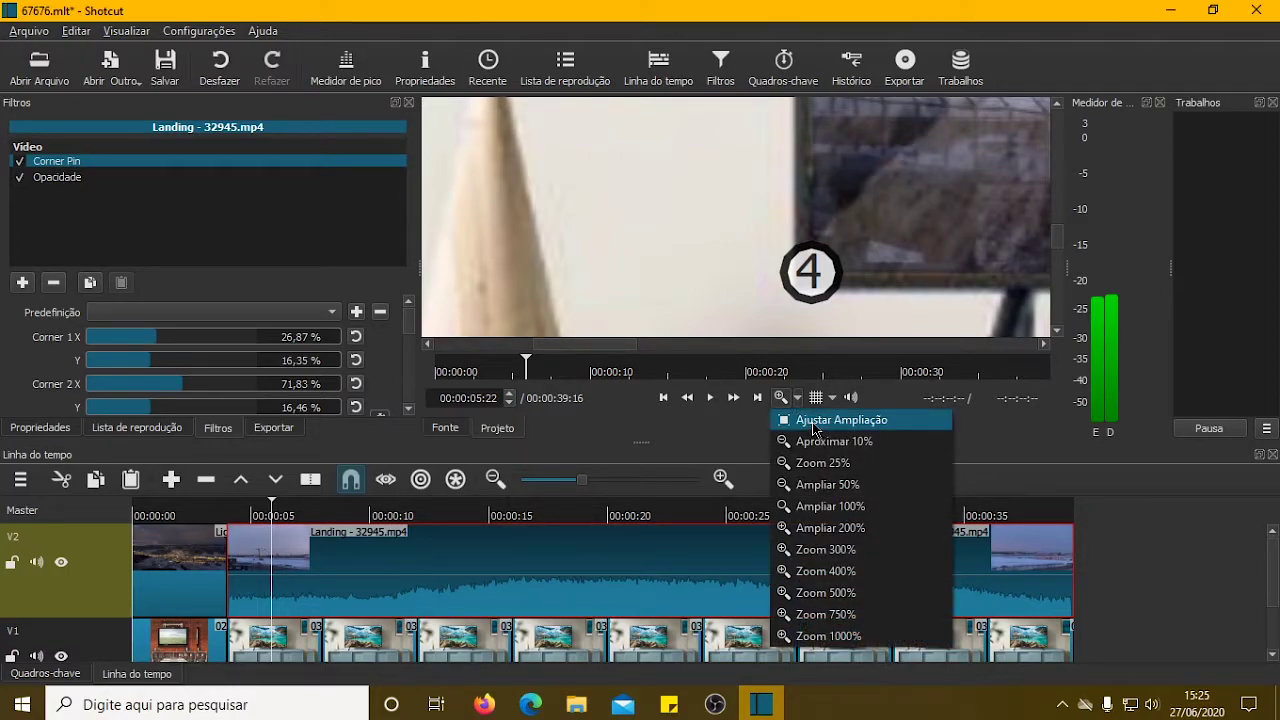
{"action": "left_click", "coordinate": [814, 421]}
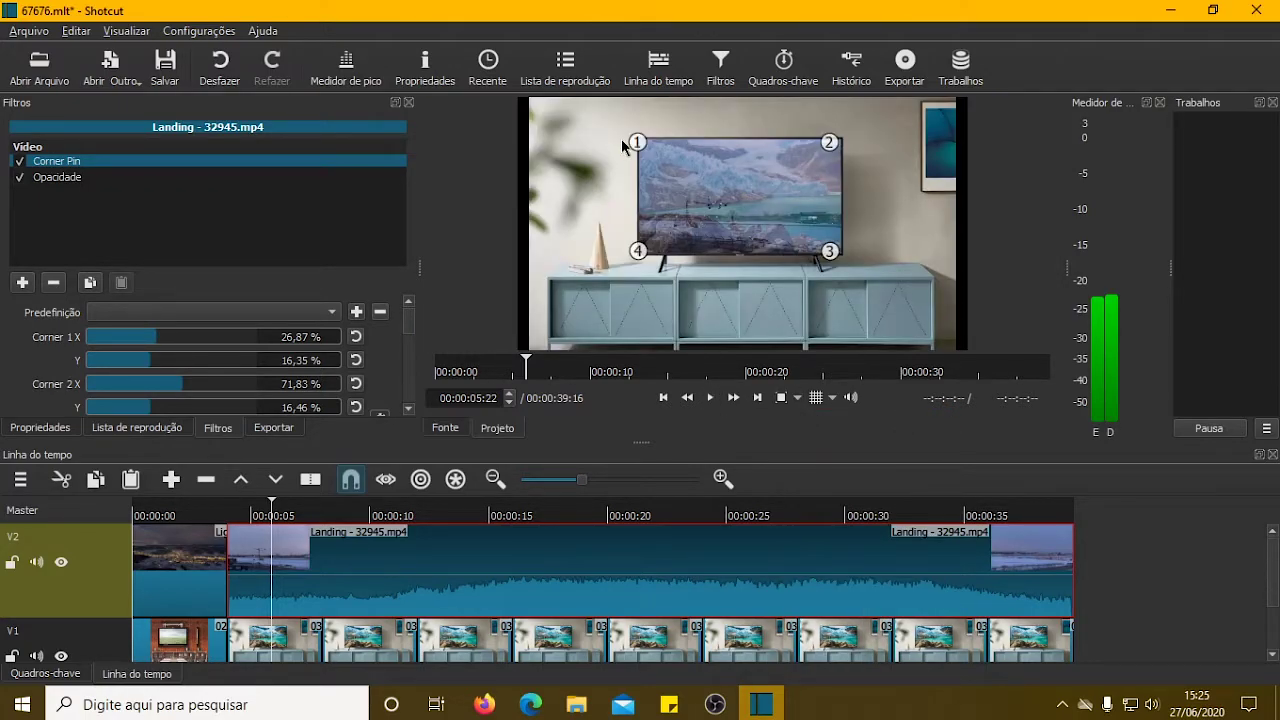
Sweep the Landing clip's Opacidade level down to 0% to compare with the TV image, and set it to 100%.
{"action": "left_click", "coordinate": [95, 176]}
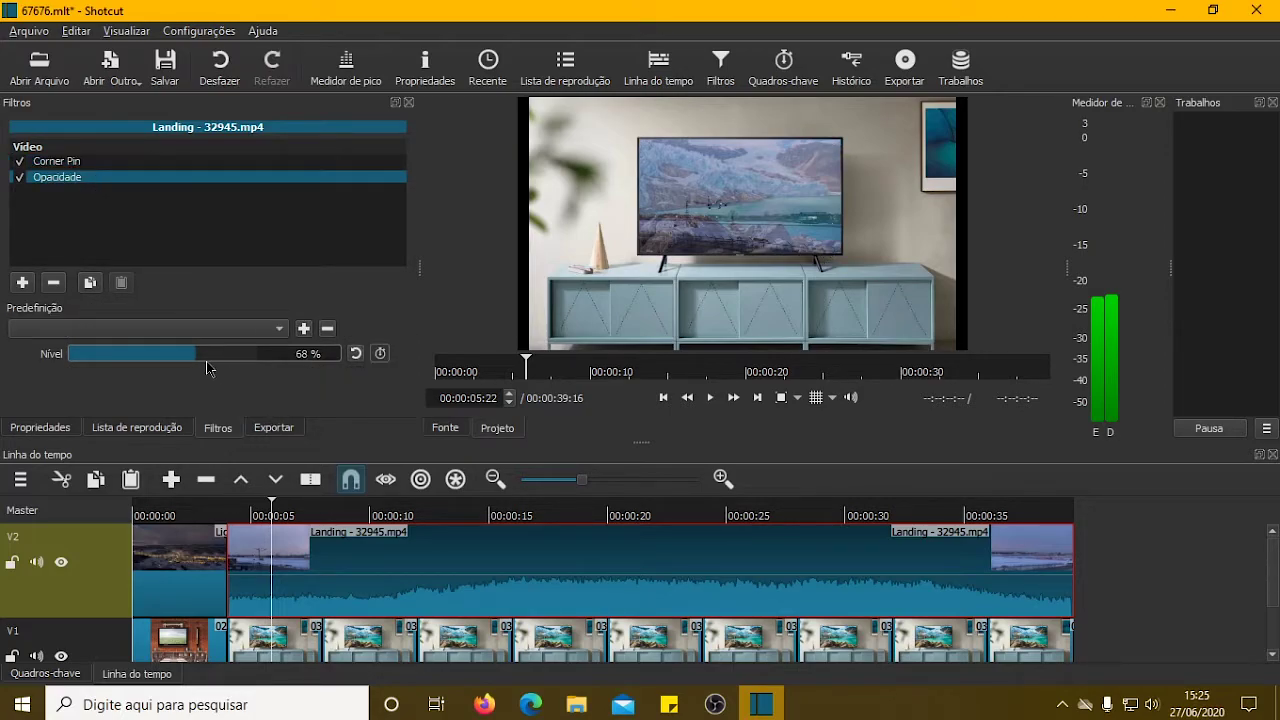
{"action": "left_click_drag", "start_coordinate": [185, 358], "coordinate": [69, 360]}
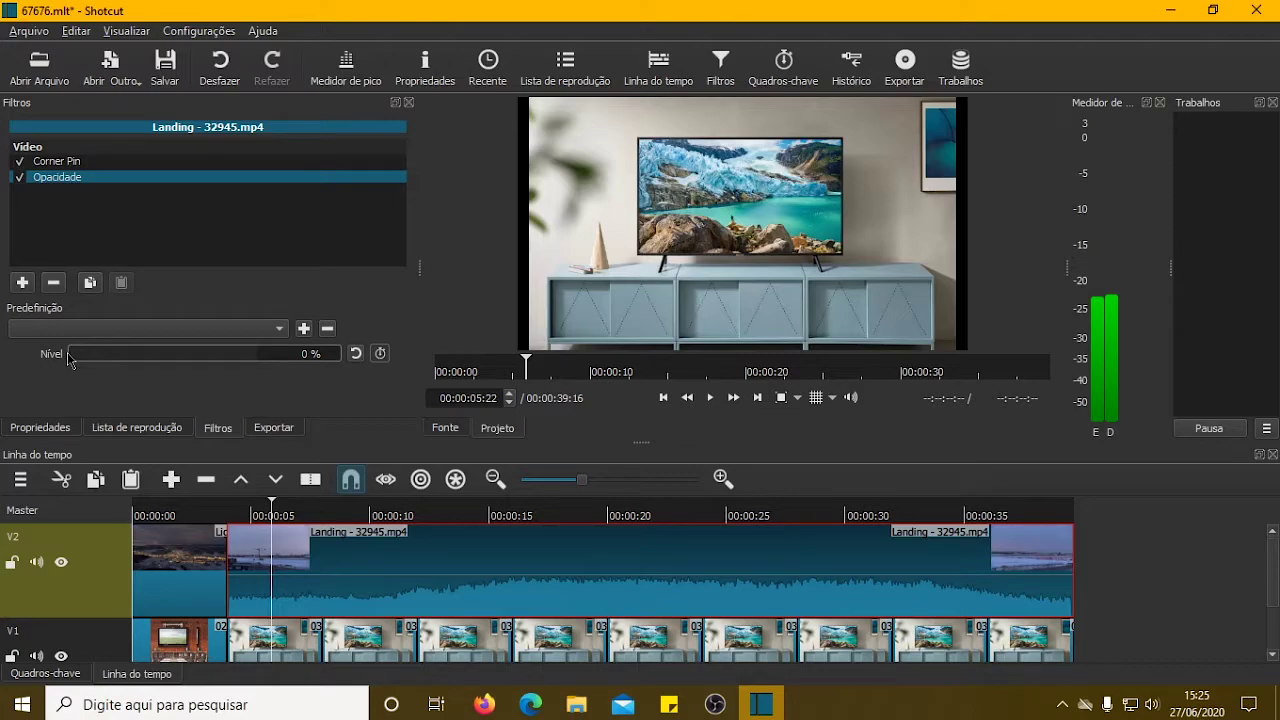
{"action": "left_click_drag", "start_coordinate": [69, 358], "coordinate": [265, 371]}
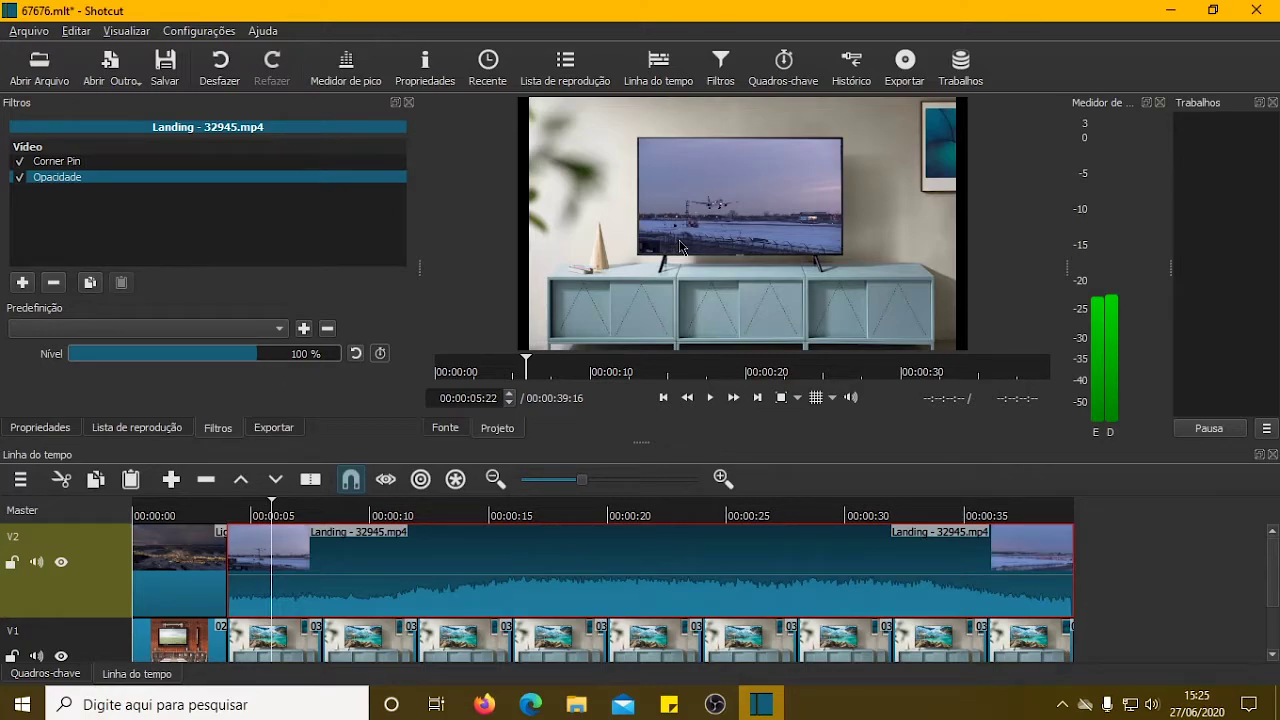
Examine the Landing video's edges at the TV's lower corners at 200% magnification, then restore the fitted preview.
{"action": "left_click", "coordinate": [221, 162]}
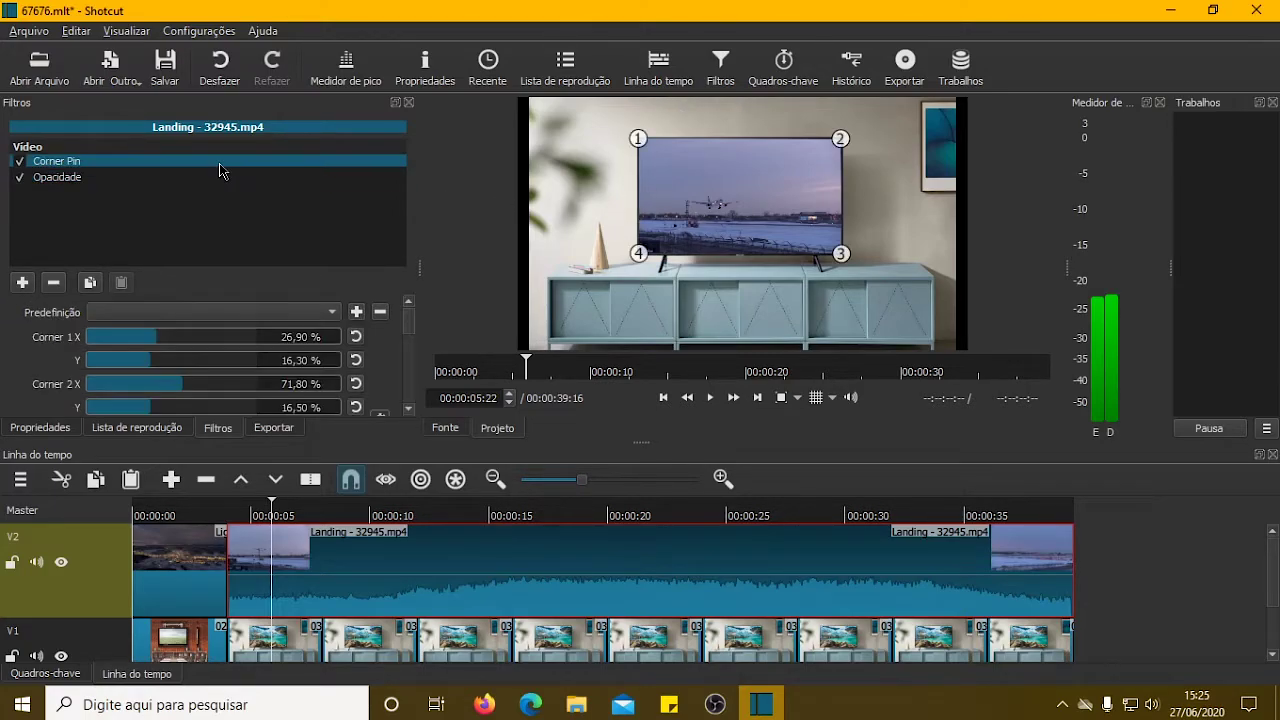
{"action": "left_click", "coordinate": [797, 399]}
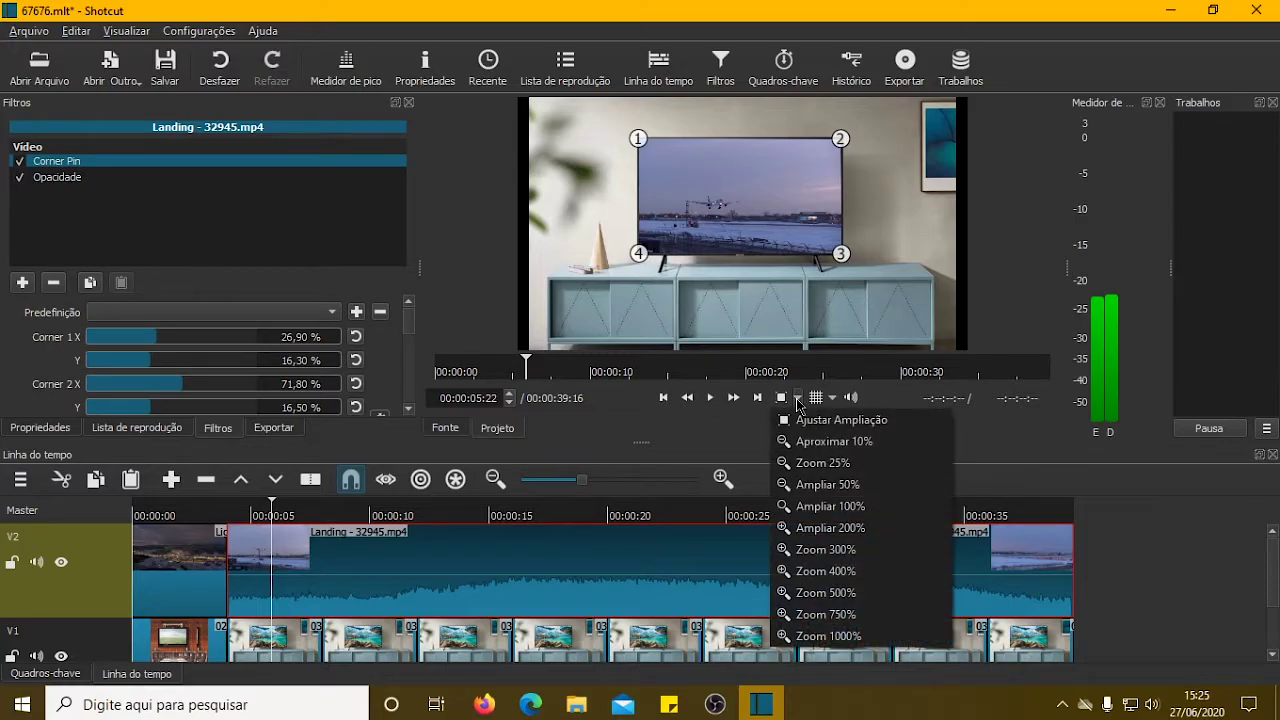
{"action": "left_click", "coordinate": [830, 528]}
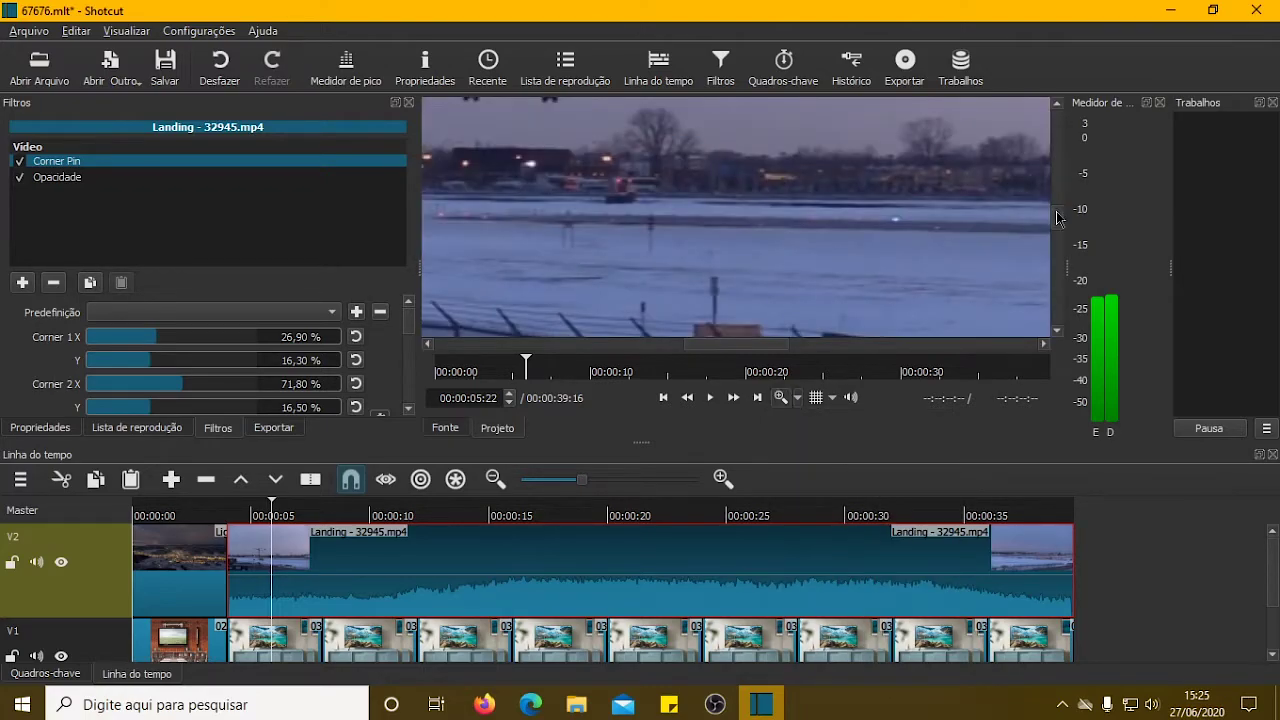
{"action": "mouse_move", "coordinate": [1055, 226]}
{"action": "left_mouse_down"}
{"action": "mouse_move", "coordinate": [1063, 266]}
{"action": "mouse_move", "coordinate": [1065, 238]}
{"action": "left_mouse_up"}
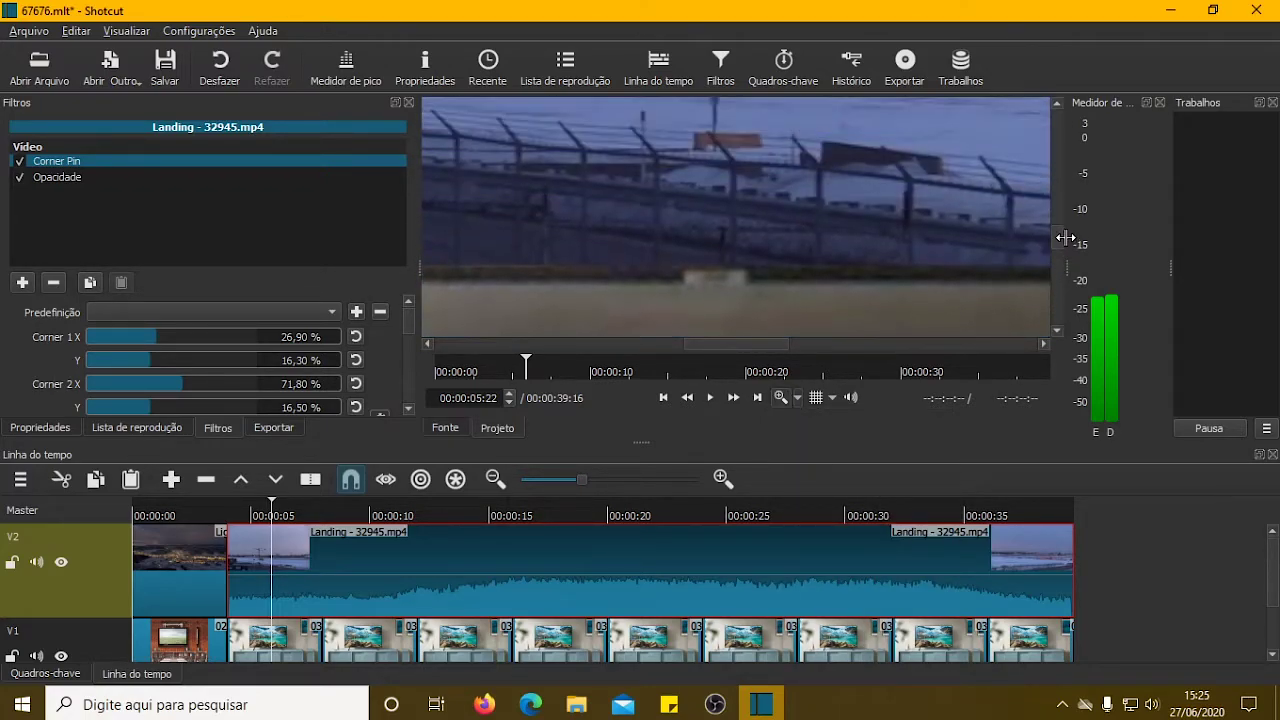
{"action": "left_click_drag", "start_coordinate": [777, 340], "coordinate": [889, 357]}
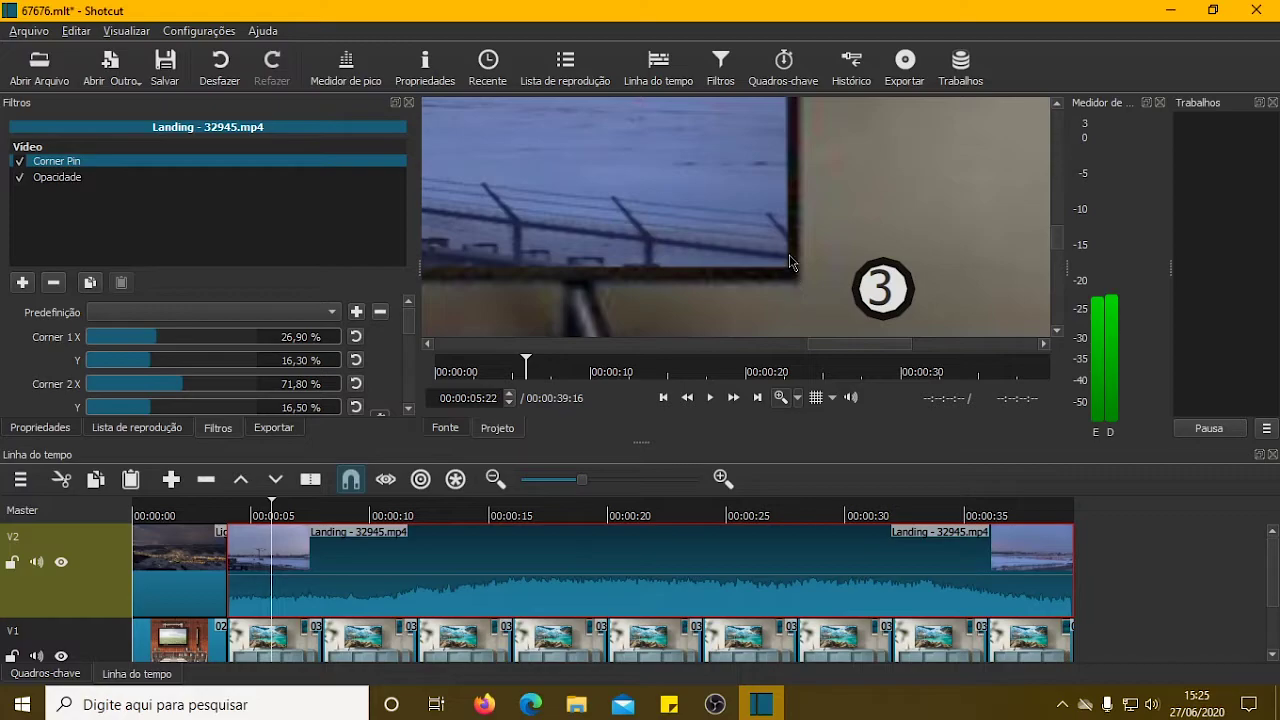
{"action": "left_click_drag", "start_coordinate": [838, 354], "coordinate": [590, 346]}
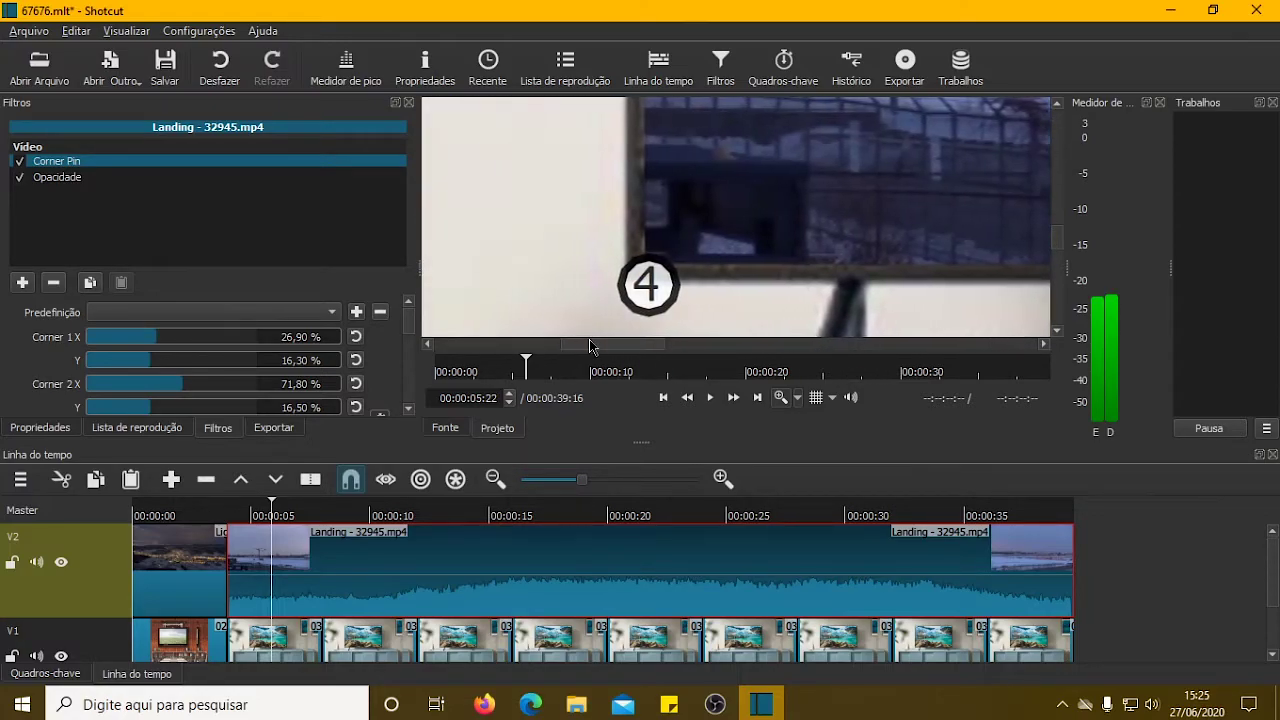
{"action": "left_click", "coordinate": [798, 398]}
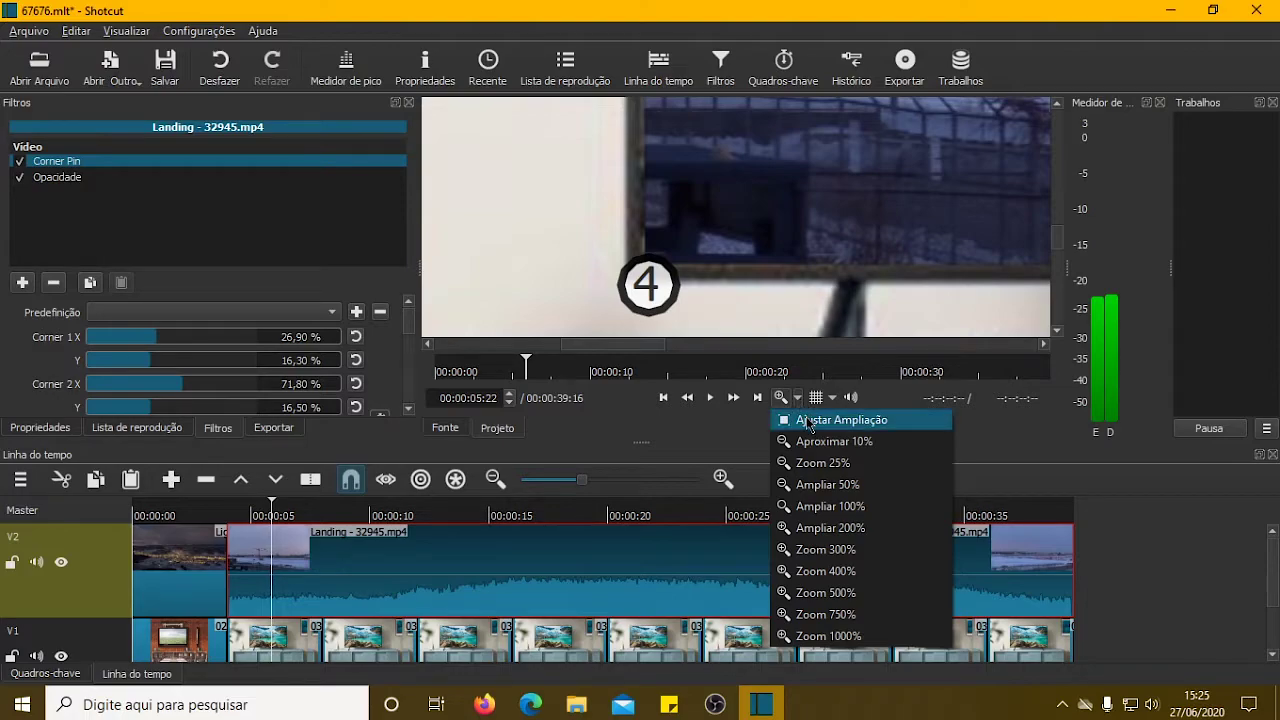
{"action": "left_click", "coordinate": [809, 421]}
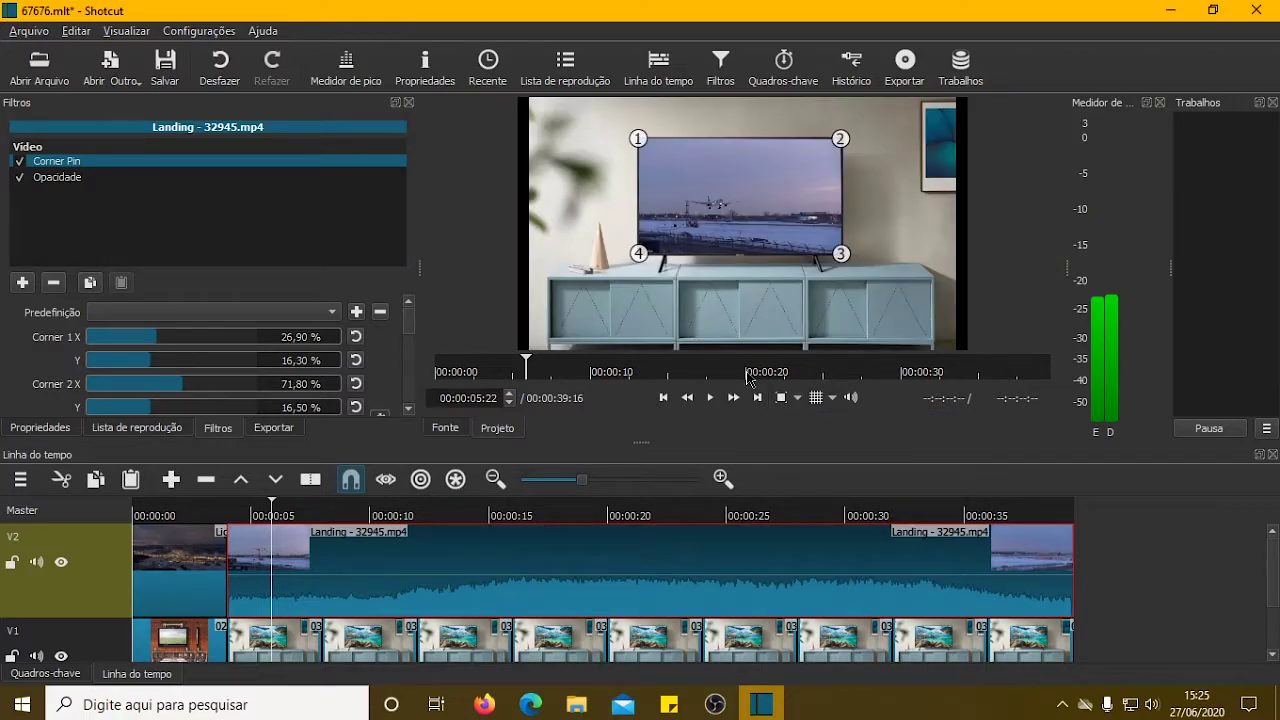
Return the playhead to 00:00:00:00, hide the Corner Pin handles by selecting the Opacidade filter, and enlarge the preview area.
{"action": "left_click_drag", "start_coordinate": [640, 443], "coordinate": [642, 392]}
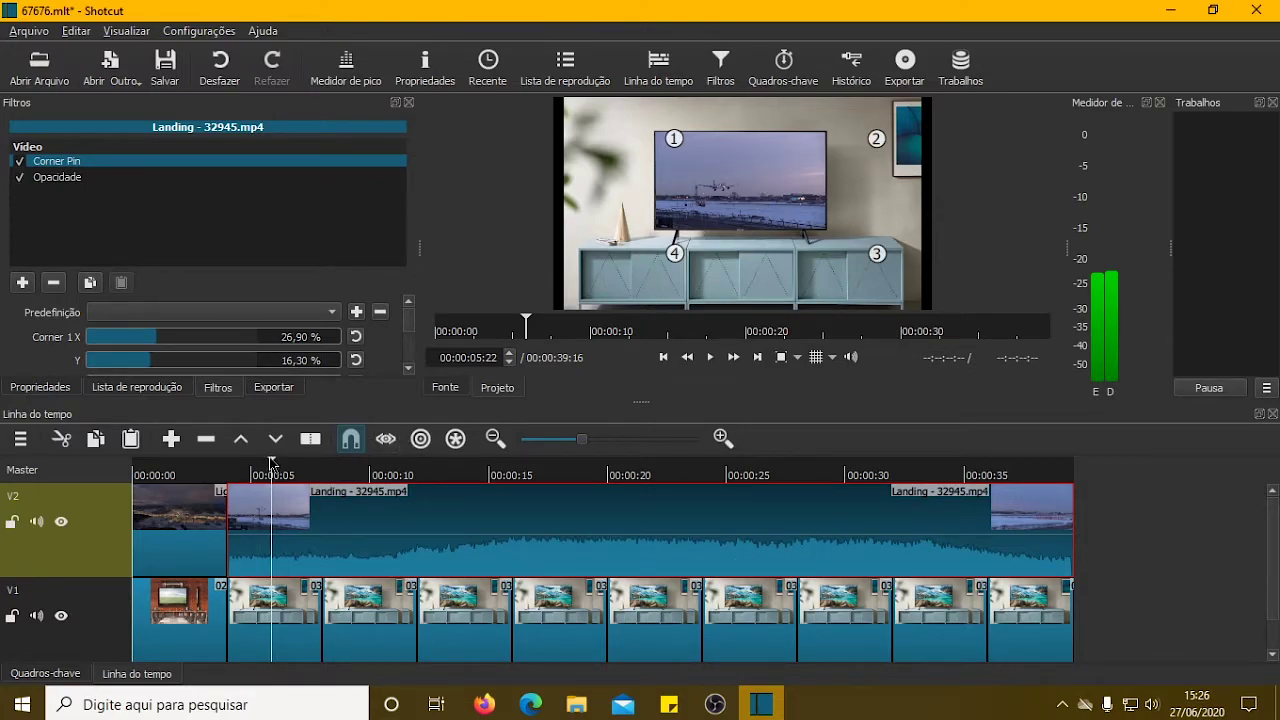
{"action": "left_click_drag", "start_coordinate": [271, 462], "coordinate": [137, 482]}
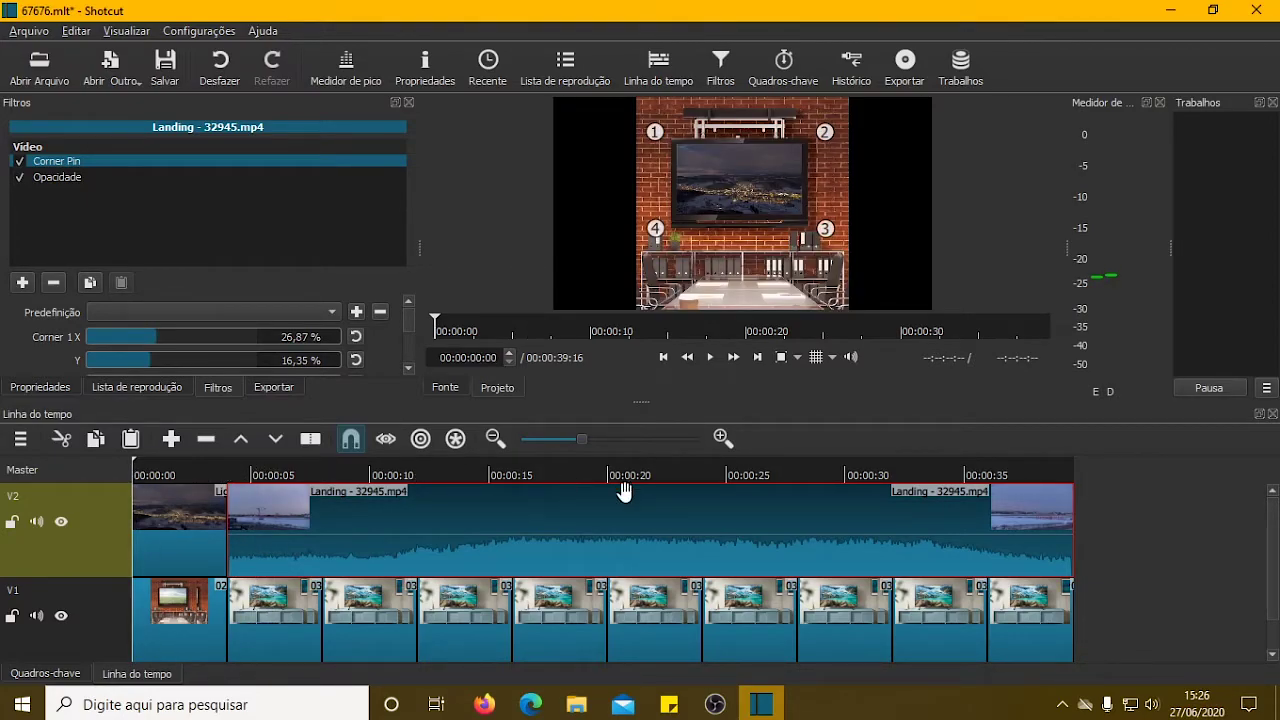
{"action": "left_click_drag", "start_coordinate": [640, 401], "coordinate": [627, 440]}
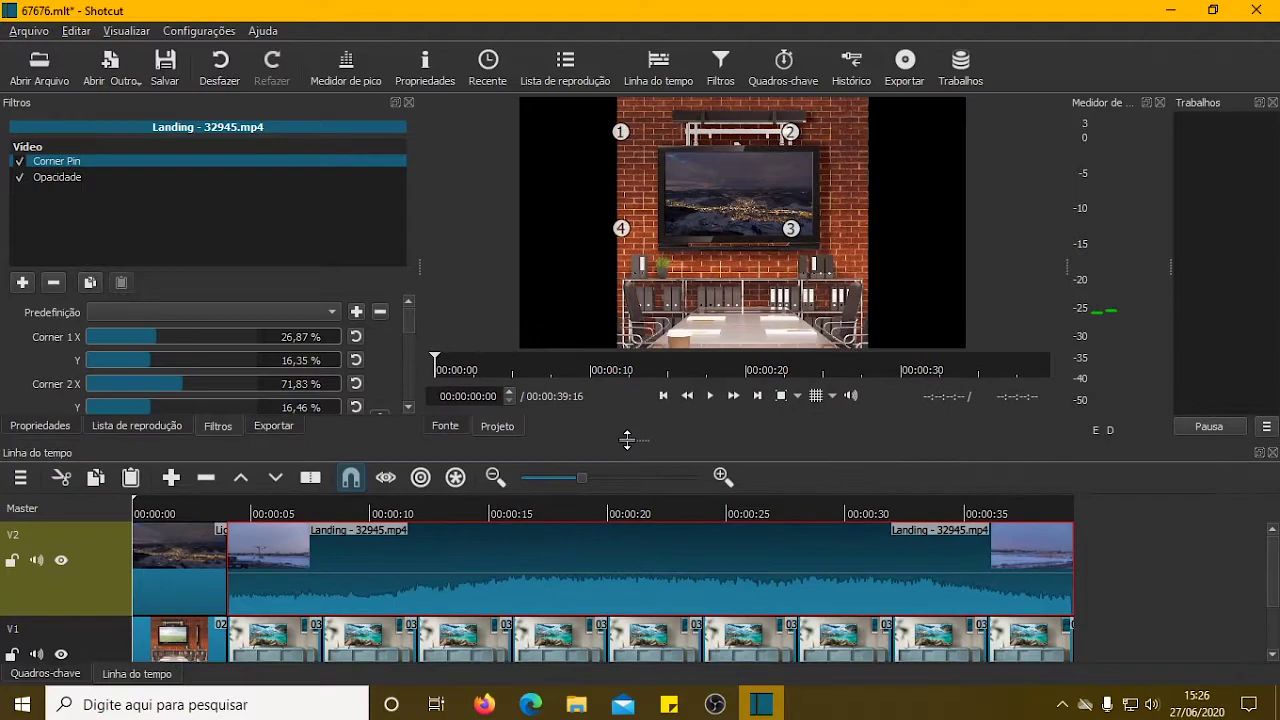
{"action": "left_click", "coordinate": [58, 178]}
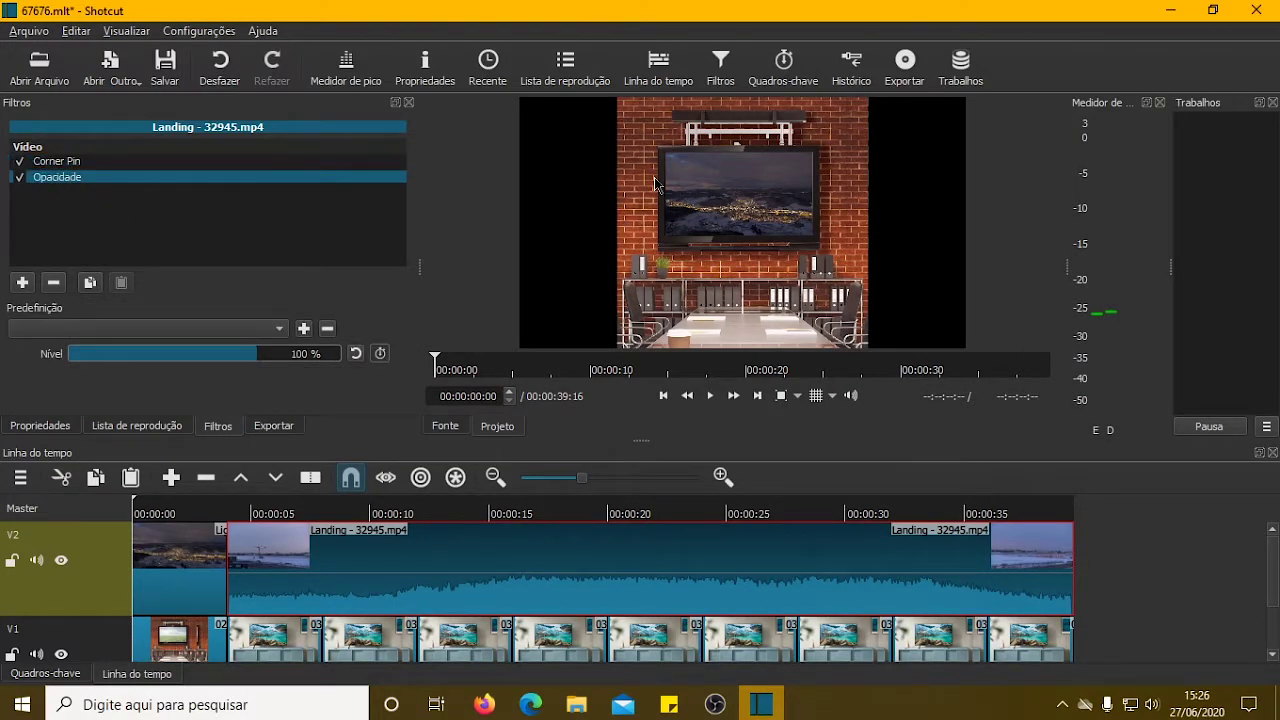
{"action": "left_click_drag", "start_coordinate": [644, 441], "coordinate": [658, 580]}
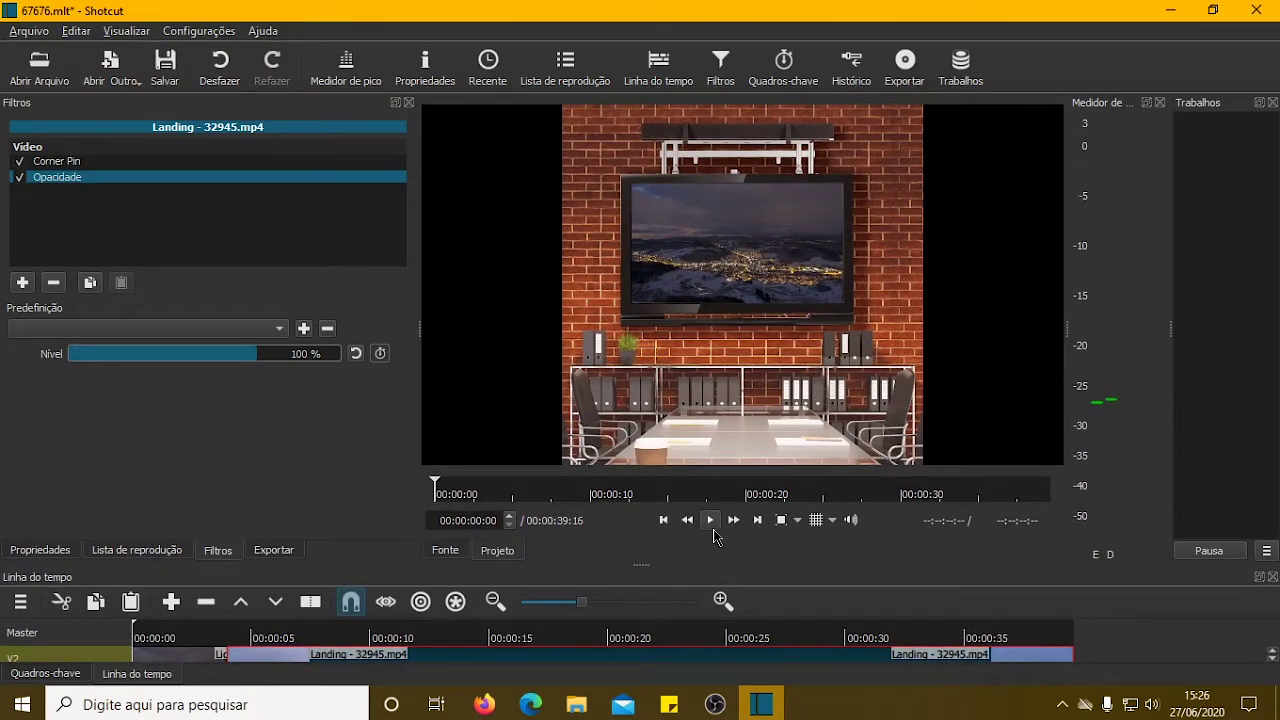
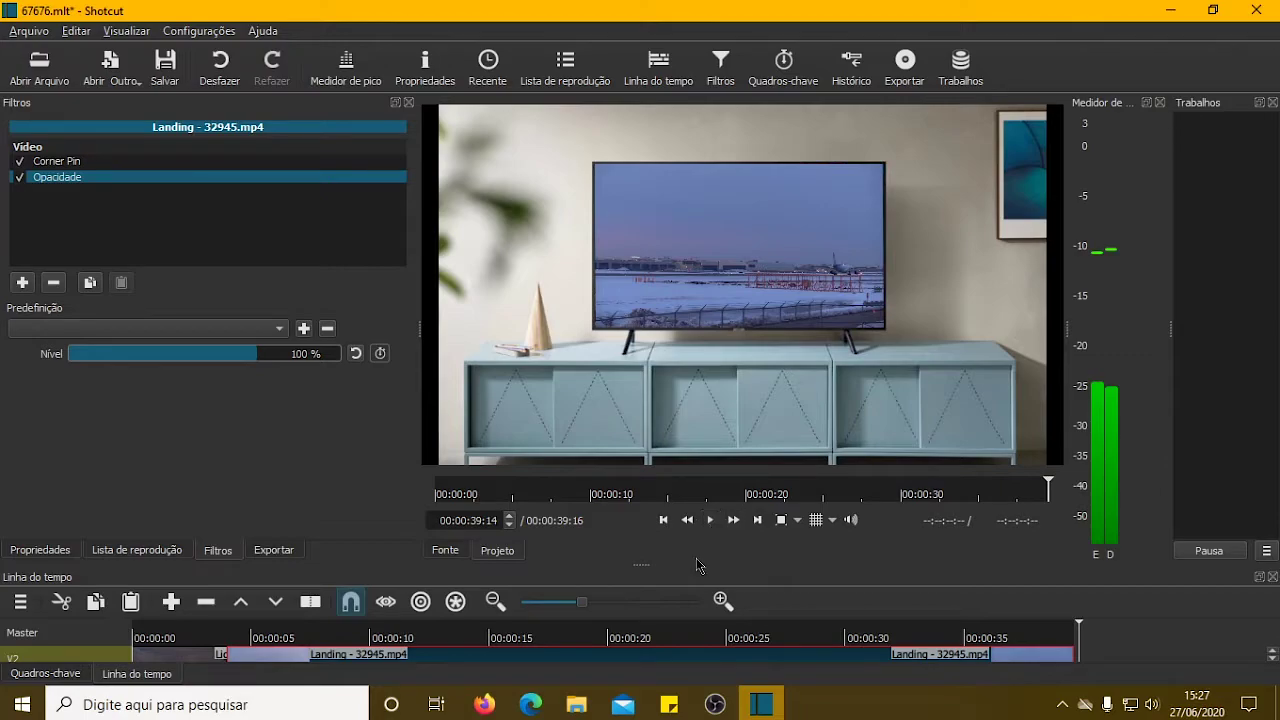
Add a short fade-out at the end of the Landing clip on V2 and play it back from 00:00:36:16.
{"action": "left_click_drag", "start_coordinate": [646, 565], "coordinate": [648, 427]}
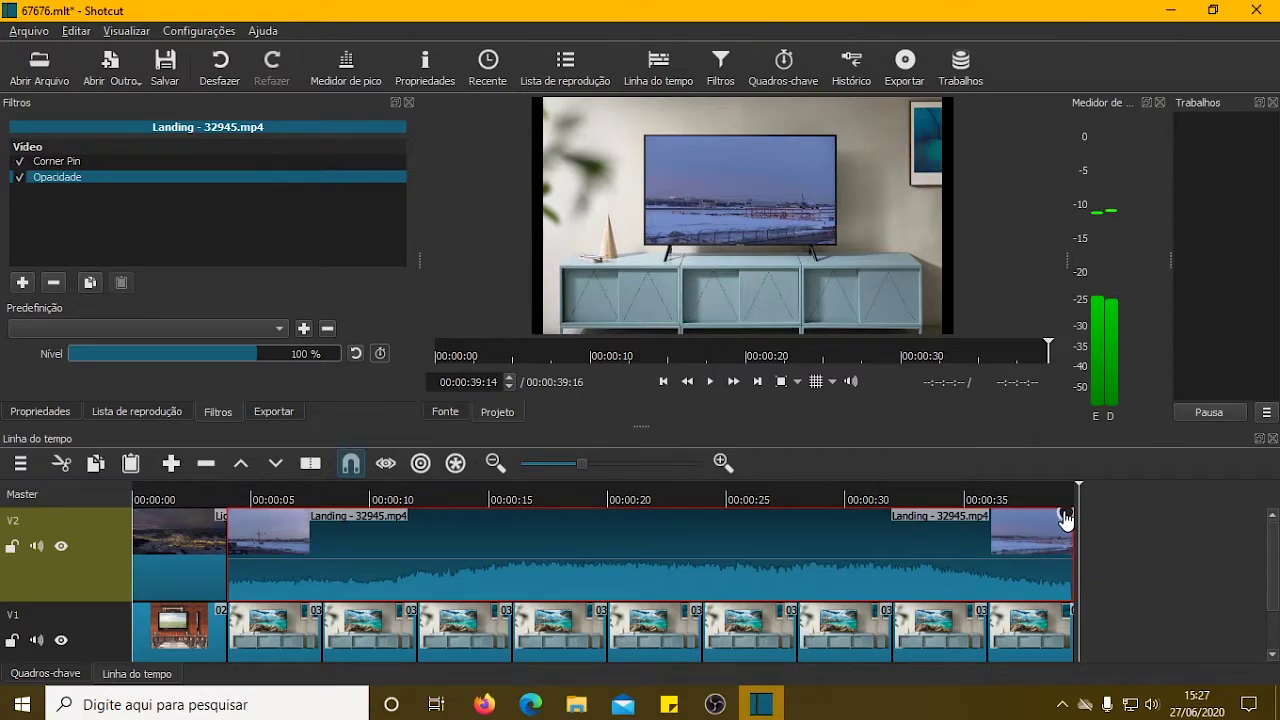
{"action": "left_click_drag", "start_coordinate": [1065, 519], "coordinate": [1026, 514]}
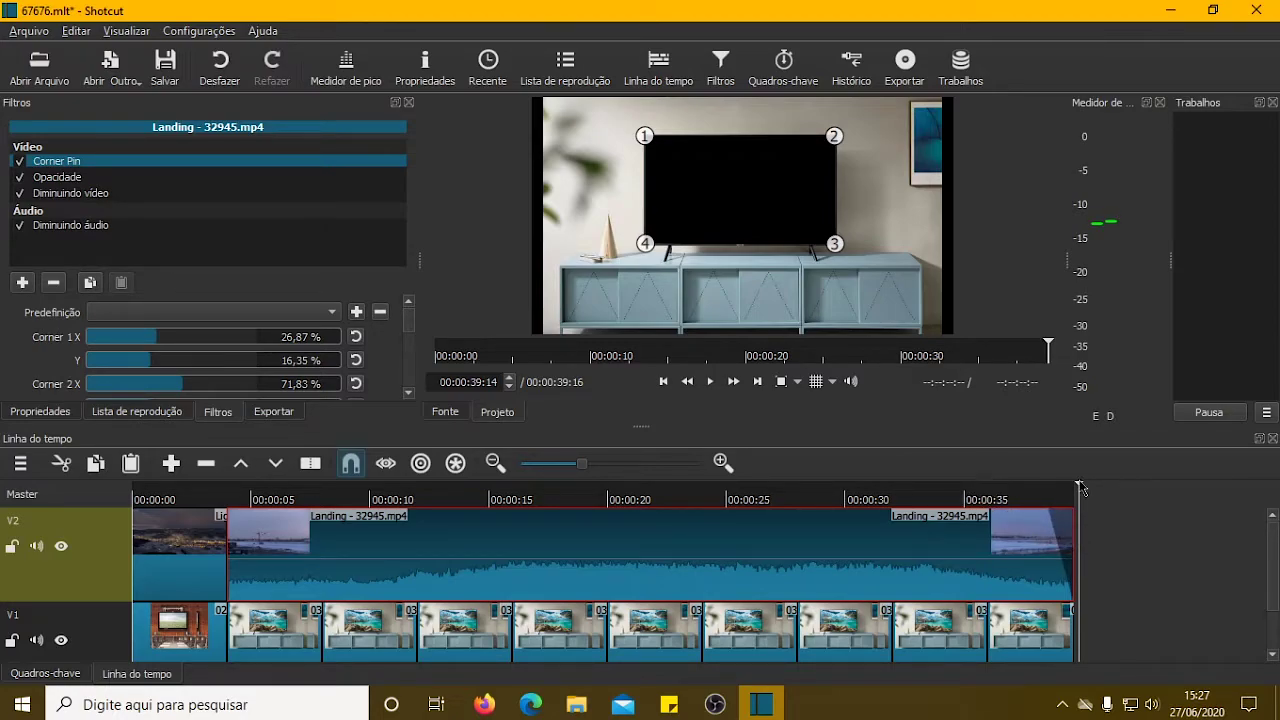
{"action": "left_click", "coordinate": [1003, 492]}
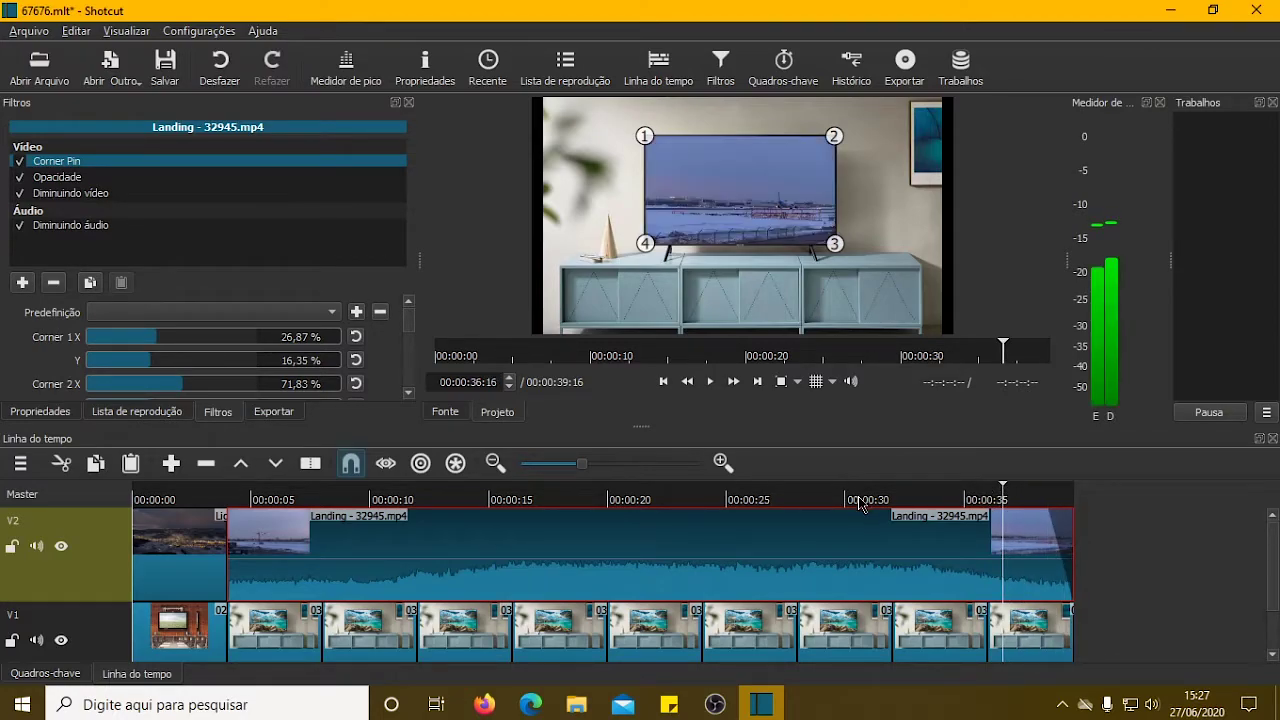
{"action": "left_click_drag", "start_coordinate": [648, 428], "coordinate": [643, 579]}
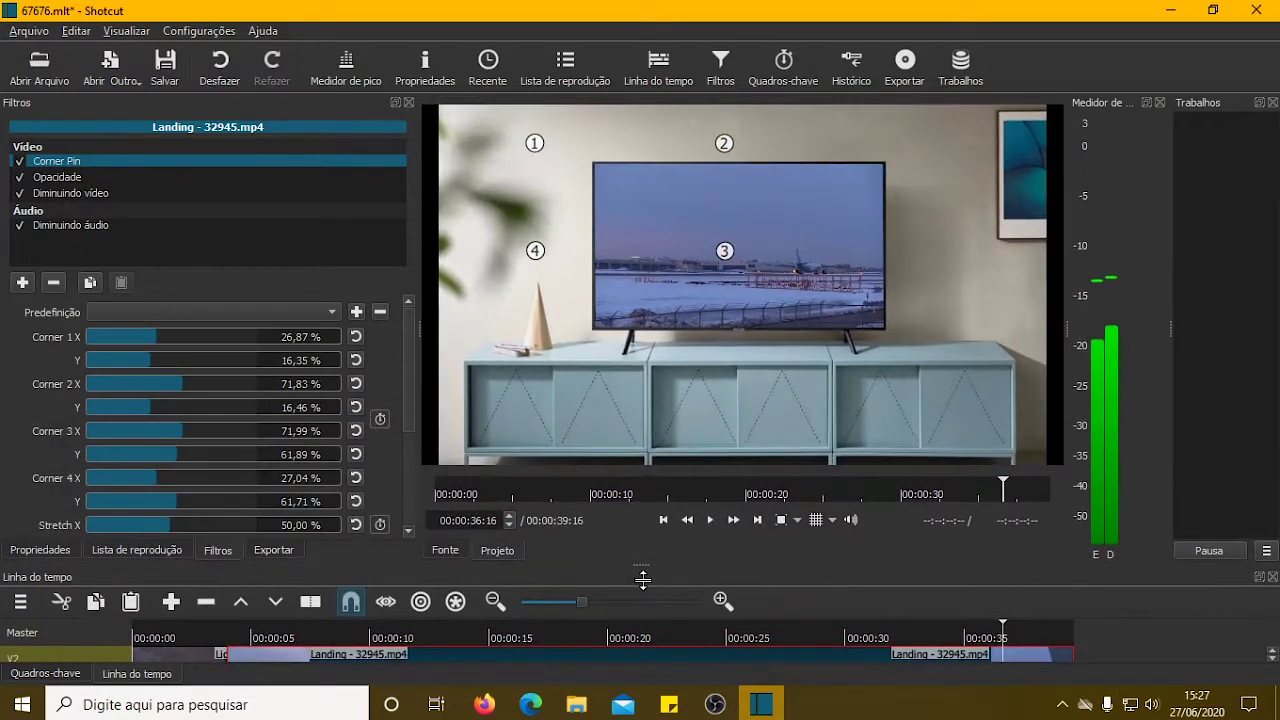
{"action": "left_click", "coordinate": [710, 520]}
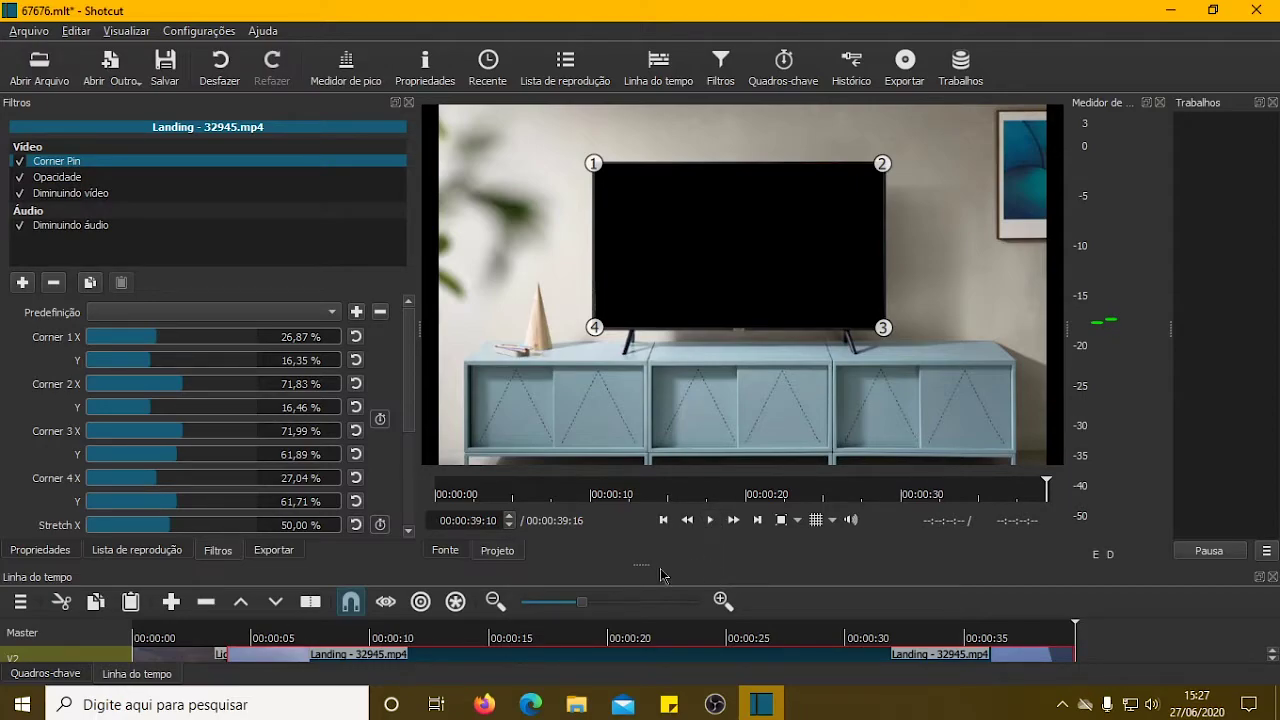
Hide the Corner Pin handles by selecting the Opacidade filter, move the playhead to 00:00:34:21, and enlarge the timeline area.
{"action": "left_click_drag", "start_coordinate": [643, 566], "coordinate": [500, 478]}
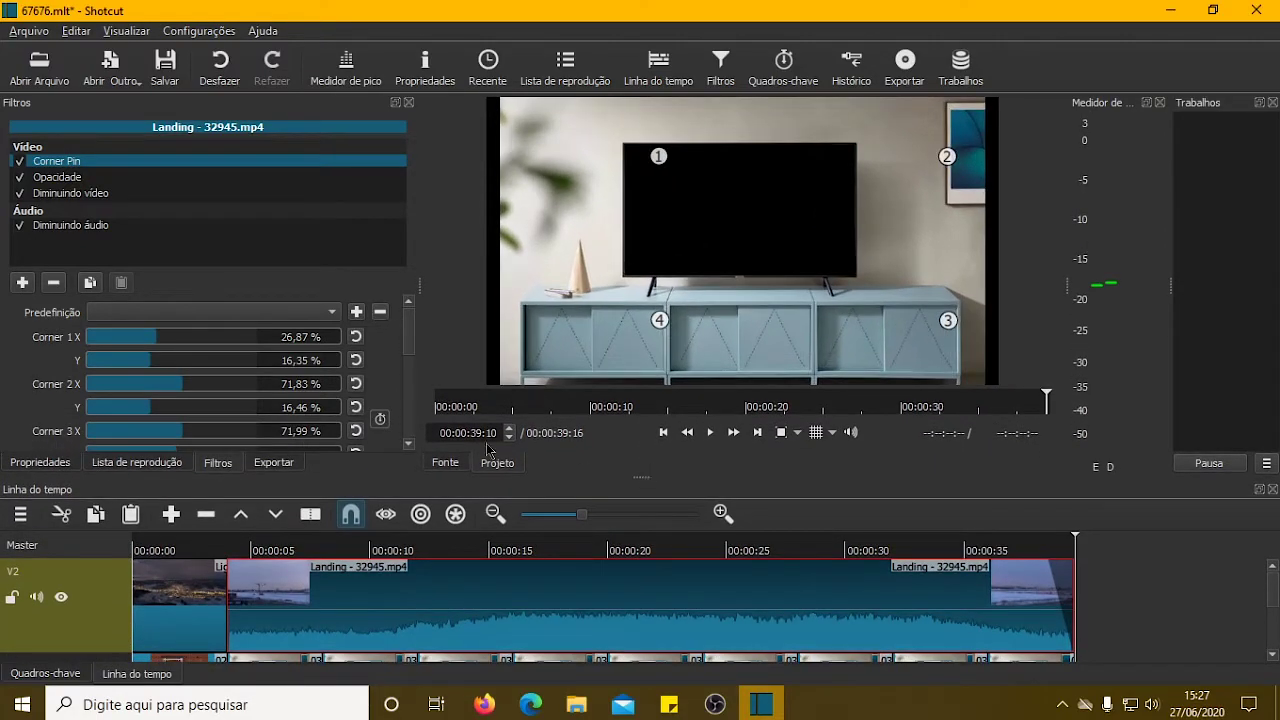
{"action": "left_click", "coordinate": [140, 178]}
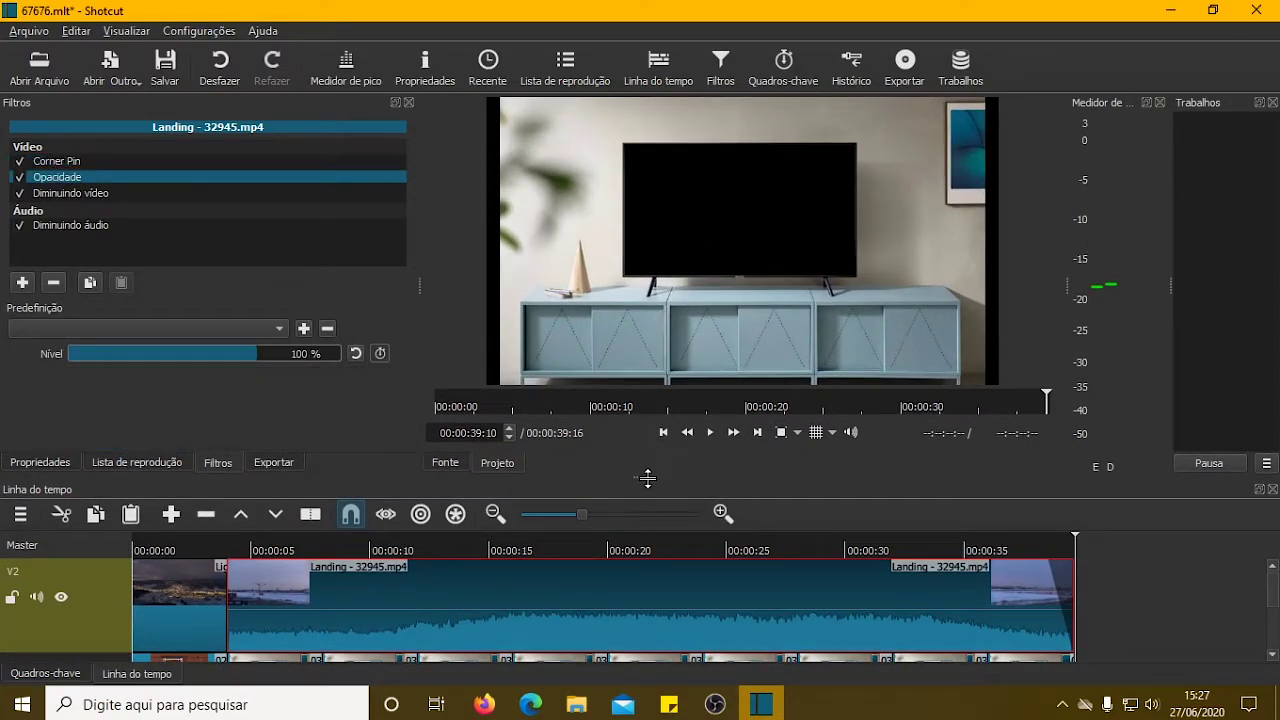
{"action": "left_click_drag", "start_coordinate": [1076, 541], "coordinate": [961, 541]}
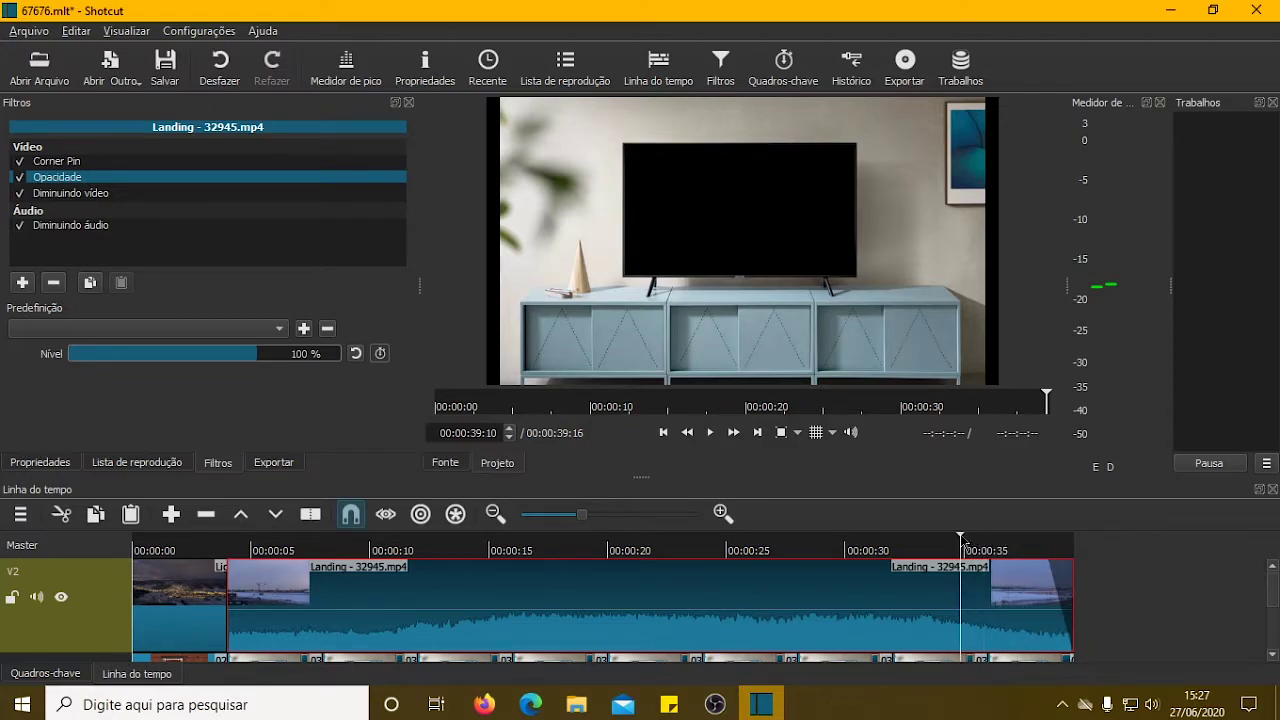
{"action": "left_click_drag", "start_coordinate": [644, 477], "coordinate": [633, 372]}
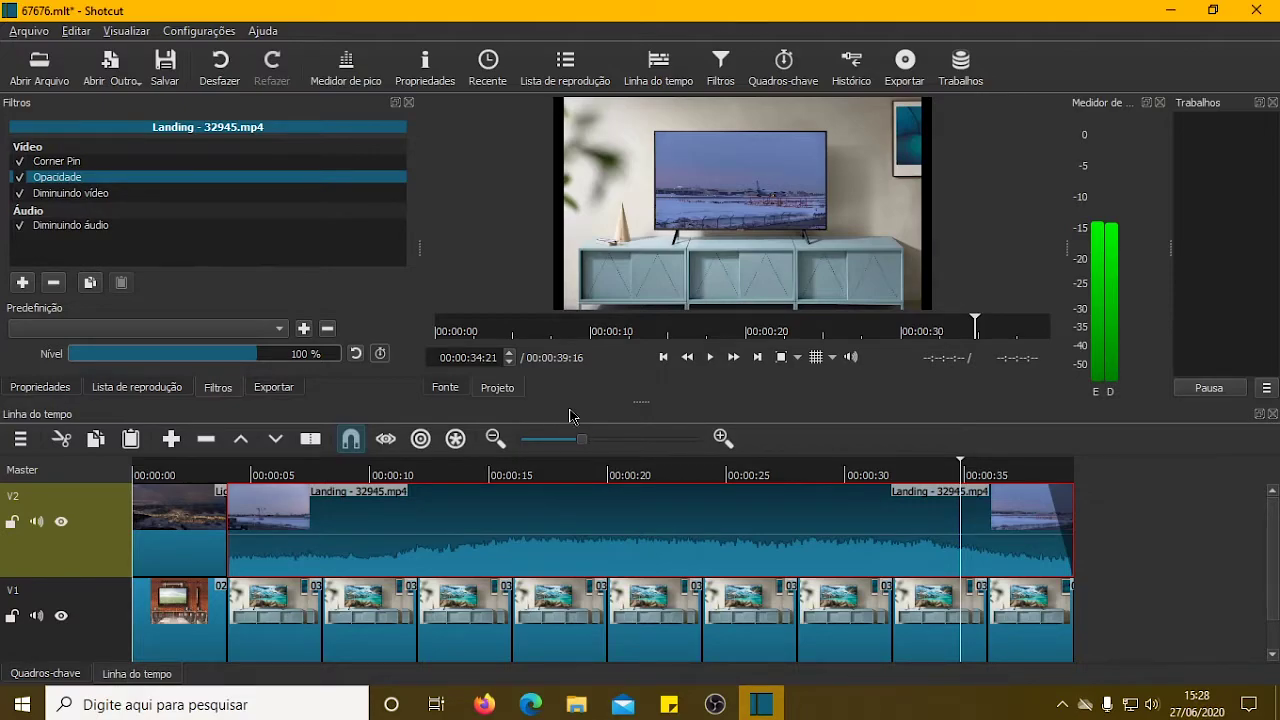
Open the laptop image 01 from the shotcut montagem folder and append it after the last 03.jpg clip on V1.
{"action": "left_click", "coordinate": [69, 73]}
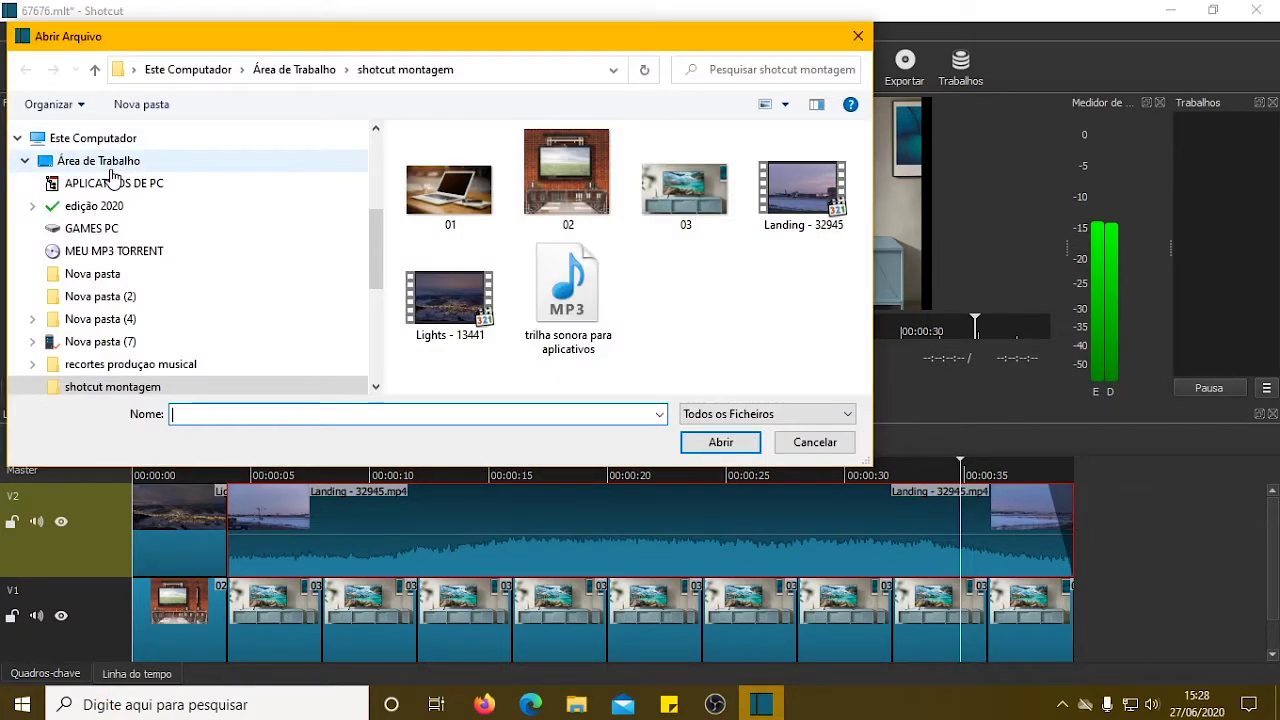
{"action": "left_click", "coordinate": [489, 218]}
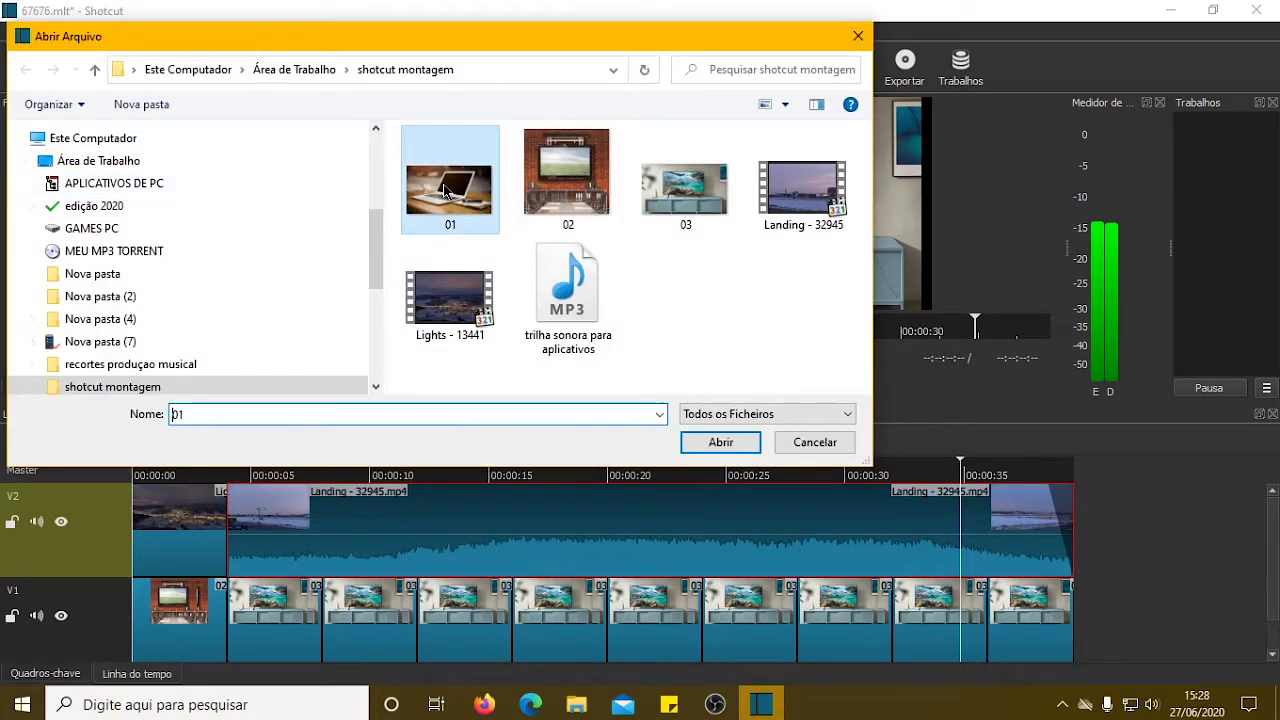
{"action": "left_click", "coordinate": [718, 442]}
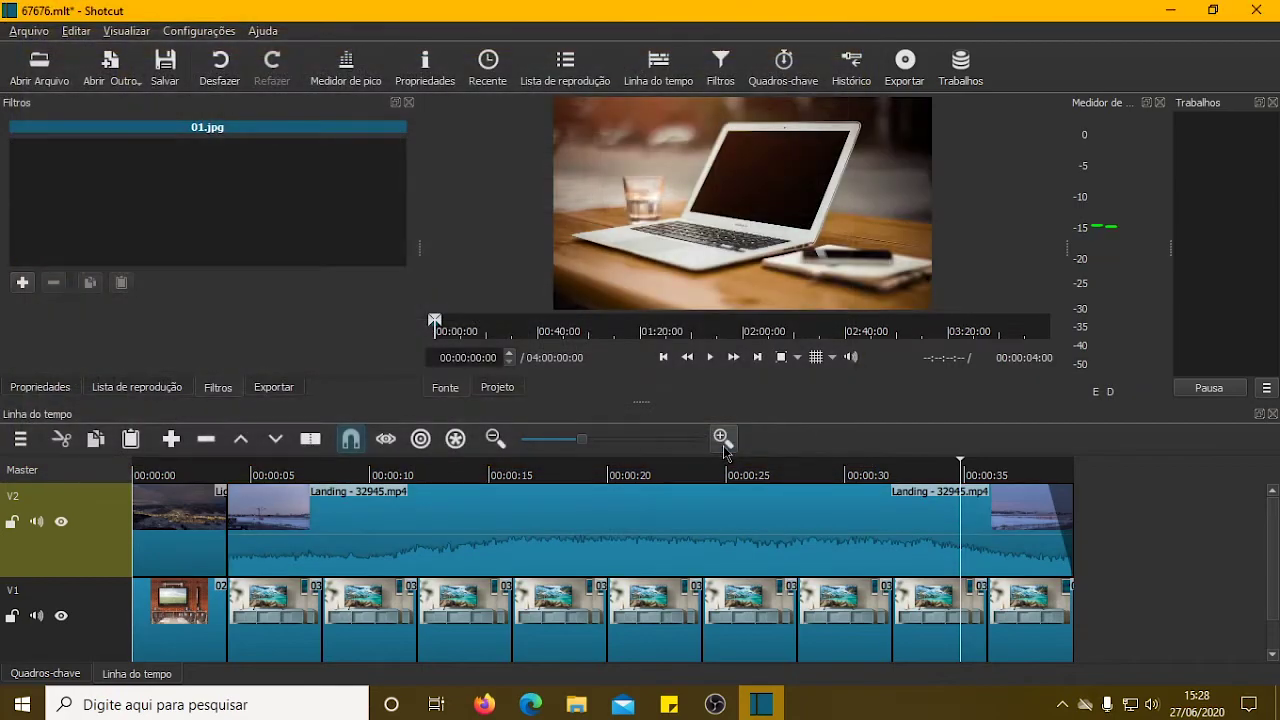
{"action": "left_click", "coordinate": [710, 357]}
{"action": "left_click_drag", "start_coordinate": [730, 190], "coordinate": [1080, 607]}
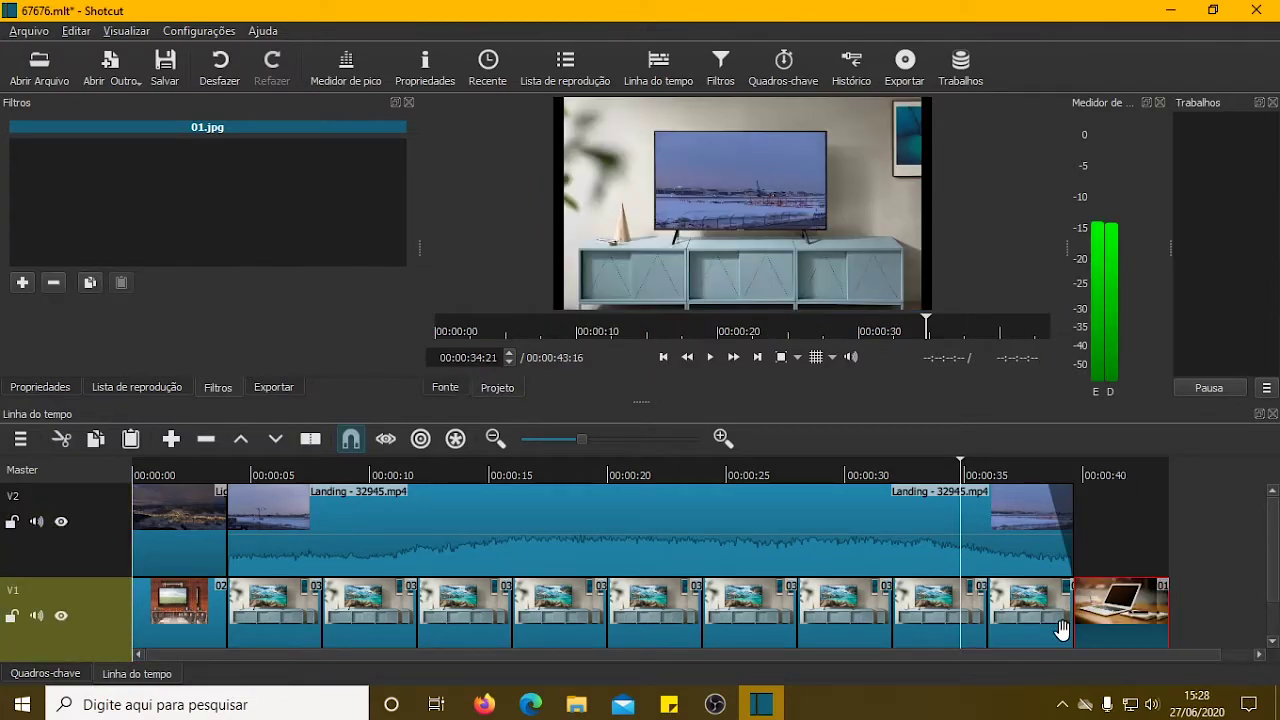
{"action": "left_click_drag", "start_coordinate": [767, 656], "coordinate": [800, 658]}
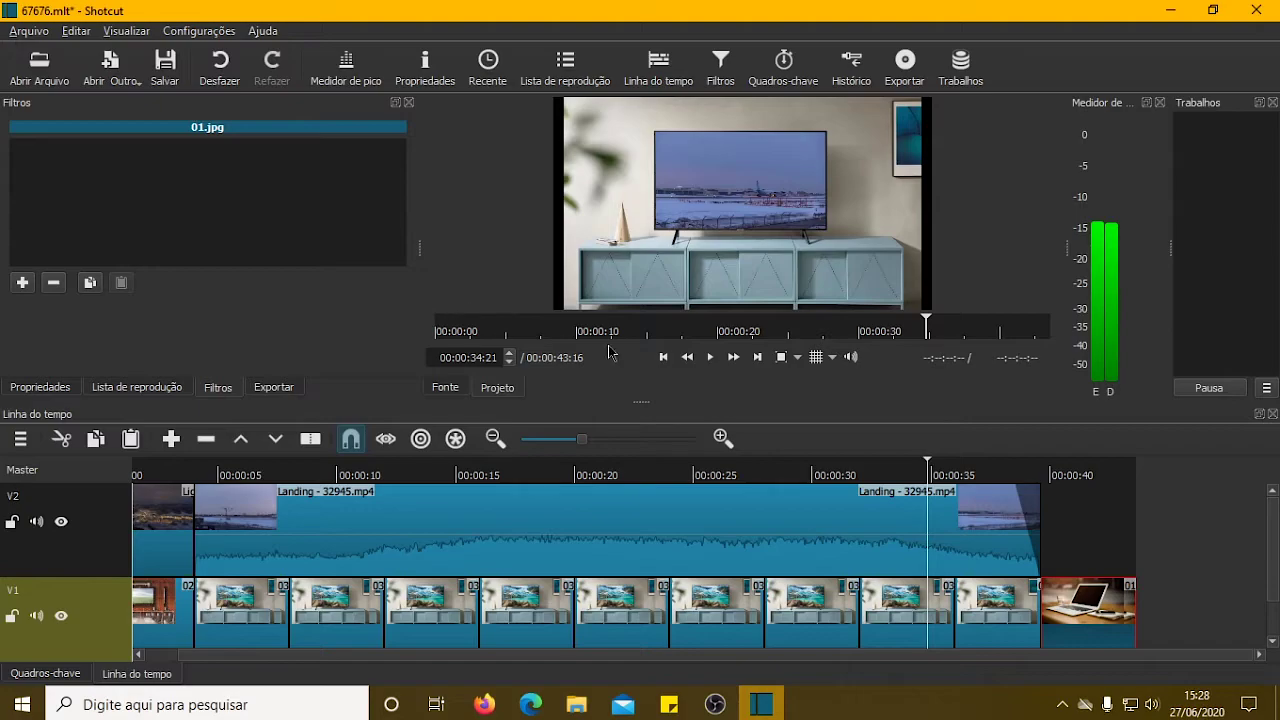
Examine the imported files in the playlist, along with the properties and filters of the 01.jpg clip.
{"action": "left_click", "coordinate": [143, 389]}
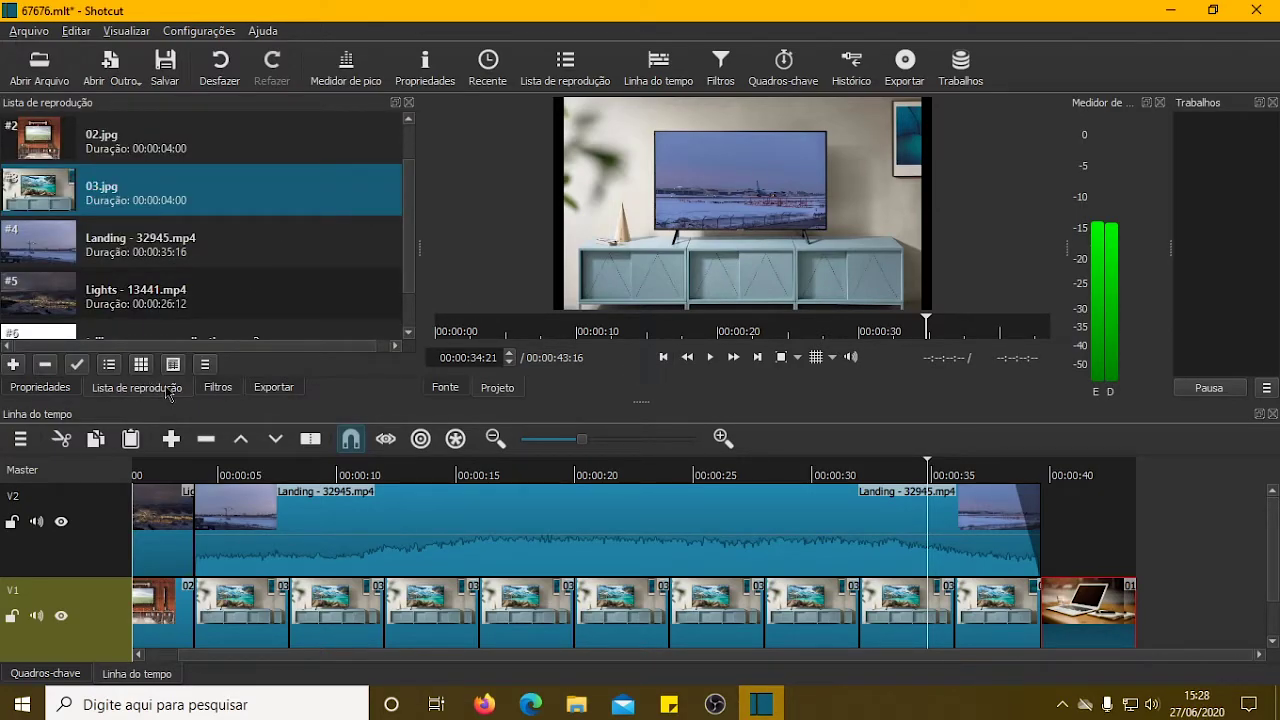
{"action": "left_click_drag", "start_coordinate": [406, 228], "coordinate": [412, 195]}
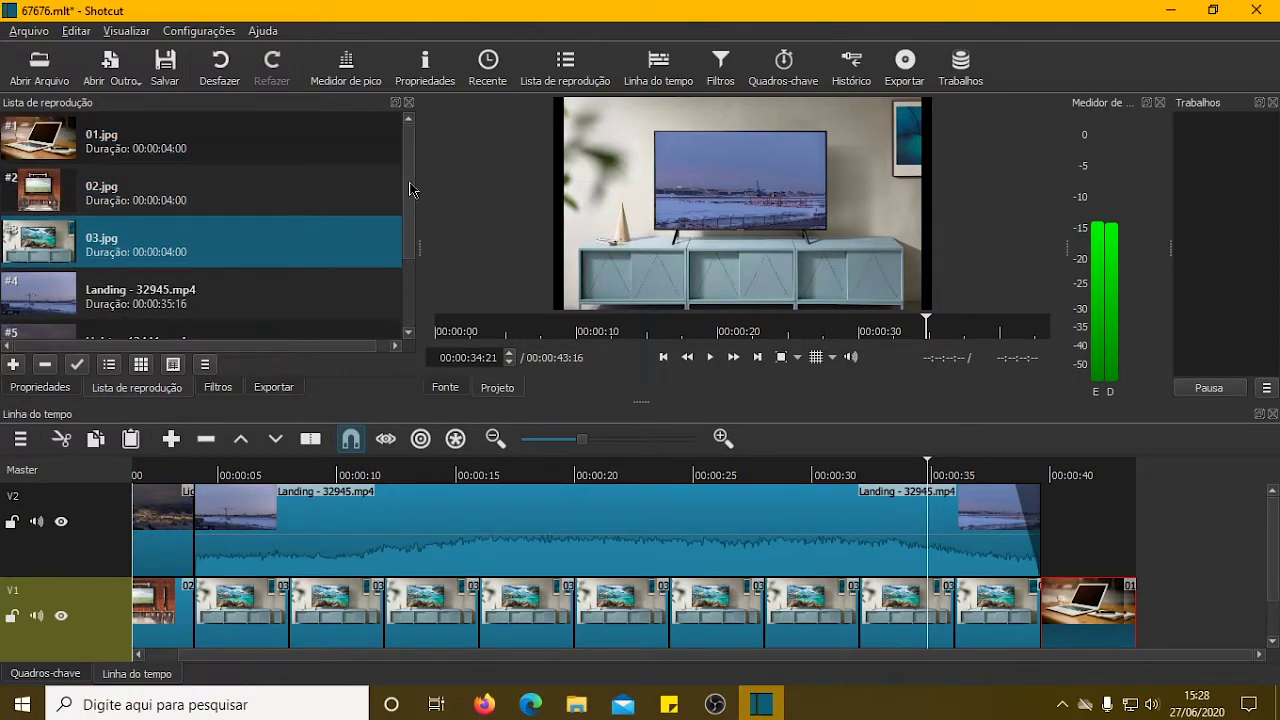
{"action": "left_click", "coordinate": [214, 392]}
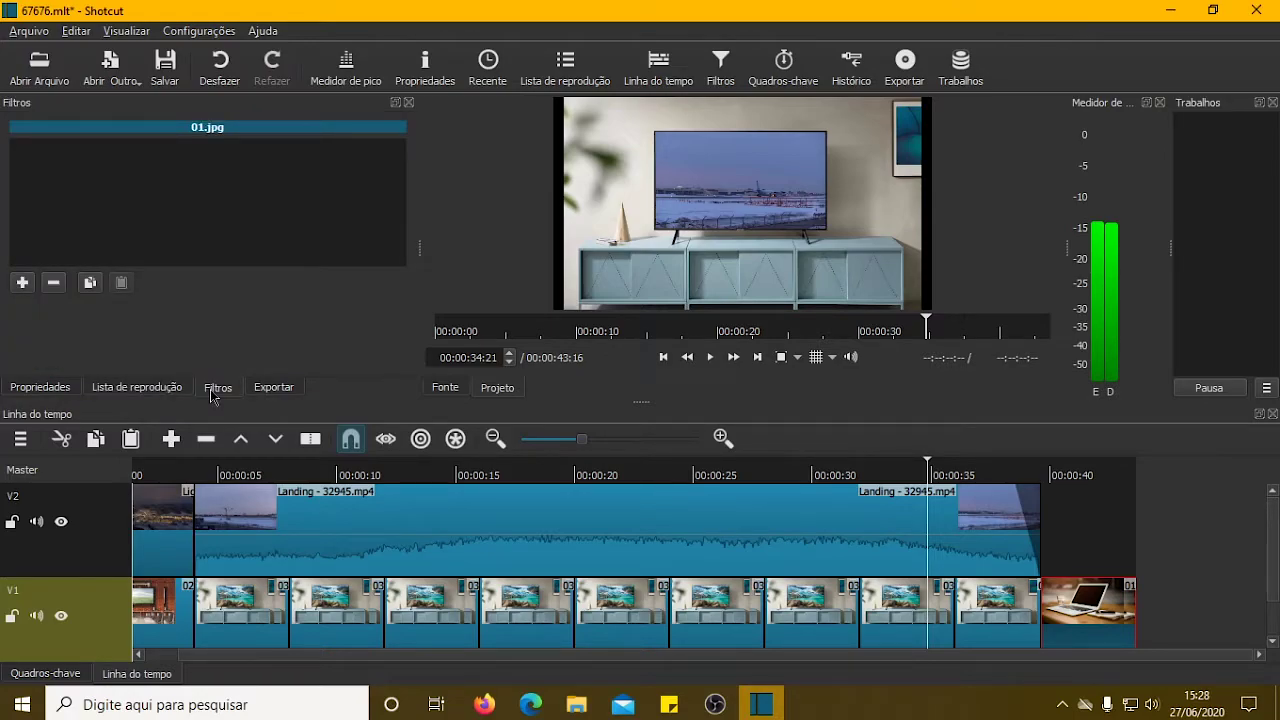
{"action": "left_click", "coordinate": [160, 390]}
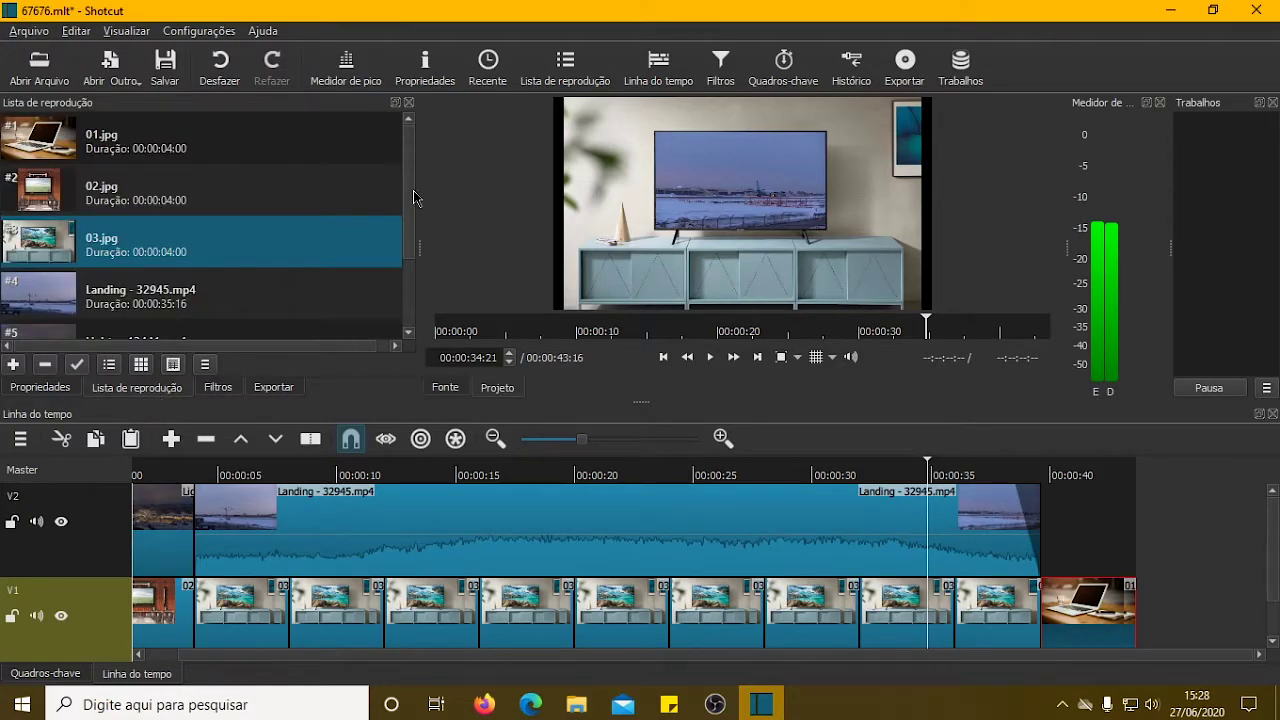
{"action": "mouse_move", "coordinate": [409, 192]}
{"action": "left_mouse_down"}
{"action": "mouse_move", "coordinate": [406, 251]}
{"action": "mouse_move", "coordinate": [408, 205]}
{"action": "left_mouse_up"}
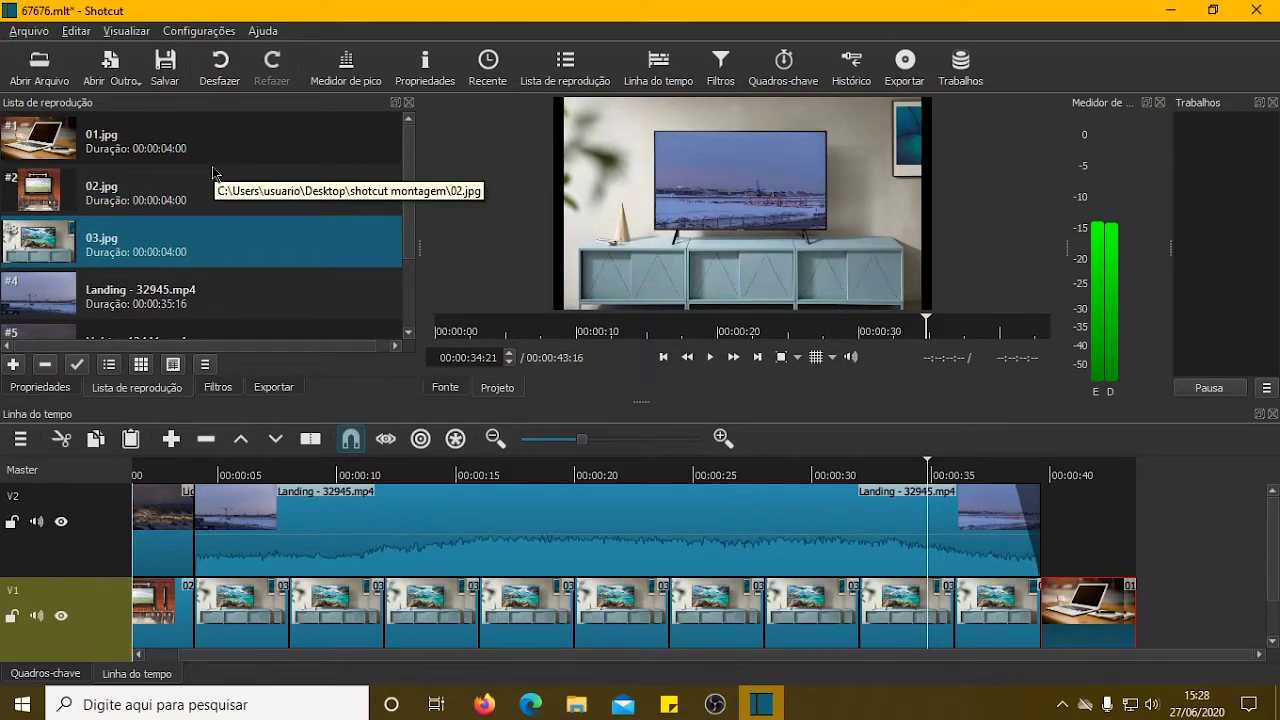
{"action": "left_click", "coordinate": [52, 392]}
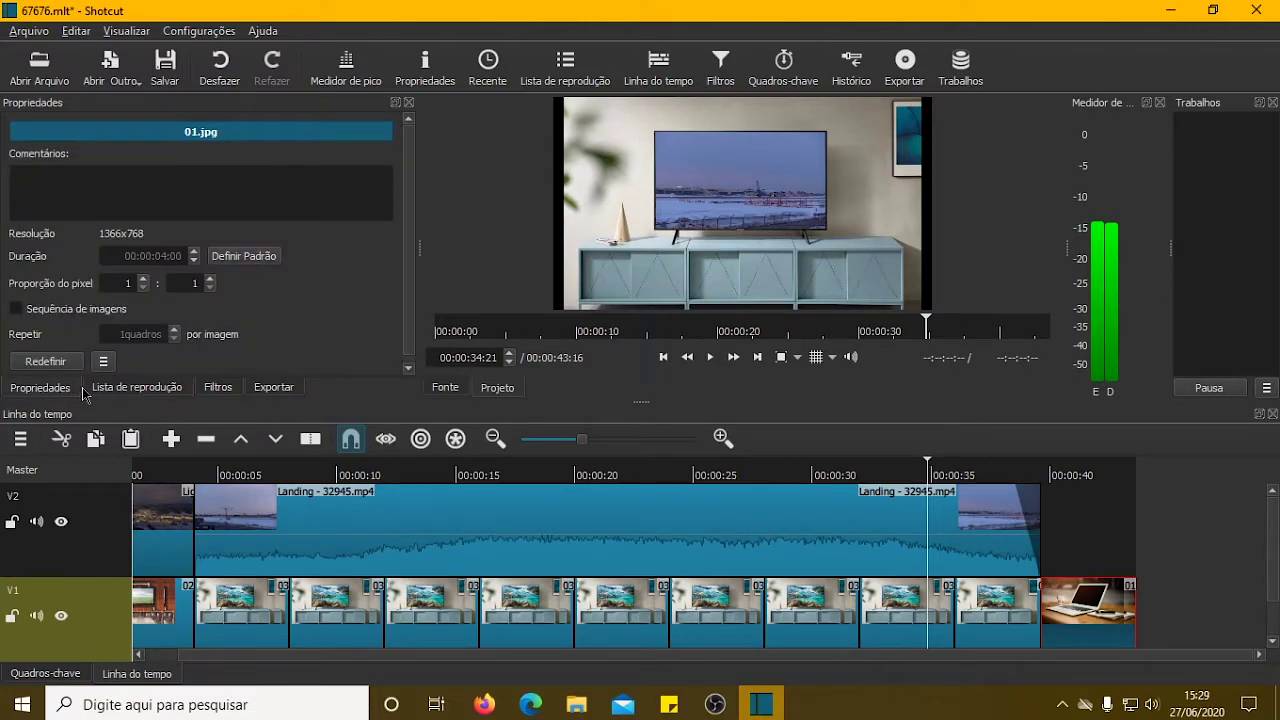
{"action": "left_click", "coordinate": [219, 388]}
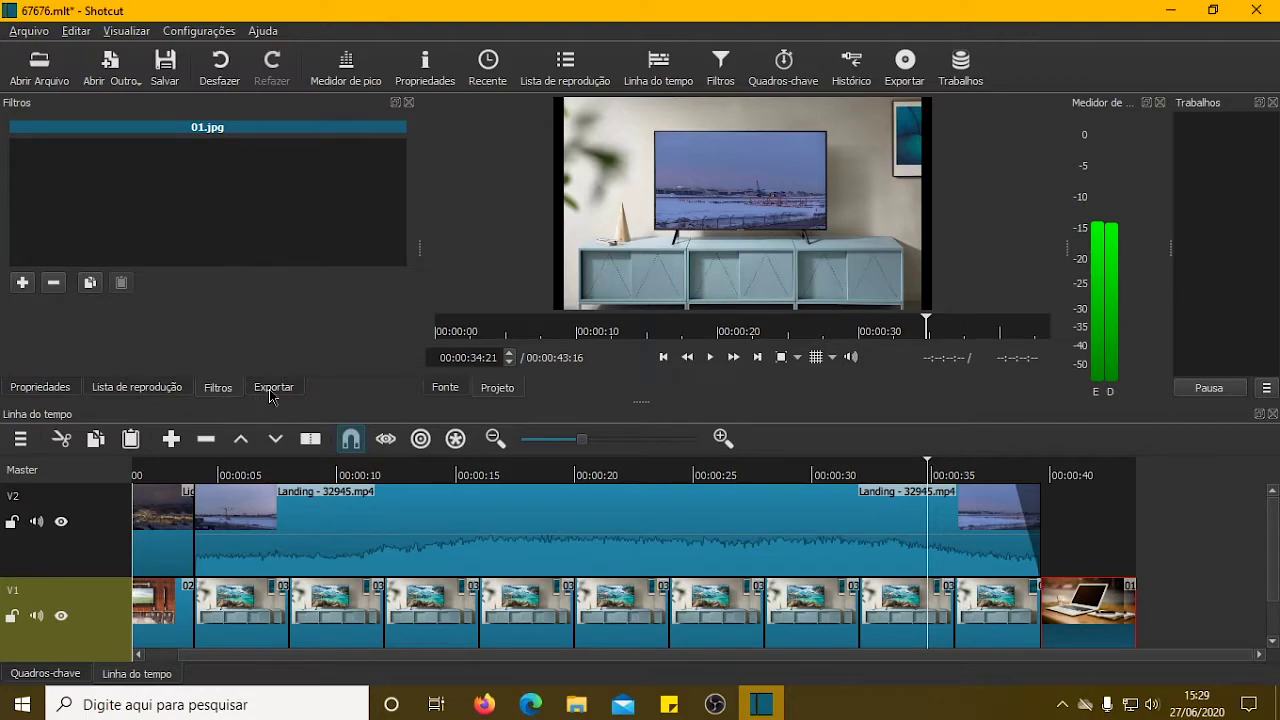
Append four more copies of 01.jpg from the playlist to the end of track V1.
{"action": "left_click", "coordinate": [137, 388]}
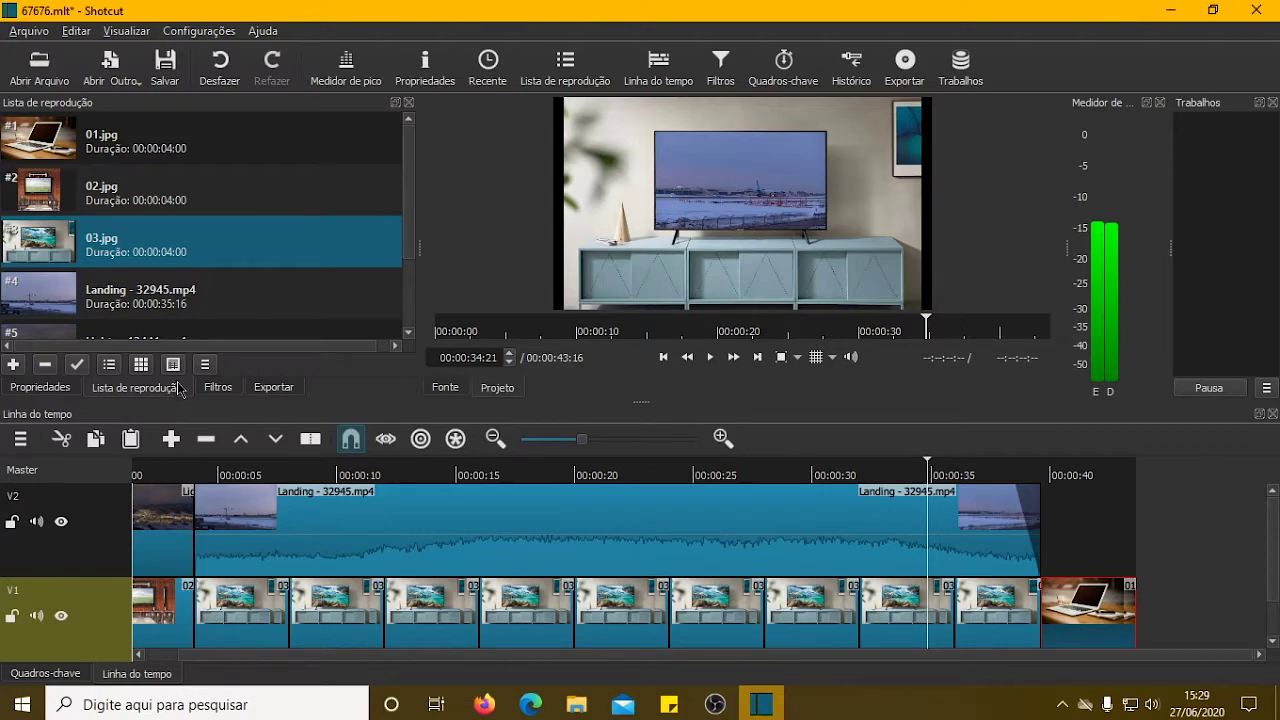
{"action": "left_click_drag", "start_coordinate": [100, 142], "coordinate": [1143, 593]}
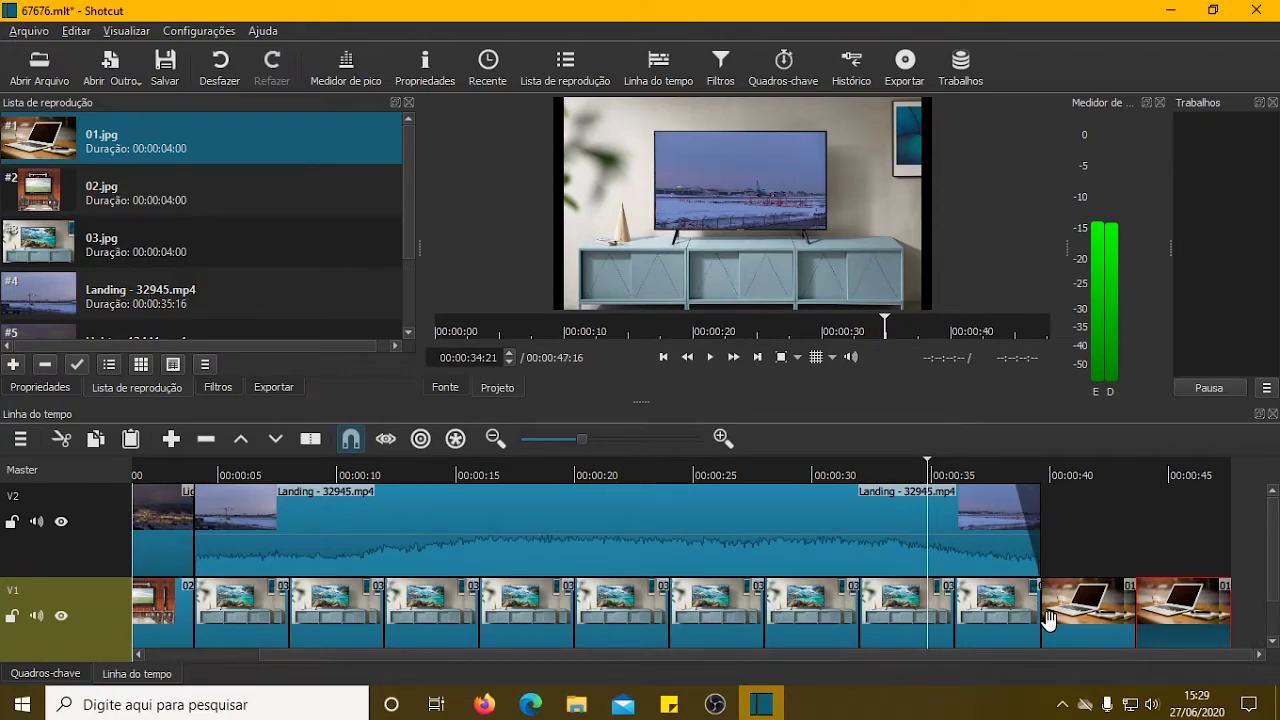
{"action": "mouse_move", "coordinate": [585, 446]}
{"action": "left_mouse_down"}
{"action": "mouse_move", "coordinate": [530, 448]}
{"action": "mouse_move", "coordinate": [575, 446]}
{"action": "left_mouse_up"}
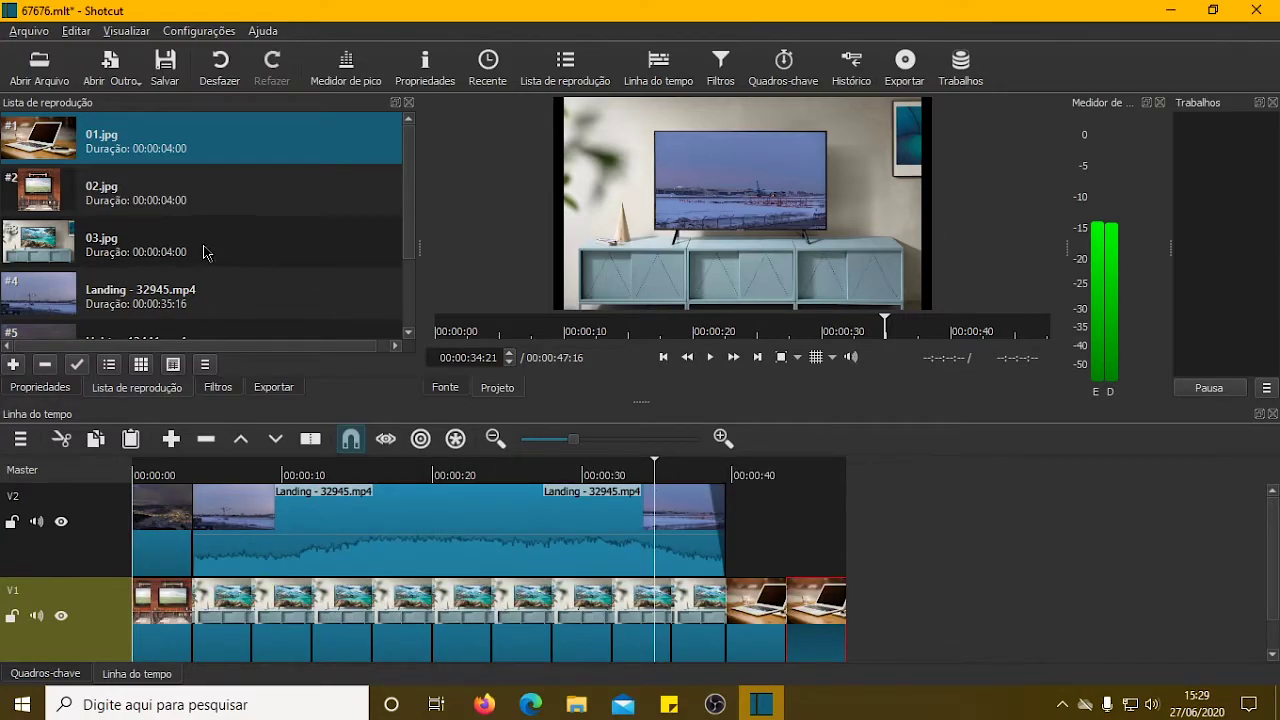
{"action": "left_click_drag", "start_coordinate": [38, 140], "coordinate": [857, 625]}
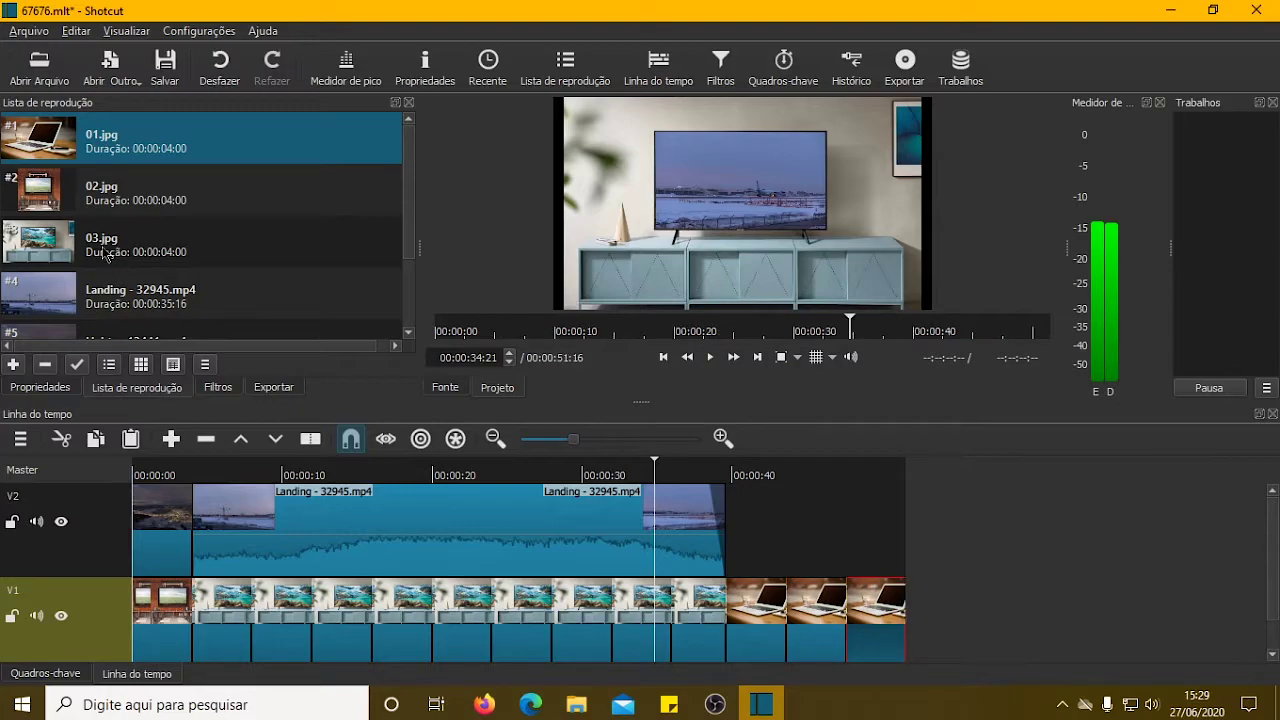
{"action": "left_click_drag", "start_coordinate": [30, 138], "coordinate": [911, 620]}
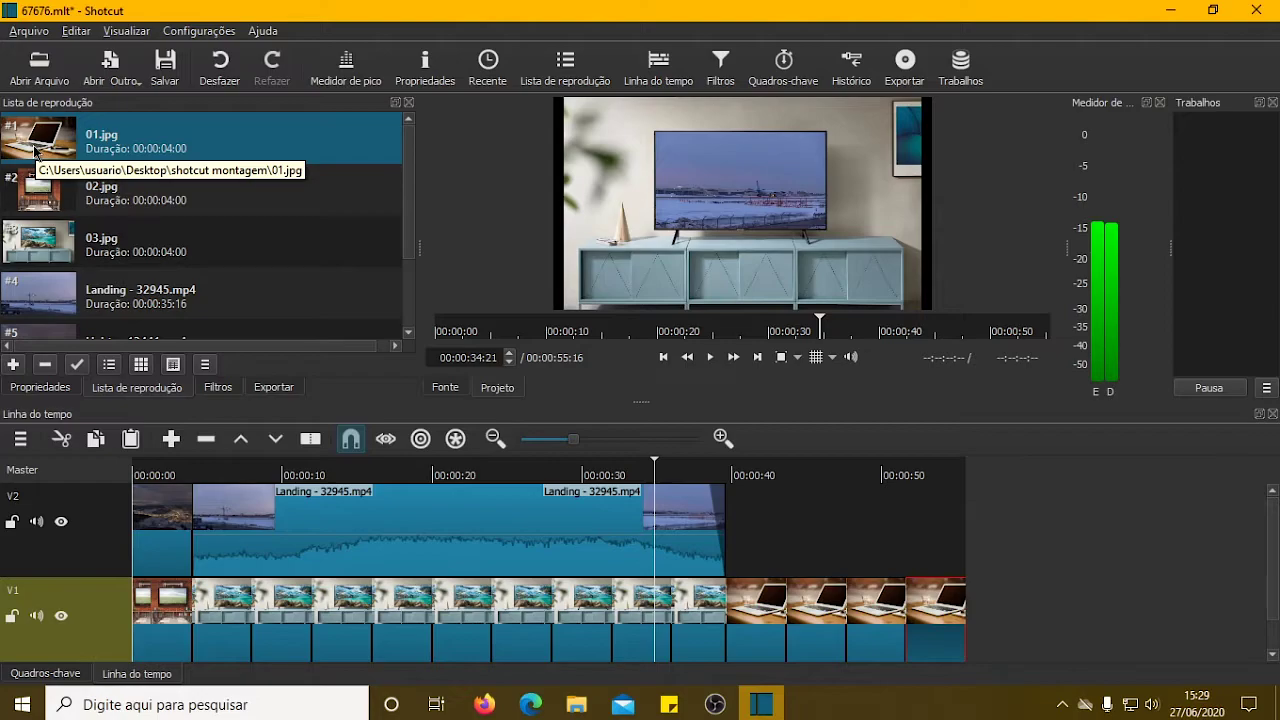
{"action": "left_click_drag", "start_coordinate": [28, 148], "coordinate": [995, 638]}
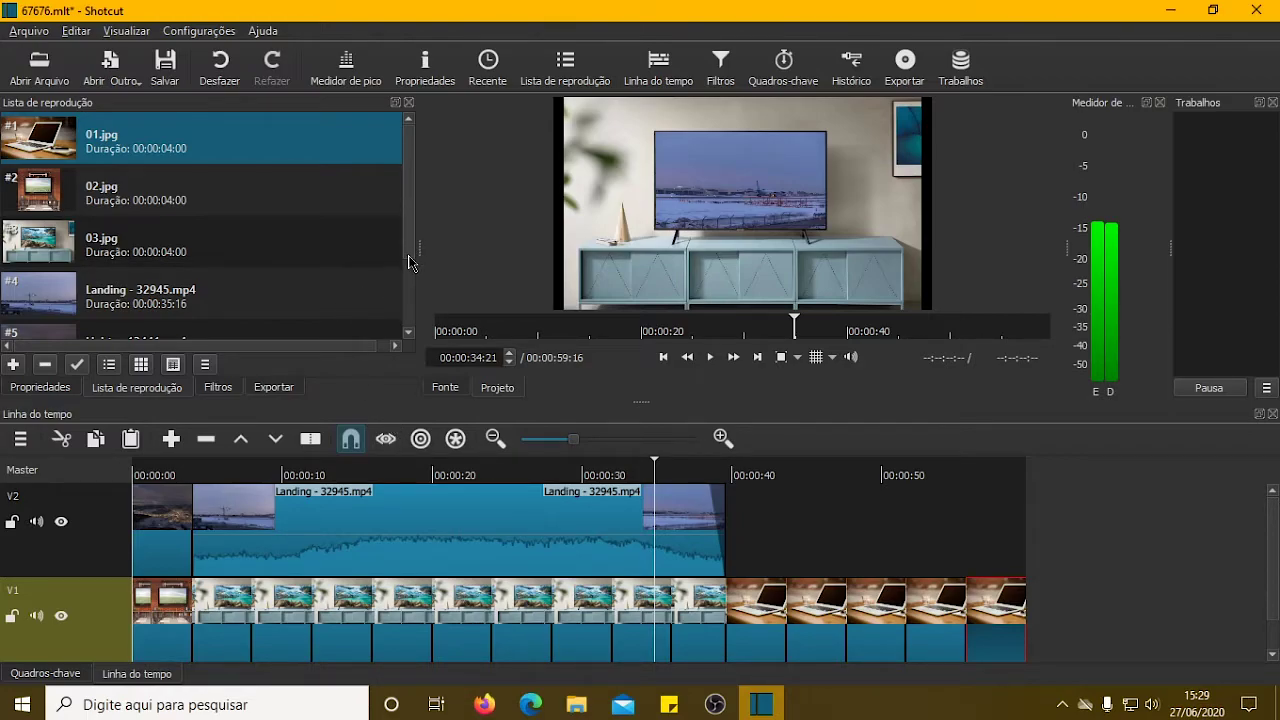
Place Landing - 32945.mp4 from the playlist on V2 directly after the first Landing clip, above the 01.jpg images.
{"action": "scroll", "coordinate": [409, 262], "scroll_direction": "down", "scroll_amount": 1}
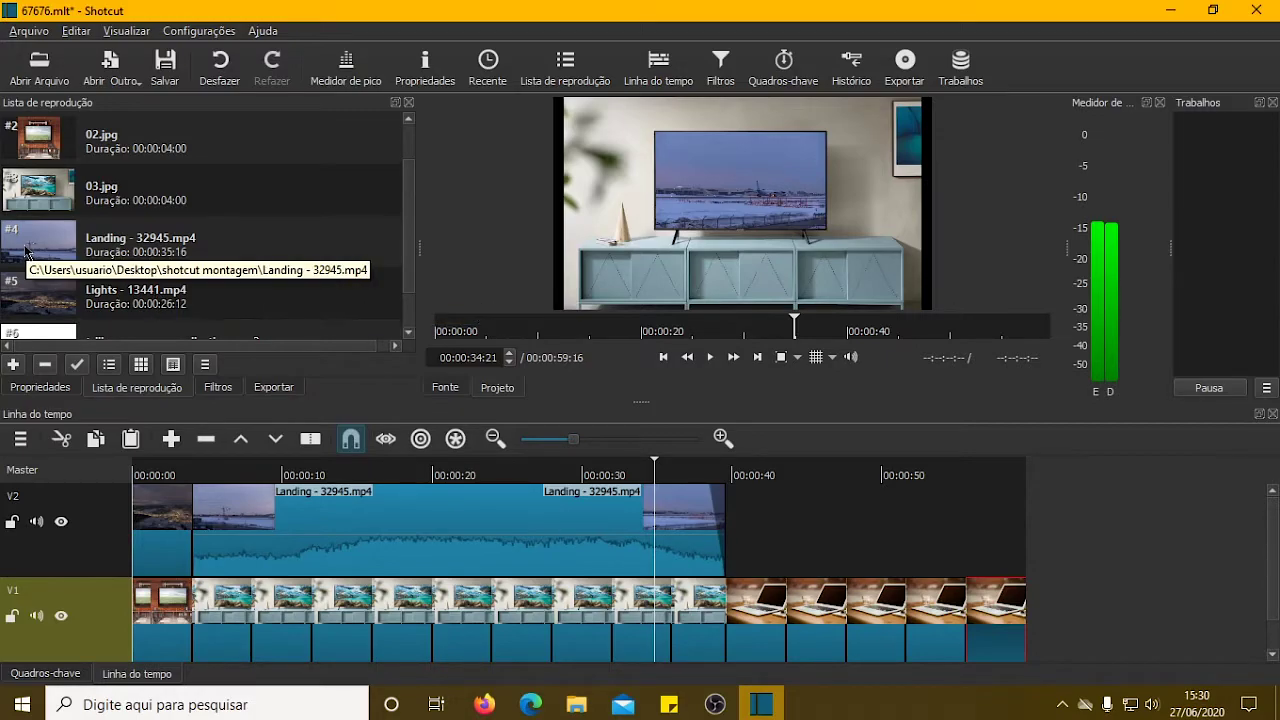
{"action": "left_click_drag", "start_coordinate": [52, 244], "coordinate": [799, 522]}
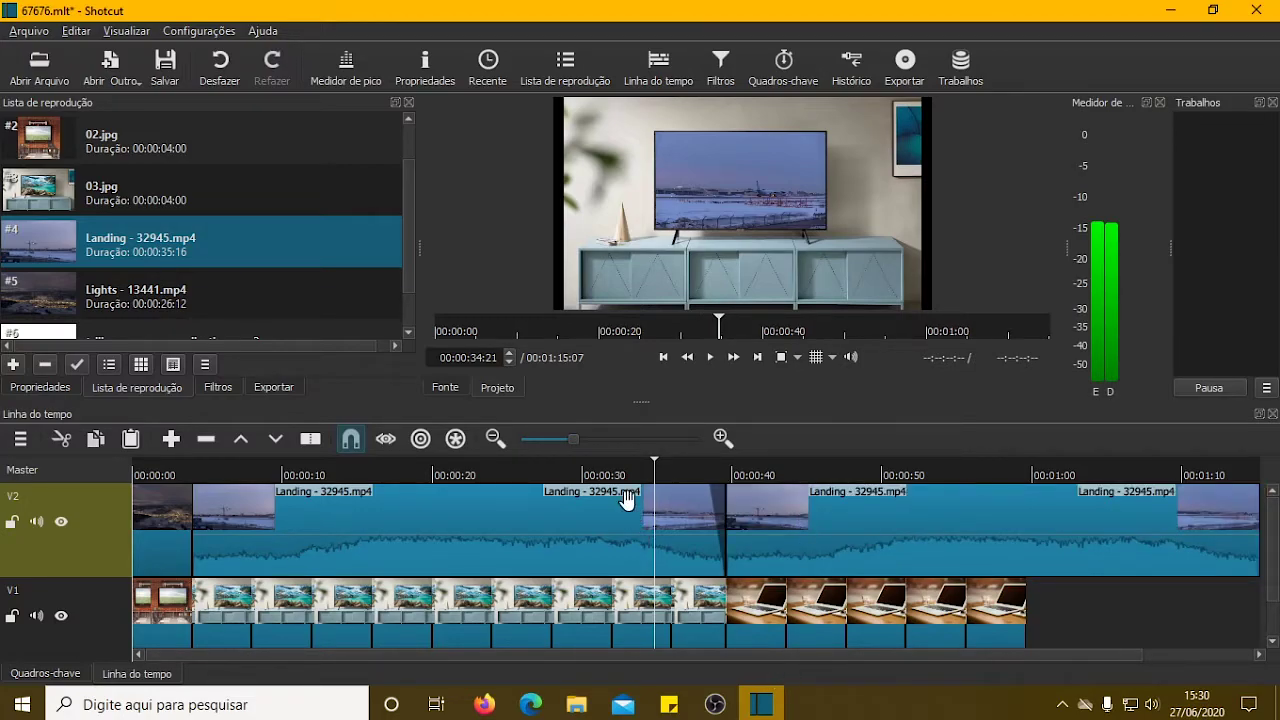
{"action": "left_click_drag", "start_coordinate": [575, 447], "coordinate": [558, 446]}
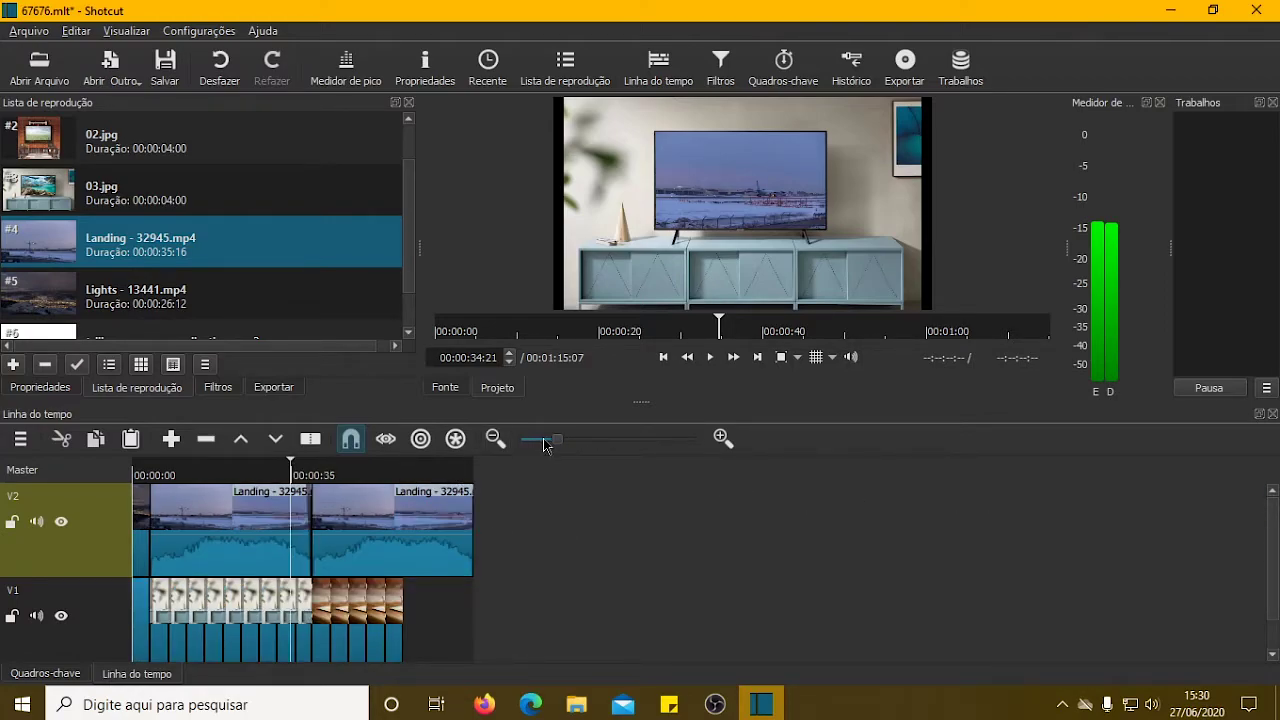
Split the second Landing clip on V2 at 00:00:59:15, where the 01.jpg images end, and select the excess part.
{"action": "left_click_drag", "start_coordinate": [559, 440], "coordinate": [595, 446]}
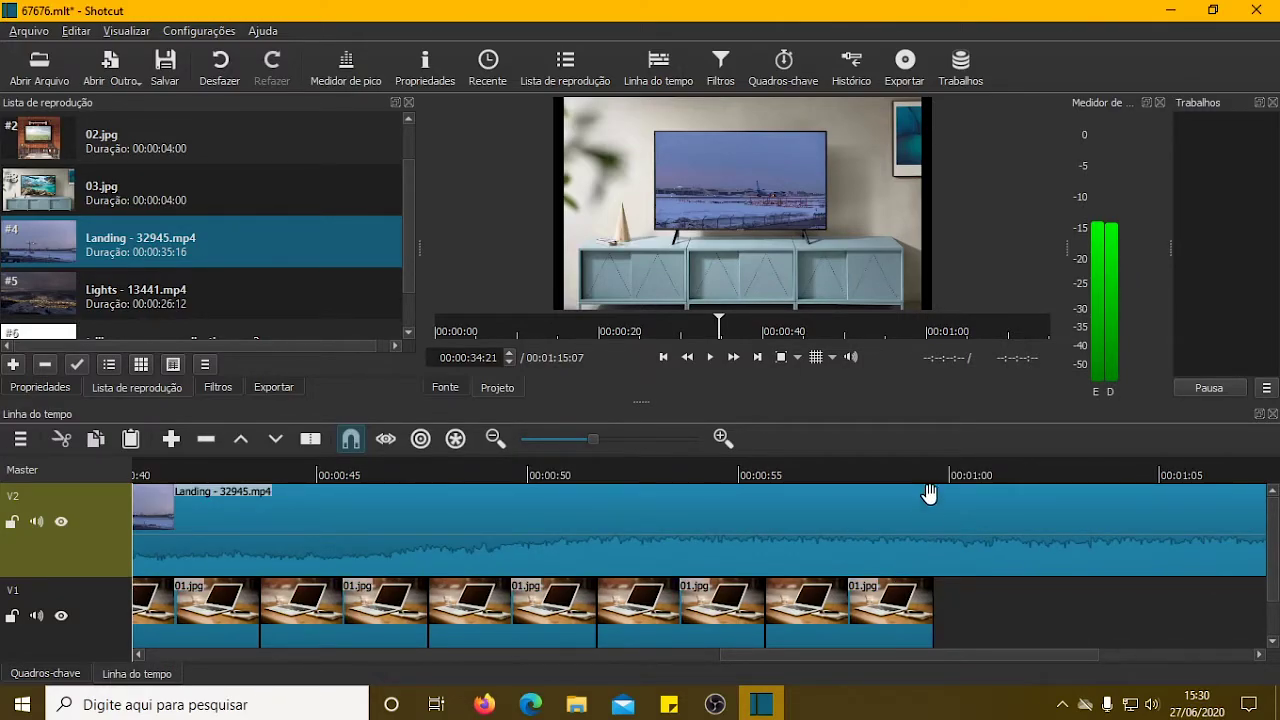
{"action": "left_click", "coordinate": [886, 465]}
{"action": "left_click_drag", "start_coordinate": [888, 465], "coordinate": [934, 469]}
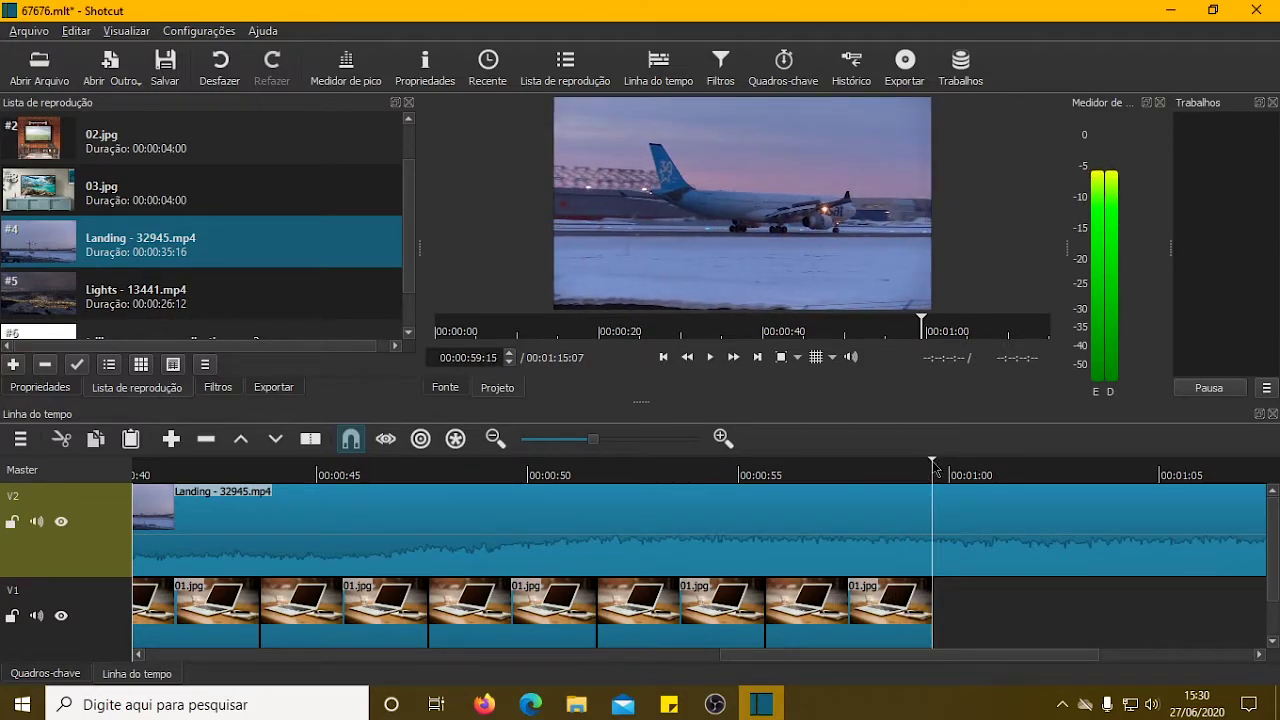
{"action": "left_click", "coordinate": [275, 440]}
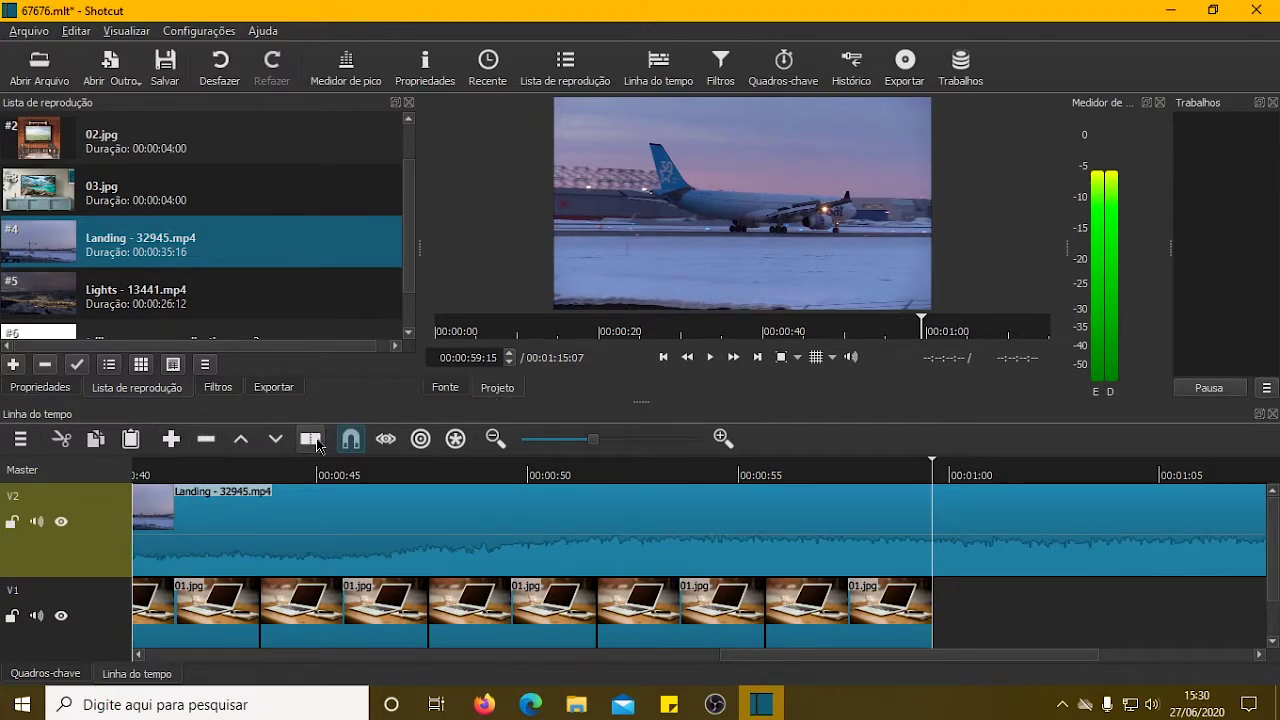
{"action": "left_click", "coordinate": [1008, 568]}
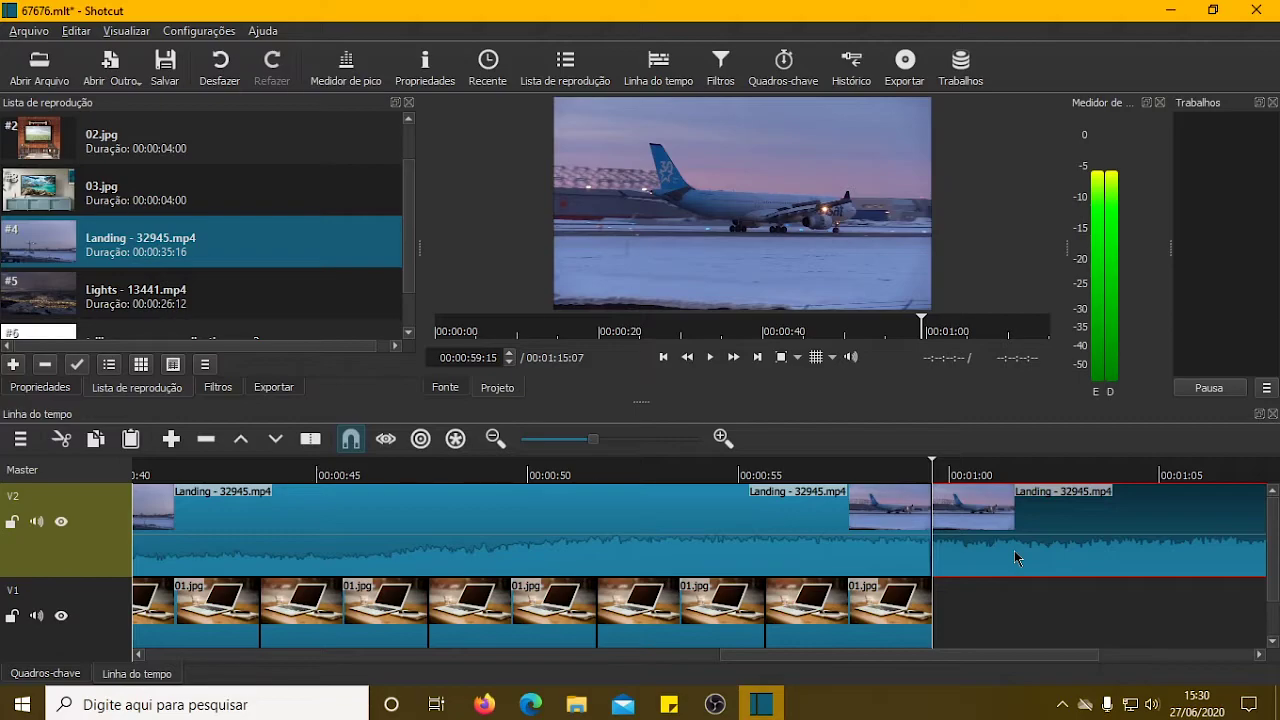
Delete the excess part of the second Landing clip and play back the transition into the 01.jpg section from about 00:00:39.
{"action": "key", "text": "Delete"}
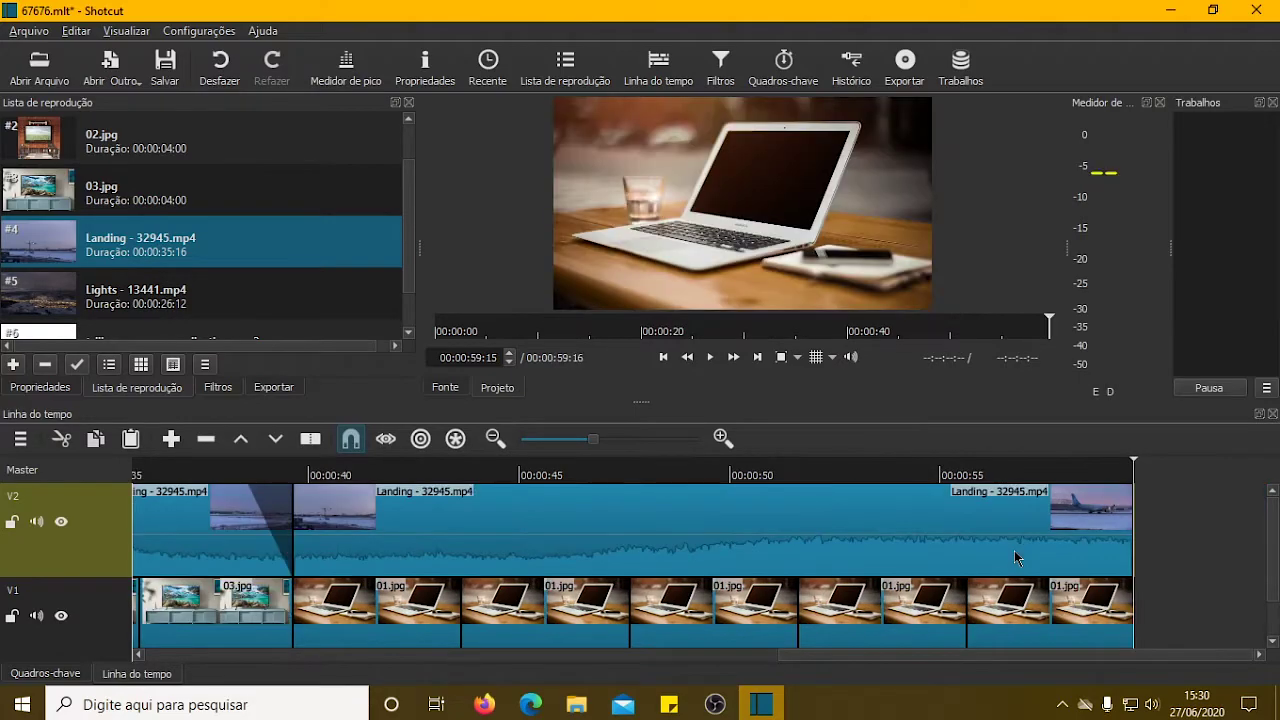
{"action": "left_click", "coordinate": [298, 482]}
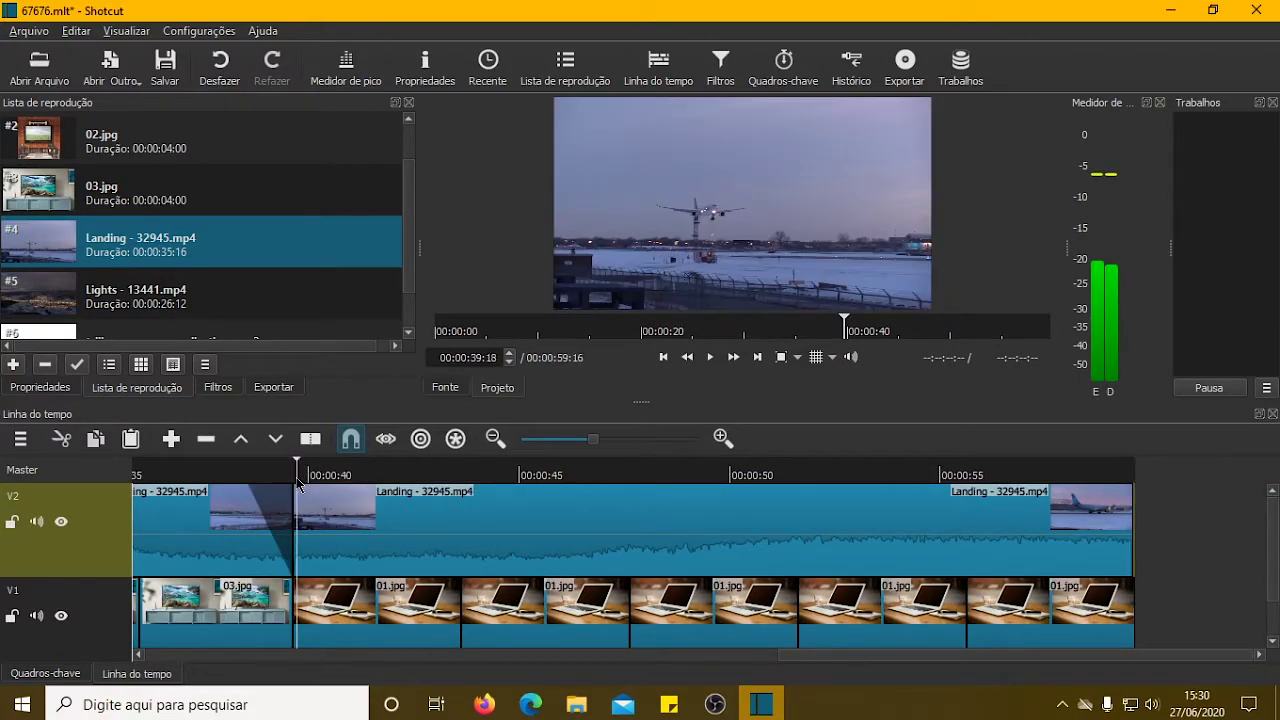
{"action": "left_click_drag", "start_coordinate": [298, 466], "coordinate": [281, 466]}
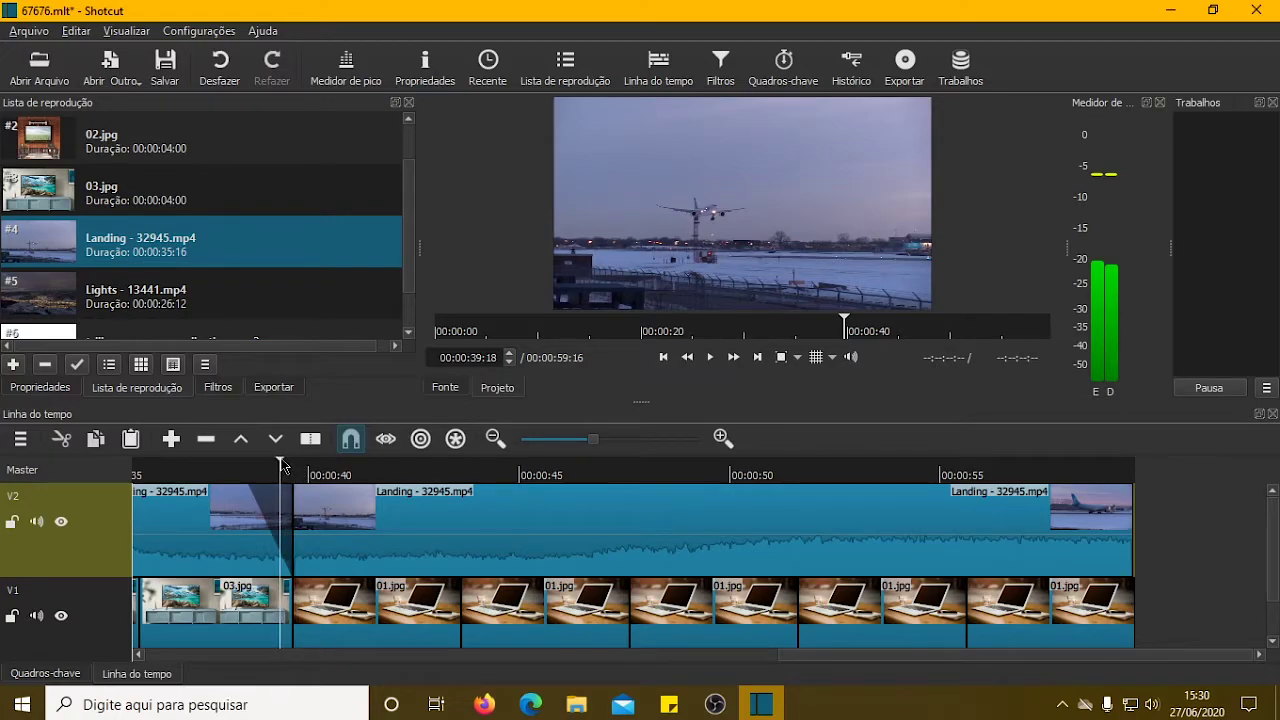
{"action": "left_click", "coordinate": [711, 358]}
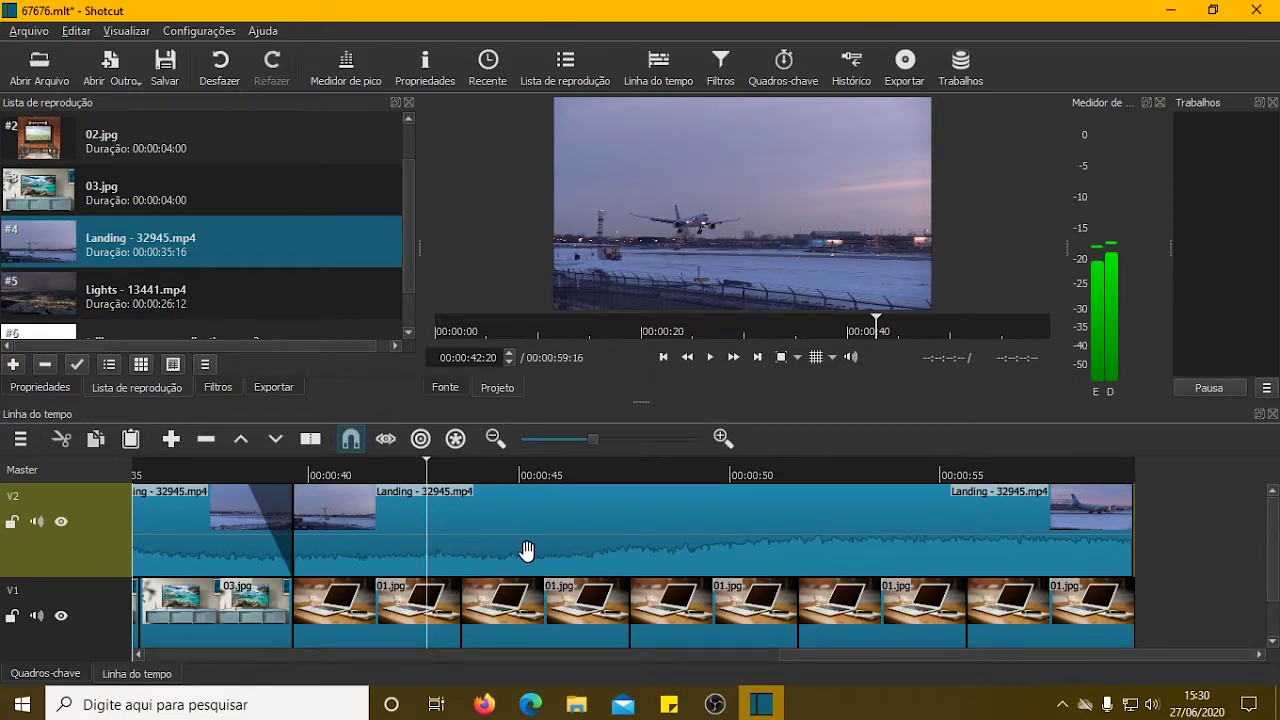
Add the Corner Pin video filter to the second Landing - 32945.mp4 clip on V2.
{"action": "left_click", "coordinate": [577, 527]}
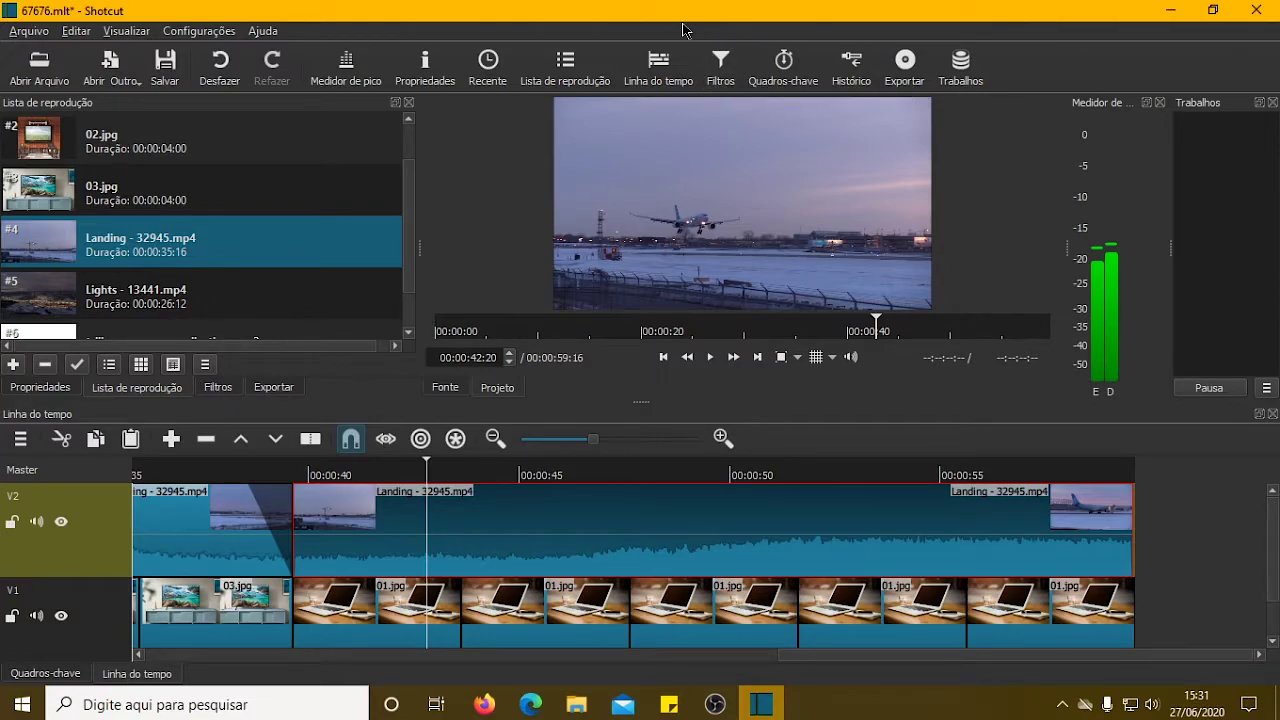
{"action": "left_click", "coordinate": [218, 388]}
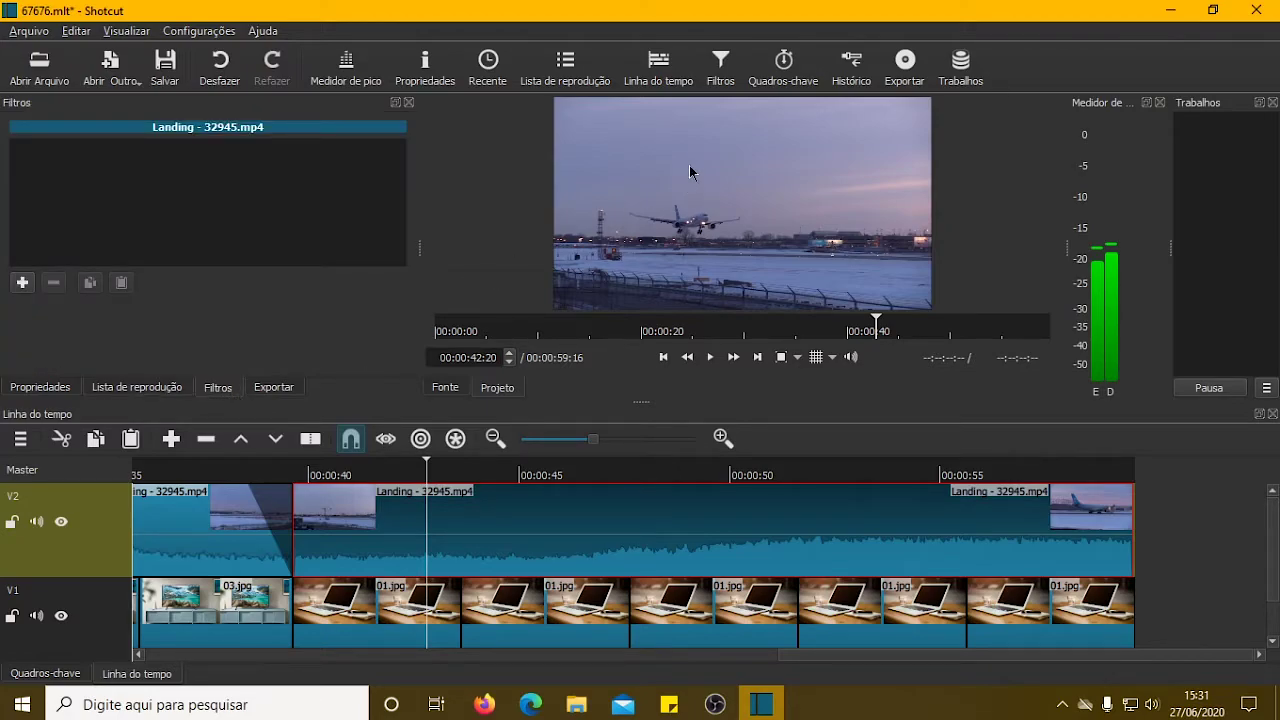
{"action": "left_click", "coordinate": [722, 63]}
{"action": "left_click", "coordinate": [22, 284]}
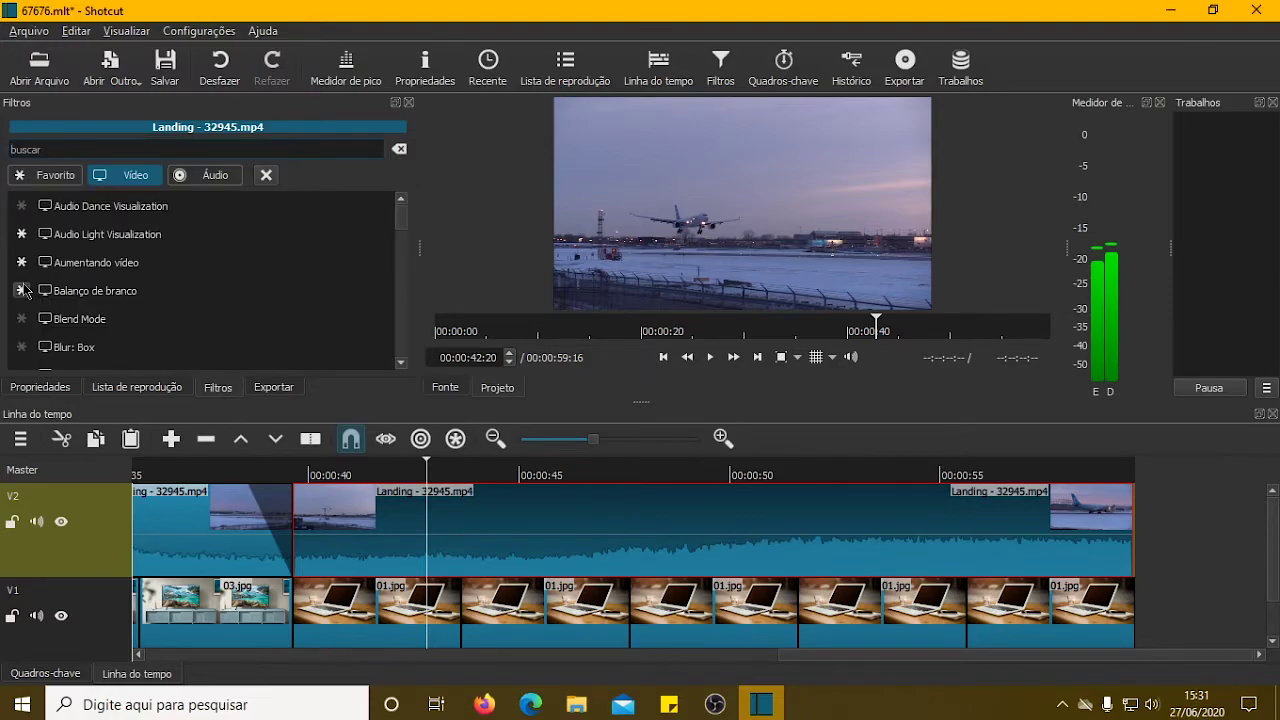
{"action": "scroll", "coordinate": [153, 291], "scroll_direction": "down", "scroll_amount": 2}
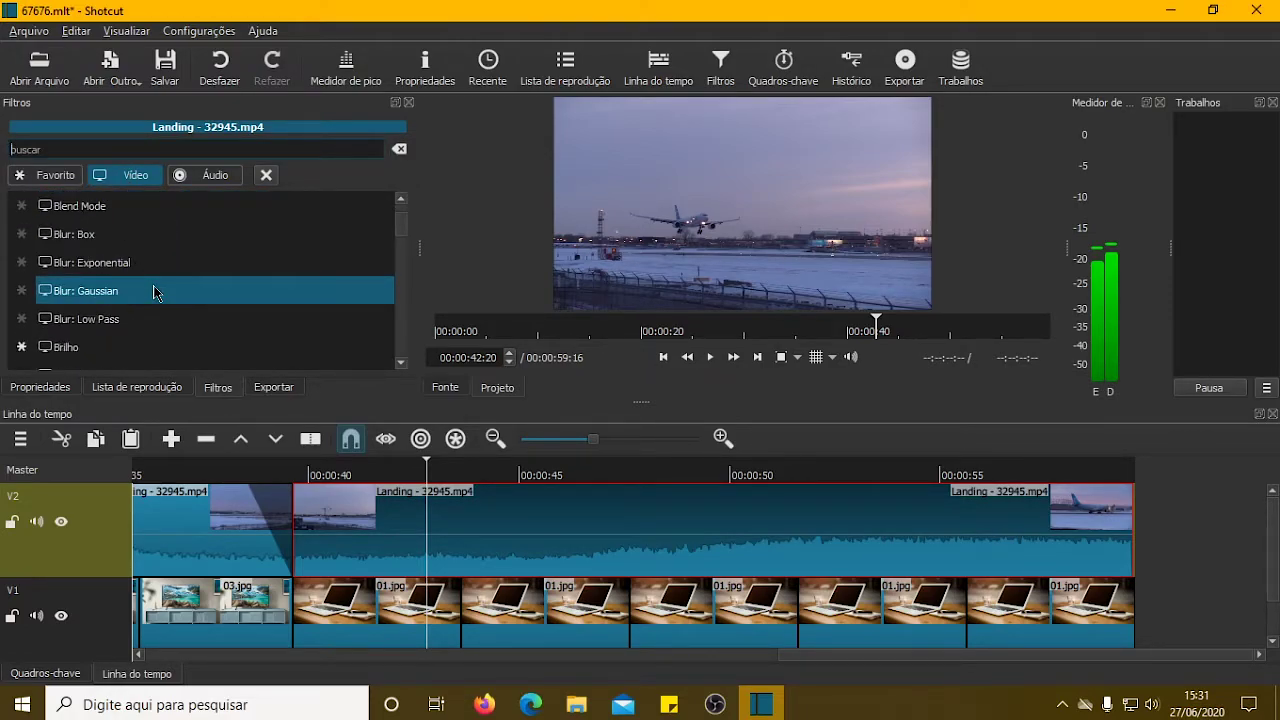
{"action": "scroll", "coordinate": [155, 292], "scroll_direction": "down", "scroll_amount": 2}
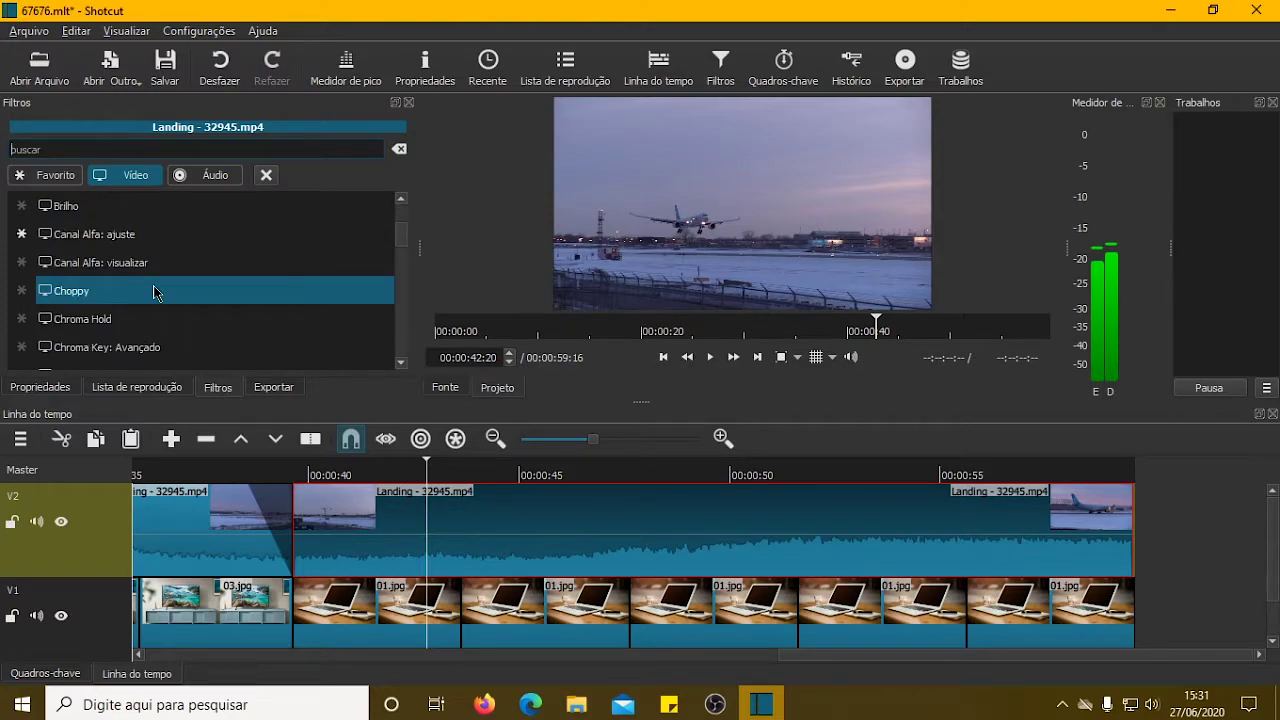
{"action": "scroll", "coordinate": [155, 292], "scroll_direction": "down", "scroll_amount": 1}
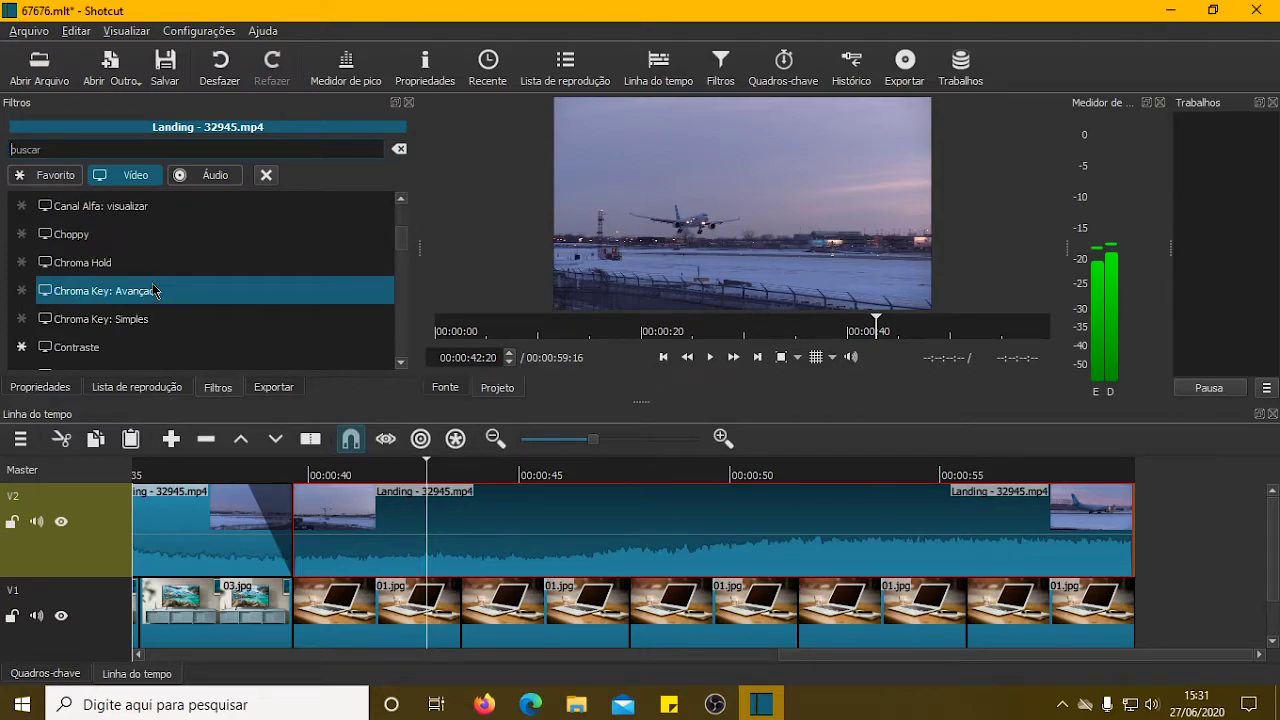
{"action": "scroll", "coordinate": [152, 290], "scroll_direction": "down", "scroll_amount": 1}
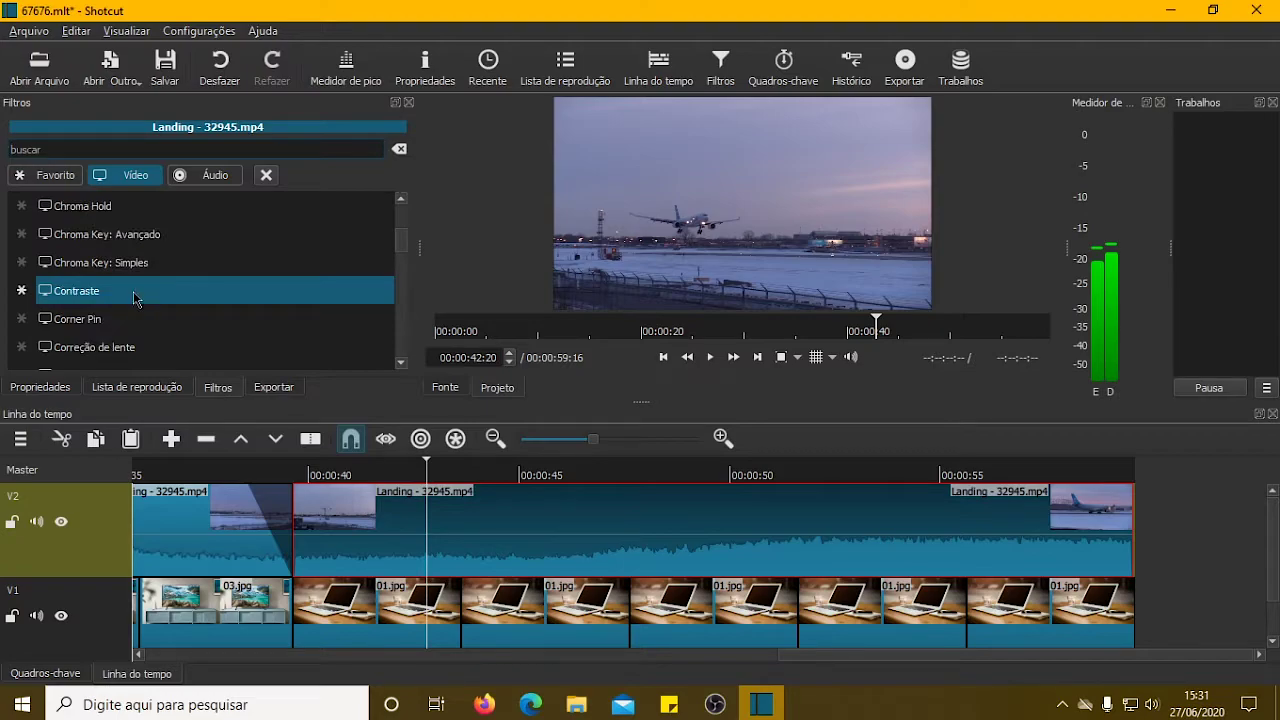
{"action": "left_click", "coordinate": [134, 319]}
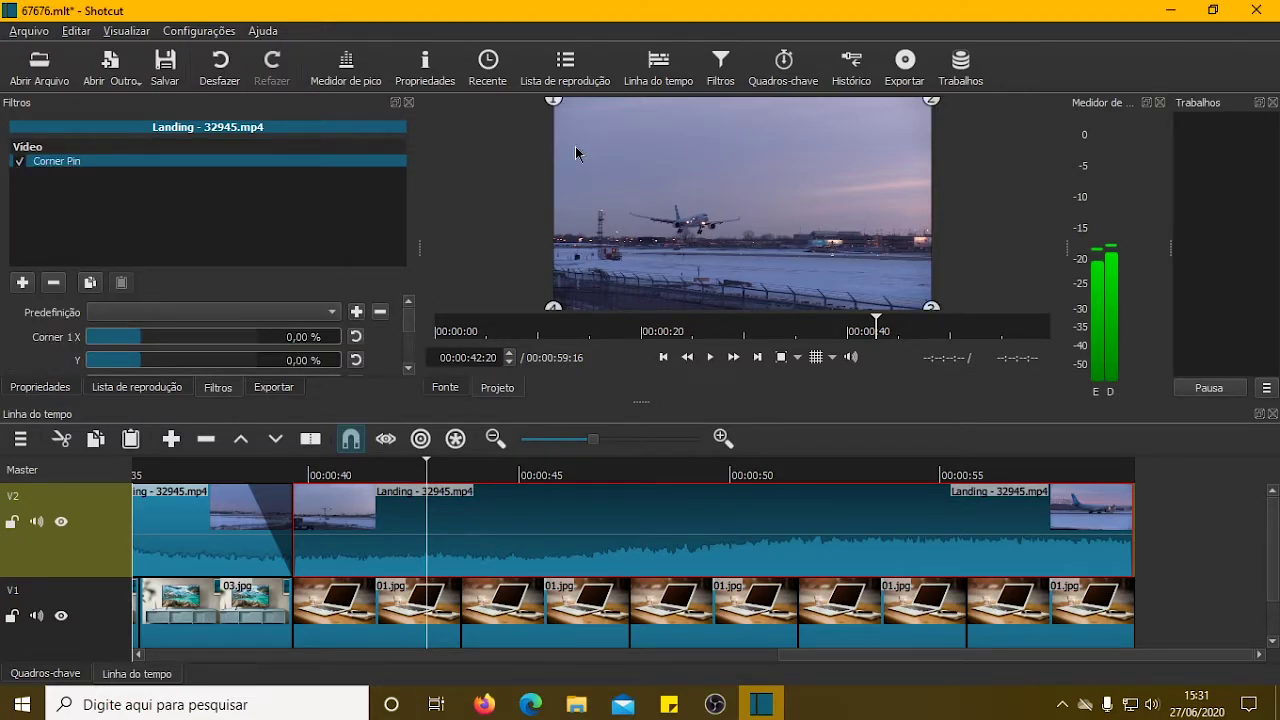
Enlarge the preview area and pull Corner Pin points 1, 3 and 2 inward to roughly shrink the Landing video over the laptop image.
{"action": "left_click_drag", "start_coordinate": [641, 402], "coordinate": [640, 455]}
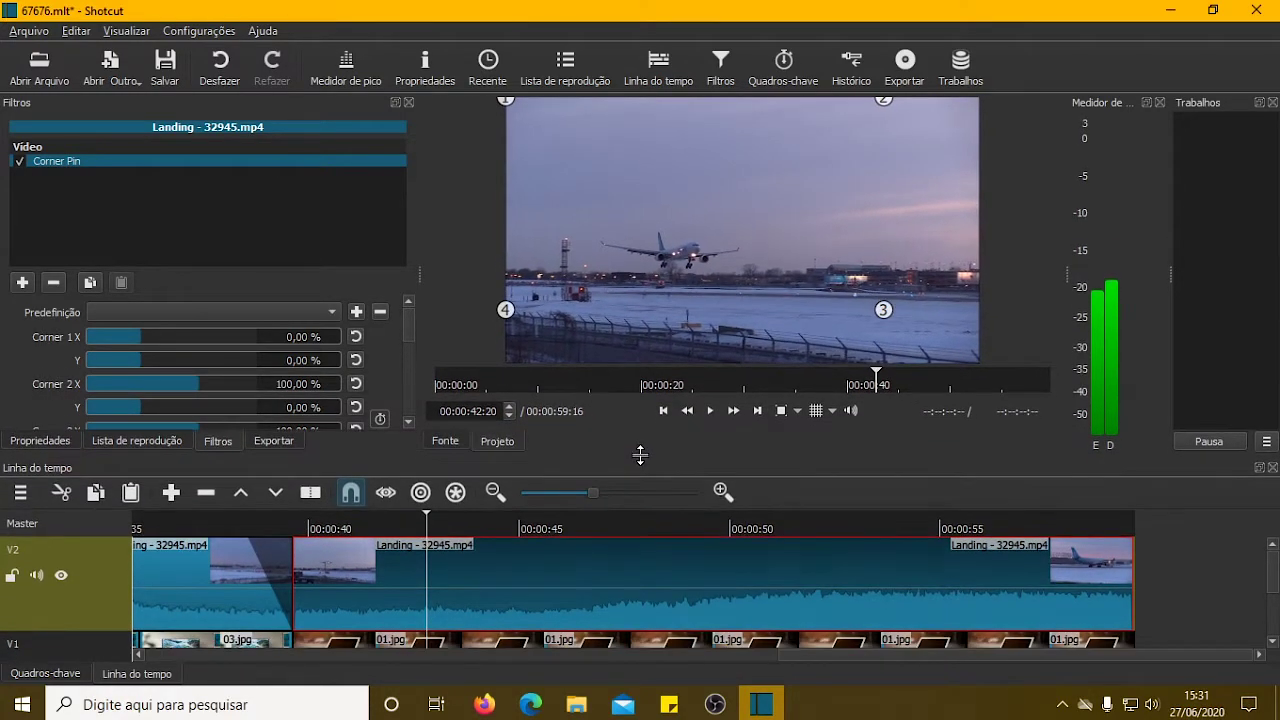
{"action": "left_click_drag", "start_coordinate": [506, 99], "coordinate": [538, 128]}
{"action": "left_click_drag", "start_coordinate": [881, 310], "coordinate": [809, 304]}
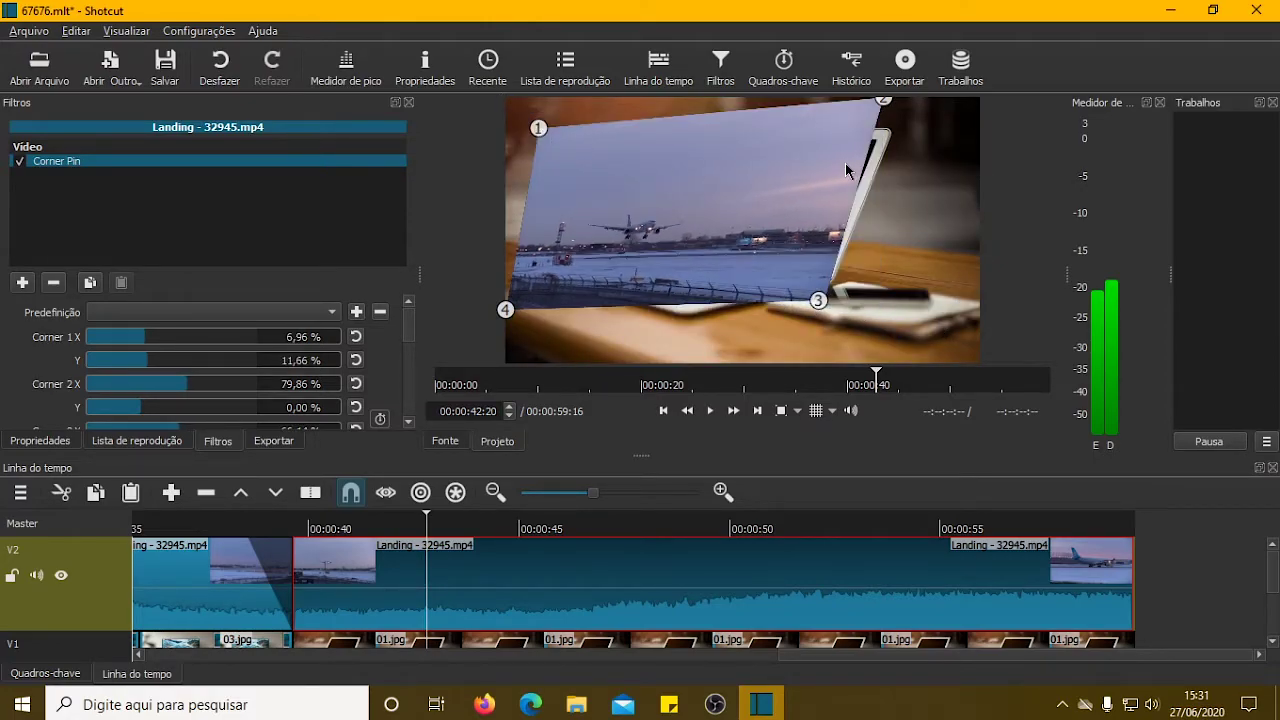
{"action": "left_click_drag", "start_coordinate": [883, 103], "coordinate": [867, 125]}
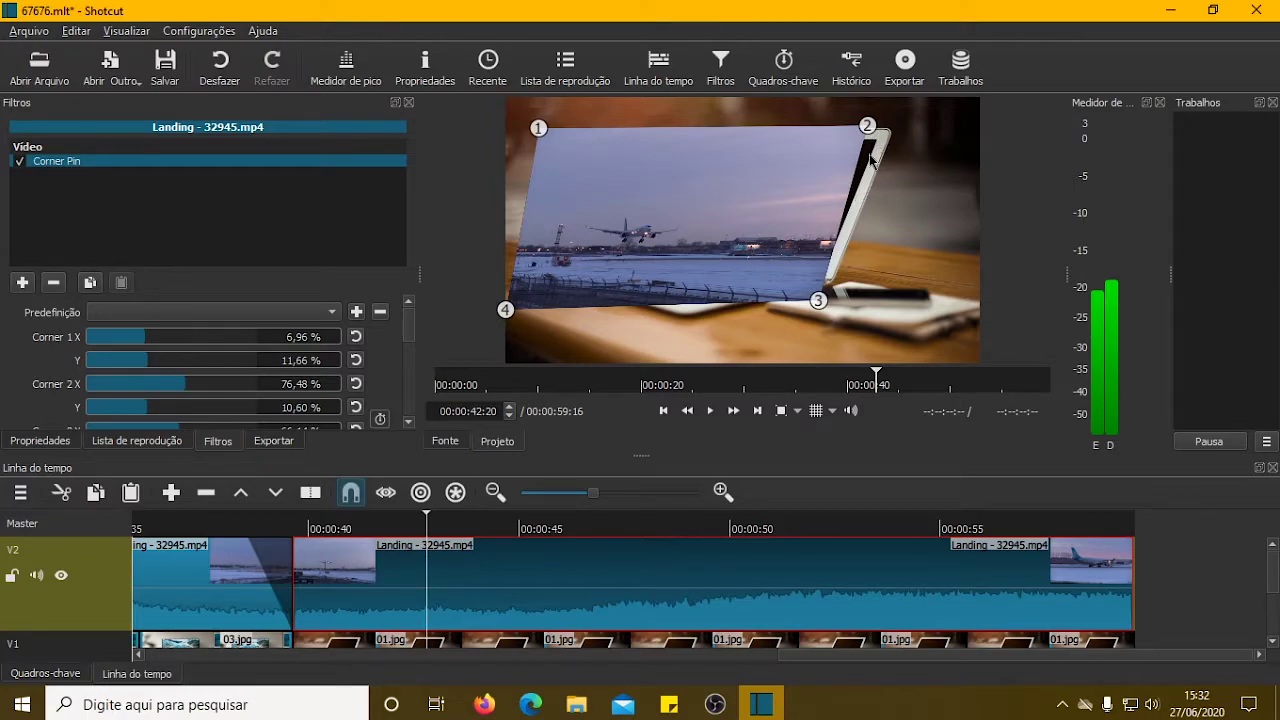
Magnify the preview to 100% and place Corner Pin point 2 at the laptop display's upper-right corner, about 78% X and 16% Y.
{"action": "left_click", "coordinate": [798, 413]}
{"action": "left_click", "coordinate": [819, 520]}
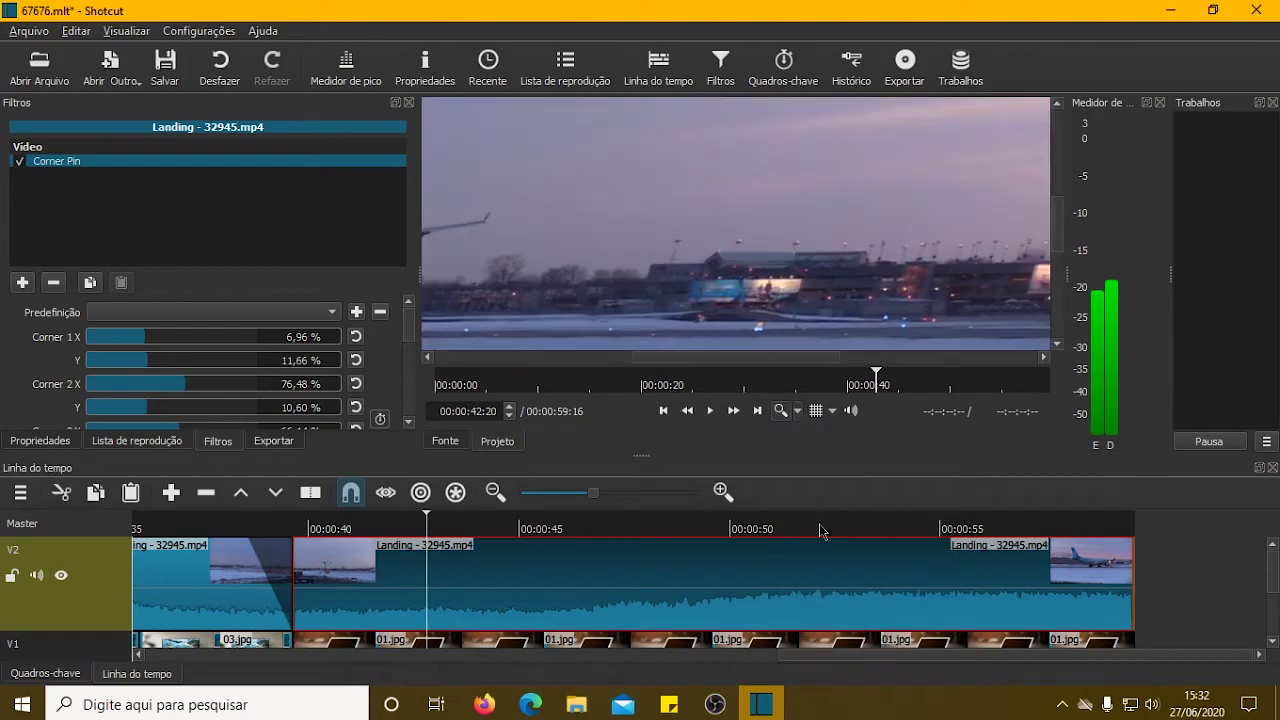
{"action": "left_click_drag", "start_coordinate": [811, 360], "coordinate": [867, 360]}
{"action": "left_click_drag", "start_coordinate": [1056, 228], "coordinate": [1063, 142]}
{"action": "left_click_drag", "start_coordinate": [876, 369], "coordinate": [916, 362]}
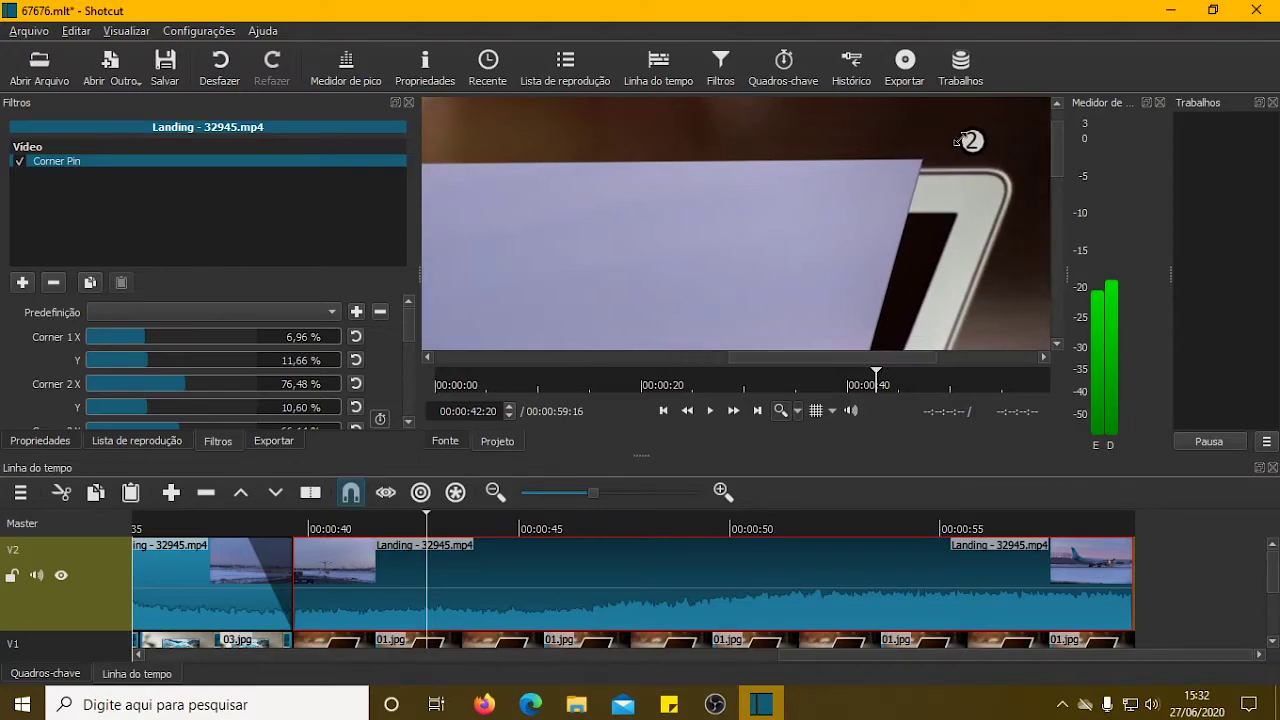
{"action": "left_click_drag", "start_coordinate": [968, 163], "coordinate": [938, 247]}
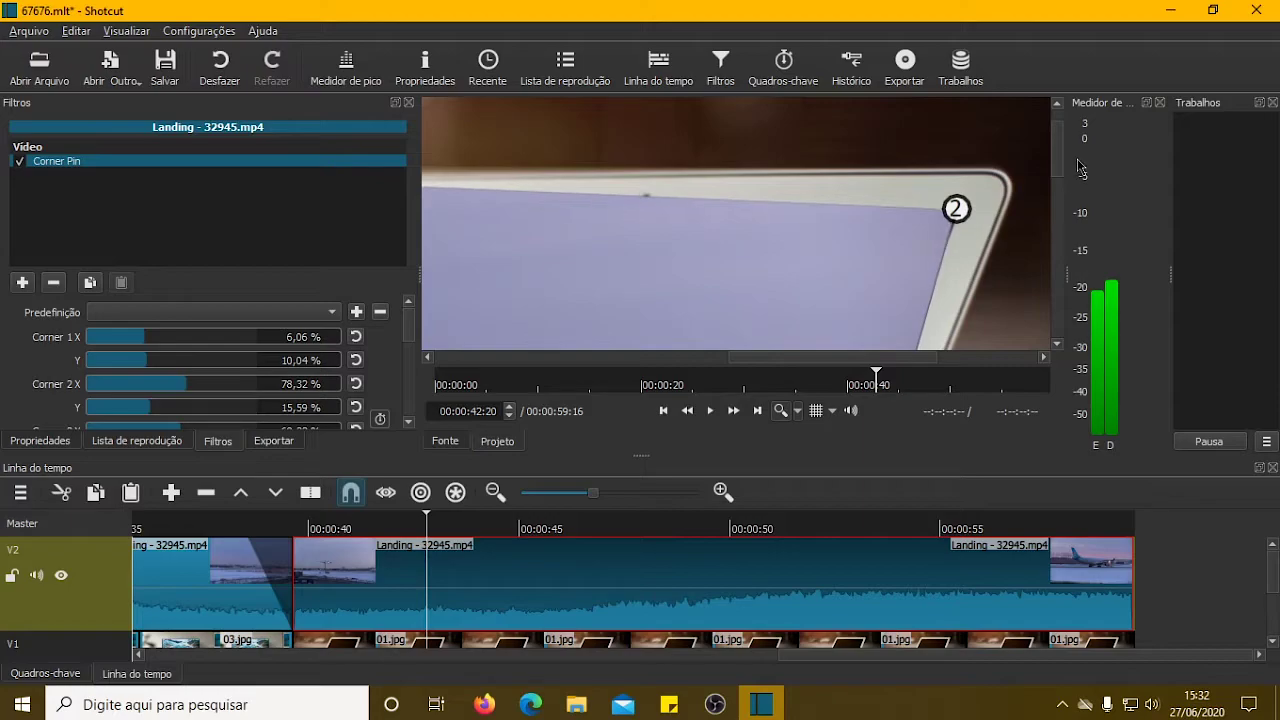
Place Corner Pin point 3 at the laptop display's lower-right corner and check the video's alignment along the right bezel.
{"action": "left_click_drag", "start_coordinate": [1055, 157], "coordinate": [1040, 285]}
{"action": "left_click_drag", "start_coordinate": [789, 268], "coordinate": [738, 121]}
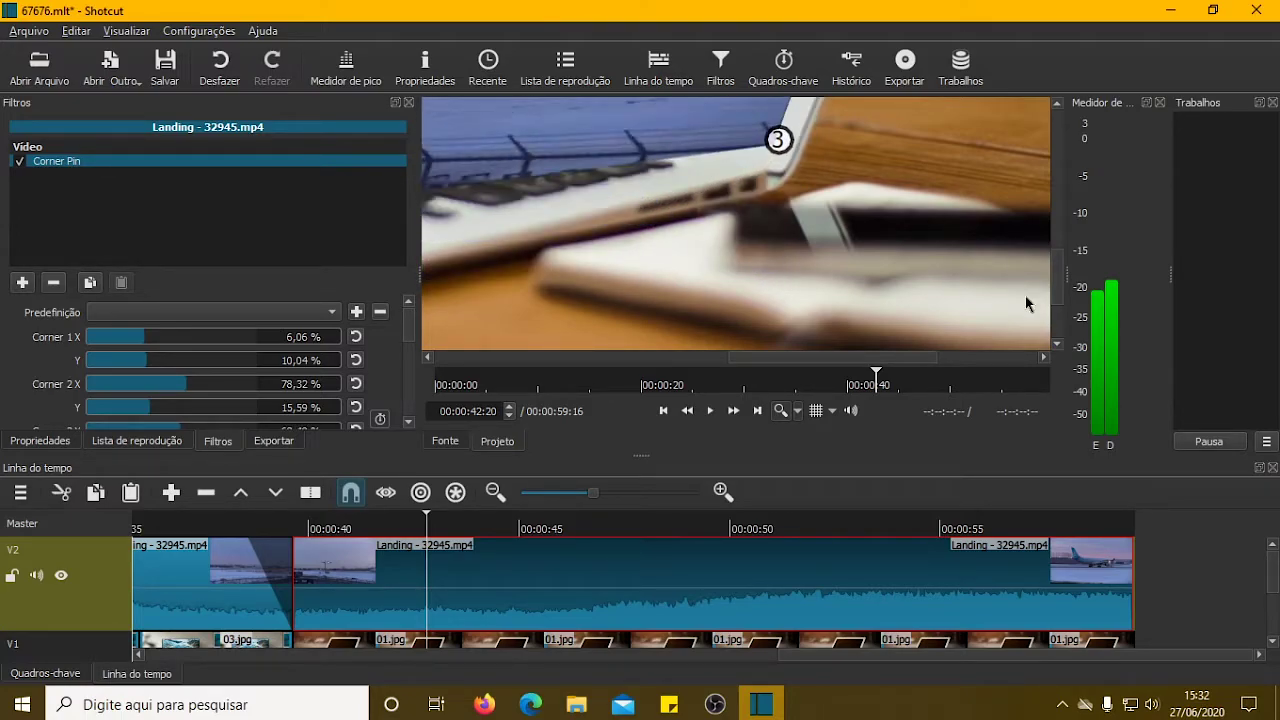
{"action": "left_click_drag", "start_coordinate": [1057, 300], "coordinate": [1056, 252]}
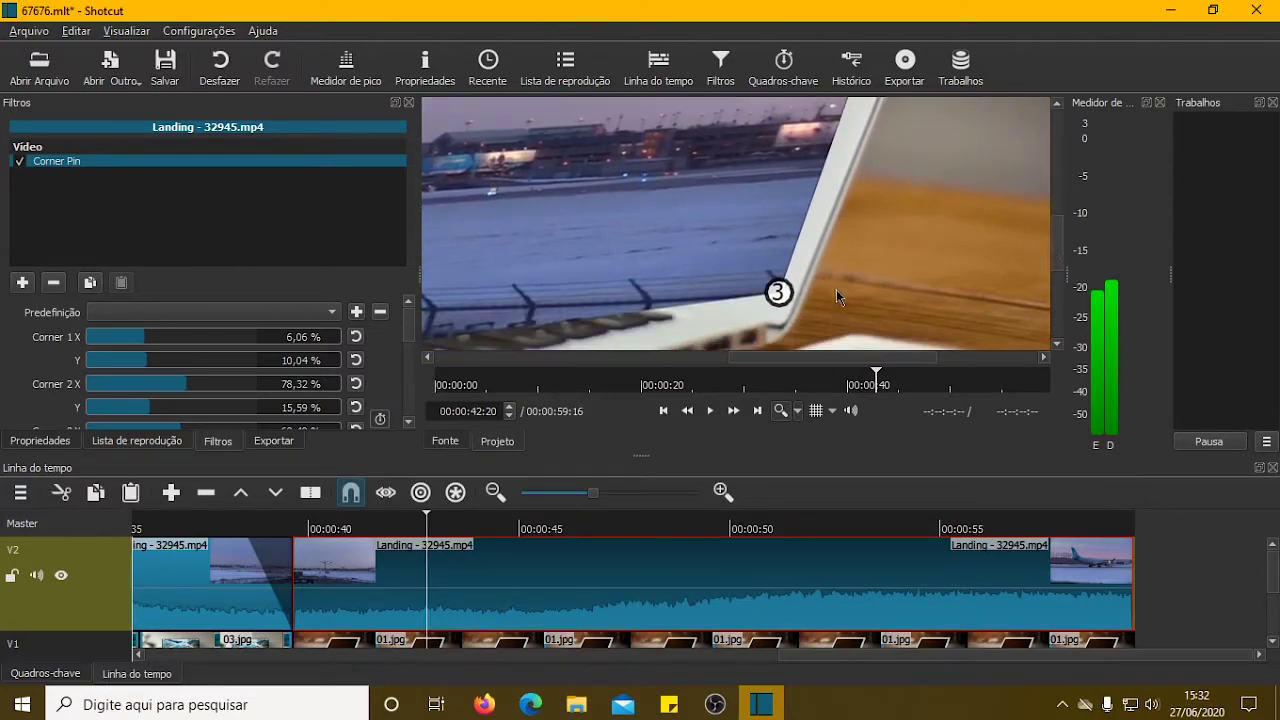
{"action": "left_click_drag", "start_coordinate": [746, 269], "coordinate": [734, 240]}
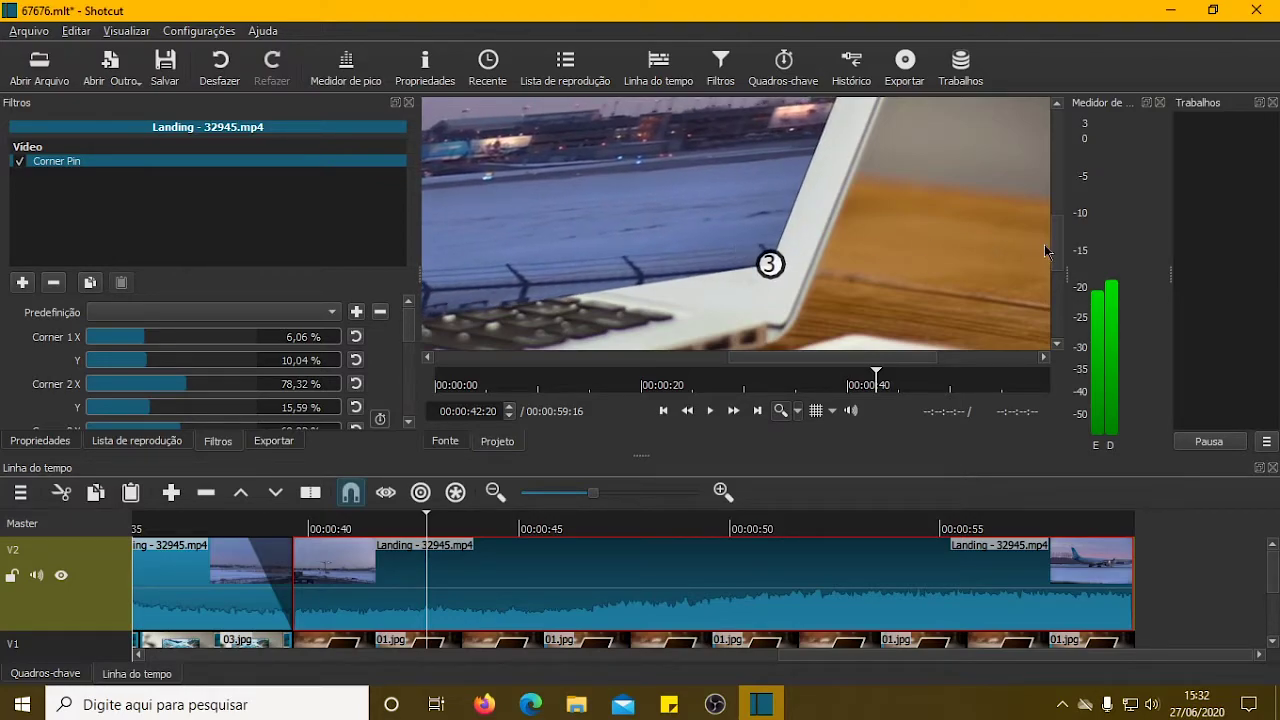
{"action": "left_click_drag", "start_coordinate": [1057, 253], "coordinate": [1057, 166]}
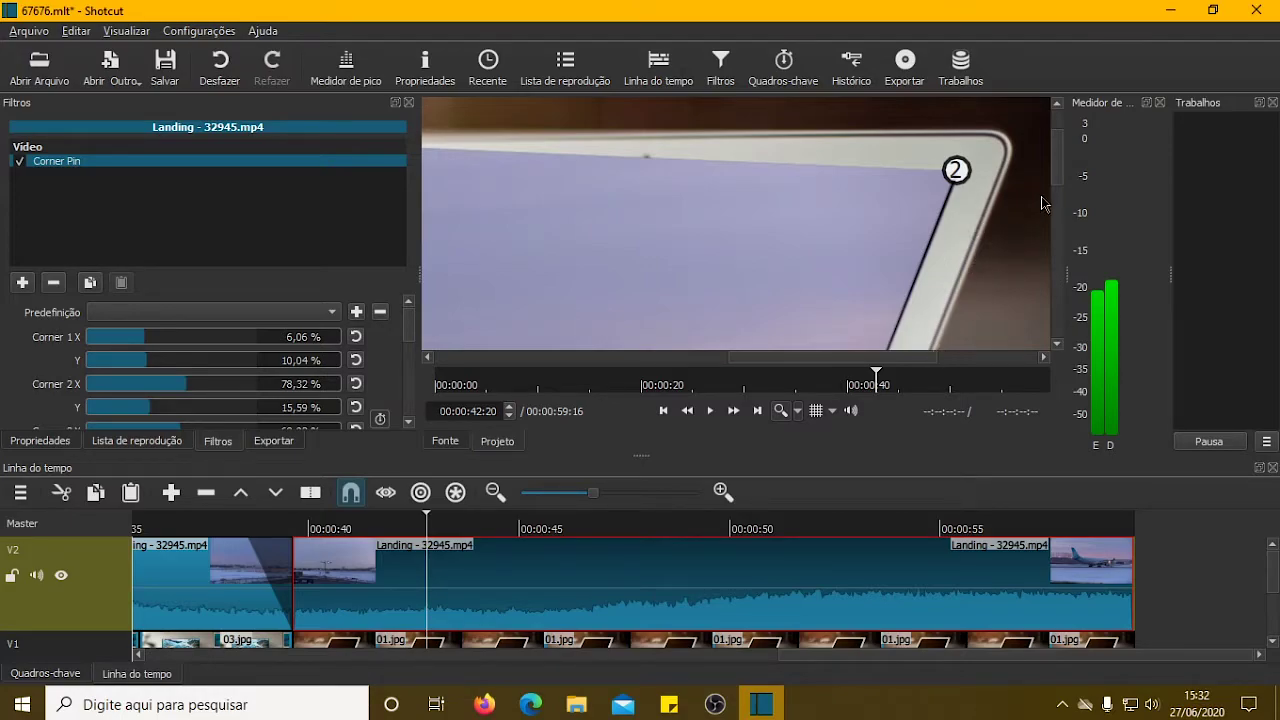
{"action": "left_click_drag", "start_coordinate": [1057, 168], "coordinate": [1045, 213]}
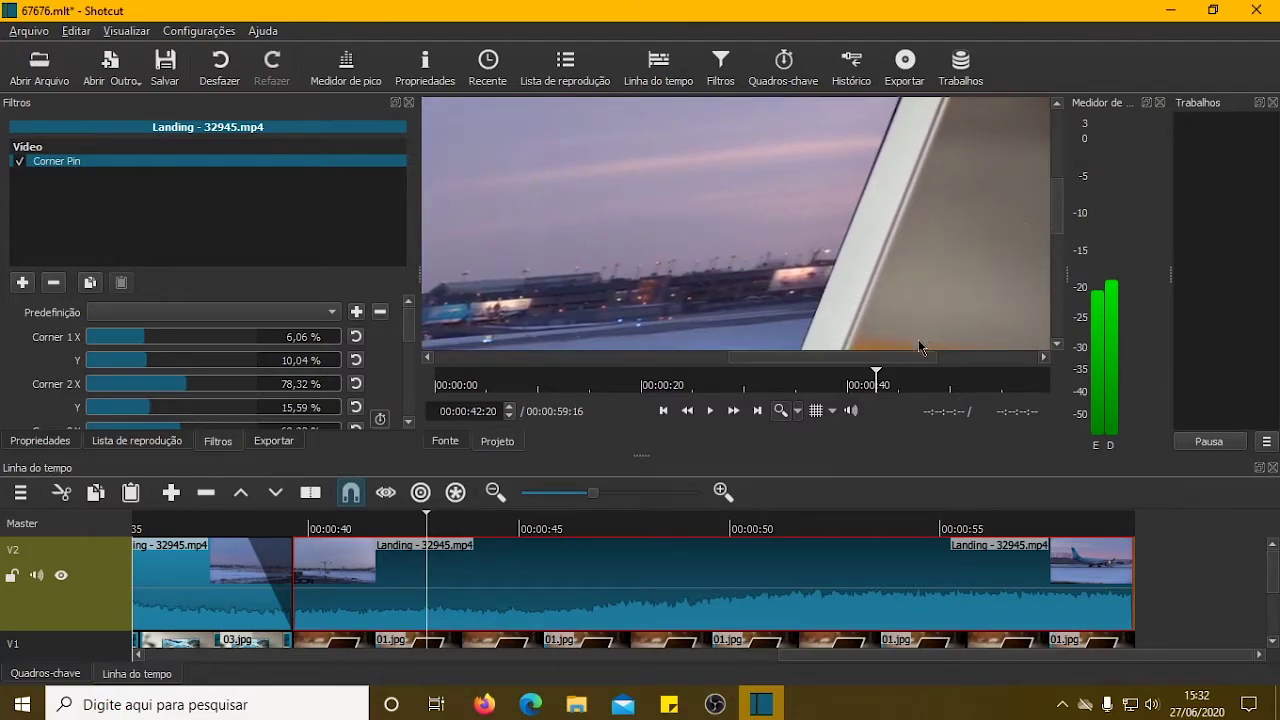
Reduce the preview zoom to 50% and place Corner Pin point 1 at the laptop display's upper-left corner, about 47% X and 16% Y.
{"action": "left_click_drag", "start_coordinate": [919, 358], "coordinate": [612, 360]}
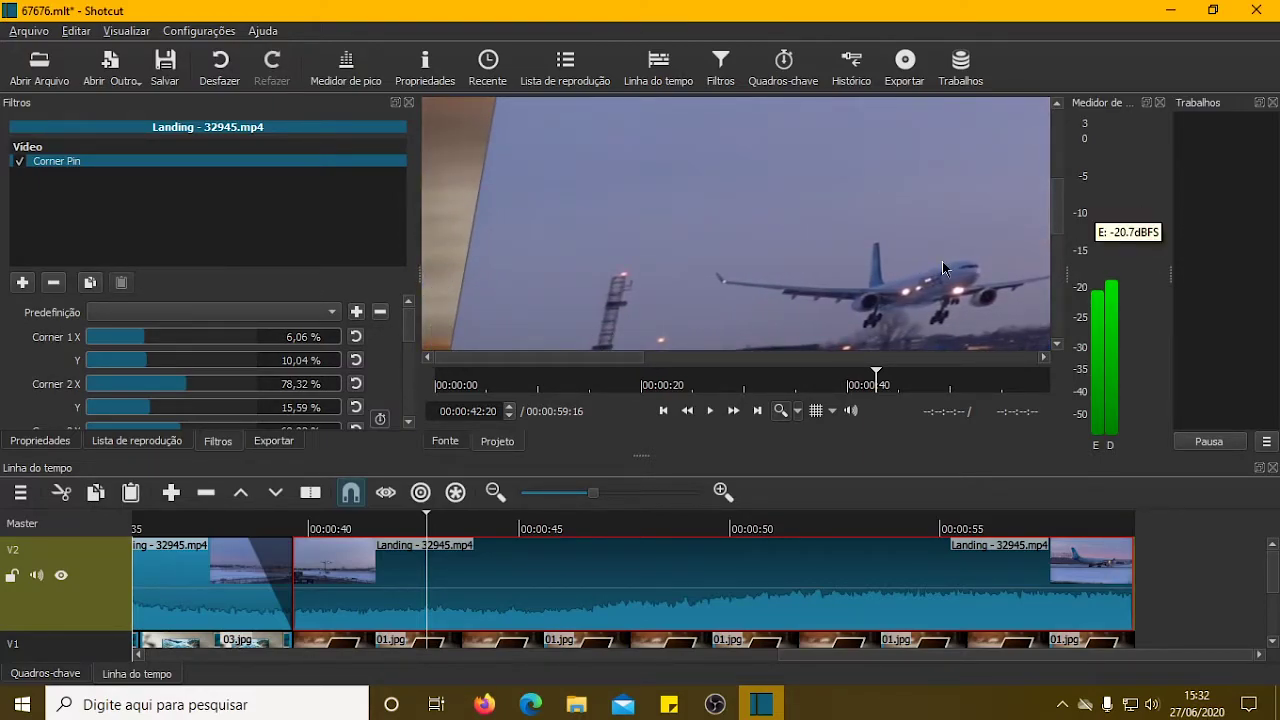
{"action": "left_click", "coordinate": [797, 410]}
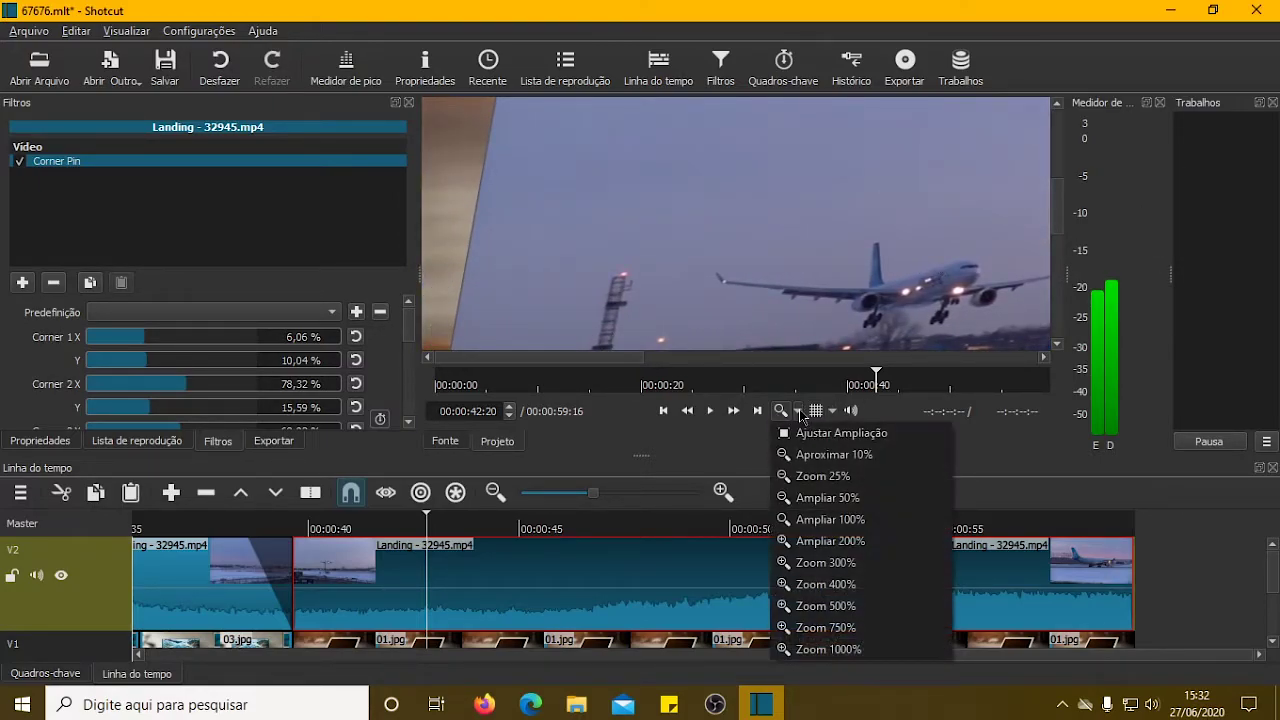
{"action": "left_click", "coordinate": [830, 498]}
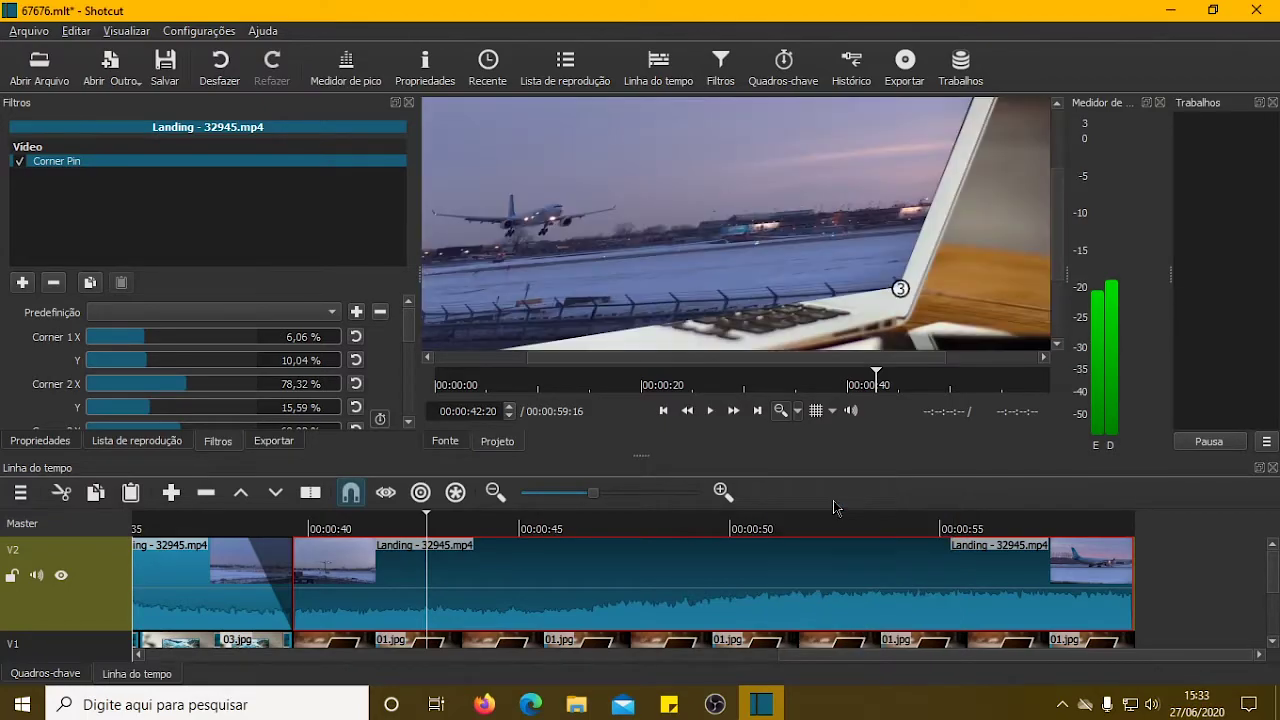
{"action": "left_click_drag", "start_coordinate": [1063, 257], "coordinate": [1058, 182]}
{"action": "left_click_drag", "start_coordinate": [760, 362], "coordinate": [591, 334]}
{"action": "left_click_drag", "start_coordinate": [489, 155], "coordinate": [865, 187]}
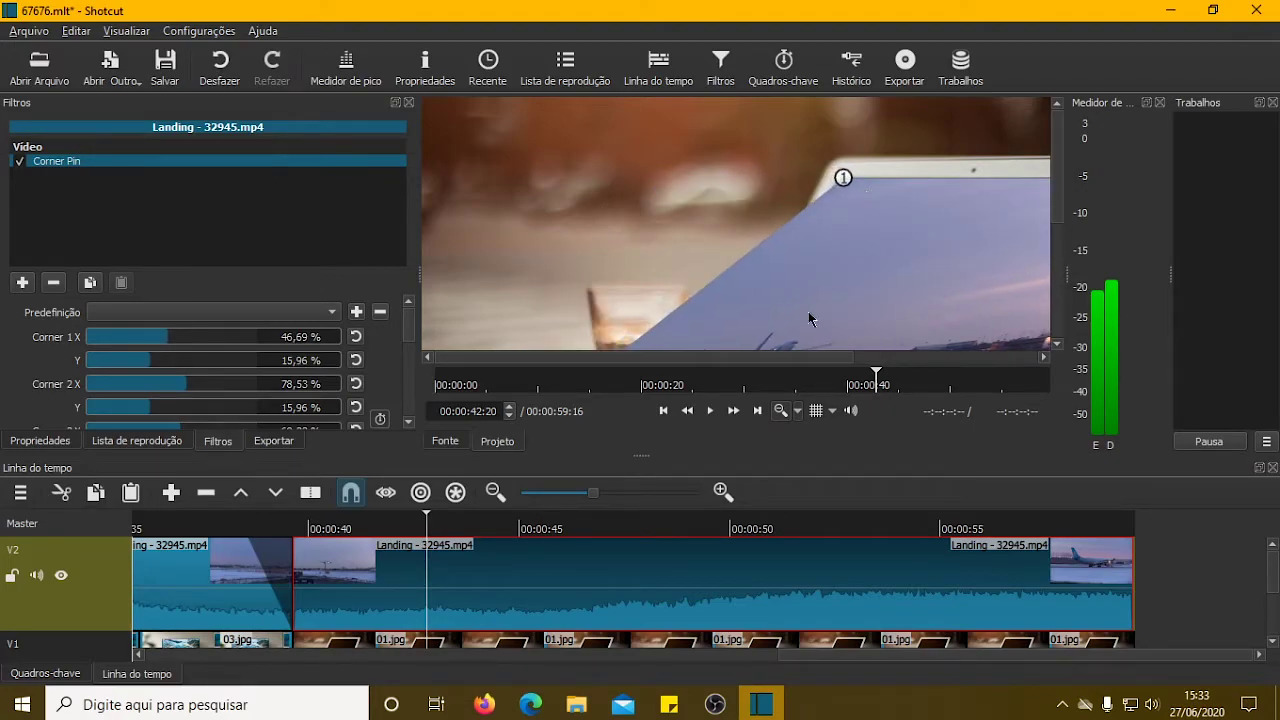
Set the preview zoom to 25%, place Corner Pin point 4 at the laptop display's lower-left corner, and shift points 3 and 2 outward to fill the screen.
{"action": "left_click_drag", "start_coordinate": [780, 360], "coordinate": [806, 362]}
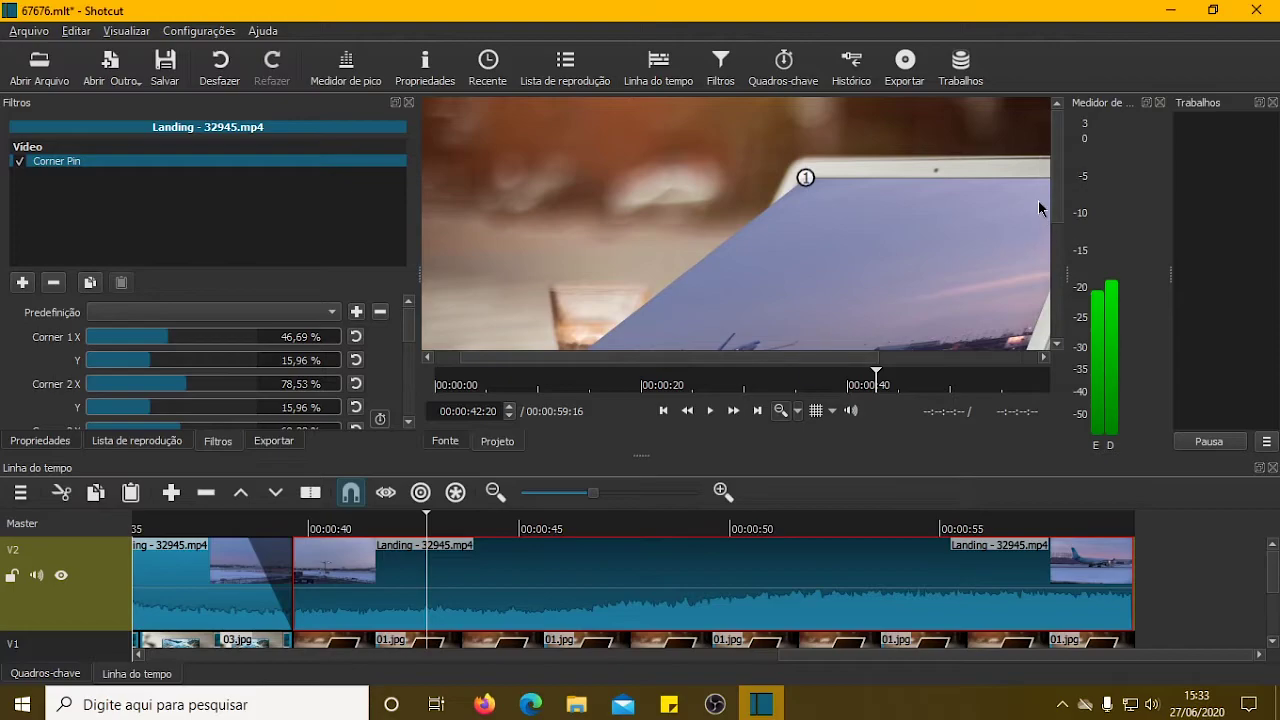
{"action": "left_click_drag", "start_coordinate": [1057, 186], "coordinate": [1065, 278]}
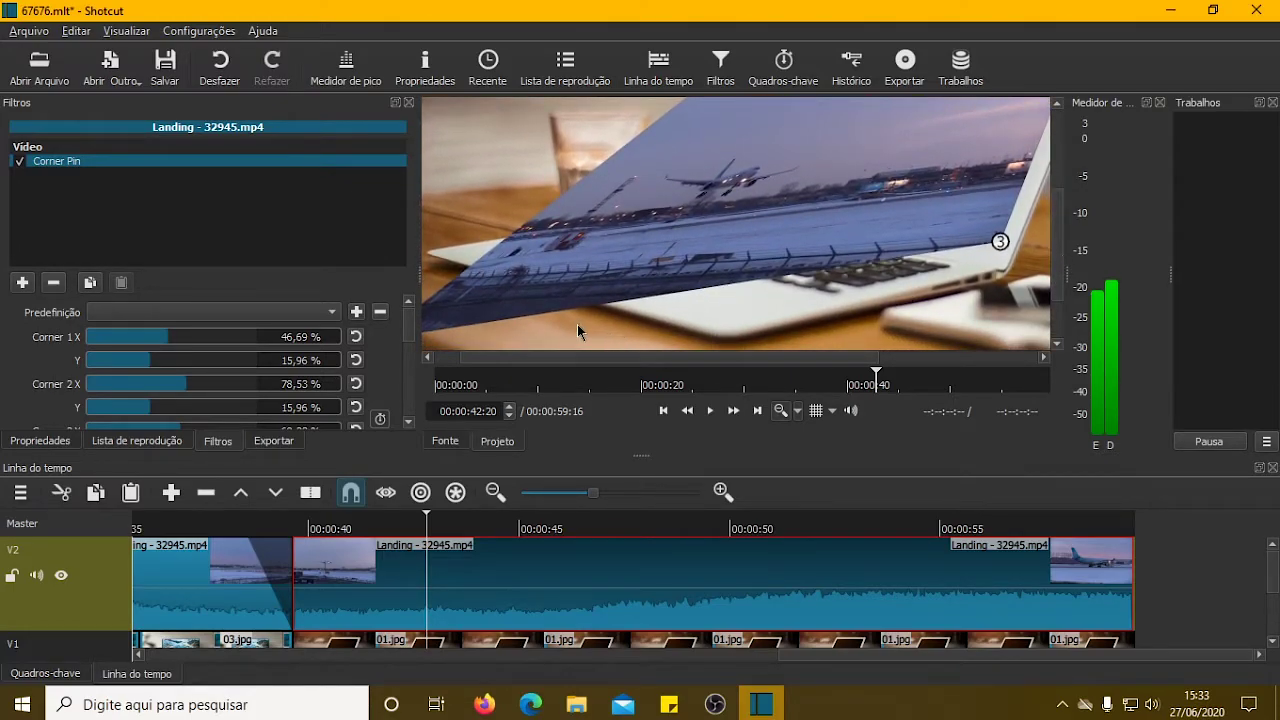
{"action": "left_click_drag", "start_coordinate": [559, 352], "coordinate": [534, 360]}
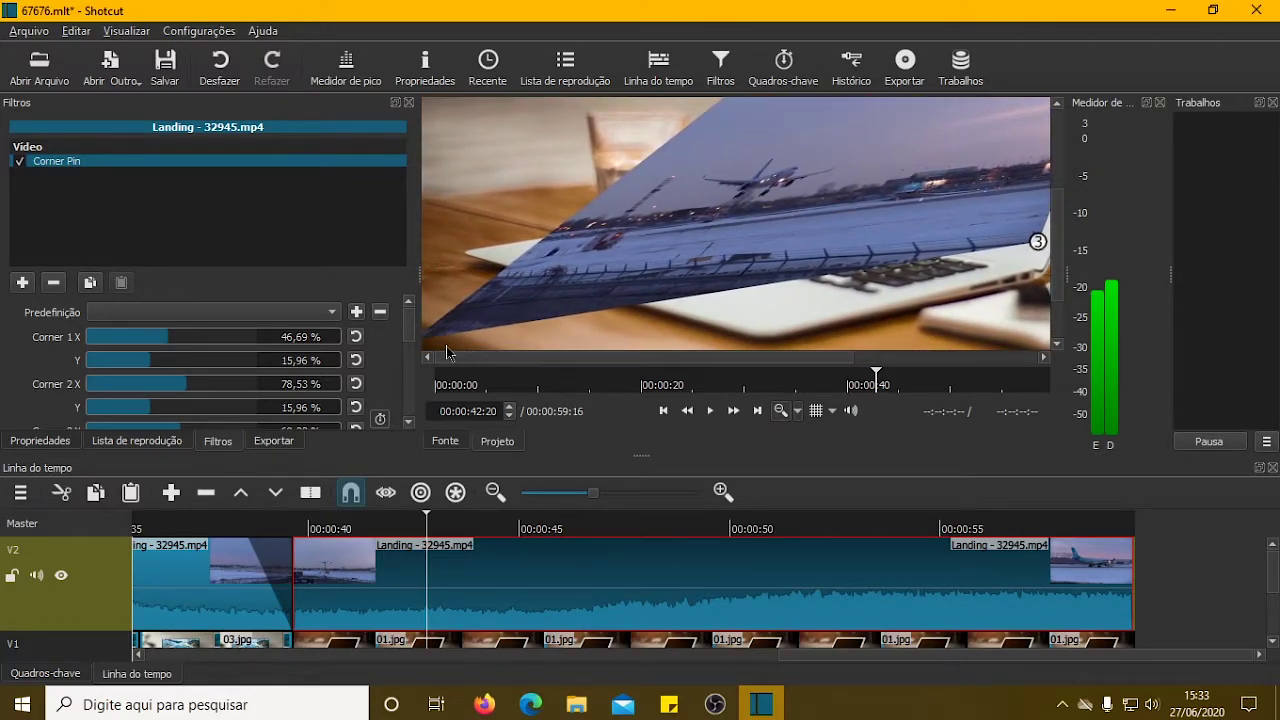
{"action": "left_click", "coordinate": [797, 411]}
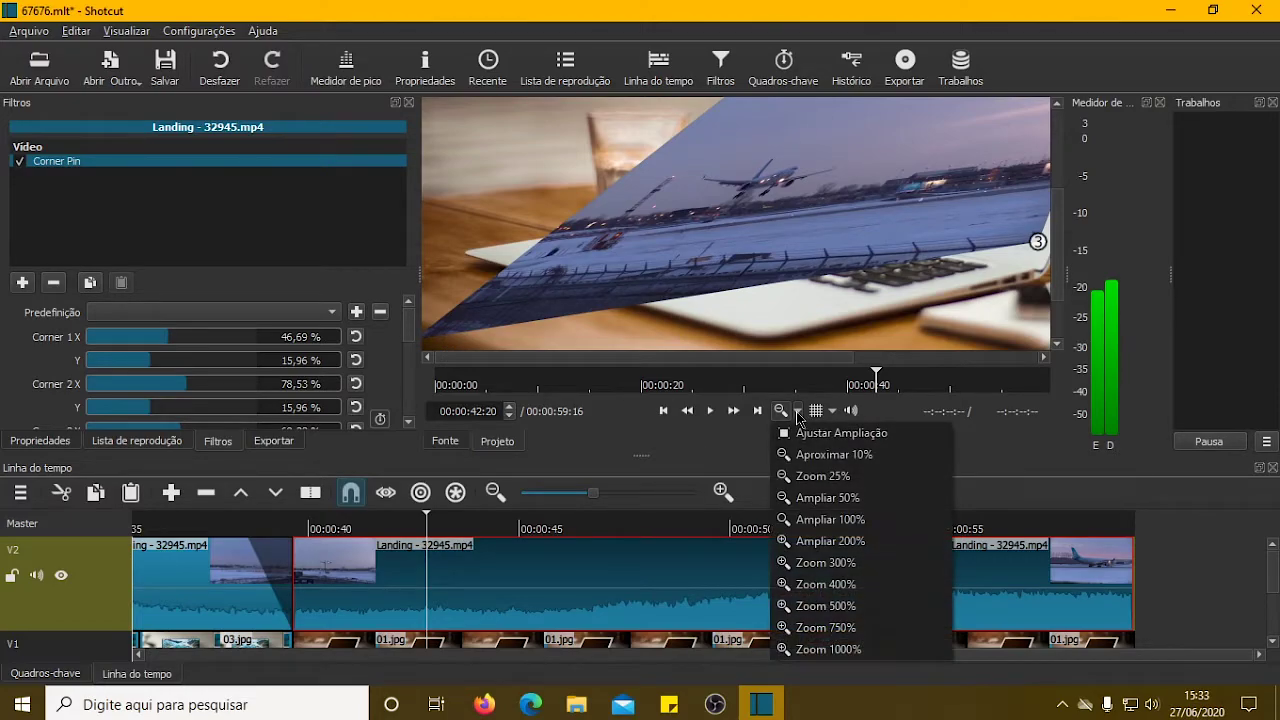
{"action": "left_click", "coordinate": [826, 476]}
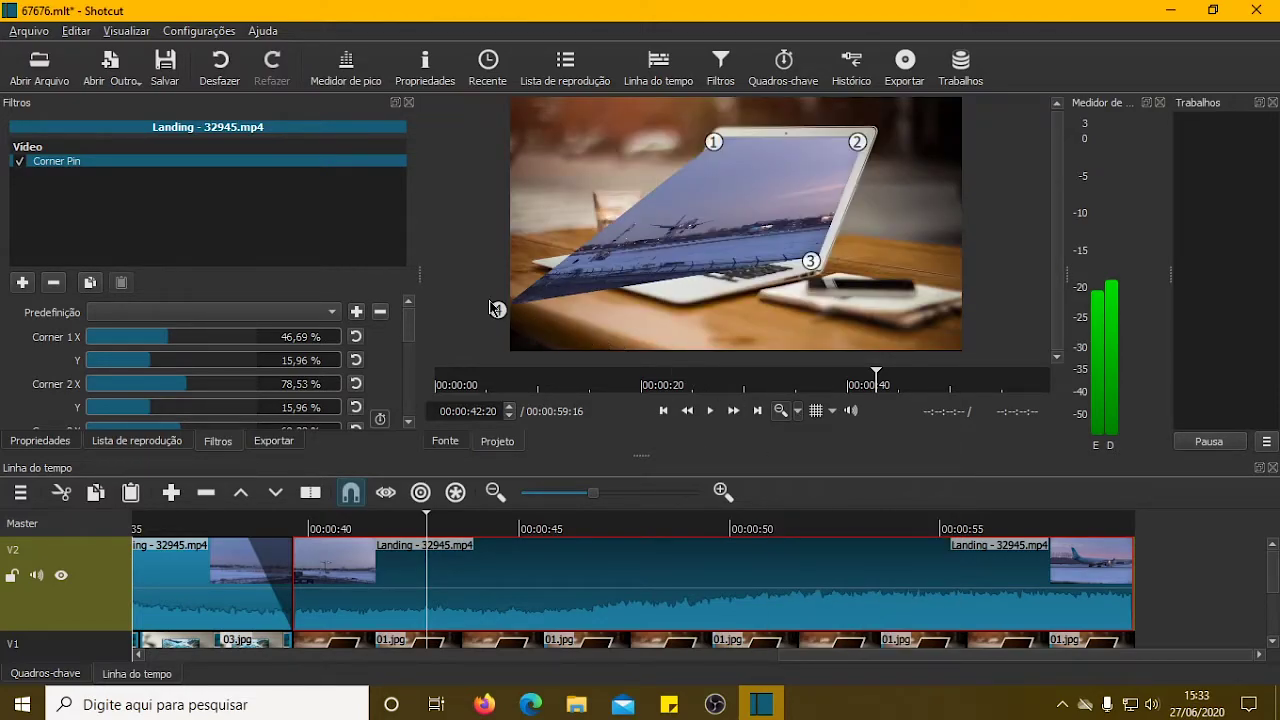
{"action": "left_click_drag", "start_coordinate": [497, 310], "coordinate": [681, 241]}
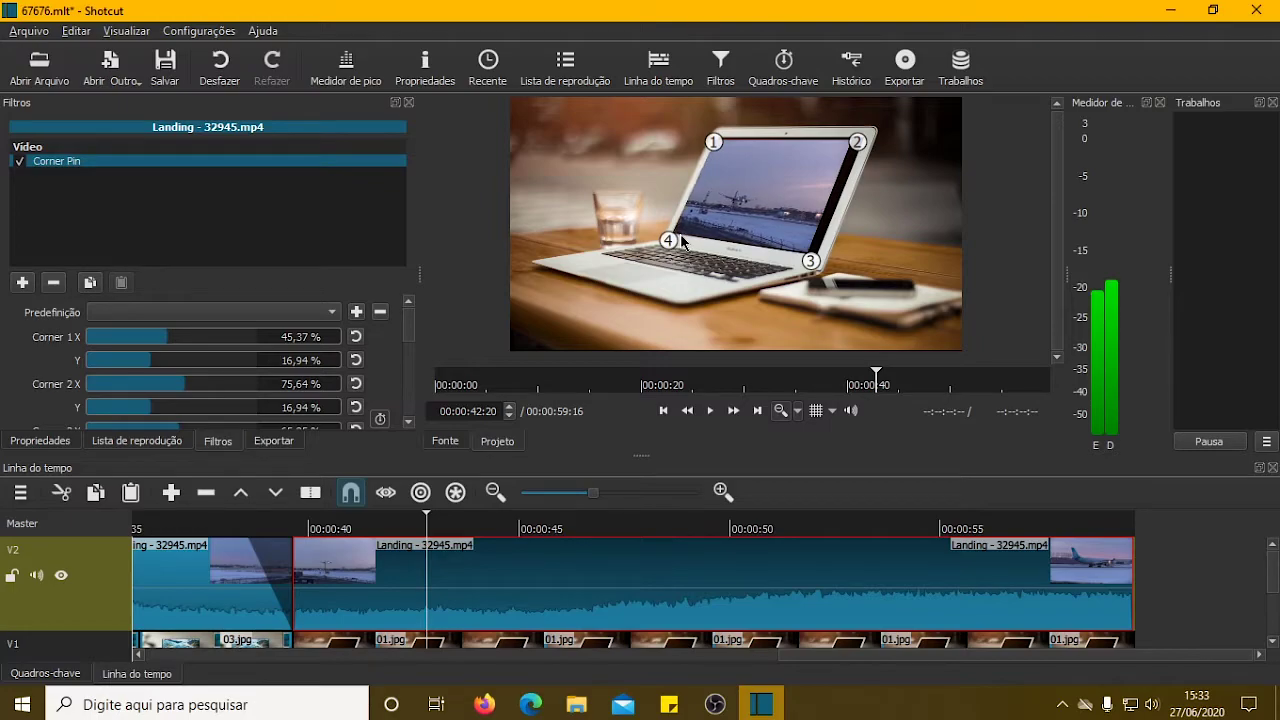
{"action": "left_click_drag", "start_coordinate": [816, 258], "coordinate": [835, 268]}
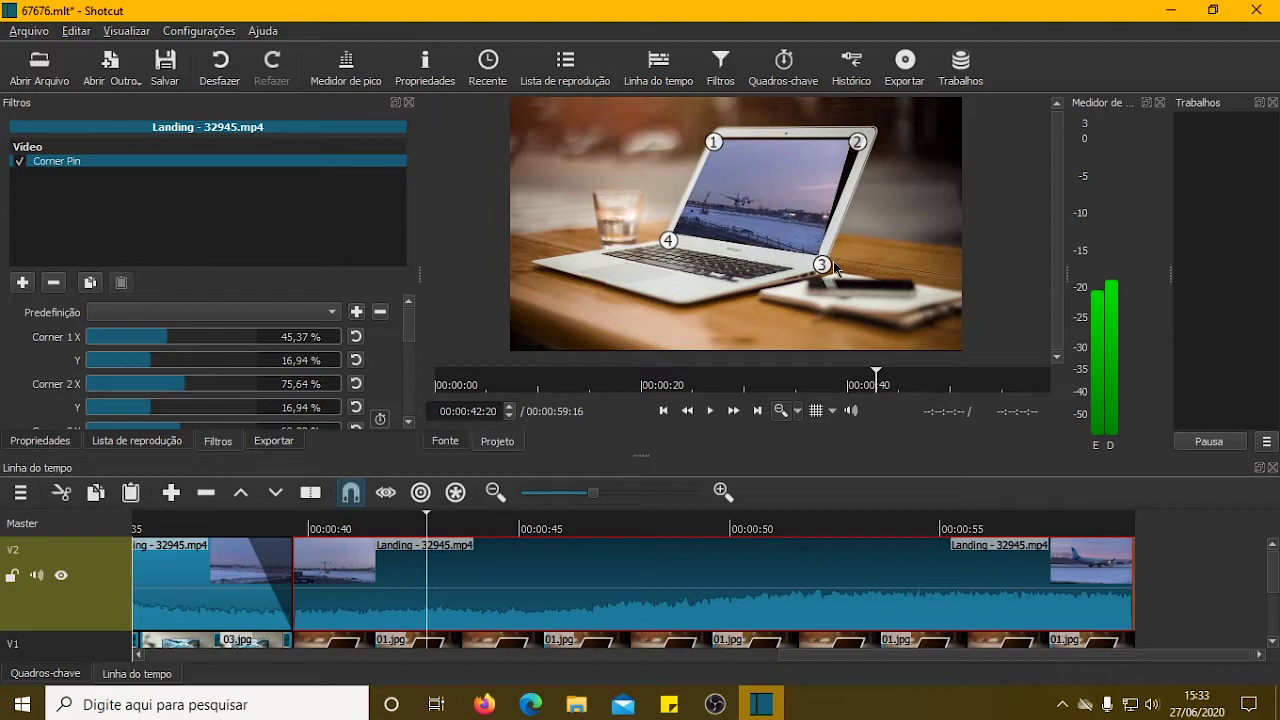
{"action": "left_click_drag", "start_coordinate": [861, 141], "coordinate": [883, 145]}
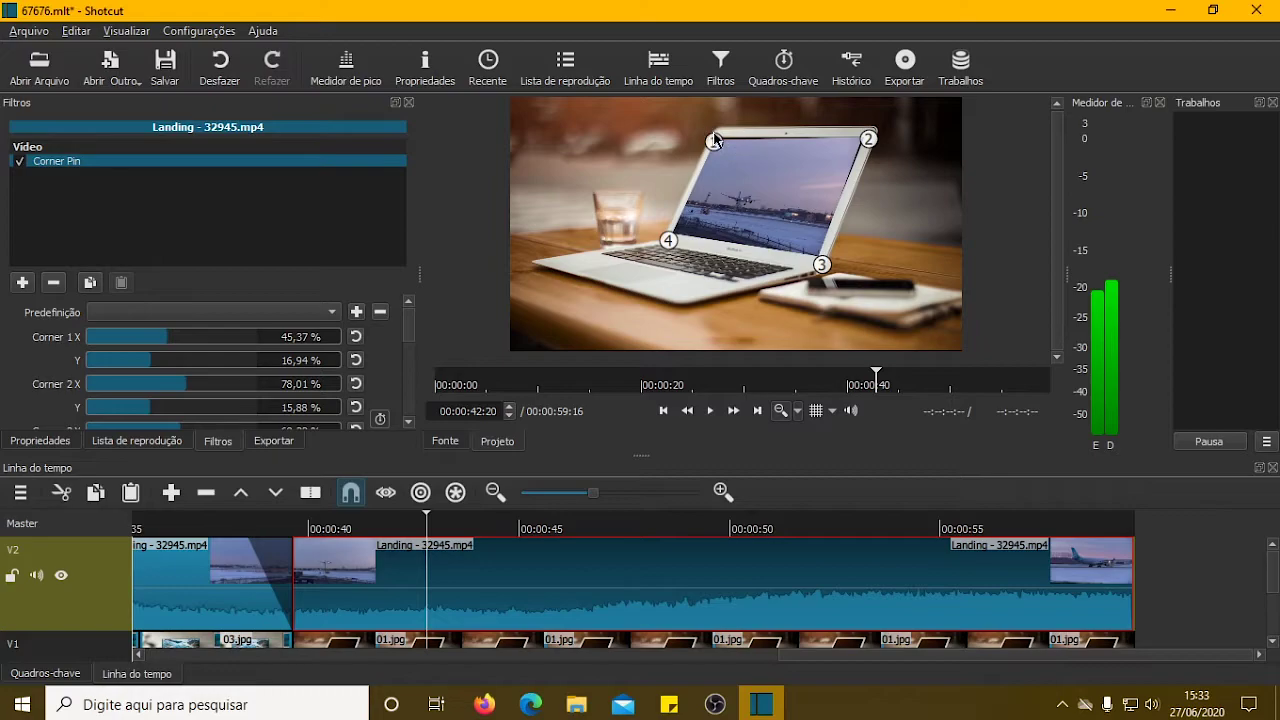
Move Corner Pin point 1 to about 46% X and 15% Y and inspect point 3 at 100% preview zoom.
{"action": "left_click_drag", "start_coordinate": [717, 134], "coordinate": [719, 128]}
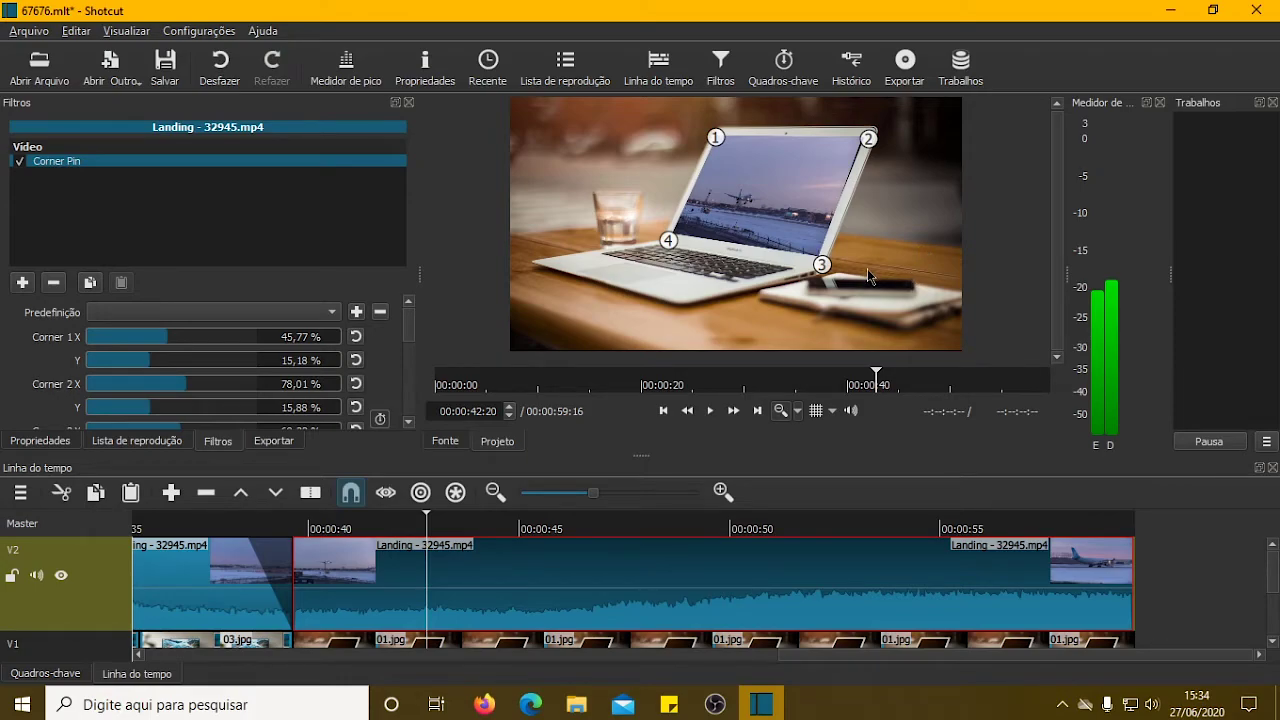
{"action": "left_click", "coordinate": [797, 411]}
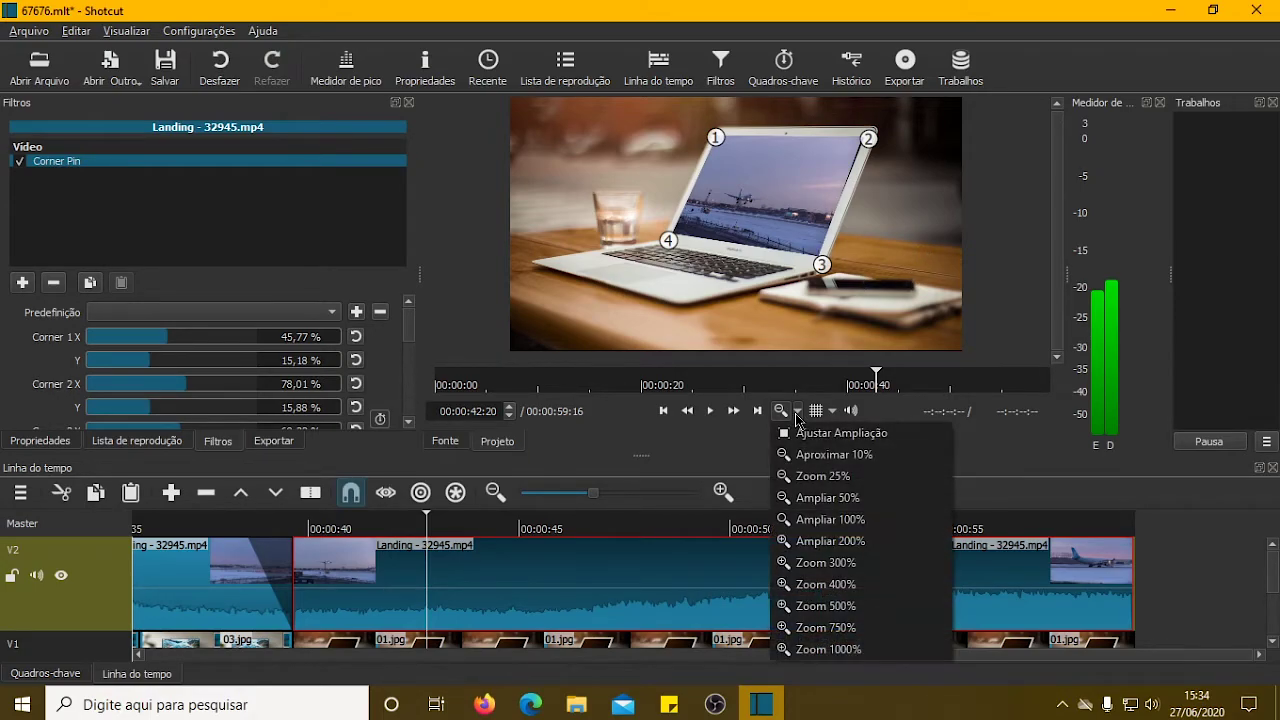
{"action": "left_click", "coordinate": [828, 519]}
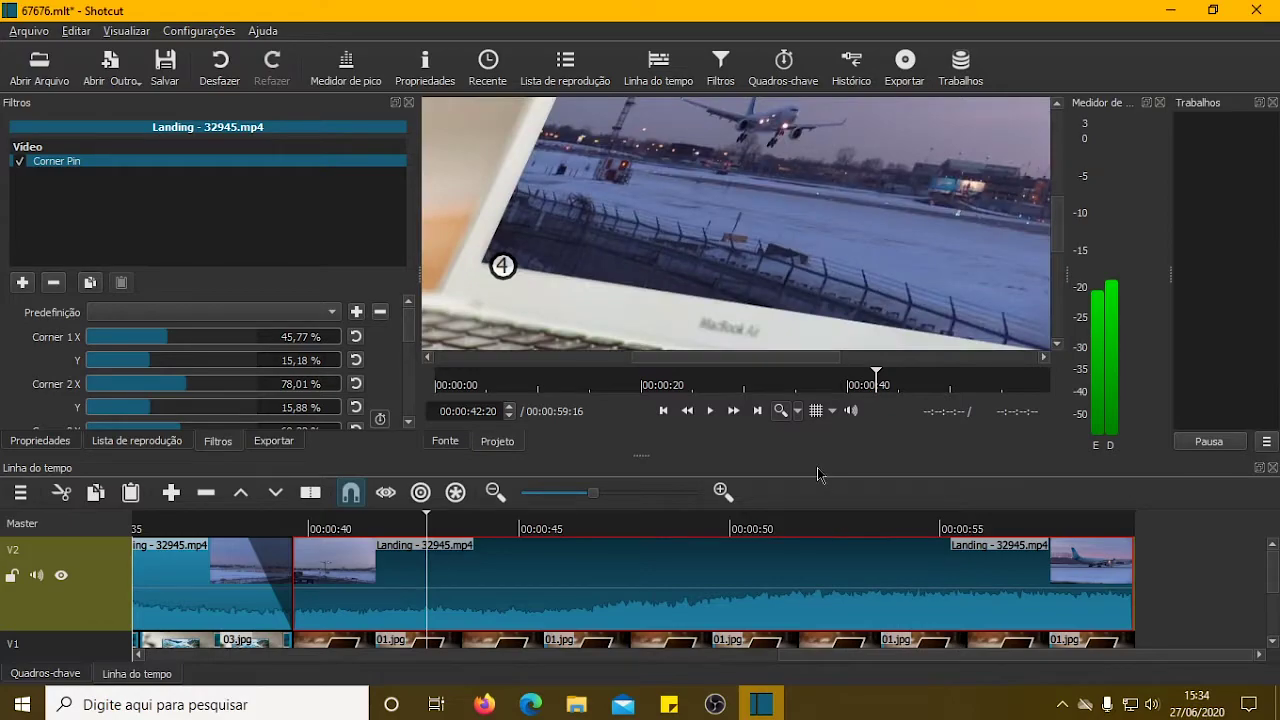
{"action": "left_click_drag", "start_coordinate": [814, 358], "coordinate": [874, 364]}
{"action": "left_click_drag", "start_coordinate": [1056, 226], "coordinate": [1057, 254]}
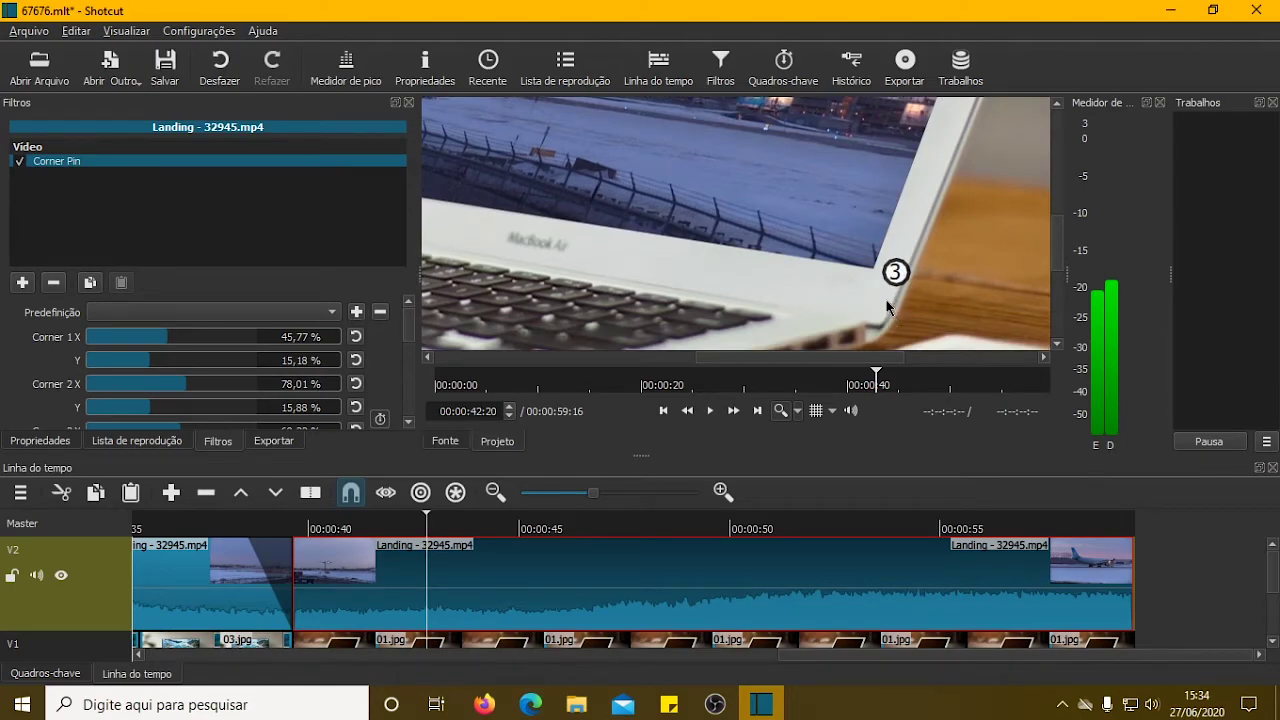
Add the Opacity filter to the Landing clip on the laptop and set its level to 25%.
{"action": "left_click", "coordinate": [22, 283]}
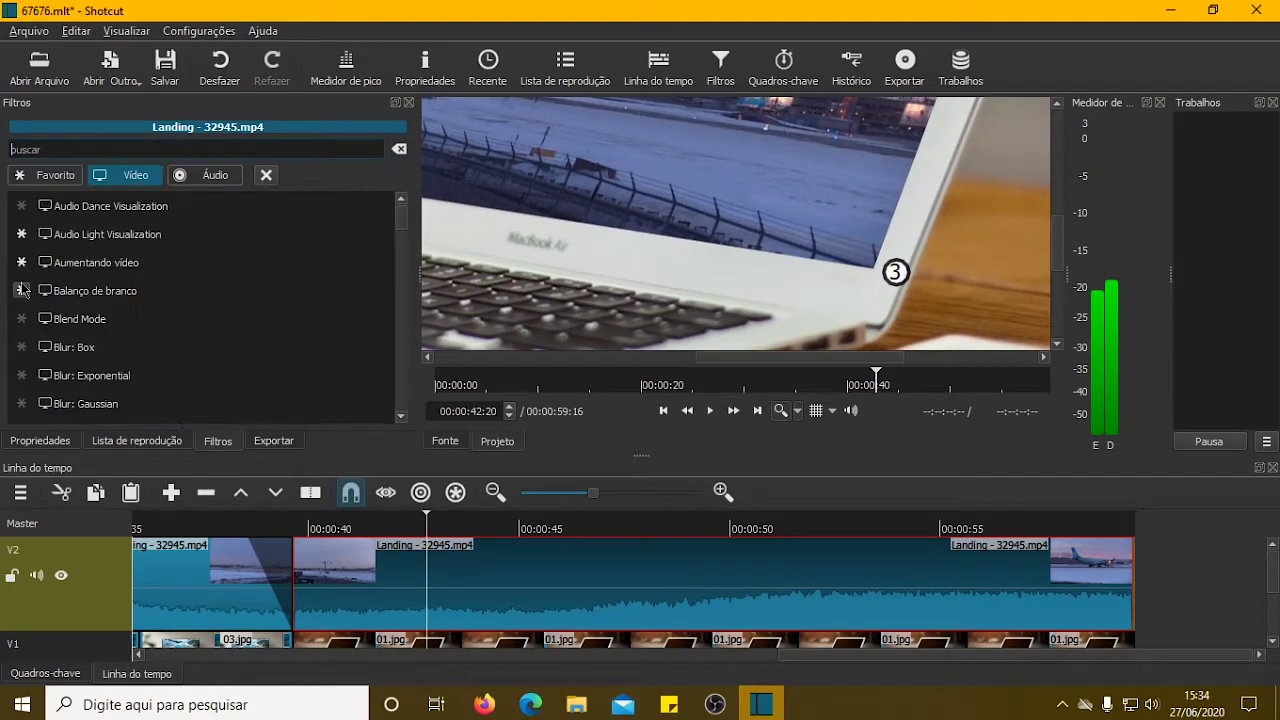
{"action": "scroll", "coordinate": [182, 289], "scroll_direction": "down", "scroll_amount": 10}
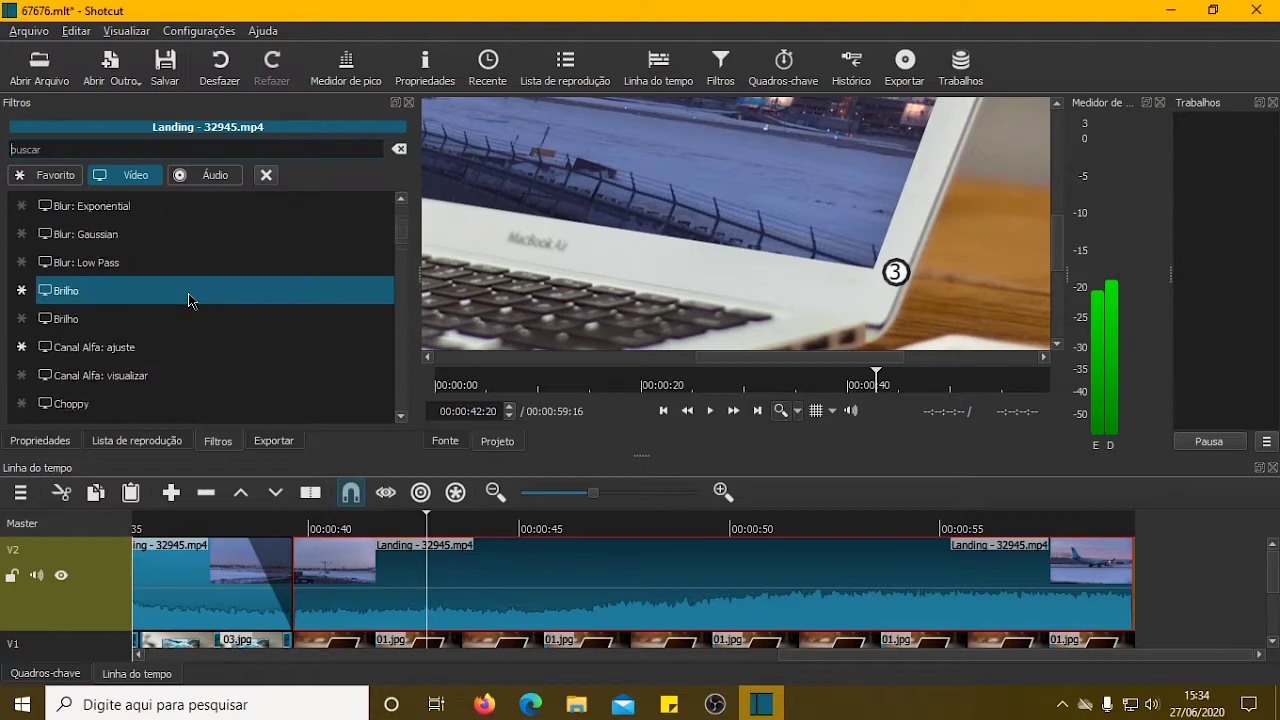
{"action": "scroll", "coordinate": [190, 300], "scroll_direction": "down", "scroll_amount": 8}
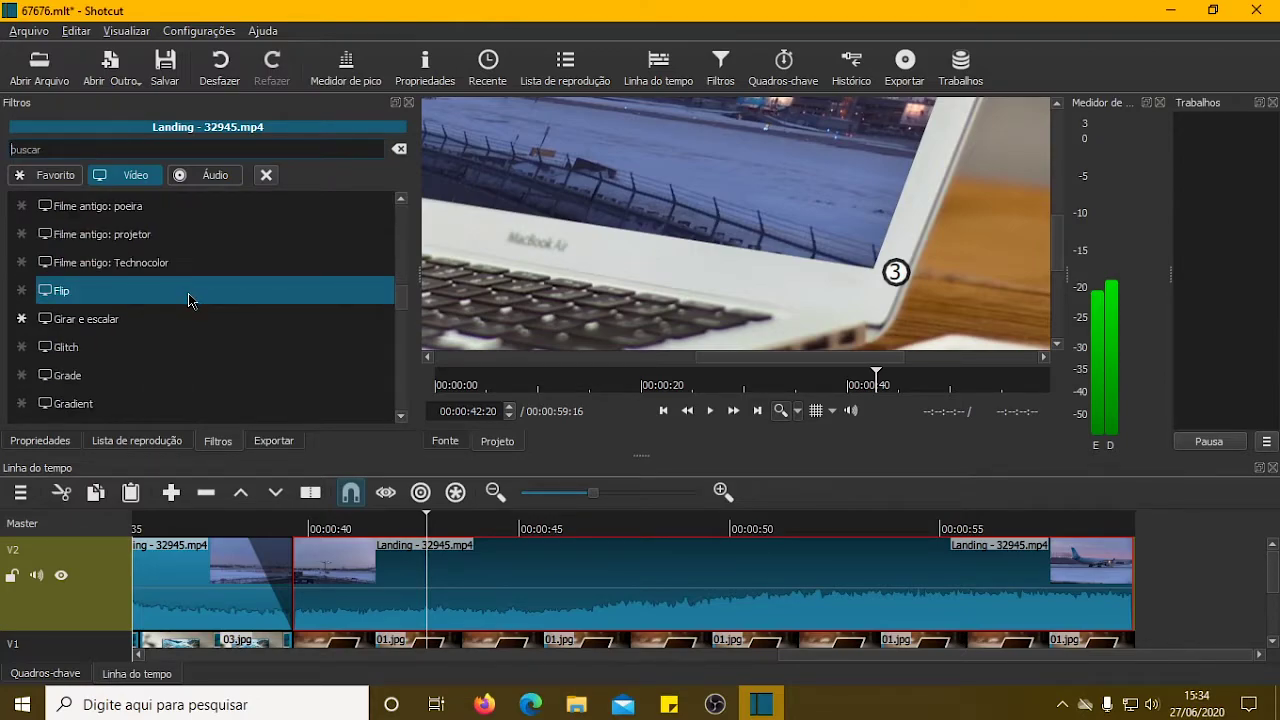
{"action": "scroll", "coordinate": [190, 300], "scroll_direction": "down", "scroll_amount": 2}
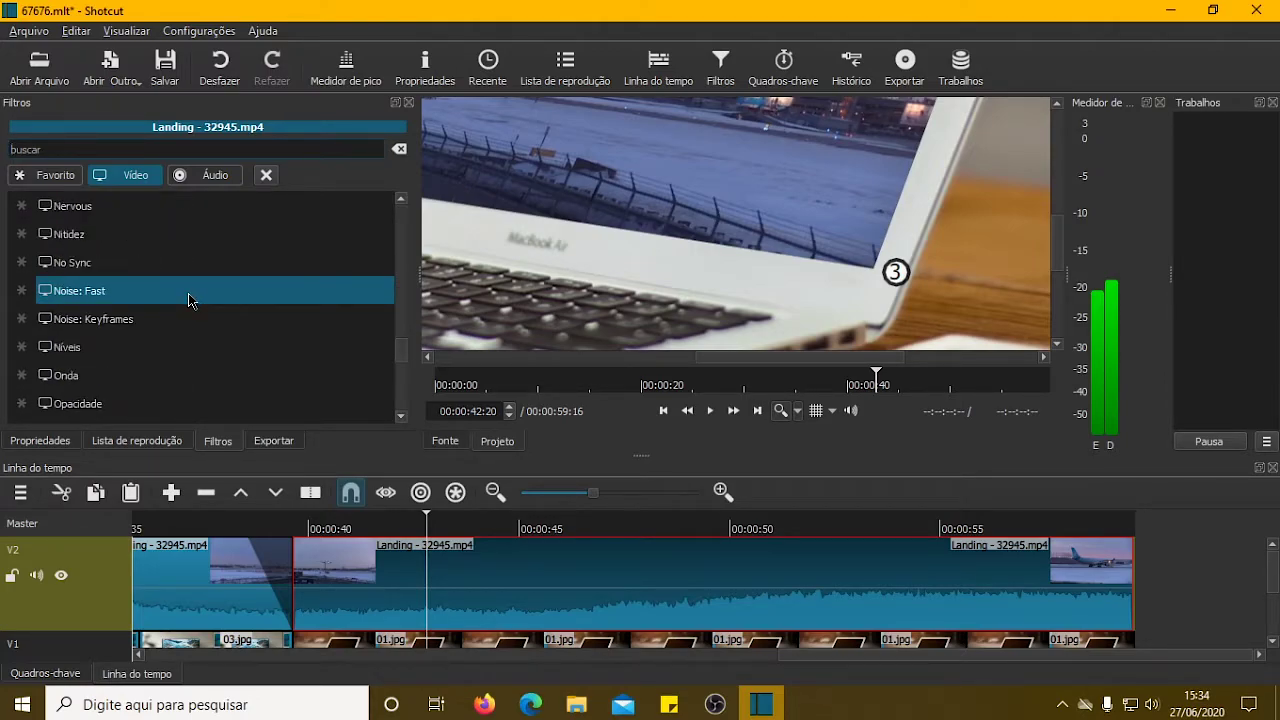
{"action": "left_click", "coordinate": [144, 403]}
{"action": "left_click_drag", "start_coordinate": [226, 358], "coordinate": [68, 365]}
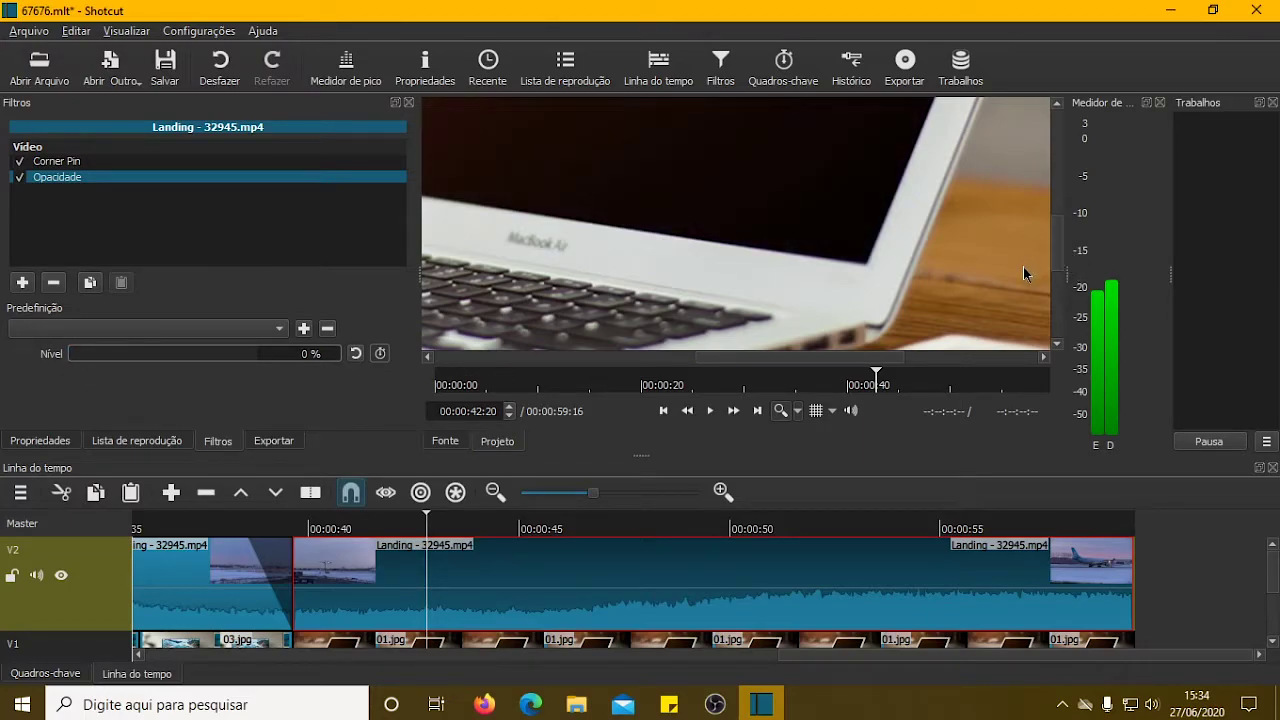
{"action": "mouse_move", "coordinate": [1059, 249]}
{"action": "left_mouse_down"}
{"action": "mouse_move", "coordinate": [1063, 194]}
{"action": "mouse_move", "coordinate": [1053, 254]}
{"action": "left_mouse_up"}
{"action": "left_click_drag", "start_coordinate": [74, 360], "coordinate": [103, 360]}
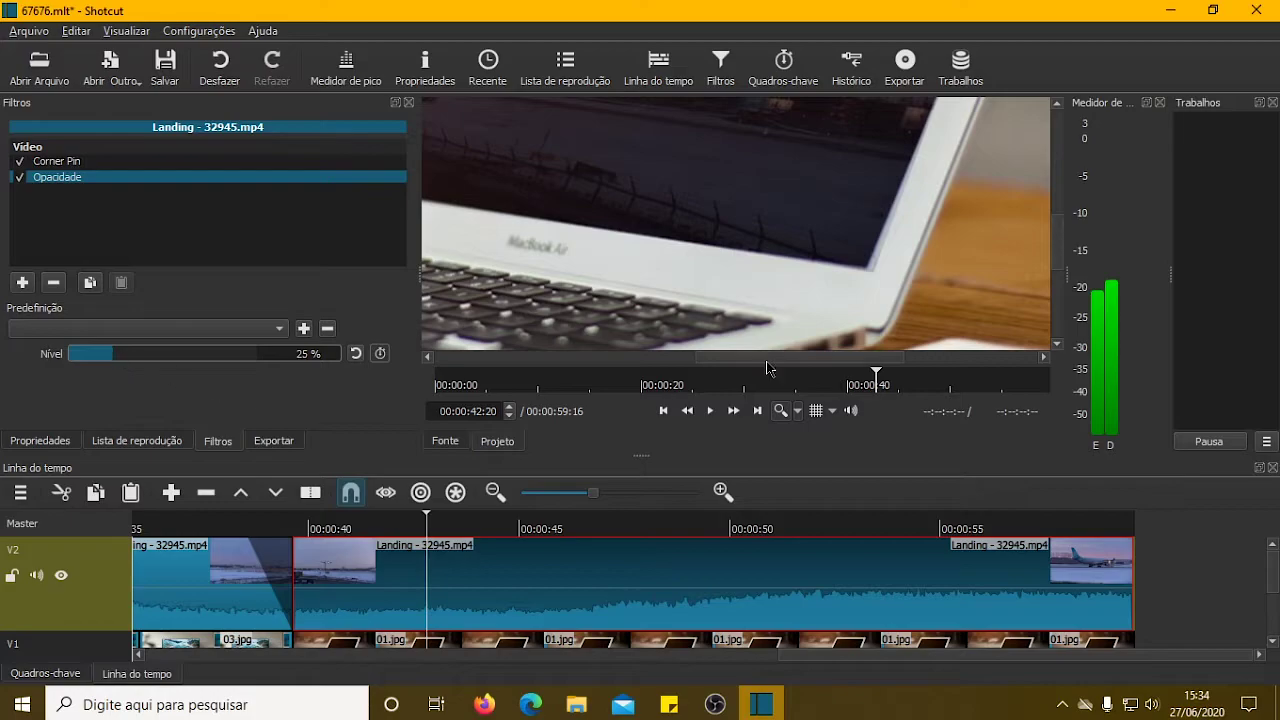
Magnify the preview to 200% and place Corner Pin point 3 on the display's lower-right corner, about 68% X and 62% Y.
{"action": "left_click_drag", "start_coordinate": [1062, 265], "coordinate": [1055, 248]}
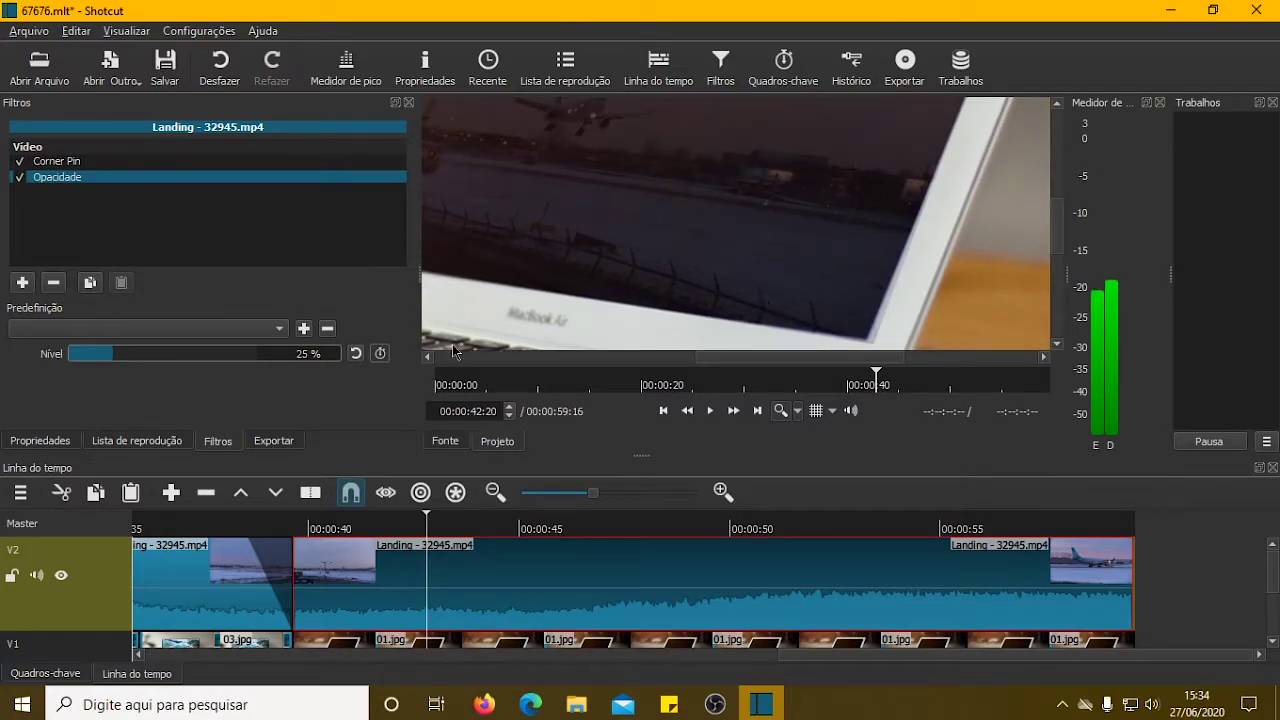
{"action": "left_click", "coordinate": [160, 163]}
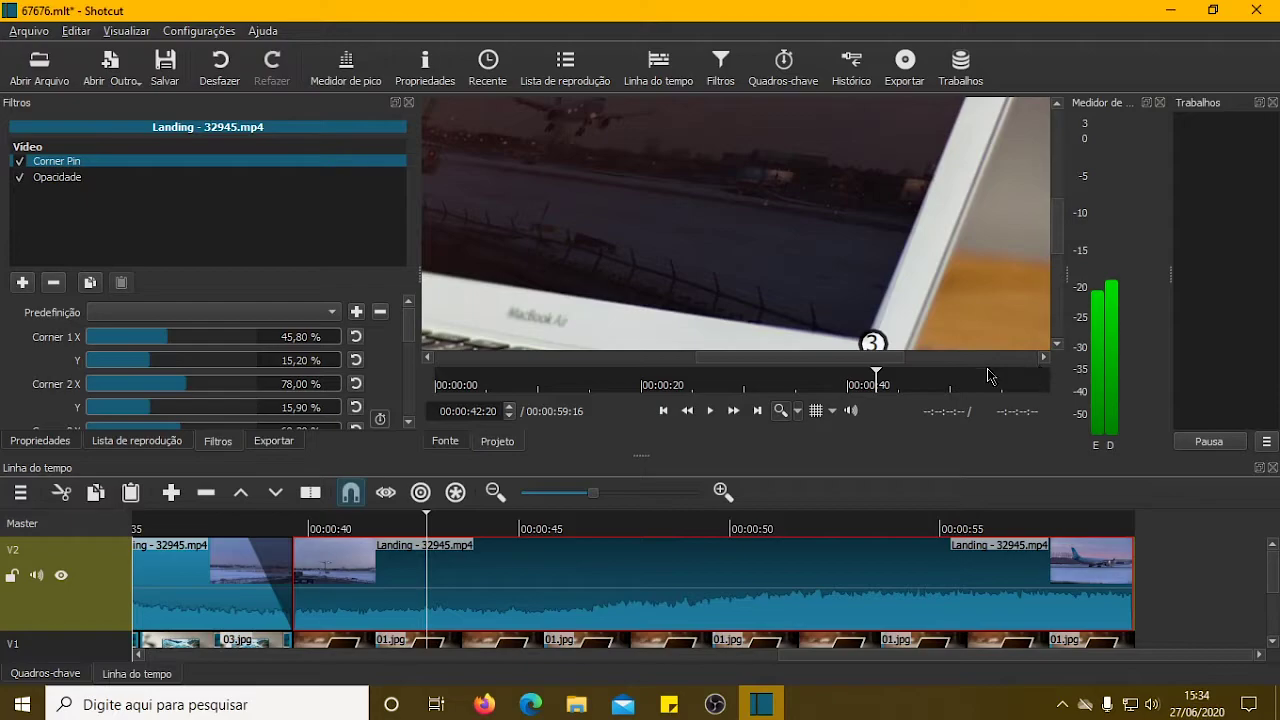
{"action": "scroll", "coordinate": [1063, 257], "scroll_direction": "down", "scroll_amount": 3}
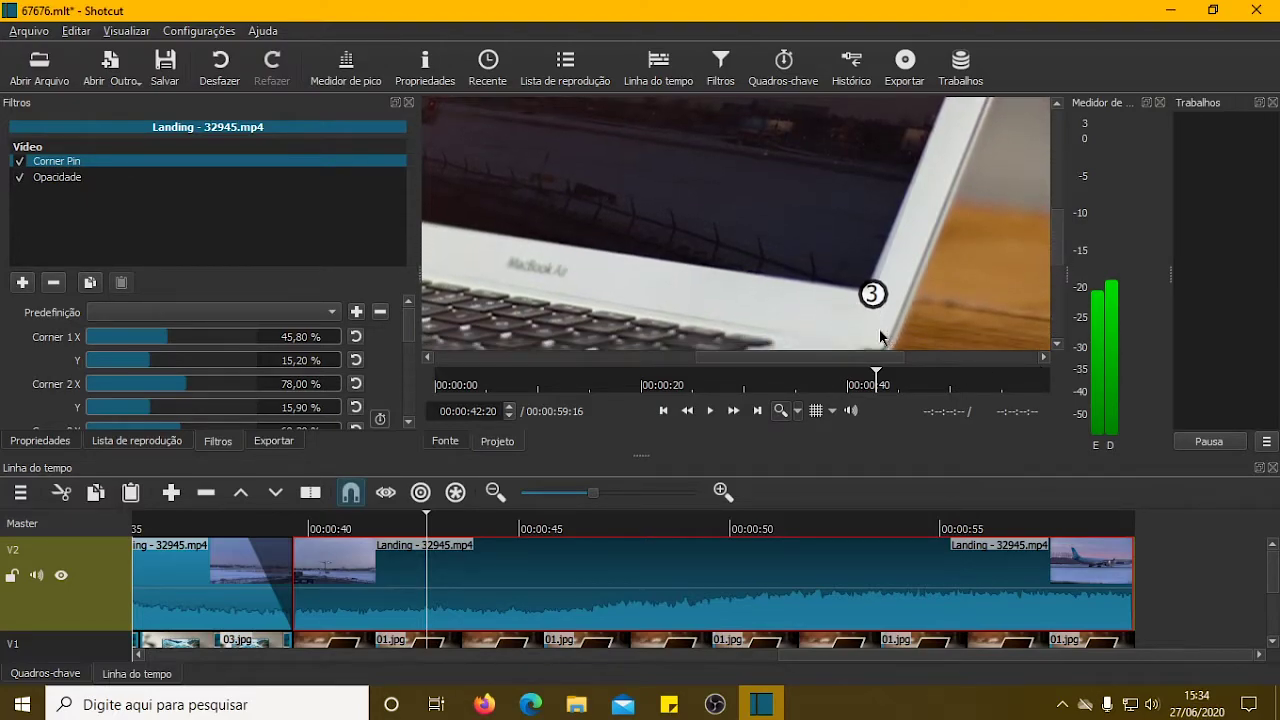
{"action": "left_click", "coordinate": [797, 411]}
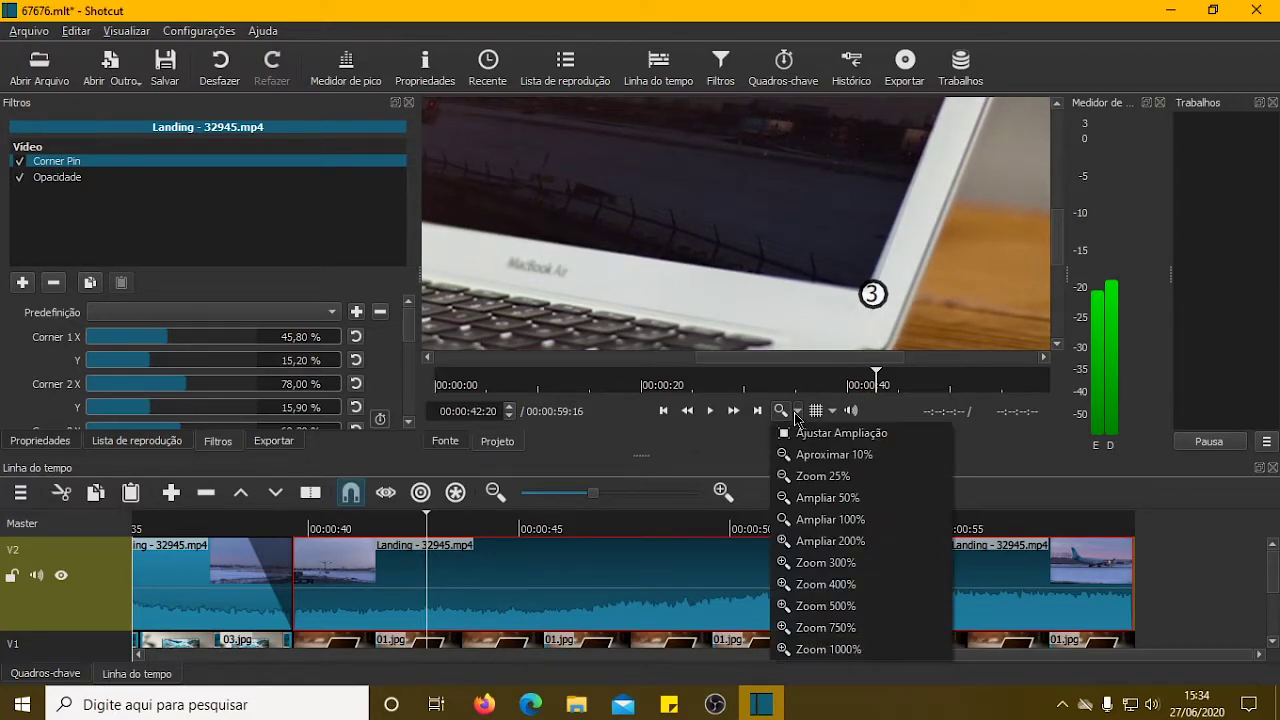
{"action": "left_click", "coordinate": [853, 547]}
{"action": "scroll", "coordinate": [1060, 258], "scroll_direction": "down", "scroll_amount": 3}
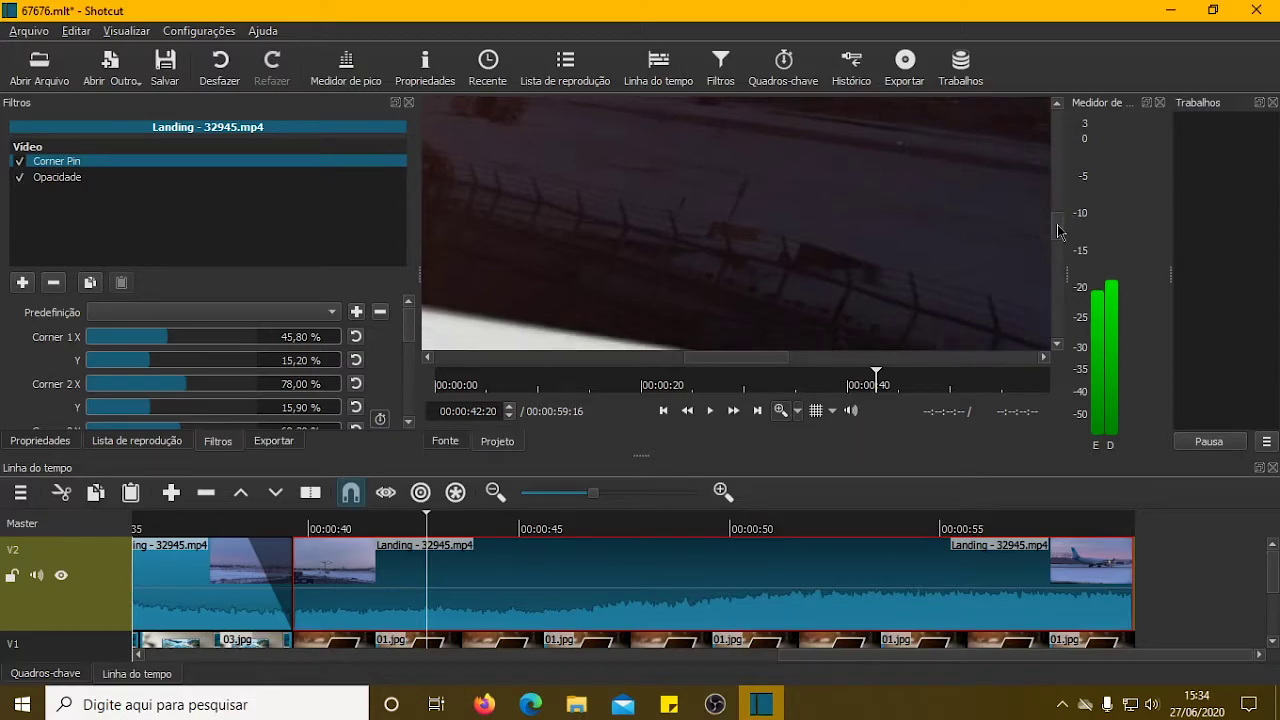
{"action": "left_click_drag", "start_coordinate": [1060, 258], "coordinate": [1055, 243]}
{"action": "left_click_drag", "start_coordinate": [784, 355], "coordinate": [874, 374]}
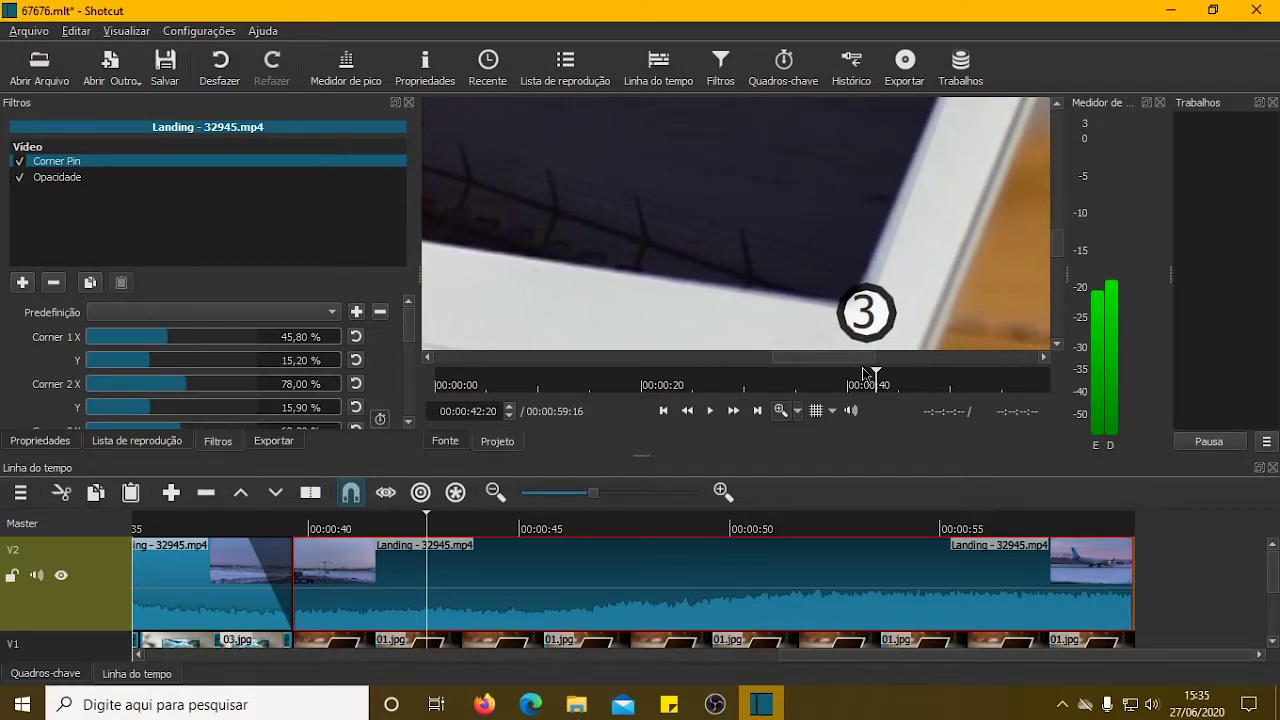
{"action": "left_click", "coordinate": [862, 313]}
{"action": "left_click_drag", "start_coordinate": [824, 265], "coordinate": [786, 223]}
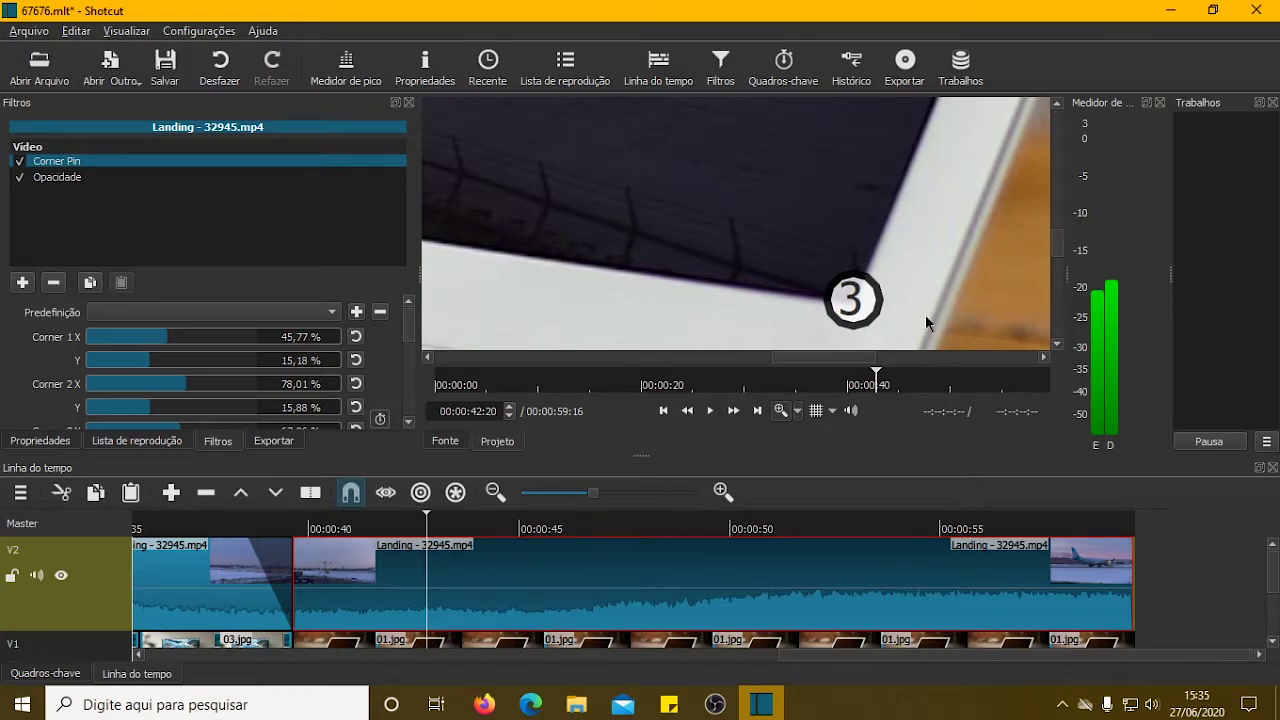
Place Corner Pin point 2 on the laptop display's upper-right corner, about 78.5% X and 16% Y.
{"action": "left_click_drag", "start_coordinate": [1064, 250], "coordinate": [1066, 200]}
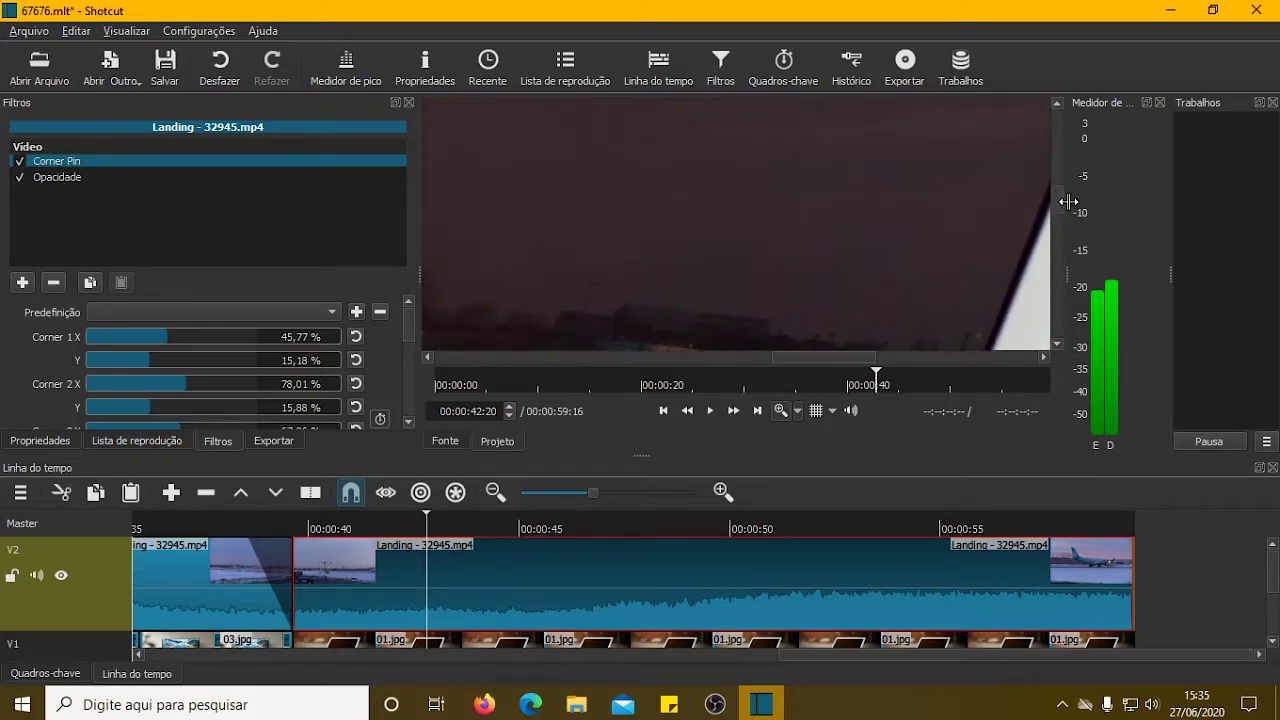
{"action": "left_click_drag", "start_coordinate": [868, 365], "coordinate": [900, 366]}
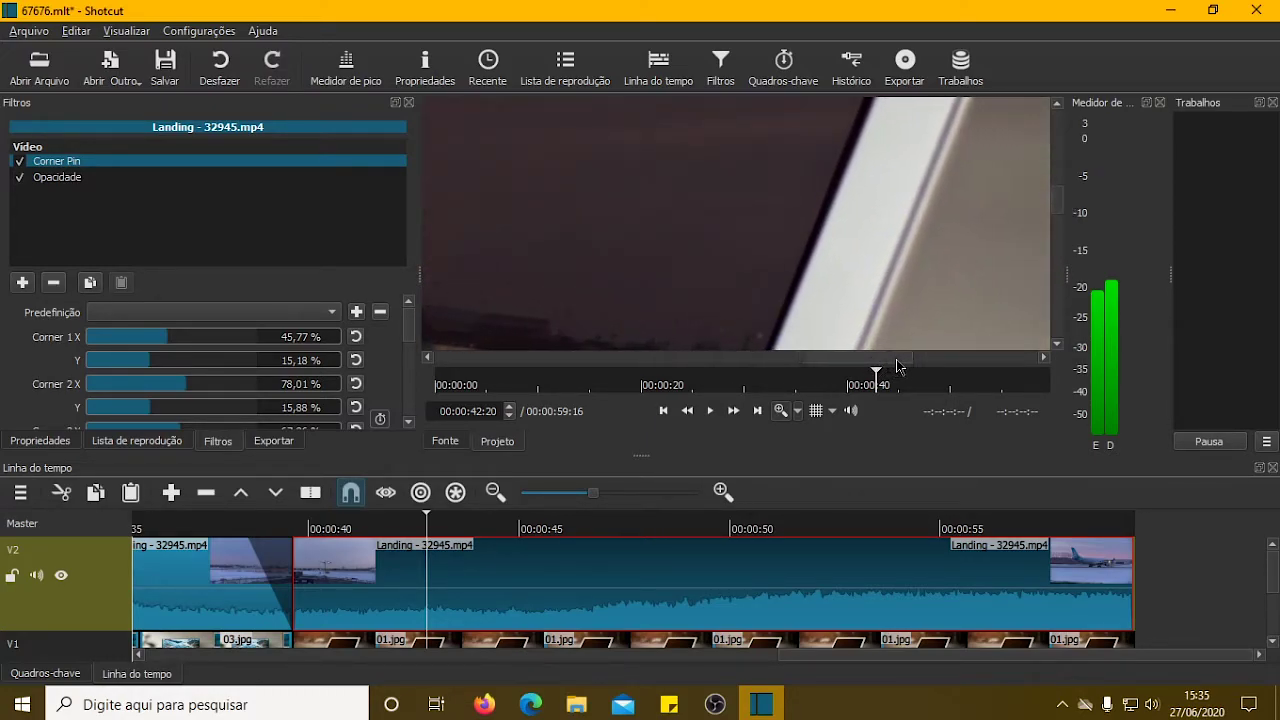
{"action": "left_click_drag", "start_coordinate": [1065, 207], "coordinate": [1075, 158]}
{"action": "left_click_drag", "start_coordinate": [898, 363], "coordinate": [926, 362]}
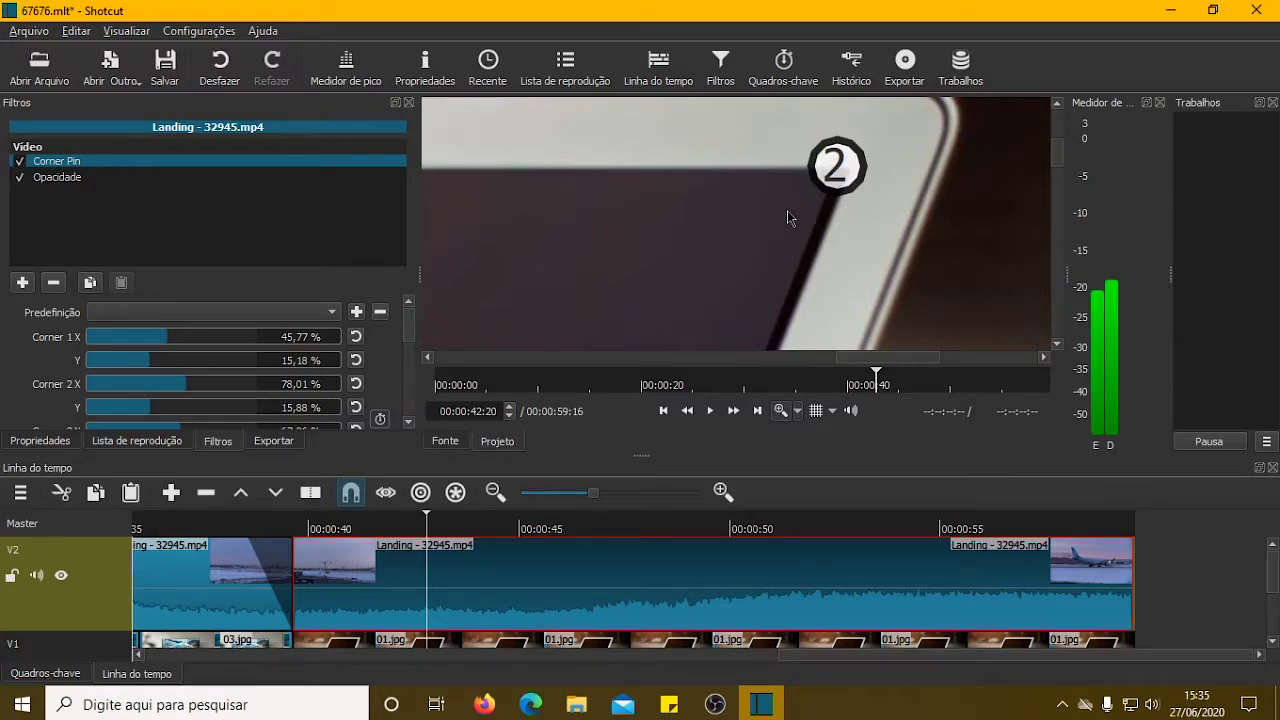
{"action": "mouse_move", "coordinate": [777, 229]}
{"action": "left_mouse_down"}
{"action": "mouse_move", "coordinate": [764, 252]}
{"action": "mouse_move", "coordinate": [784, 246]}
{"action": "left_mouse_up"}
Place Corner Pin point 1 on the laptop display's upper-left corner, about 46% X and 16% Y.
{"action": "left_click_drag", "start_coordinate": [886, 371], "coordinate": [719, 371]}
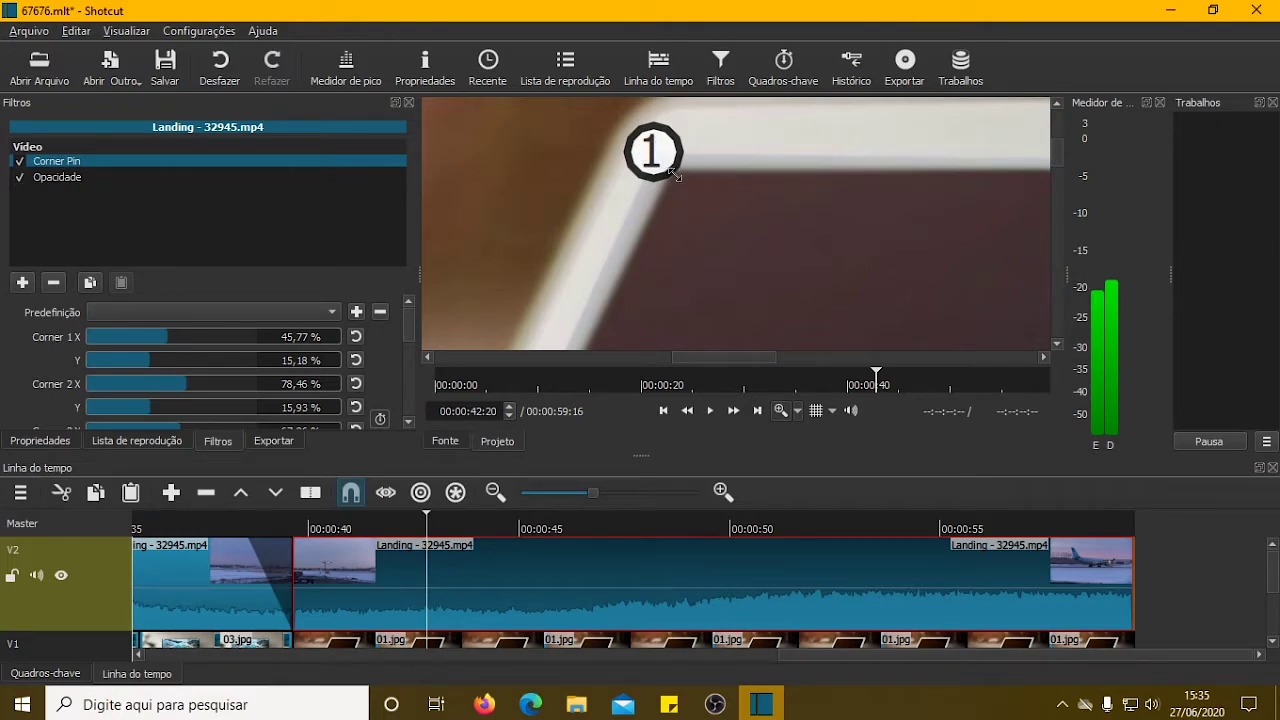
{"action": "left_click_drag", "start_coordinate": [716, 215], "coordinate": [753, 261]}
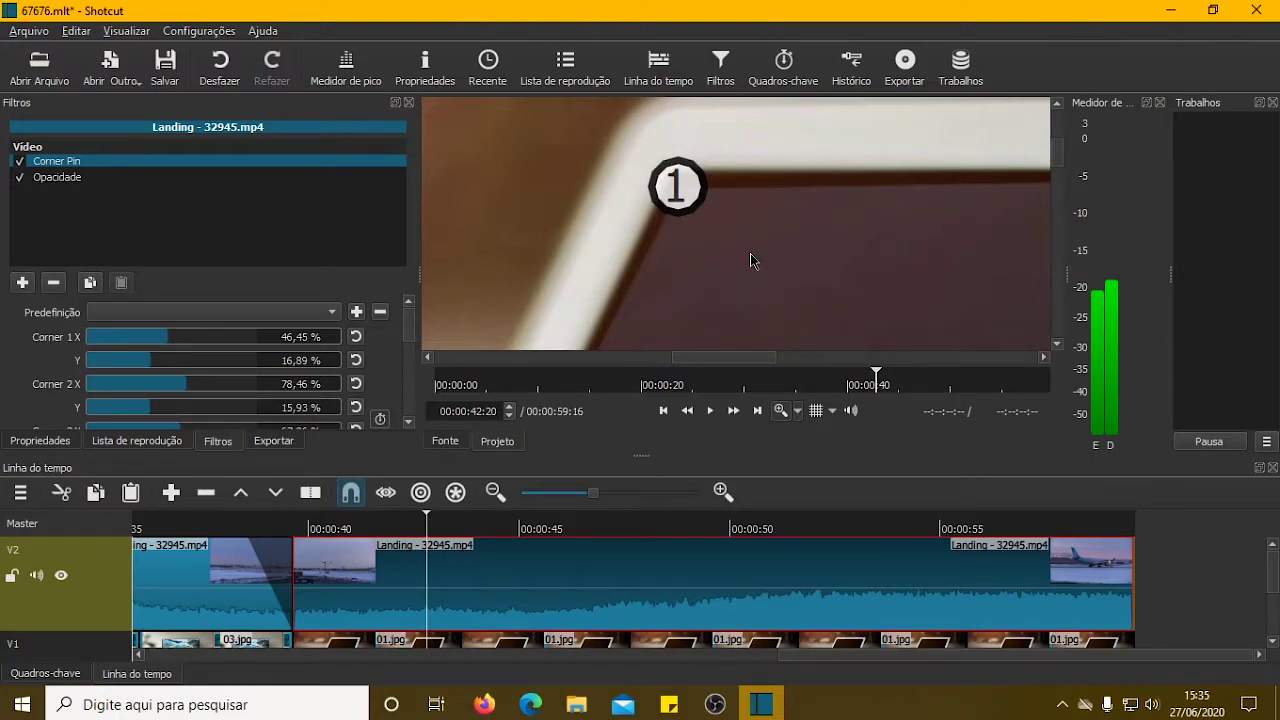
{"action": "left_click_drag", "start_coordinate": [750, 253], "coordinate": [742, 244]}
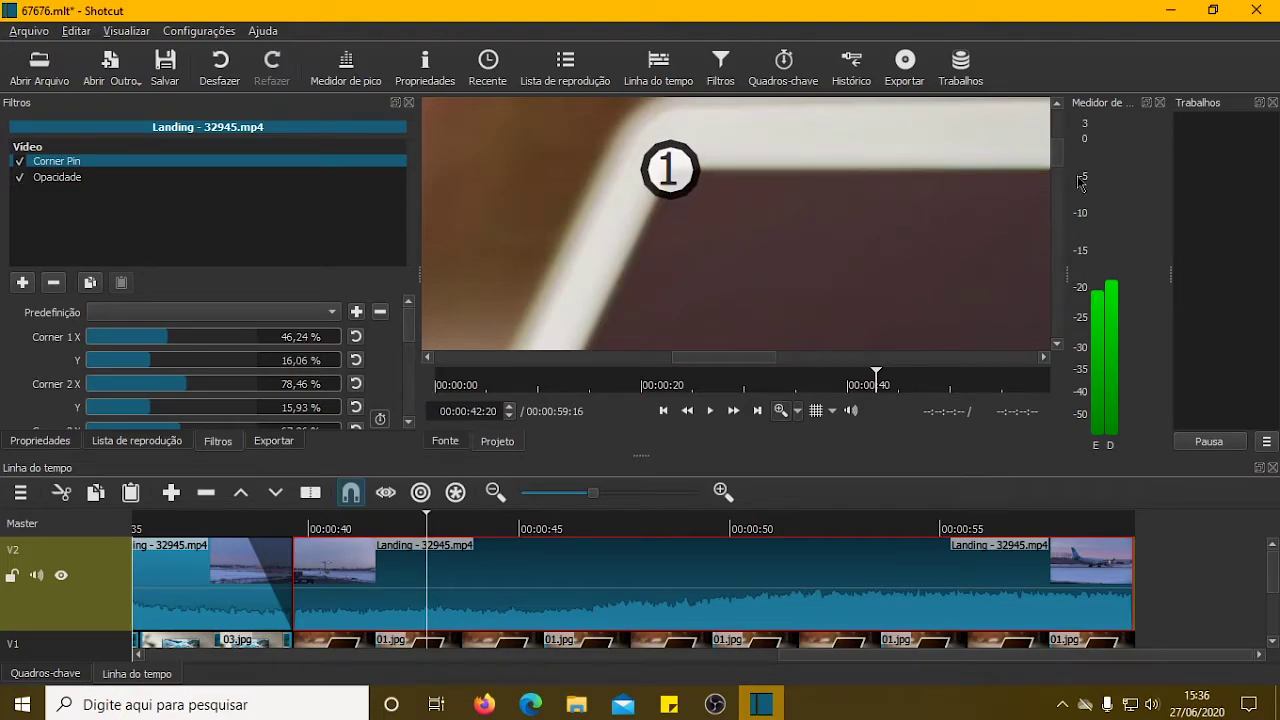
Place Corner Pin point 4 on the laptop display's lower-left corner, about 36% X and 53% Y.
{"action": "left_click_drag", "start_coordinate": [1057, 162], "coordinate": [1047, 238]}
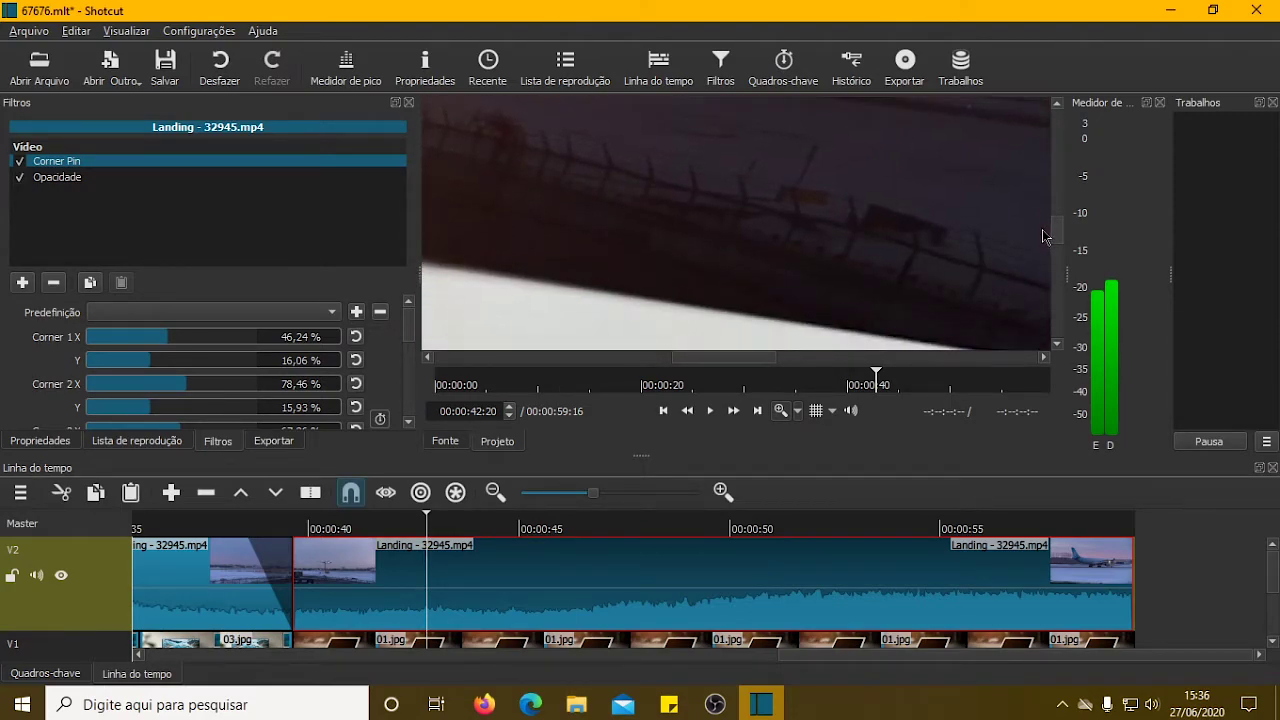
{"action": "left_click_drag", "start_coordinate": [726, 358], "coordinate": [670, 364]}
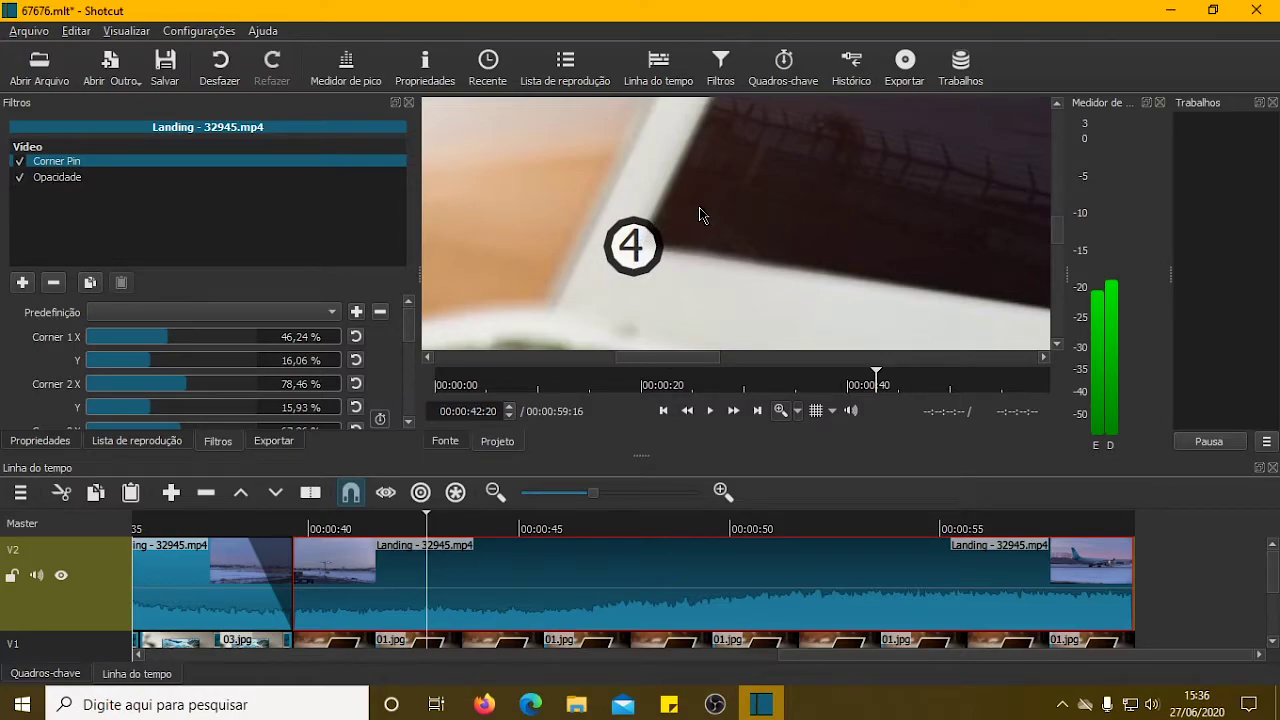
{"action": "mouse_move", "coordinate": [710, 203]}
{"action": "left_mouse_down"}
{"action": "mouse_move", "coordinate": [743, 200]}
{"action": "mouse_move", "coordinate": [727, 191]}
{"action": "left_mouse_up"}
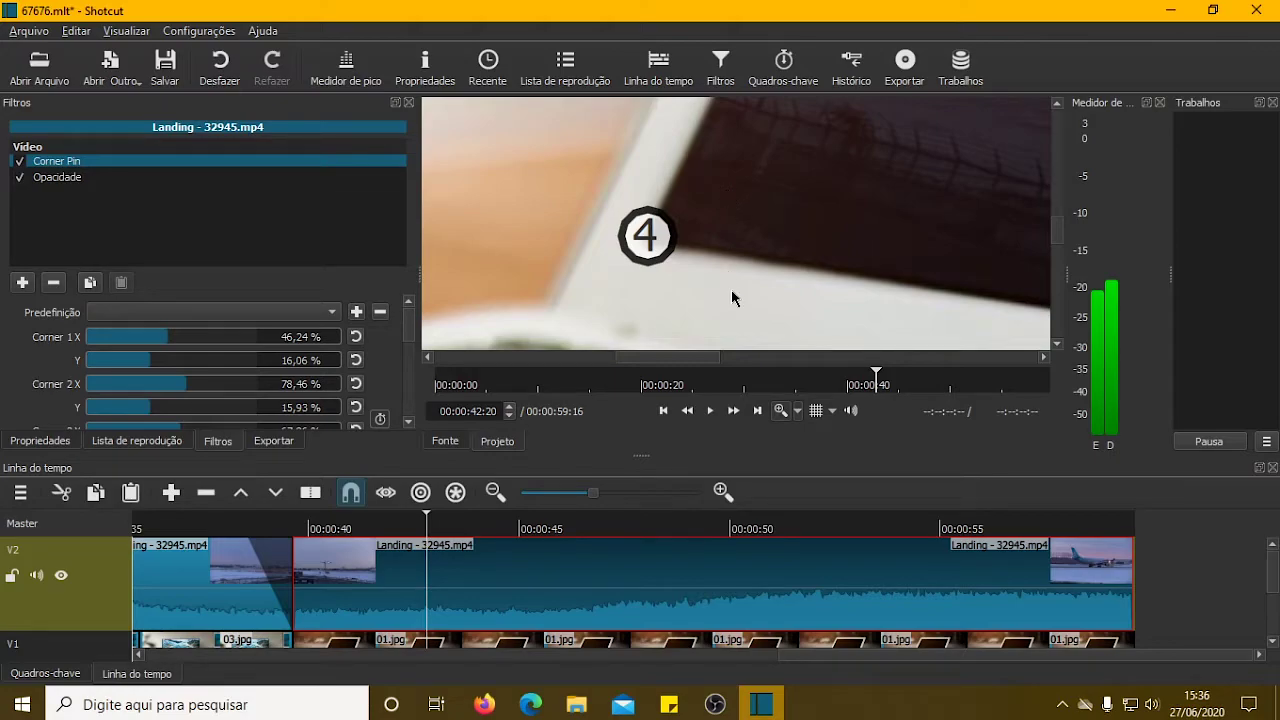
Fit the whole image in the preview and set the Landing clip's Opacity level to 100%.
{"action": "left_click", "coordinate": [798, 416]}
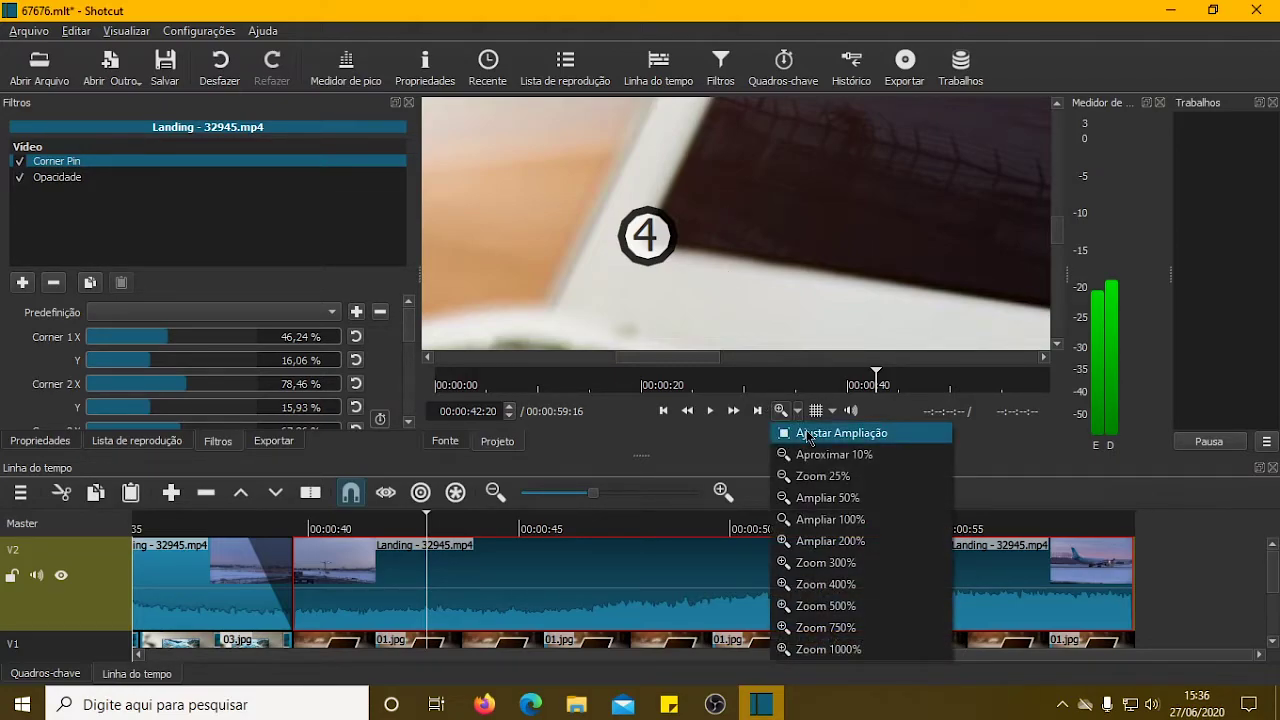
{"action": "left_click", "coordinate": [809, 434]}
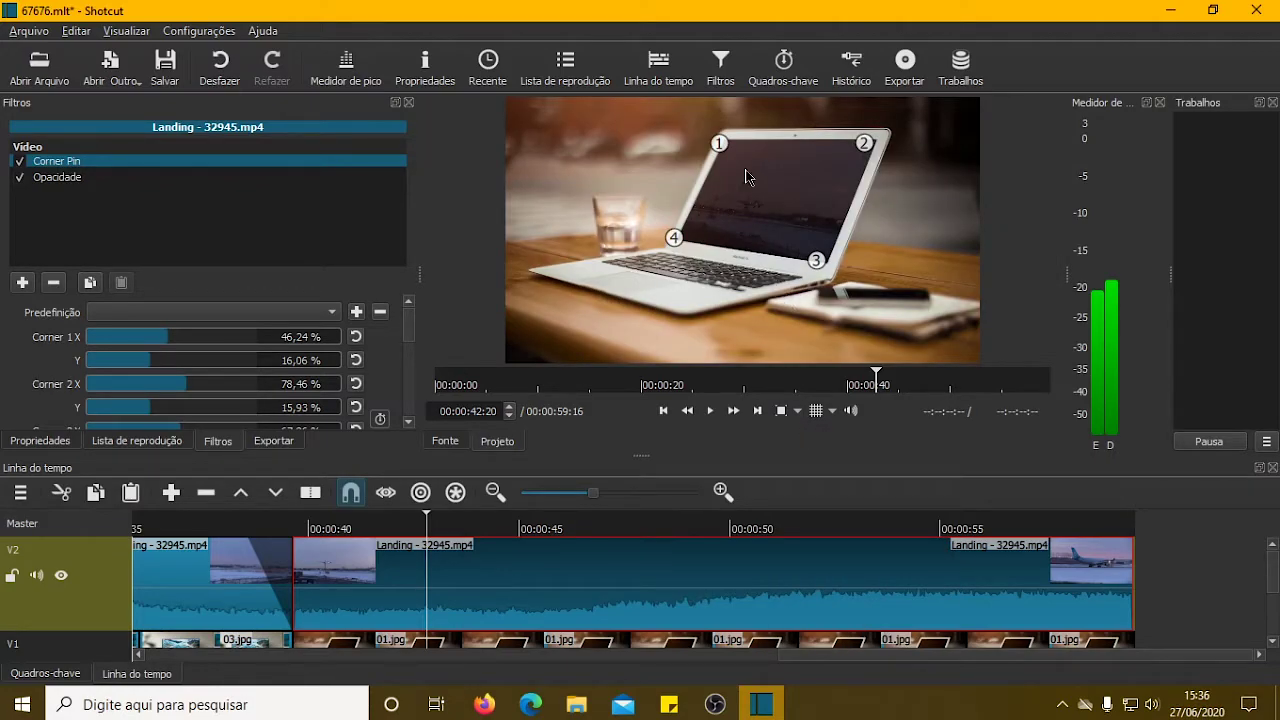
{"action": "left_click", "coordinate": [72, 186]}
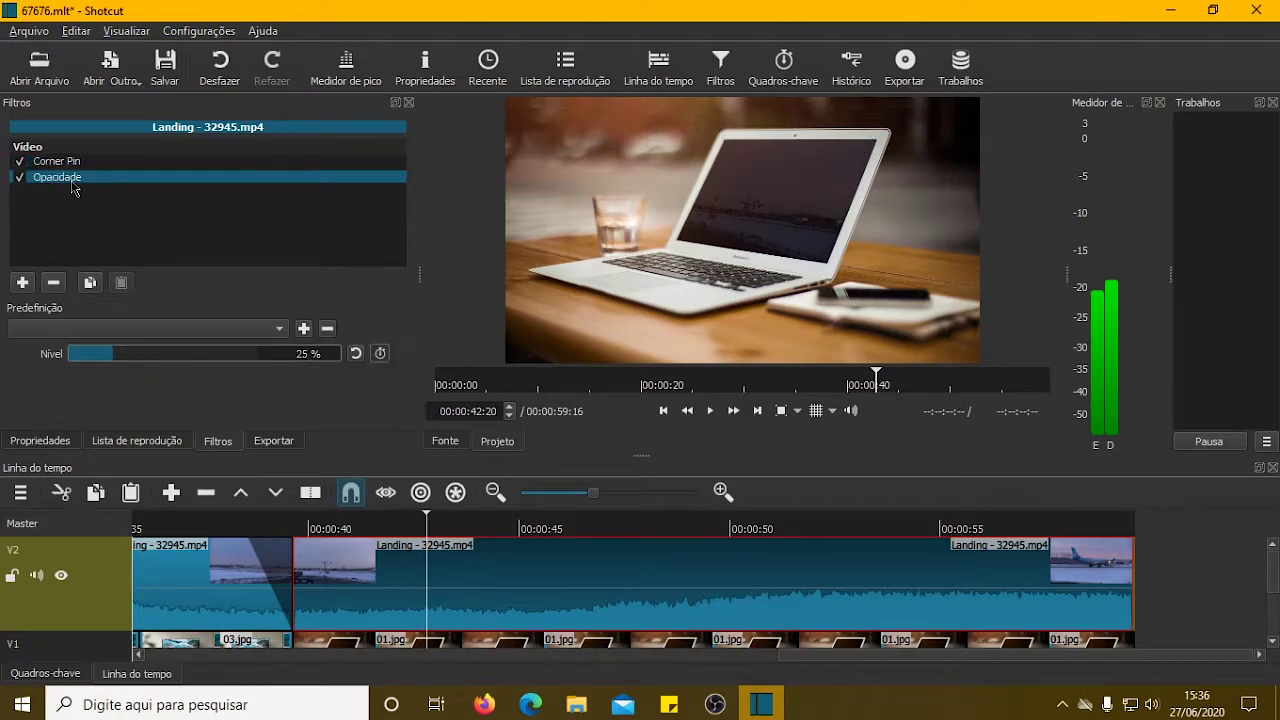
{"action": "left_click_drag", "start_coordinate": [110, 360], "coordinate": [323, 377]}
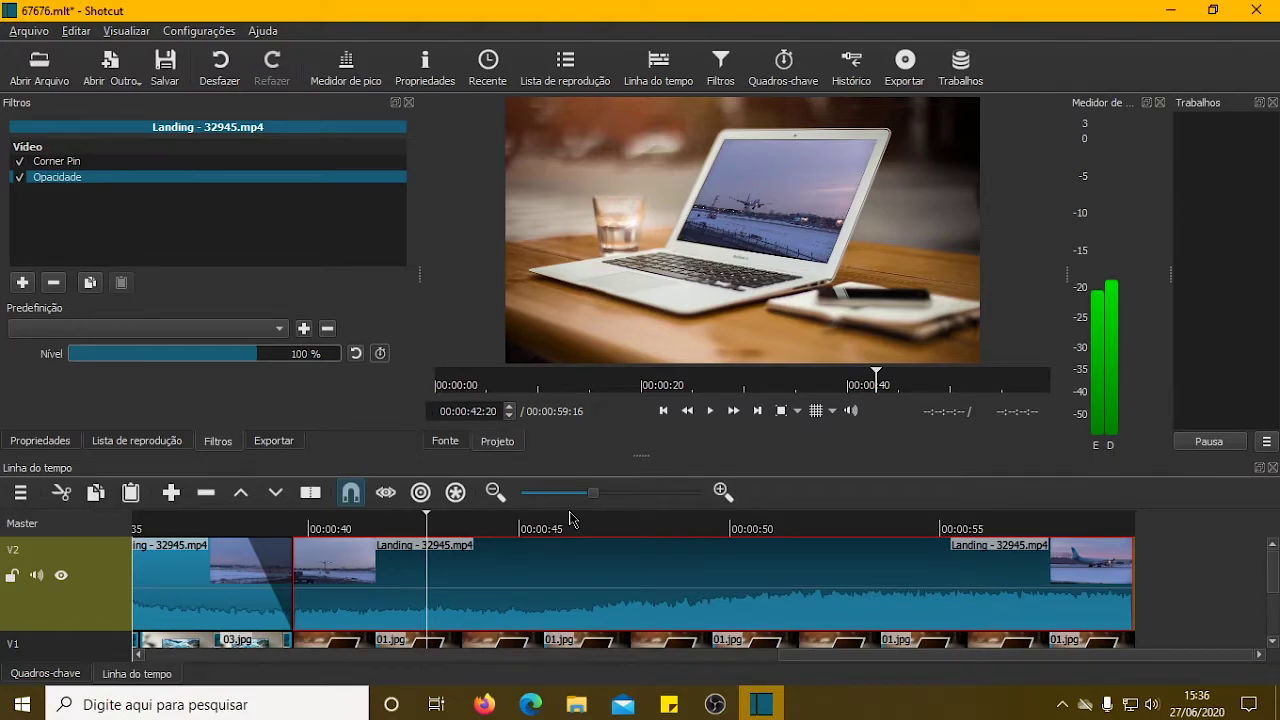
Add a short fade-in to the laptop's Landing clip and play it from its start in an enlarged preview.
{"action": "mouse_move", "coordinate": [302, 556]}
{"action": "left_click_drag", "start_coordinate": [300, 548], "coordinate": [320, 556]}
{"action": "left_click_drag", "start_coordinate": [426, 518], "coordinate": [288, 520]}
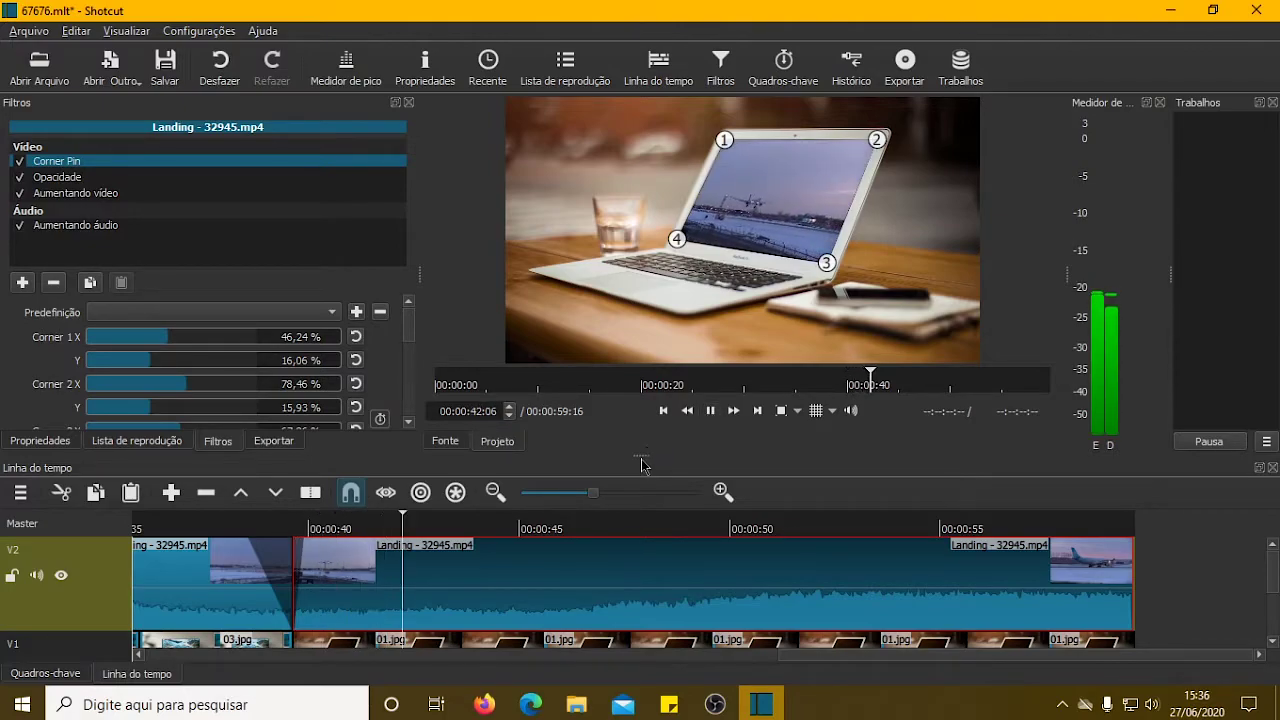
{"action": "left_click_drag", "start_coordinate": [642, 460], "coordinate": [647, 590]}
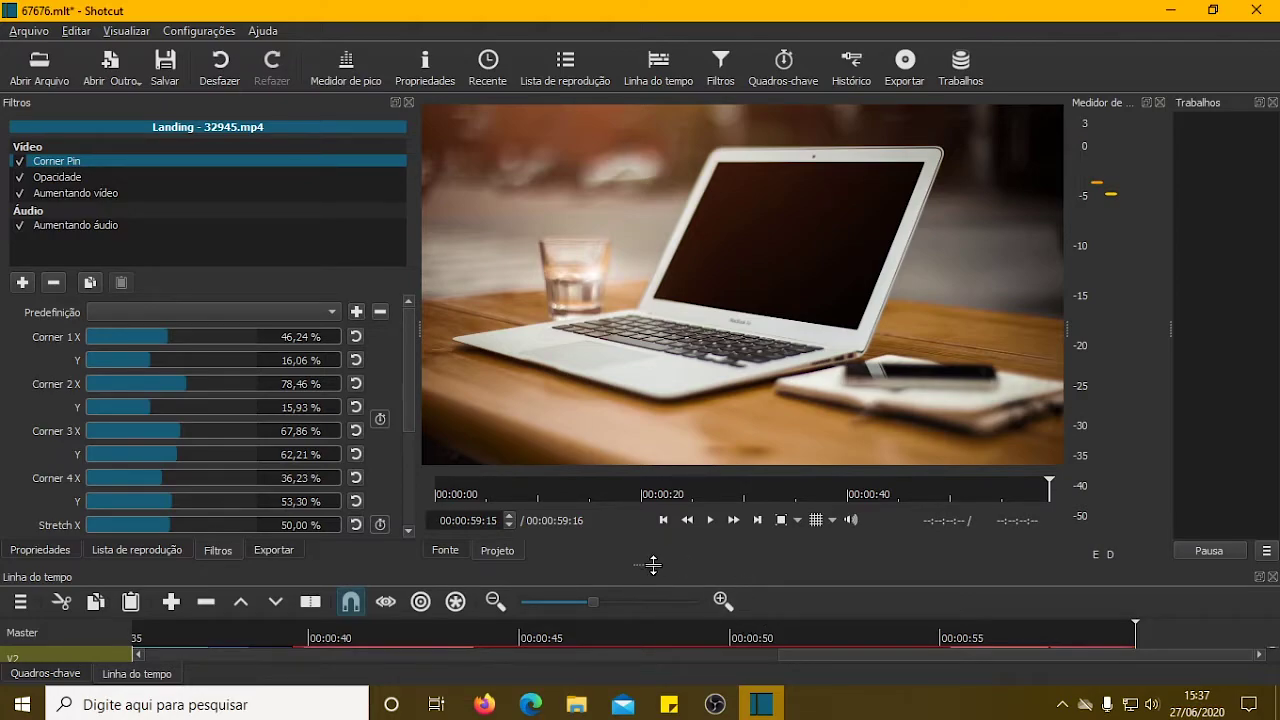
Enlarge the timeline area and add a short fade-out to the end of the last Landing clip on V2.
{"action": "left_click_drag", "start_coordinate": [650, 563], "coordinate": [650, 401]}
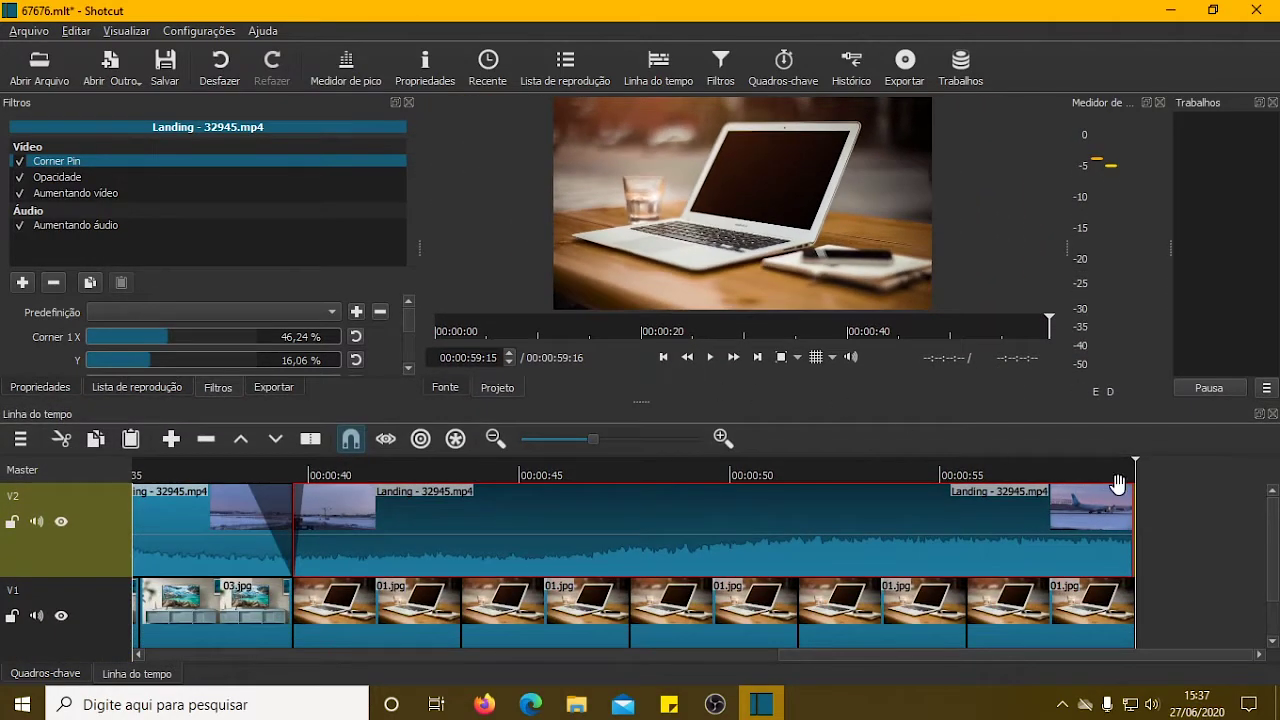
{"action": "left_click_drag", "start_coordinate": [1127, 495], "coordinate": [1105, 488]}
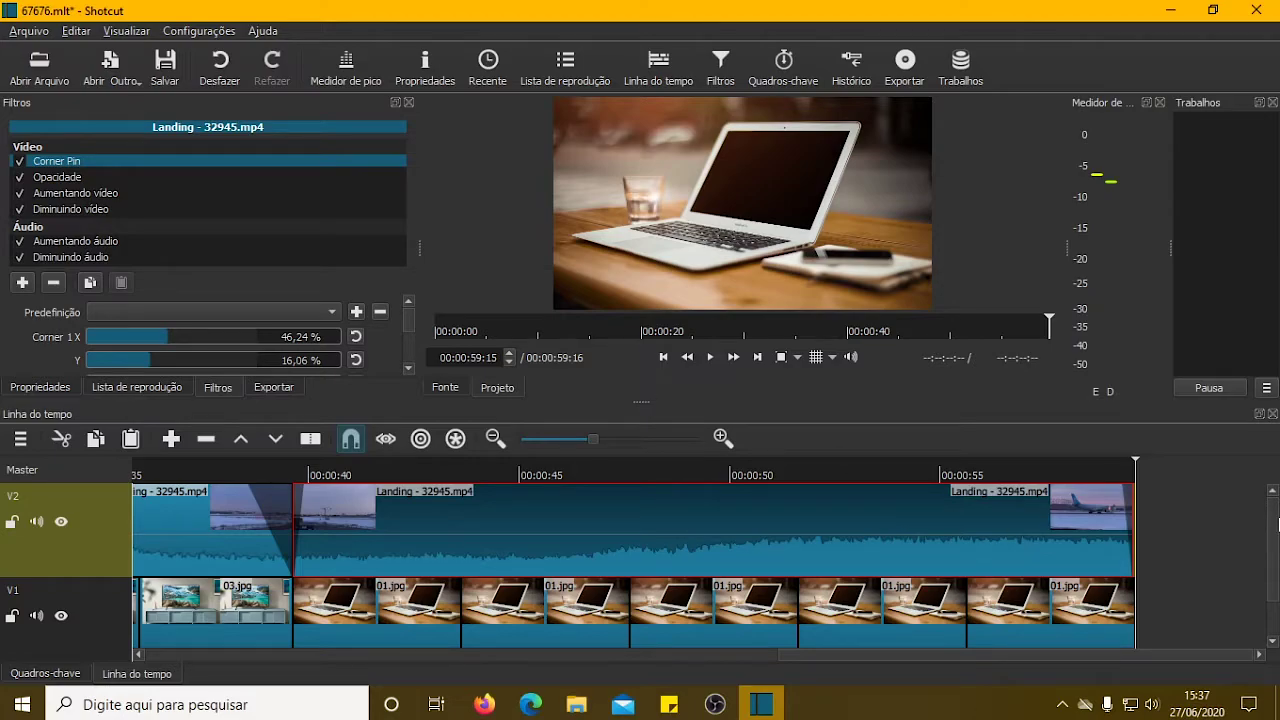
{"action": "left_click_drag", "start_coordinate": [1276, 577], "coordinate": [1276, 655]}
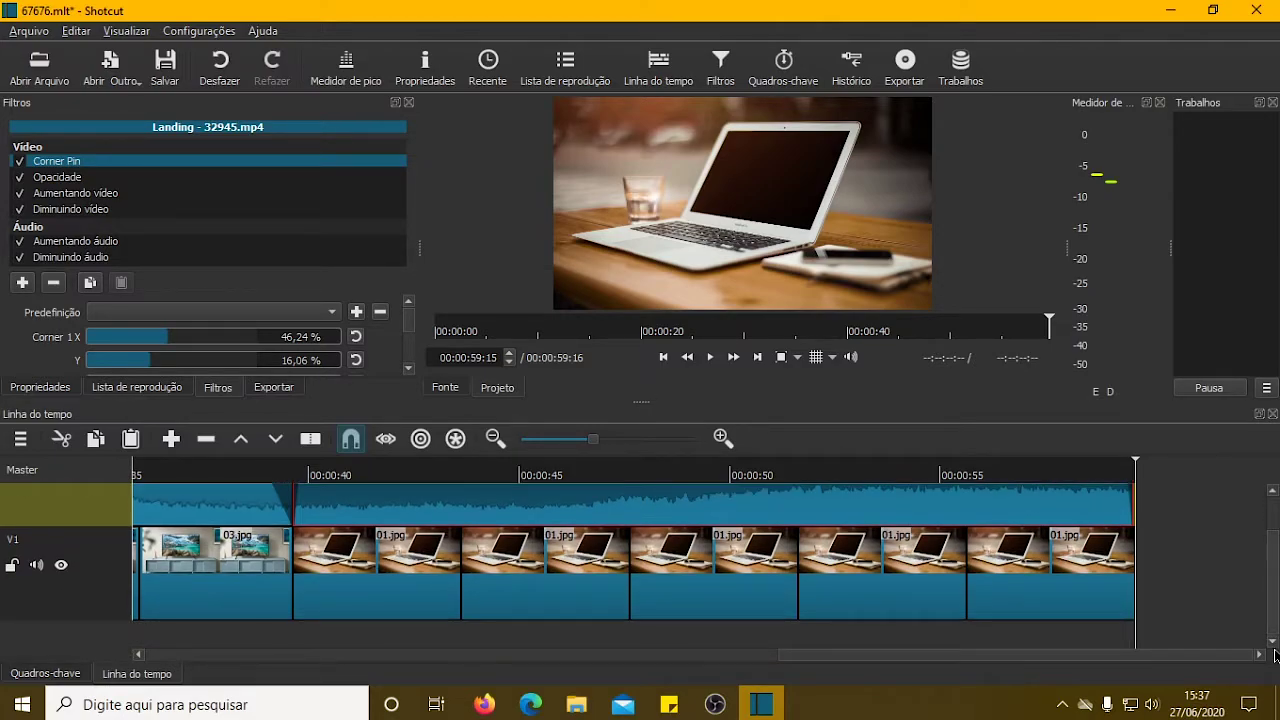
Add an audio track to the timeline and bring the empty A1 track into view.
{"action": "right_click", "coordinate": [1179, 642]}
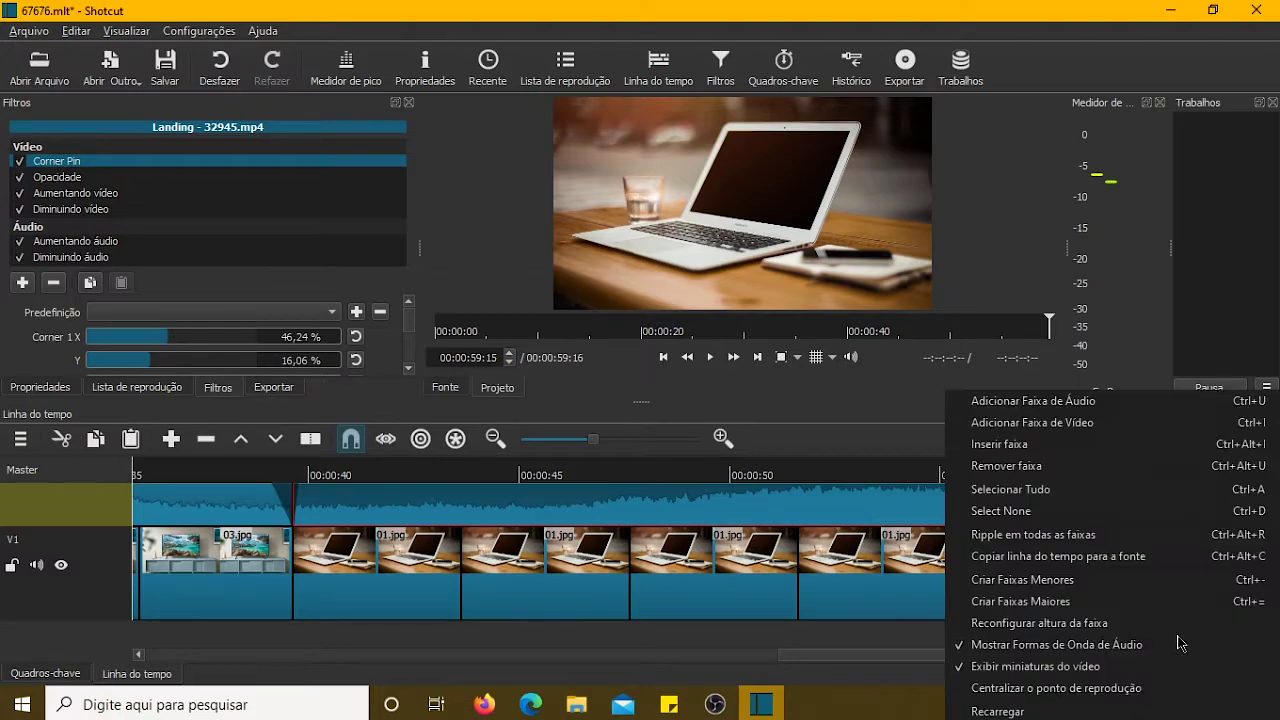
{"action": "left_click", "coordinate": [917, 652]}
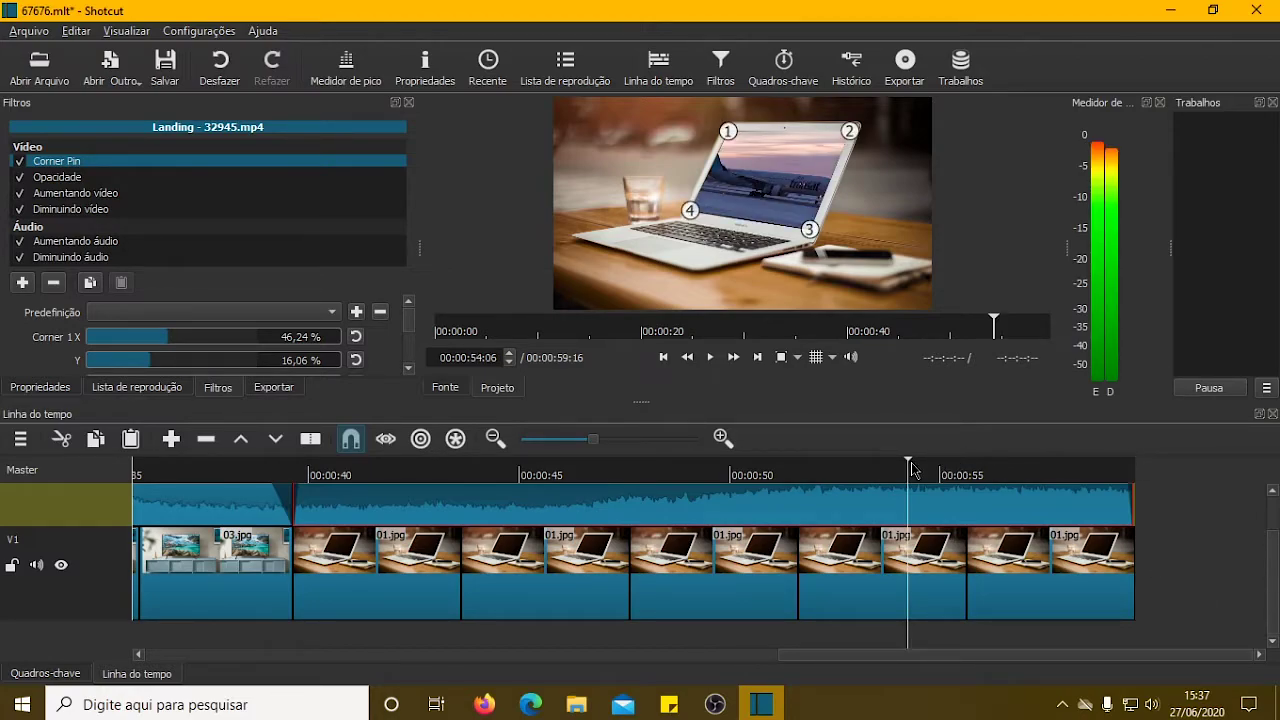
{"action": "left_click_drag", "start_coordinate": [911, 463], "coordinate": [995, 466]}
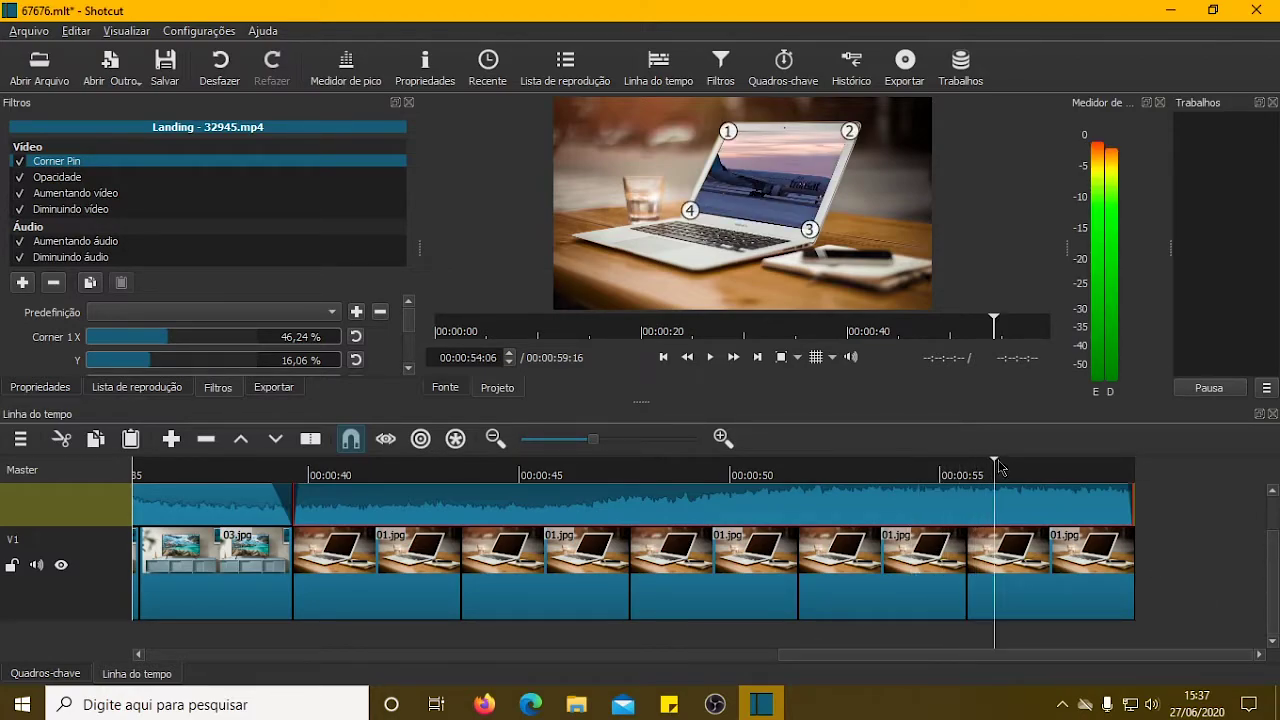
{"action": "right_click", "coordinate": [1167, 518]}
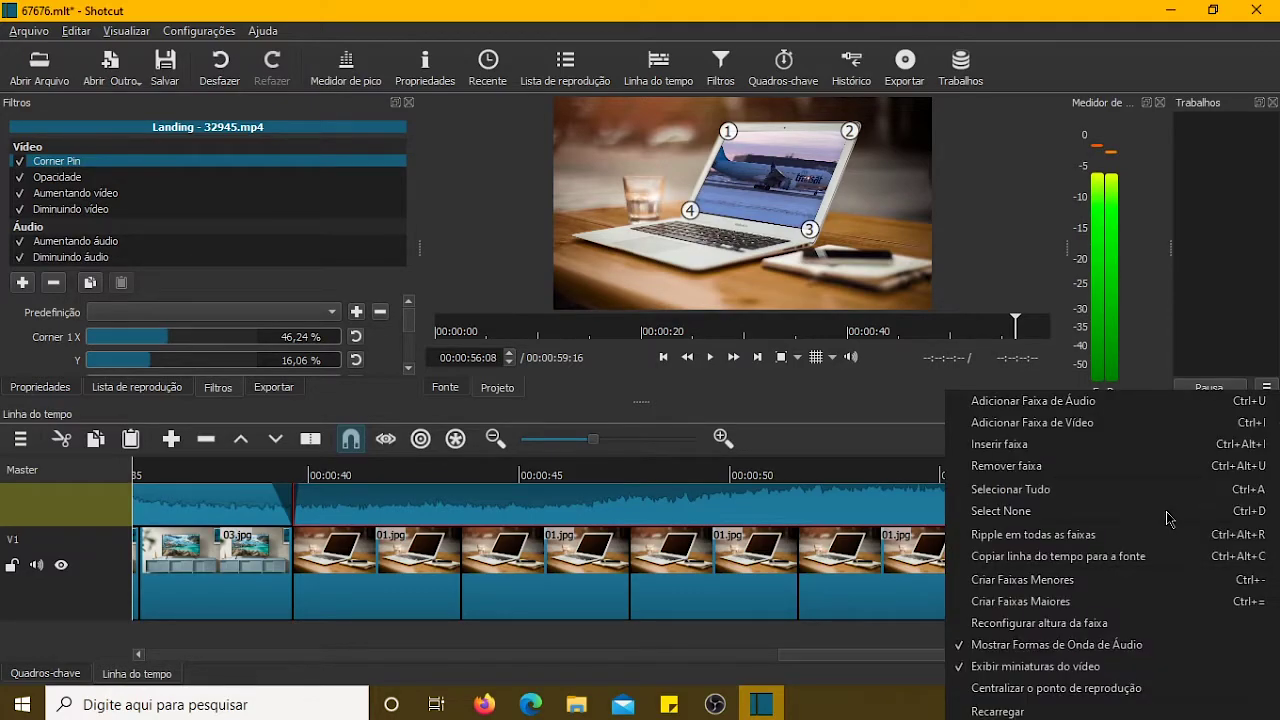
{"action": "left_click", "coordinate": [1134, 408]}
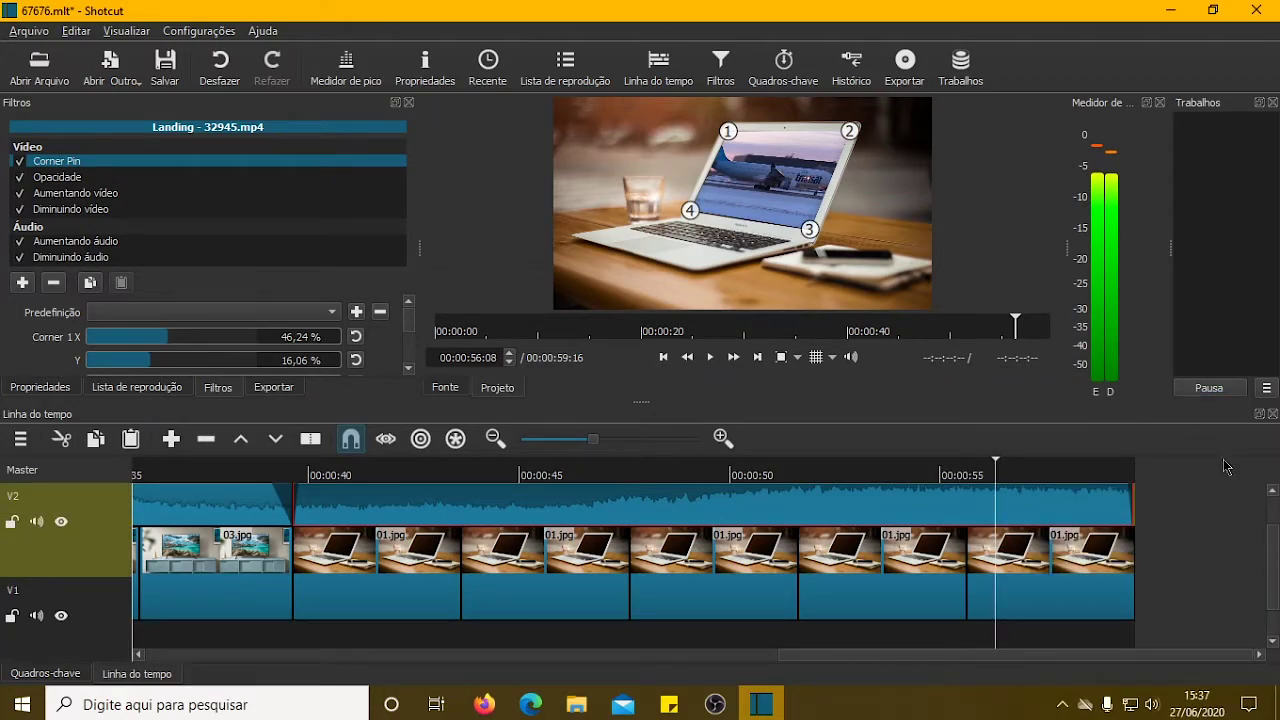
{"action": "left_click_drag", "start_coordinate": [1277, 549], "coordinate": [1270, 592]}
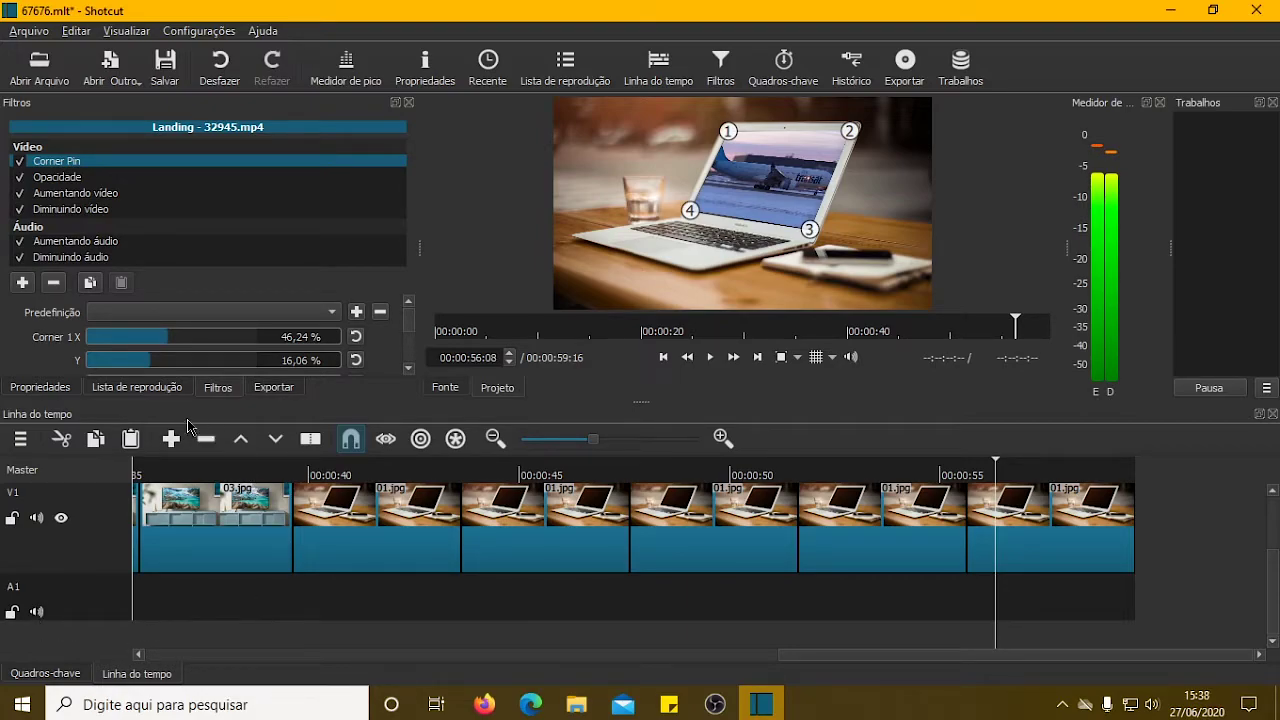
Place trilha sonora para aplicativos.mp3 from the playlist on audio track A1.
{"action": "left_click", "coordinate": [164, 392]}
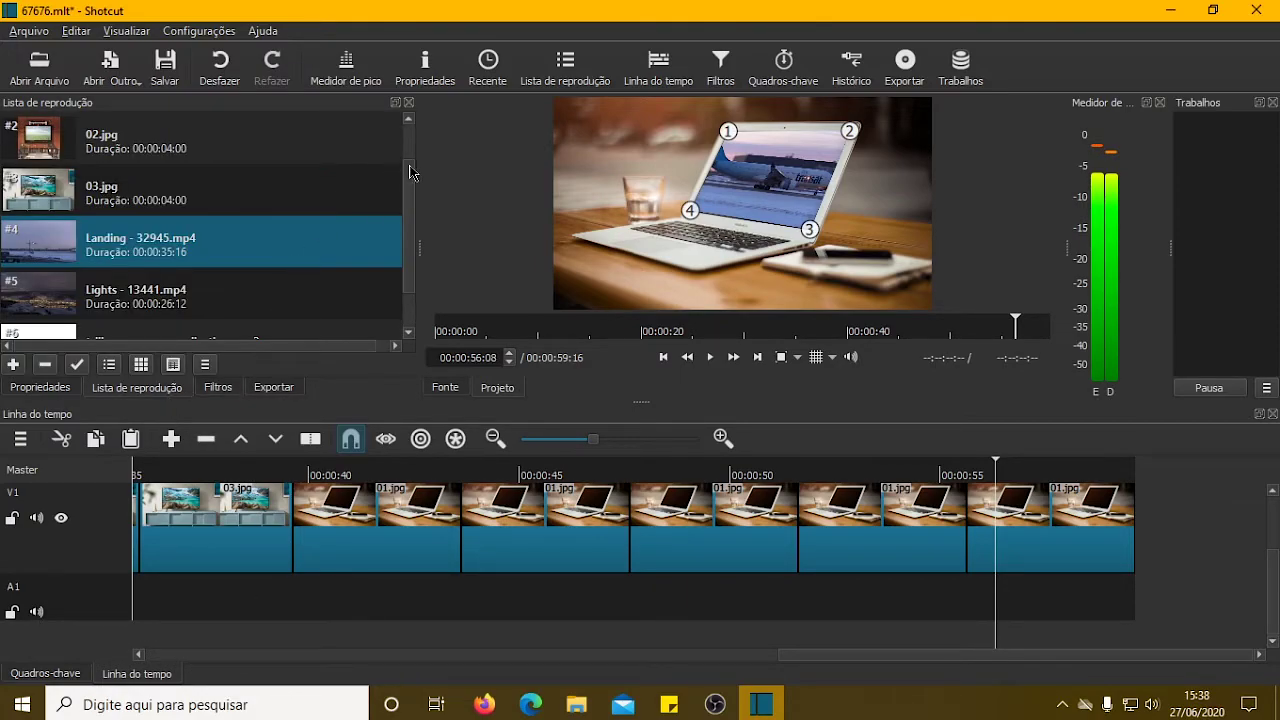
{"action": "left_click_drag", "start_coordinate": [410, 179], "coordinate": [410, 214]}
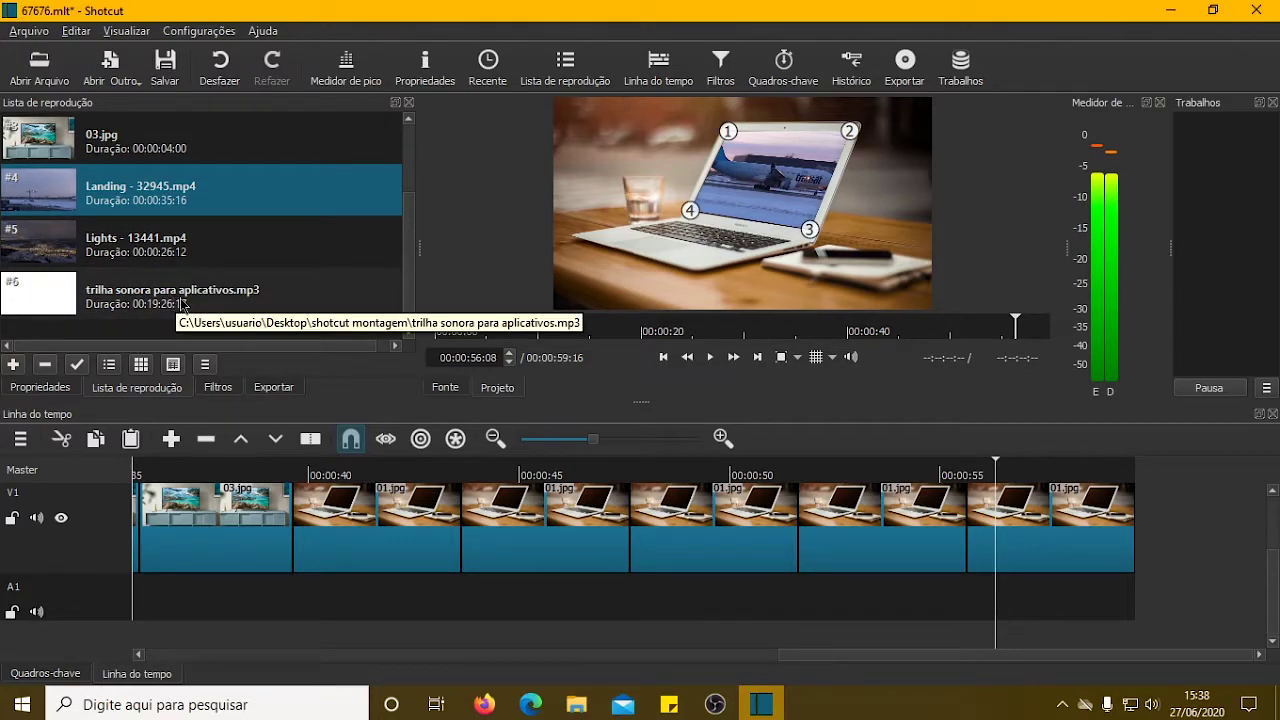
{"action": "left_click", "coordinate": [116, 297]}
{"action": "left_click_drag", "start_coordinate": [116, 295], "coordinate": [314, 614]}
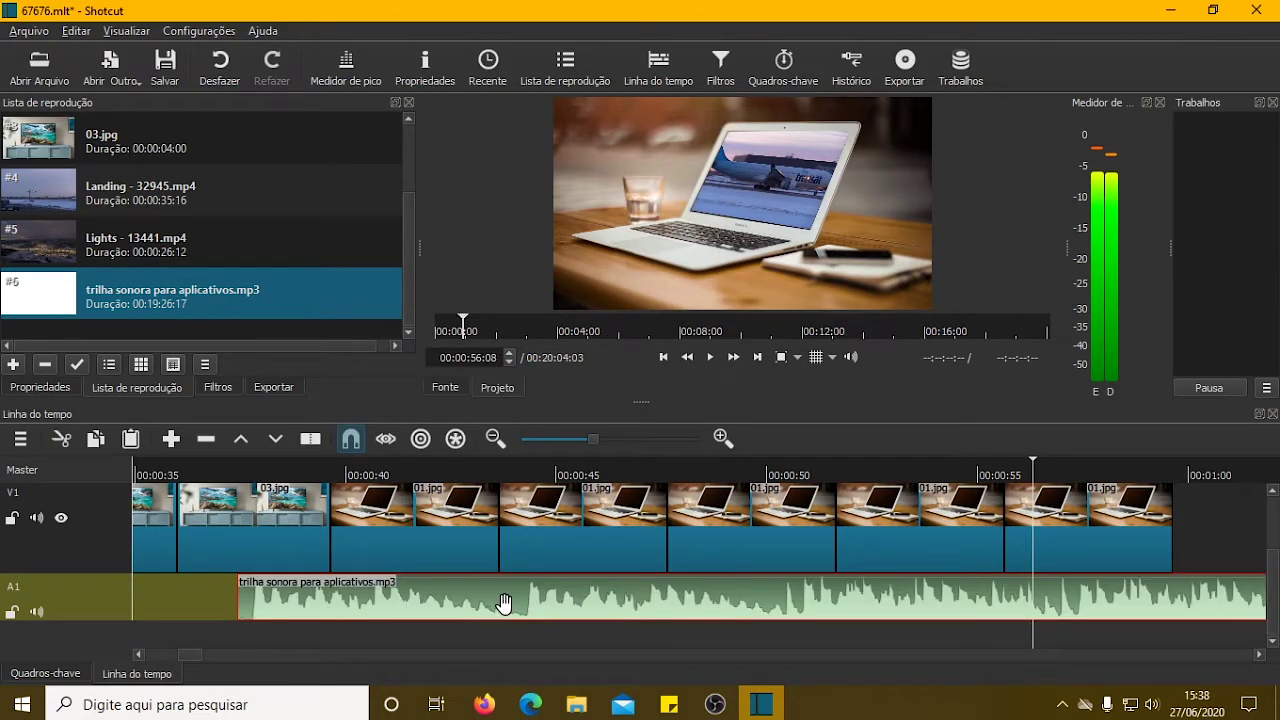
Move the soundtrack clip on A1 to the very beginning of the timeline.
{"action": "left_click_drag", "start_coordinate": [503, 604], "coordinate": [410, 614]}
{"action": "left_click_drag", "start_coordinate": [187, 657], "coordinate": [172, 657]}
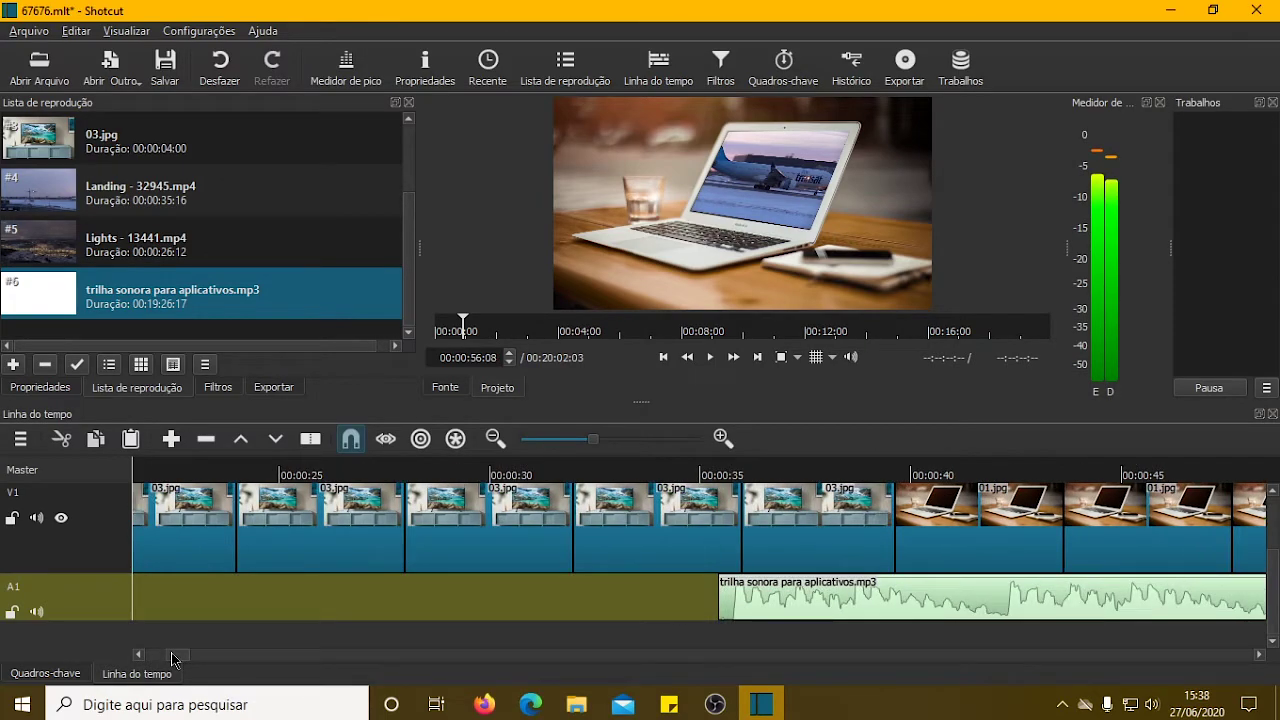
{"action": "left_click", "coordinate": [575, 442]}
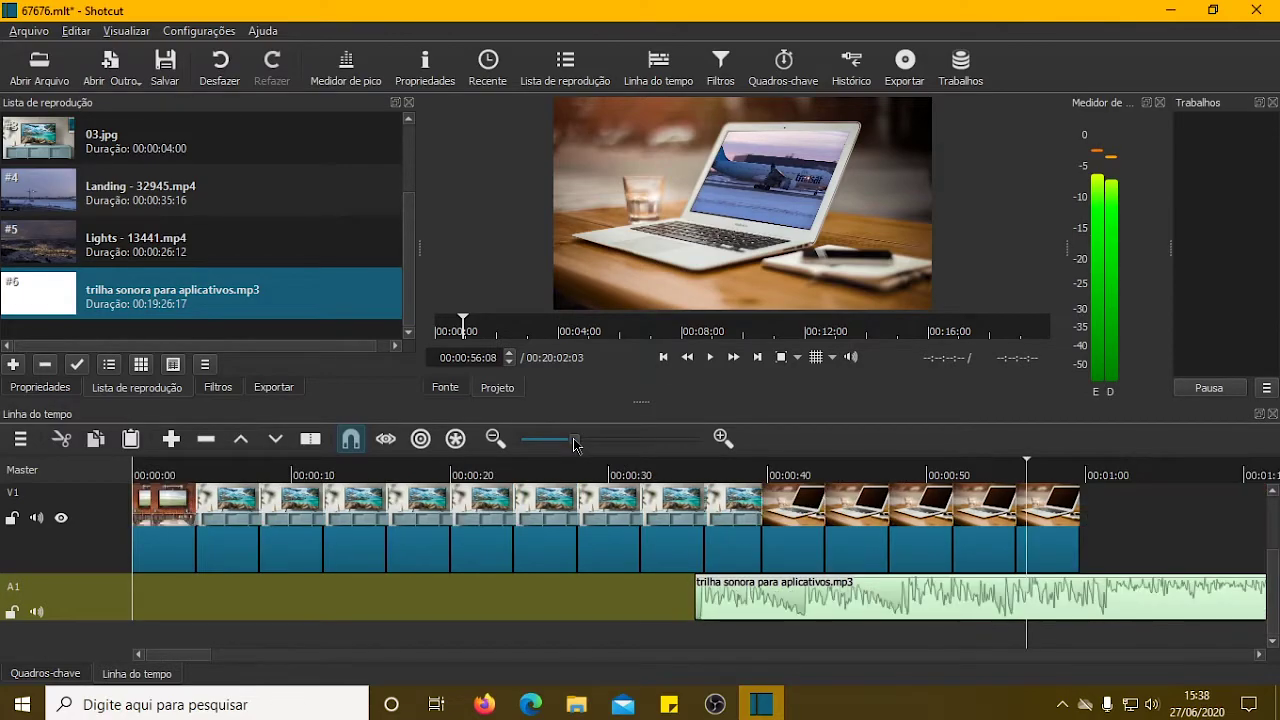
{"action": "left_click_drag", "start_coordinate": [561, 445], "coordinate": [558, 446]}
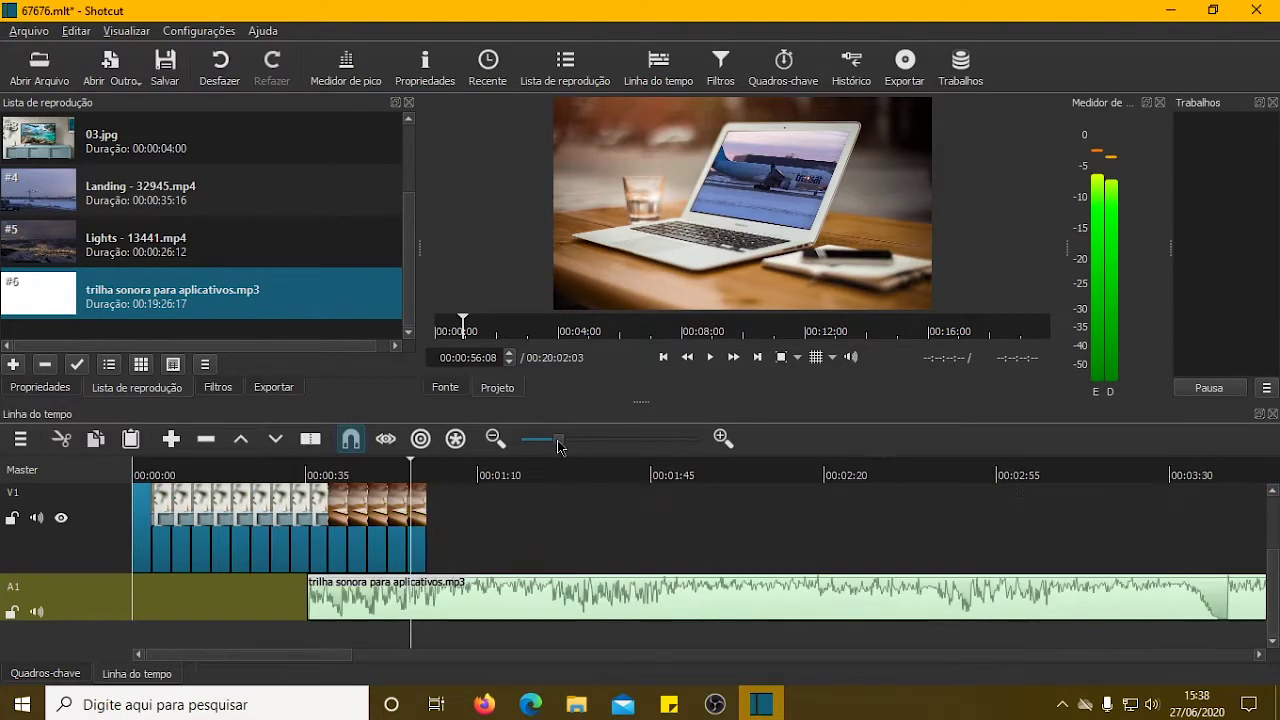
{"action": "left_click_drag", "start_coordinate": [615, 601], "coordinate": [432, 607]}
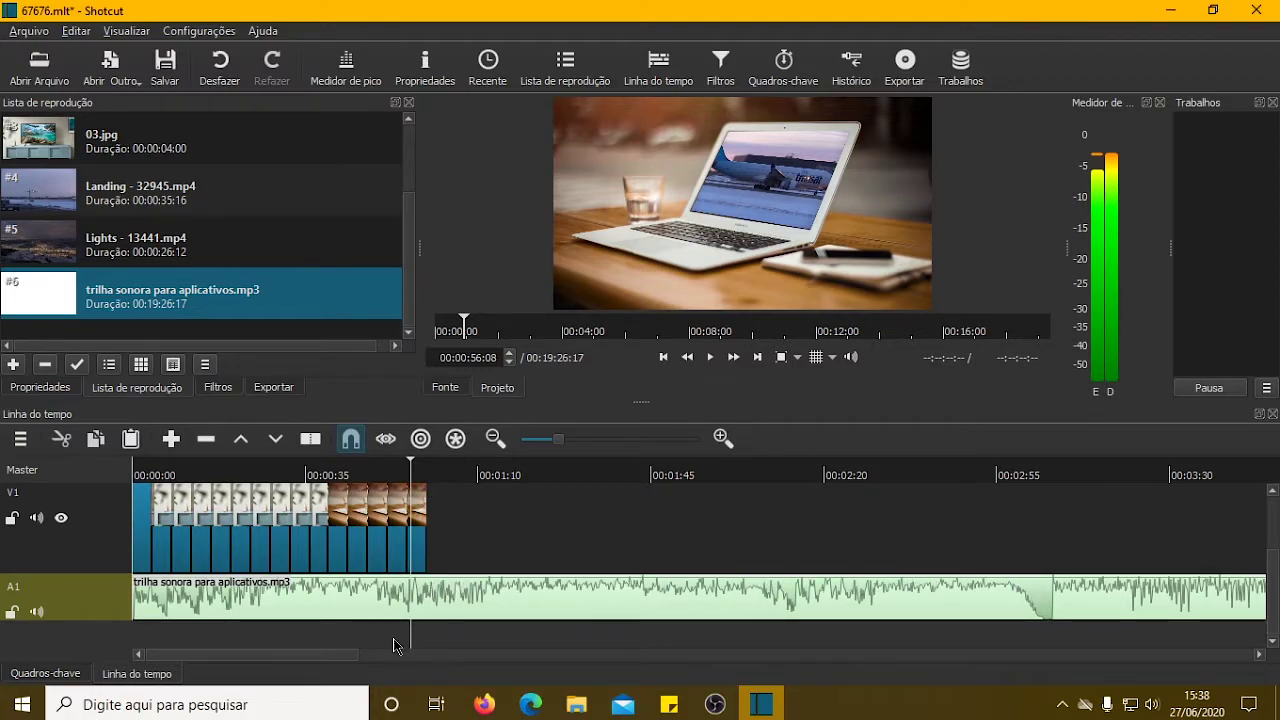
Split the soundtrack on A1 at 00:00:59:16, where the last laptop image ends, and delete the excess audio after the cut.
{"action": "left_click", "coordinate": [429, 466]}
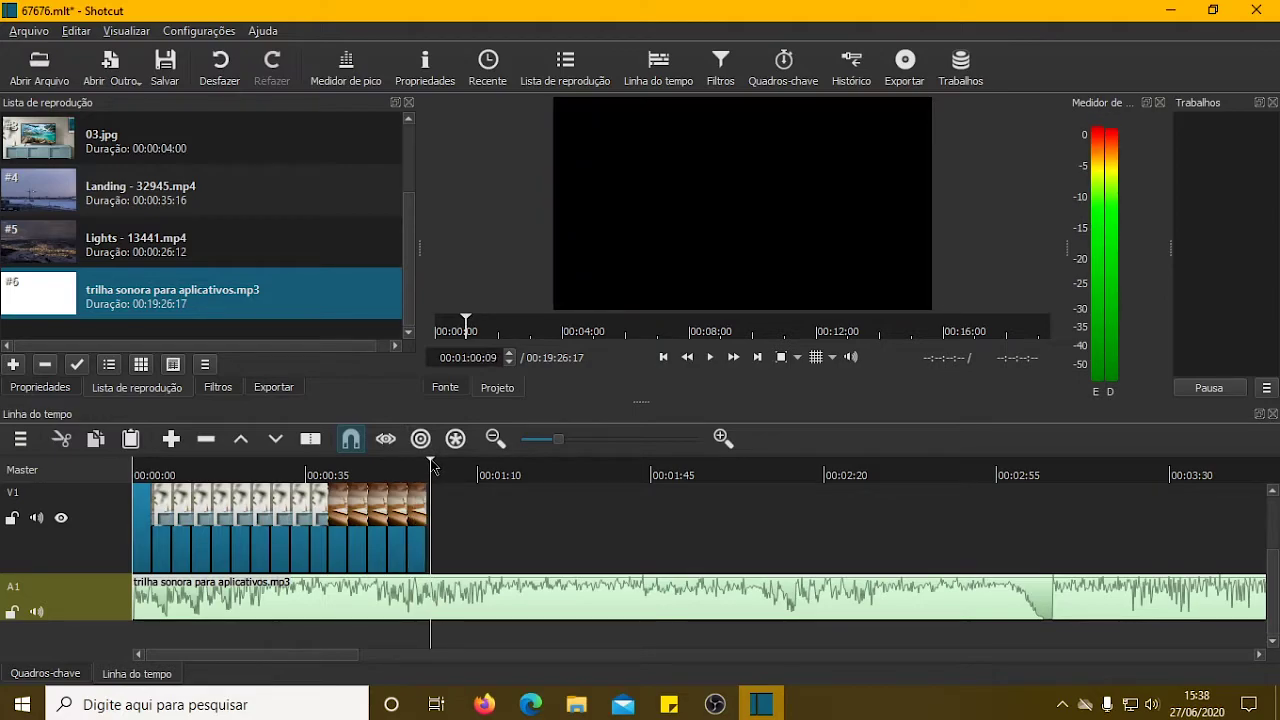
{"action": "left_click_drag", "start_coordinate": [429, 466], "coordinate": [426, 466]}
{"action": "left_click_drag", "start_coordinate": [558, 439], "coordinate": [585, 440]}
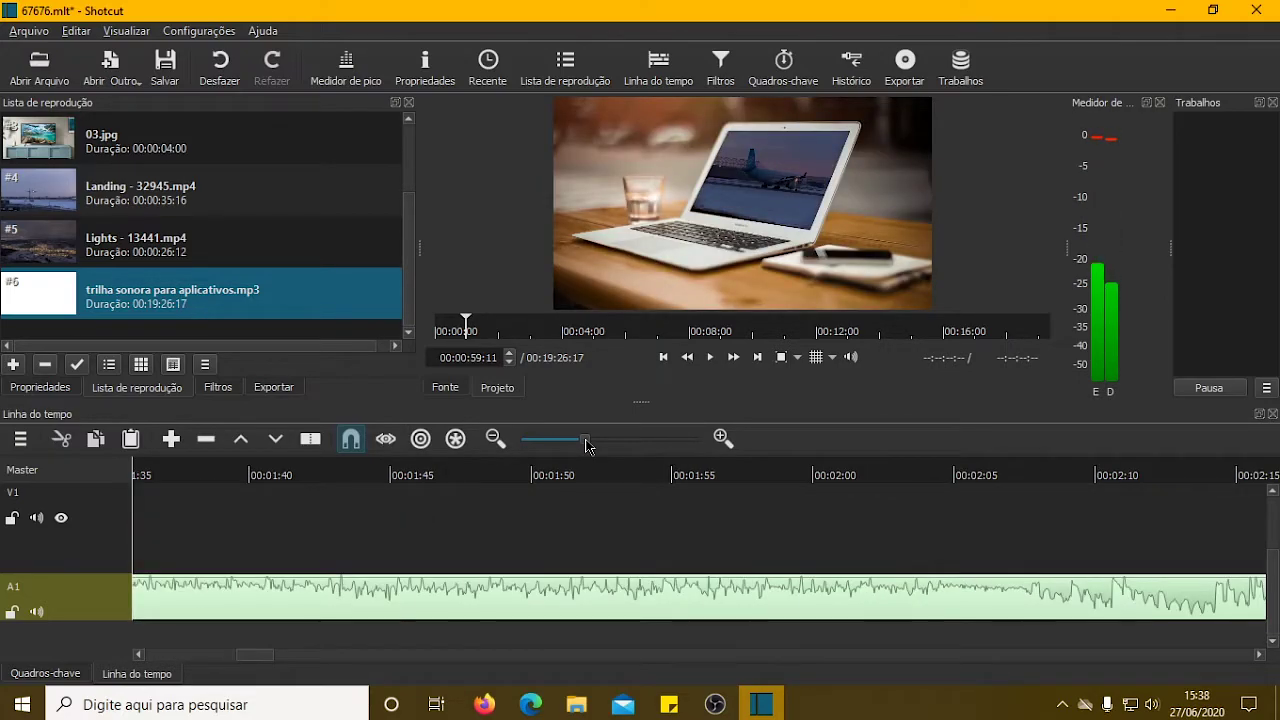
{"action": "left_click_drag", "start_coordinate": [250, 657], "coordinate": [204, 657]}
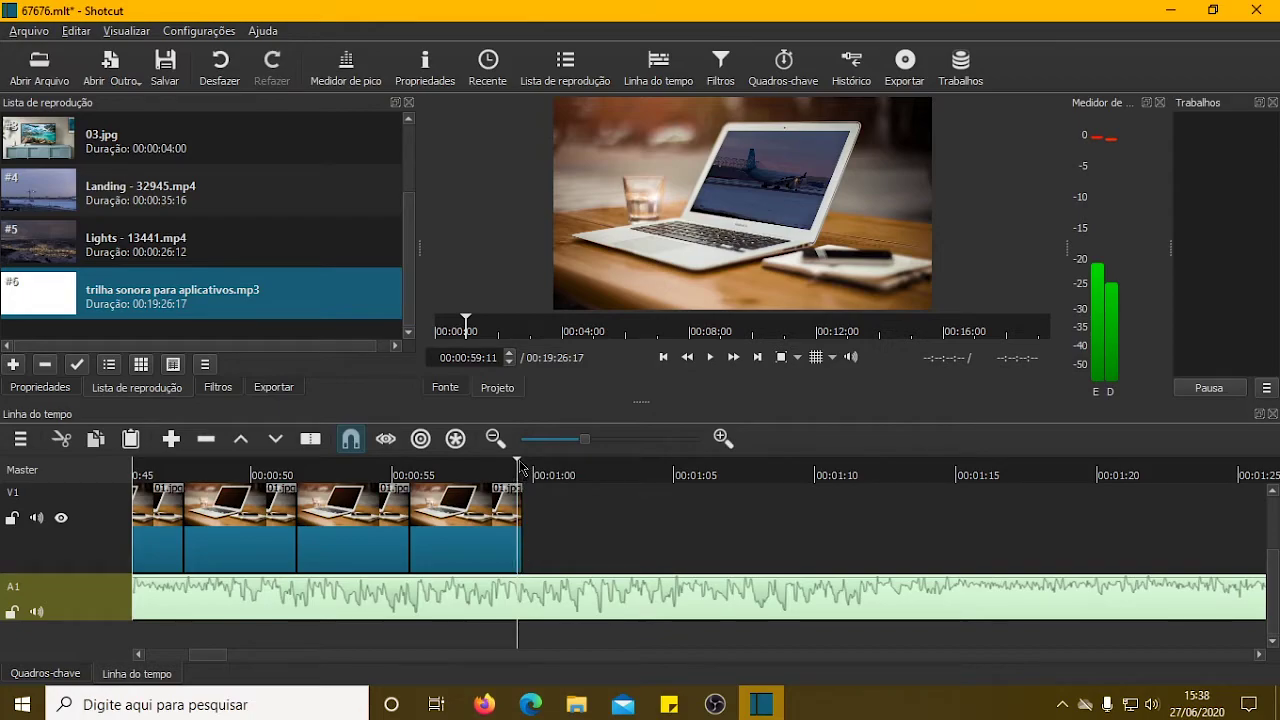
{"action": "left_click_drag", "start_coordinate": [519, 466], "coordinate": [526, 466]}
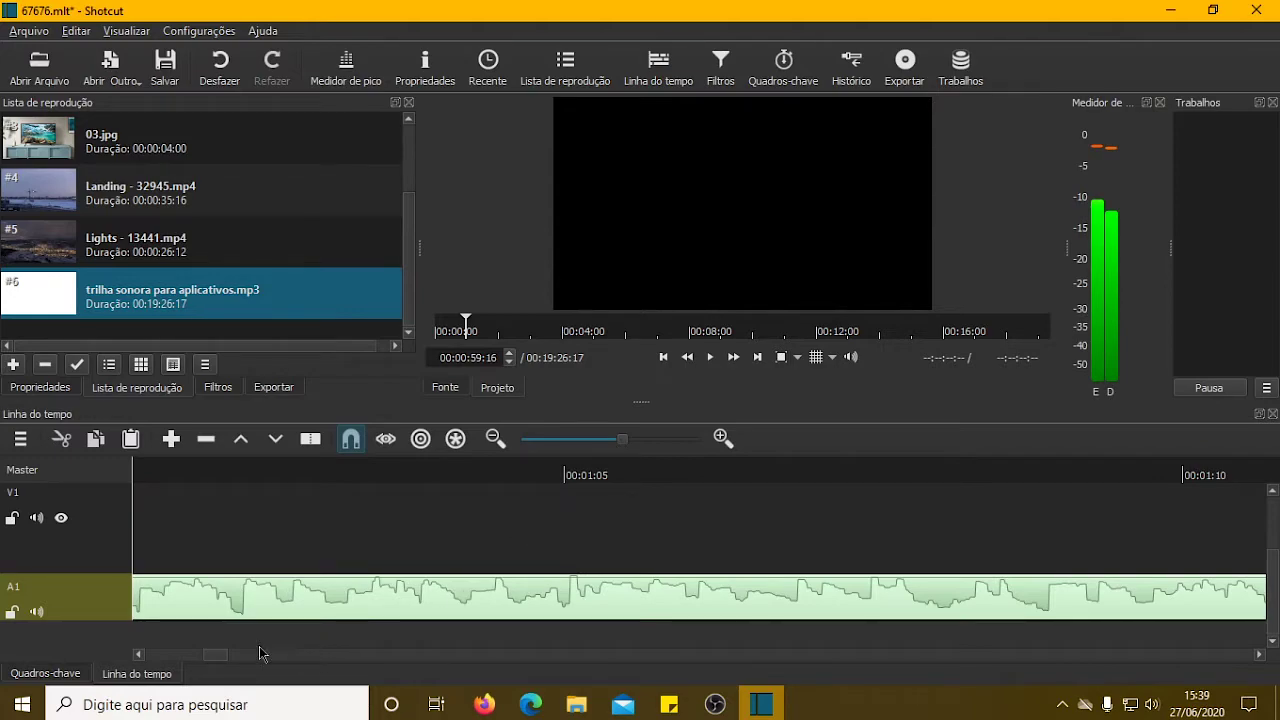
{"action": "left_click_drag", "start_coordinate": [222, 660], "coordinate": [218, 660]}
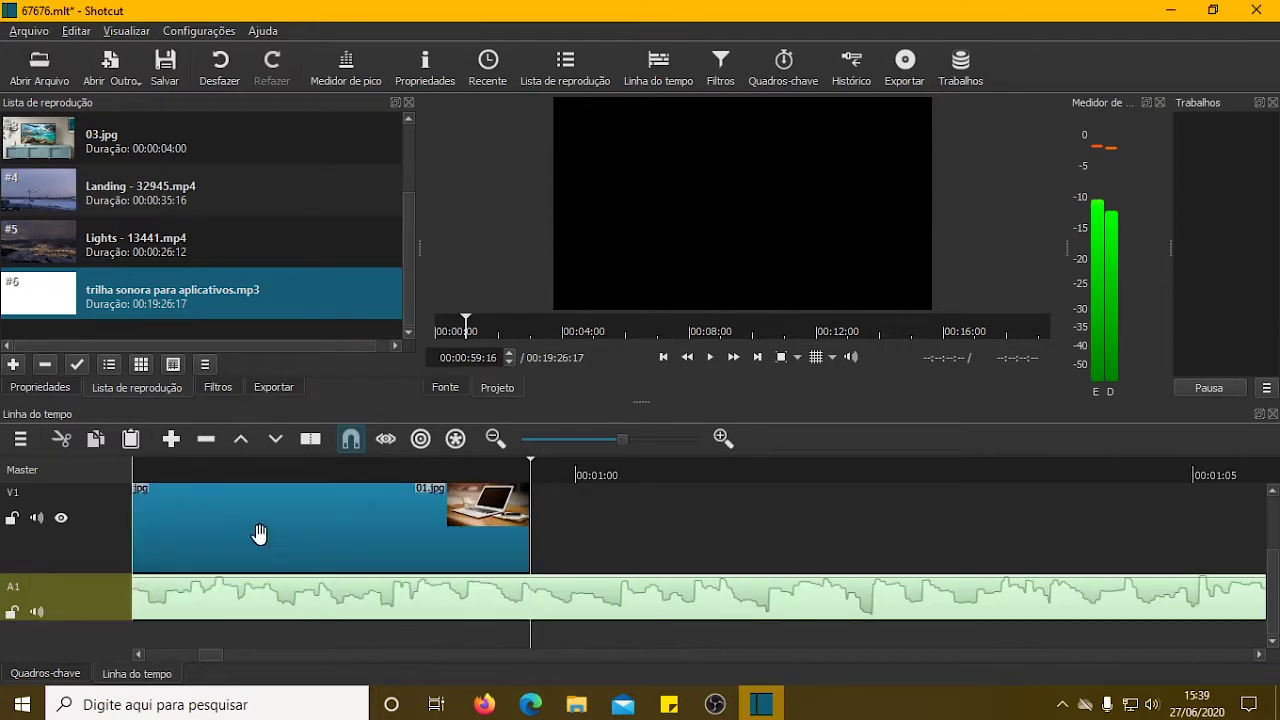
{"action": "left_click", "coordinate": [310, 441]}
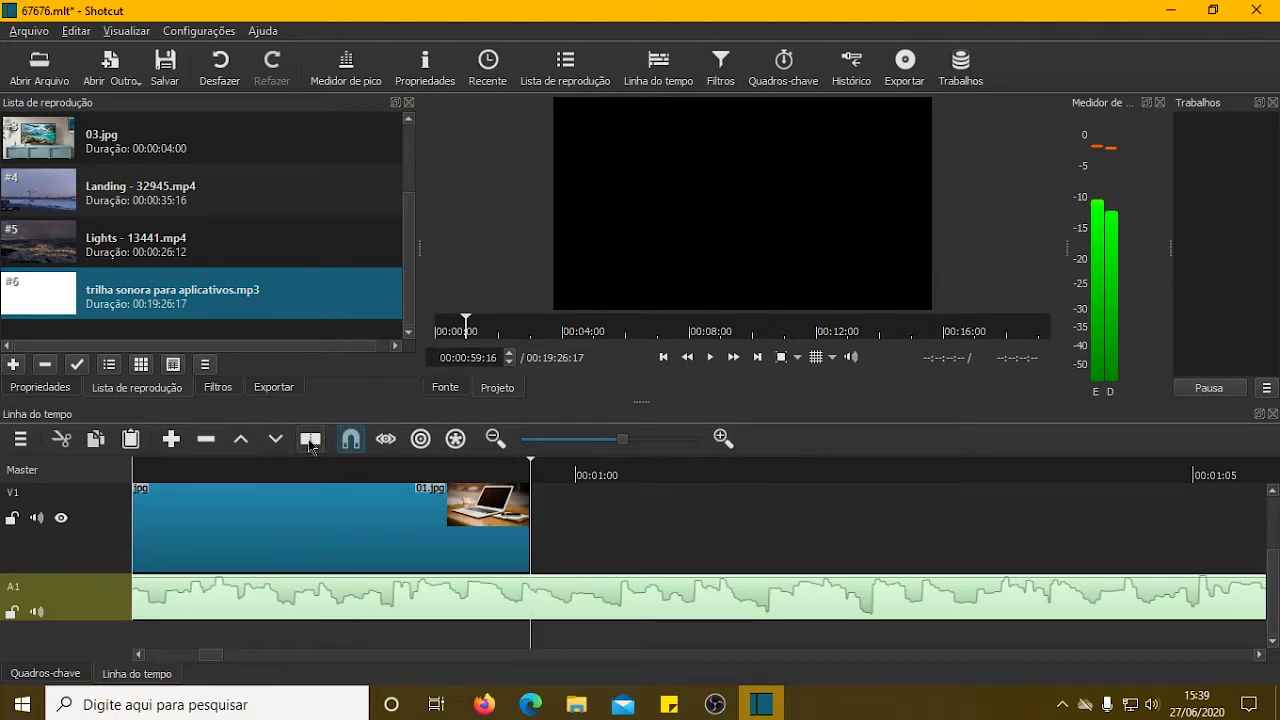
{"action": "left_click", "coordinate": [652, 602]}
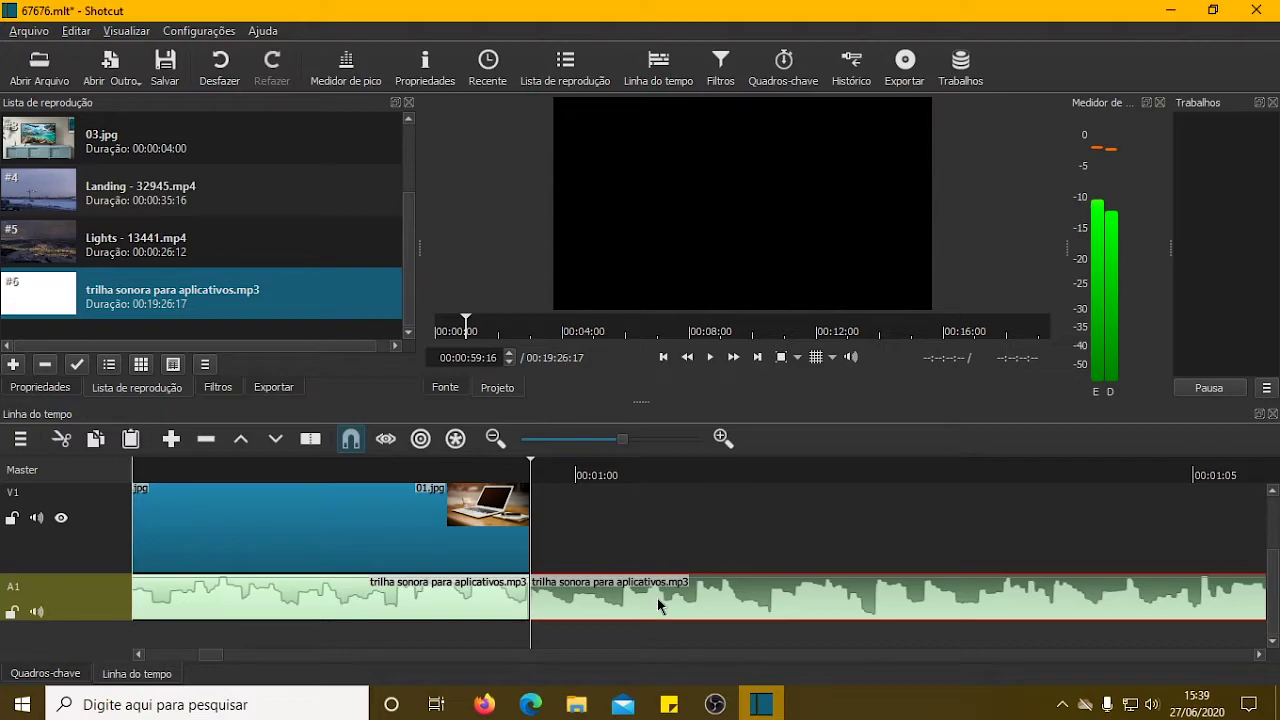
{"action": "key", "text": "Delete"}
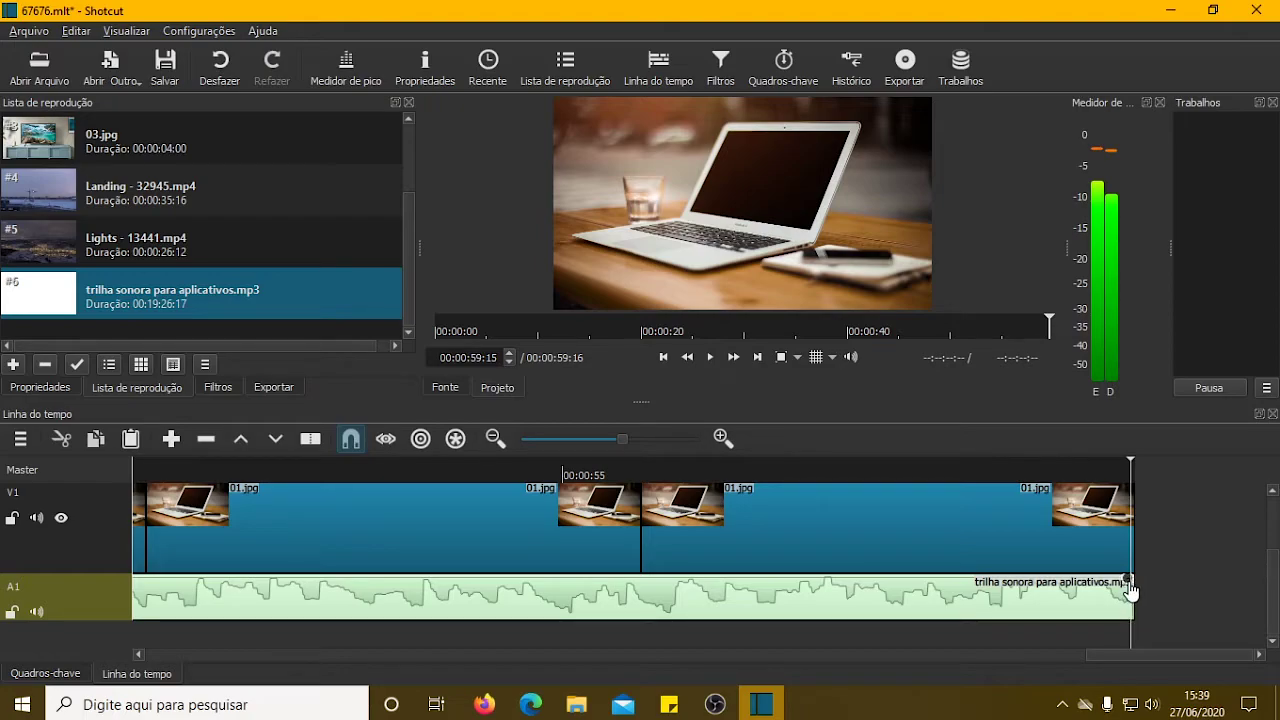
Add a short fade-out to the end of the soundtrack and a short fade-in to its beginning.
{"action": "left_click_drag", "start_coordinate": [1125, 580], "coordinate": [1094, 590]}
{"action": "left_click_drag", "start_coordinate": [1125, 656], "coordinate": [179, 656]}
{"action": "left_click_drag", "start_coordinate": [139, 584], "coordinate": [177, 594]}
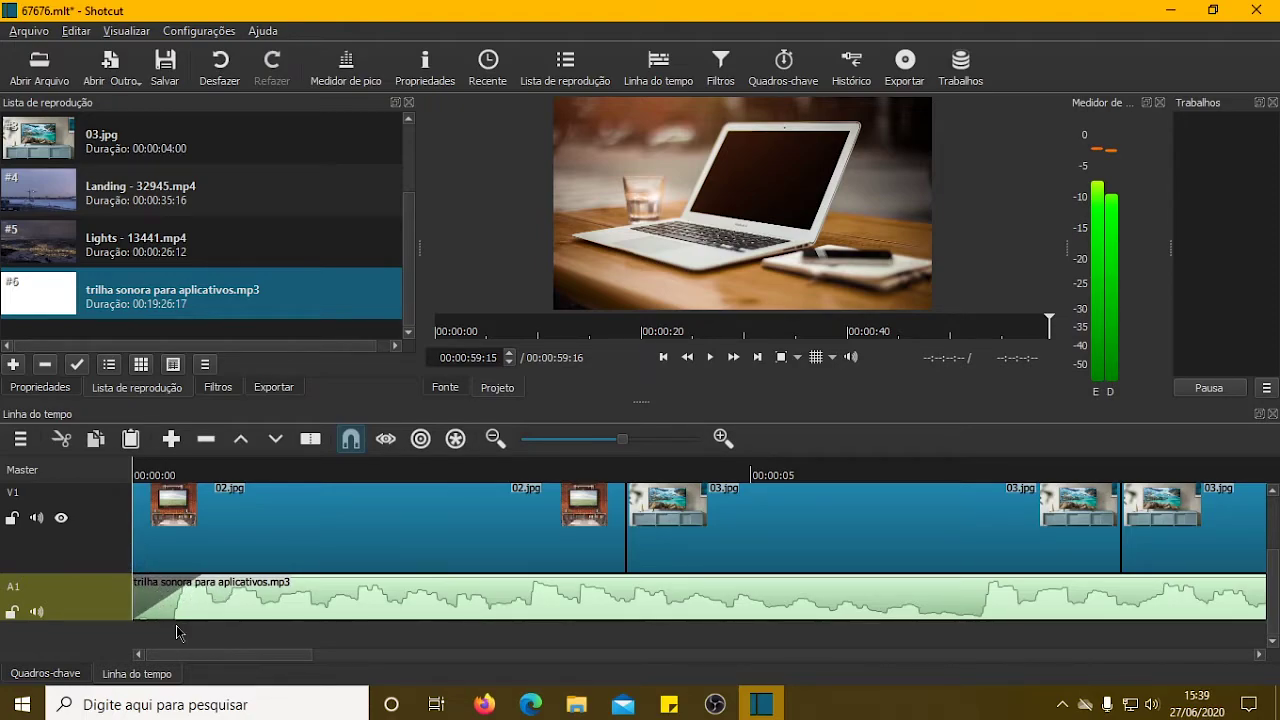
Play the whole montage from 00:00:00:00 in an enlarged preview, then restore the timeline area and return to its beginning.
{"action": "left_click", "coordinate": [137, 467]}
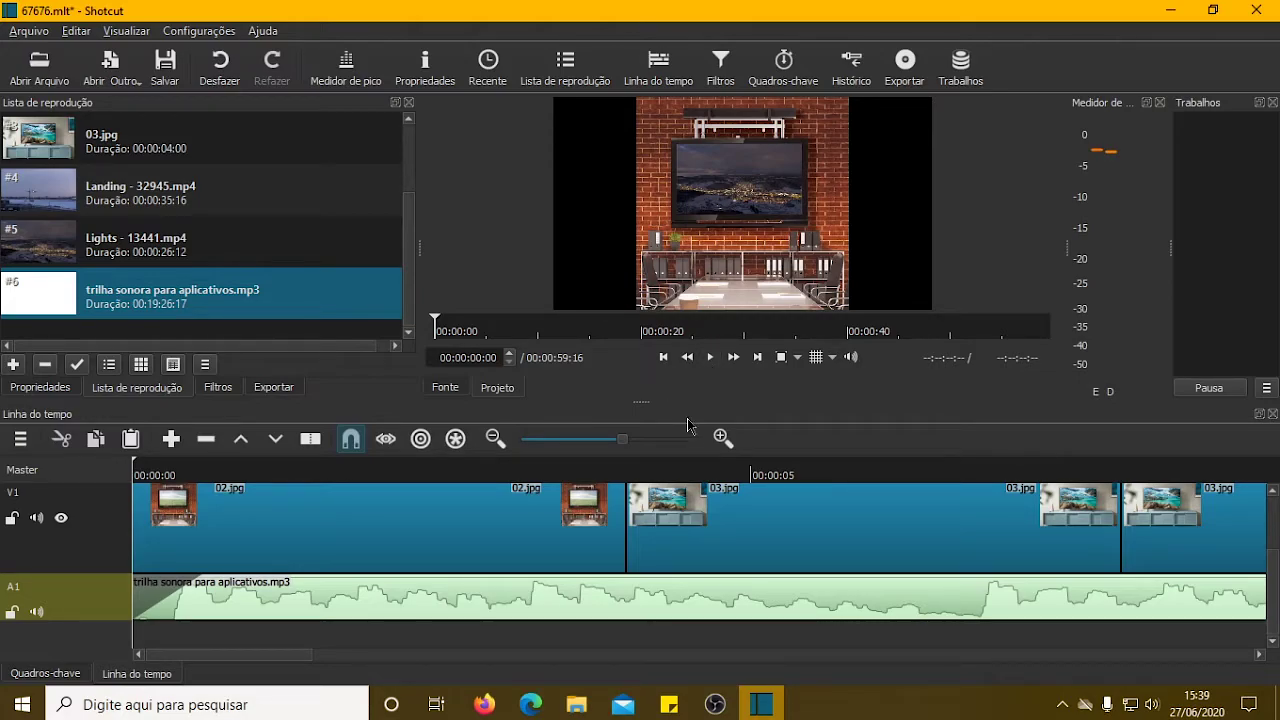
{"action": "left_click_drag", "start_coordinate": [642, 403], "coordinate": [638, 471]}
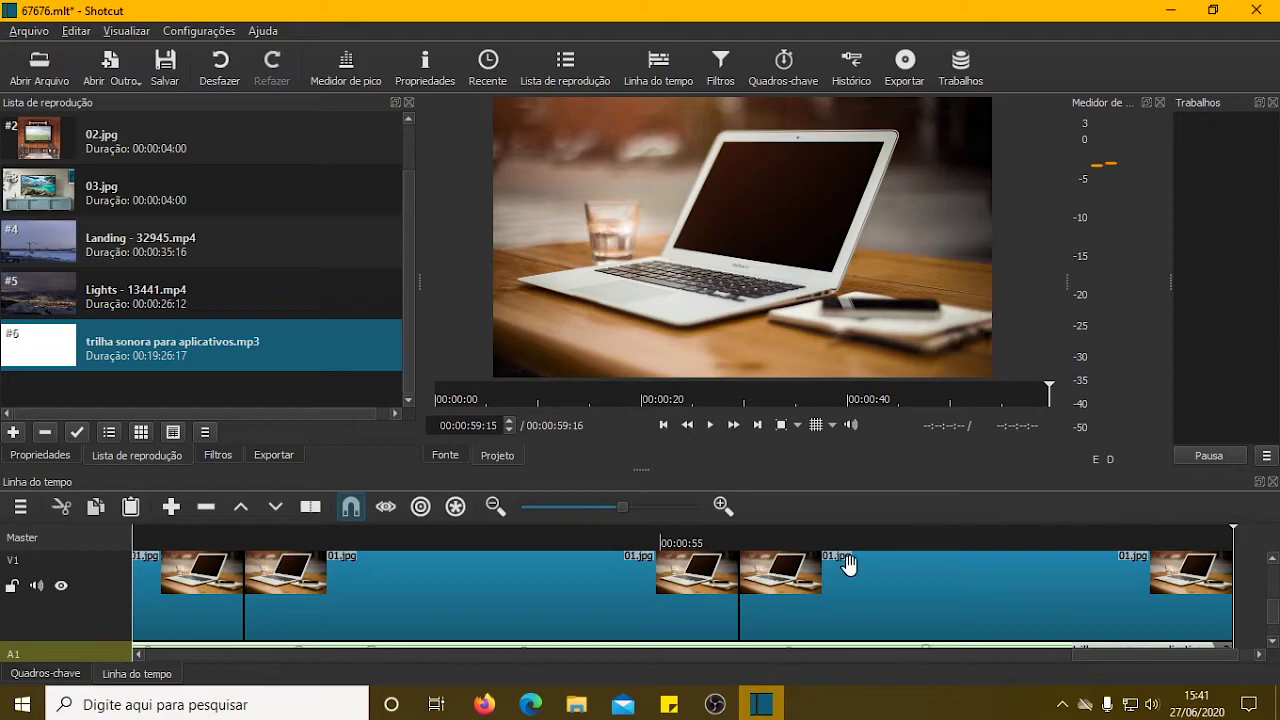
{"action": "left_click_drag", "start_coordinate": [633, 467], "coordinate": [644, 405]}
{"action": "left_click_drag", "start_coordinate": [1100, 660], "coordinate": [164, 658]}
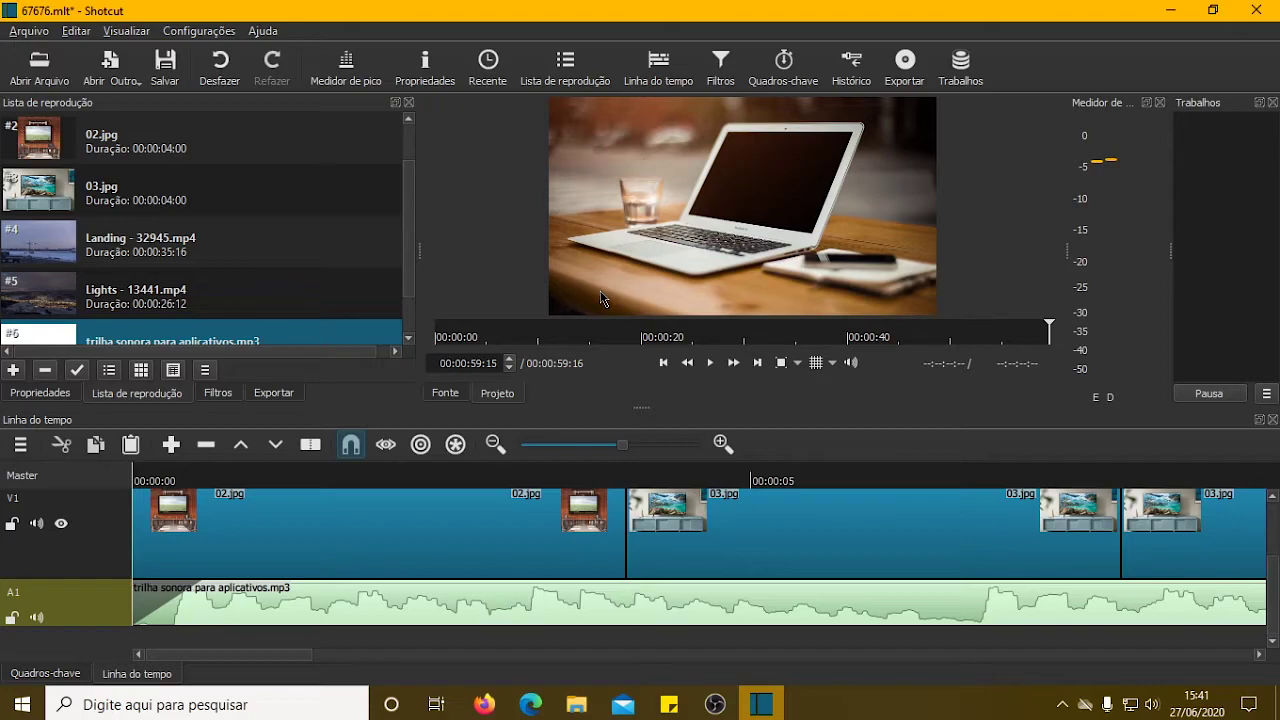
Export the timeline to the desktop as an MP4 file named mtxcv and widen the job list to follow its progress.
{"action": "left_click", "coordinate": [272, 396]}
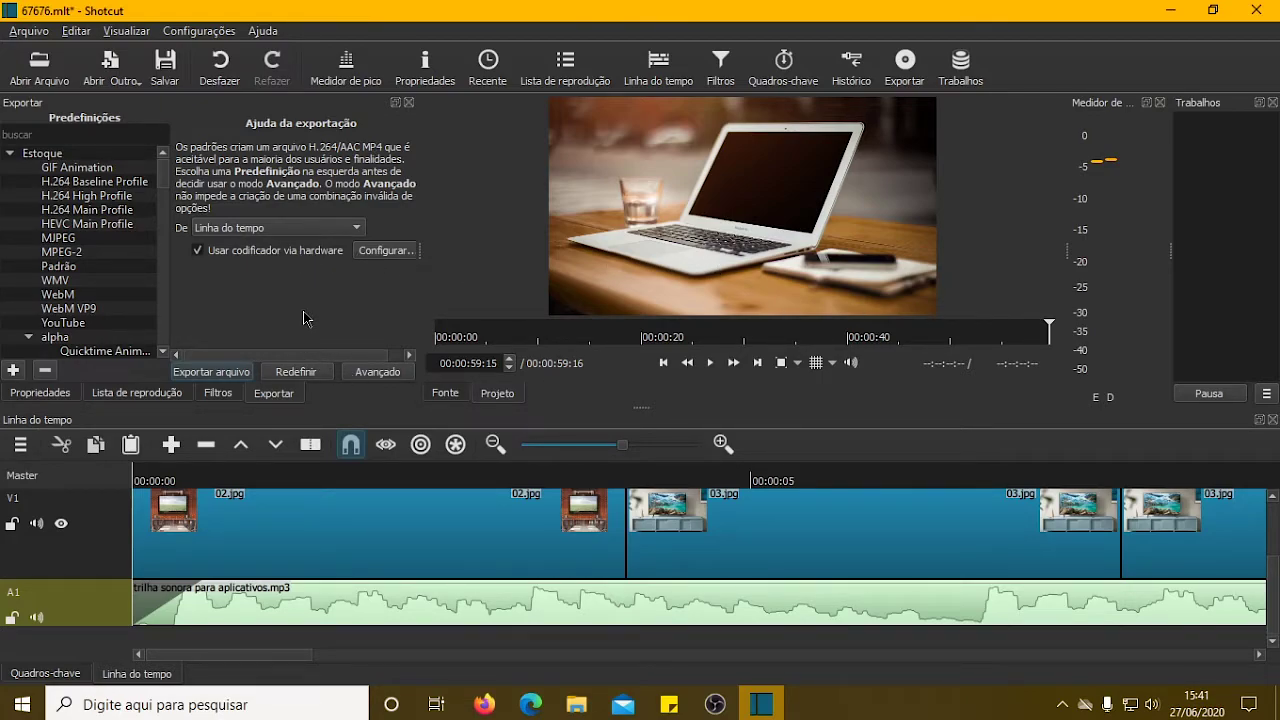
{"action": "left_click", "coordinate": [216, 378]}
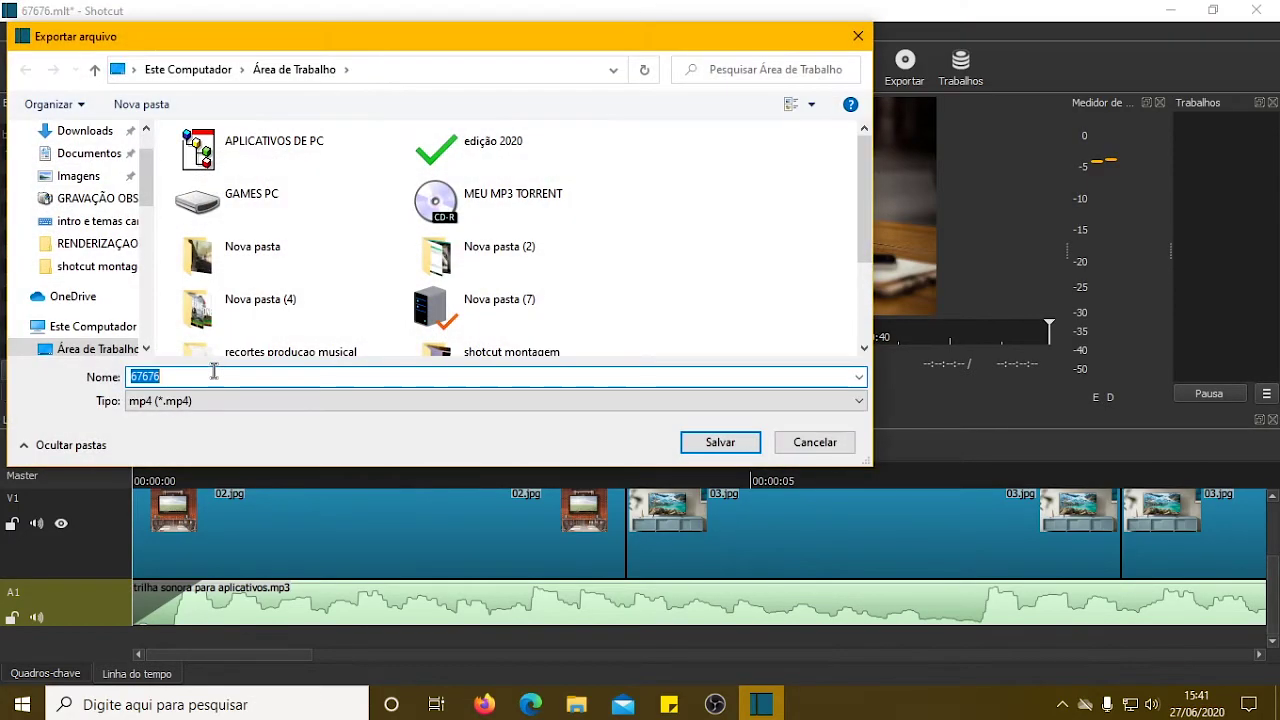
{"action": "left_click", "coordinate": [185, 376]}
{"action": "left_click_drag", "start_coordinate": [185, 376], "coordinate": [122, 376]}
{"action": "type", "text": "mt"}
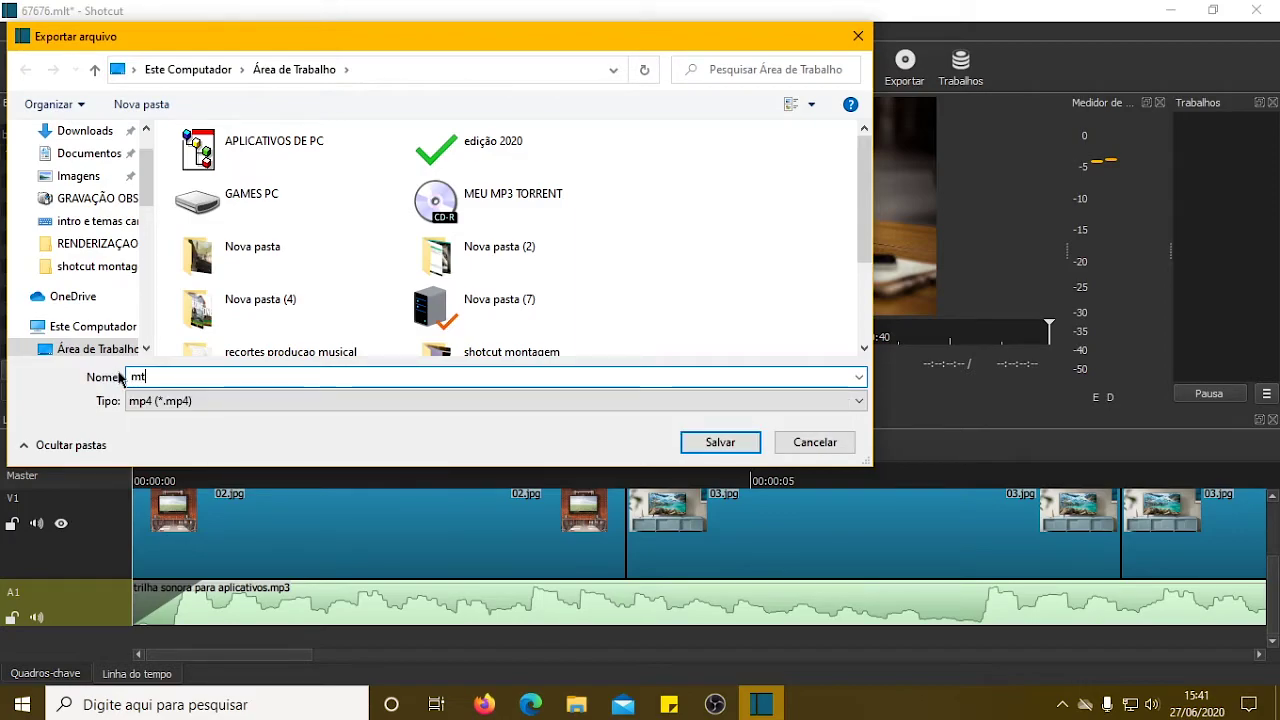
{"action": "type", "text": "xcv"}
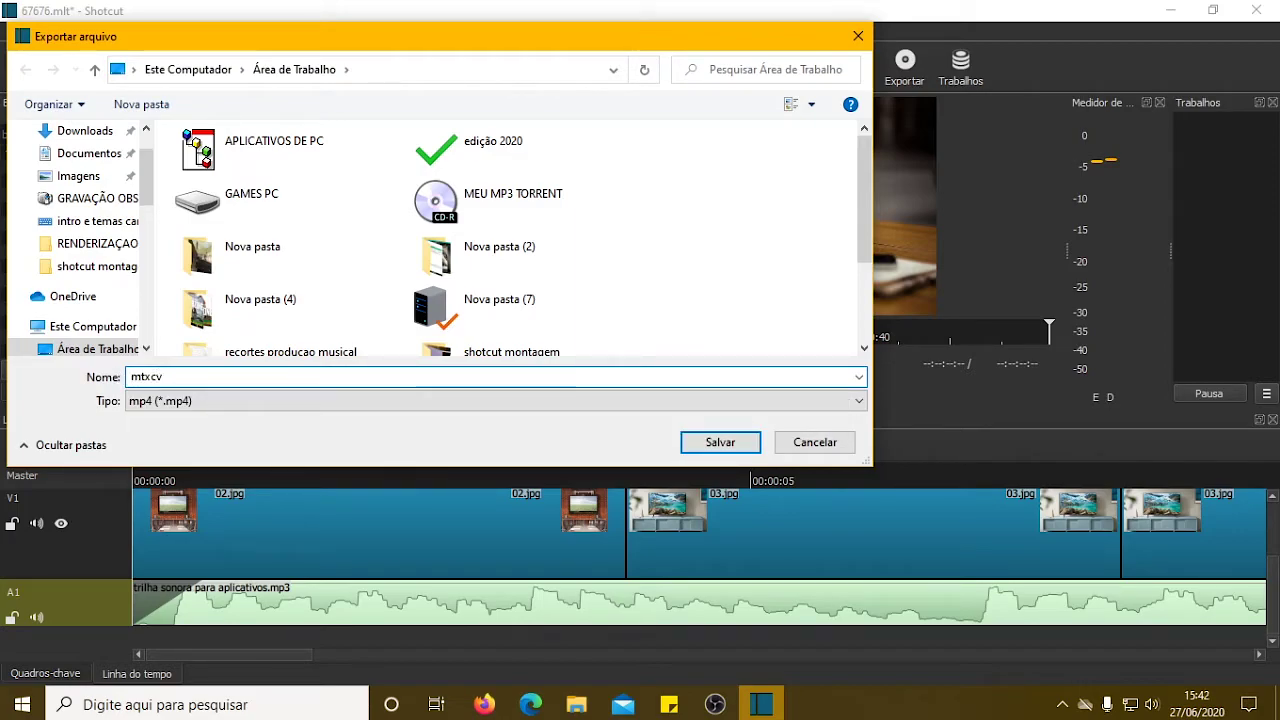
{"action": "left_click", "coordinate": [718, 446]}
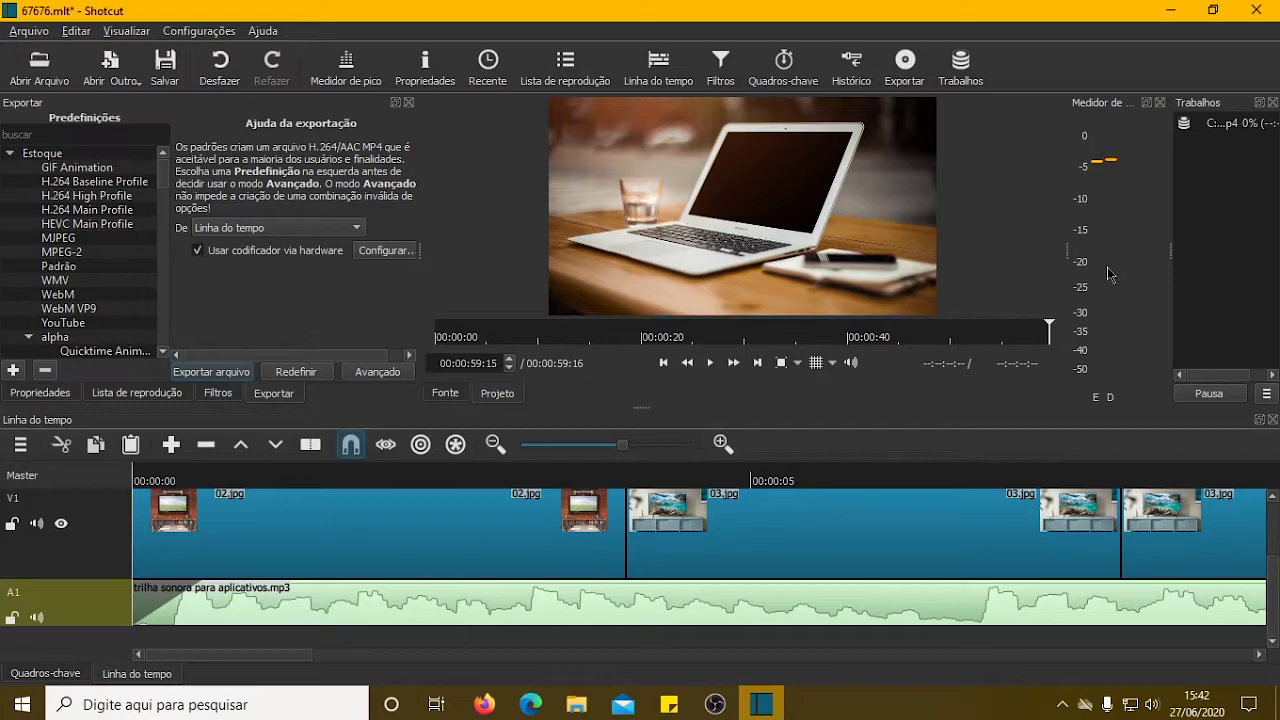
{"action": "left_click_drag", "start_coordinate": [1067, 253], "coordinate": [895, 261]}
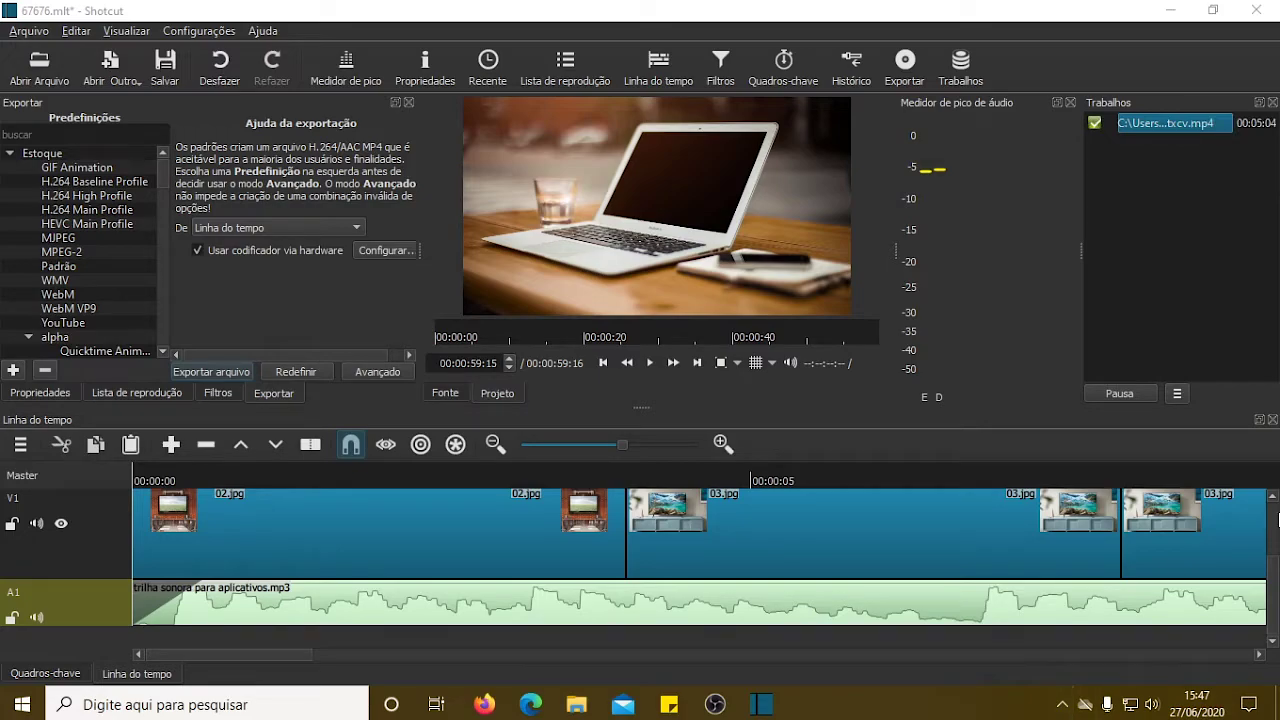
Minimize Shotcut, move the exported mtxcv file to a free area of the desktop and open it in the media player.
{"action": "left_click", "coordinate": [1163, 16]}
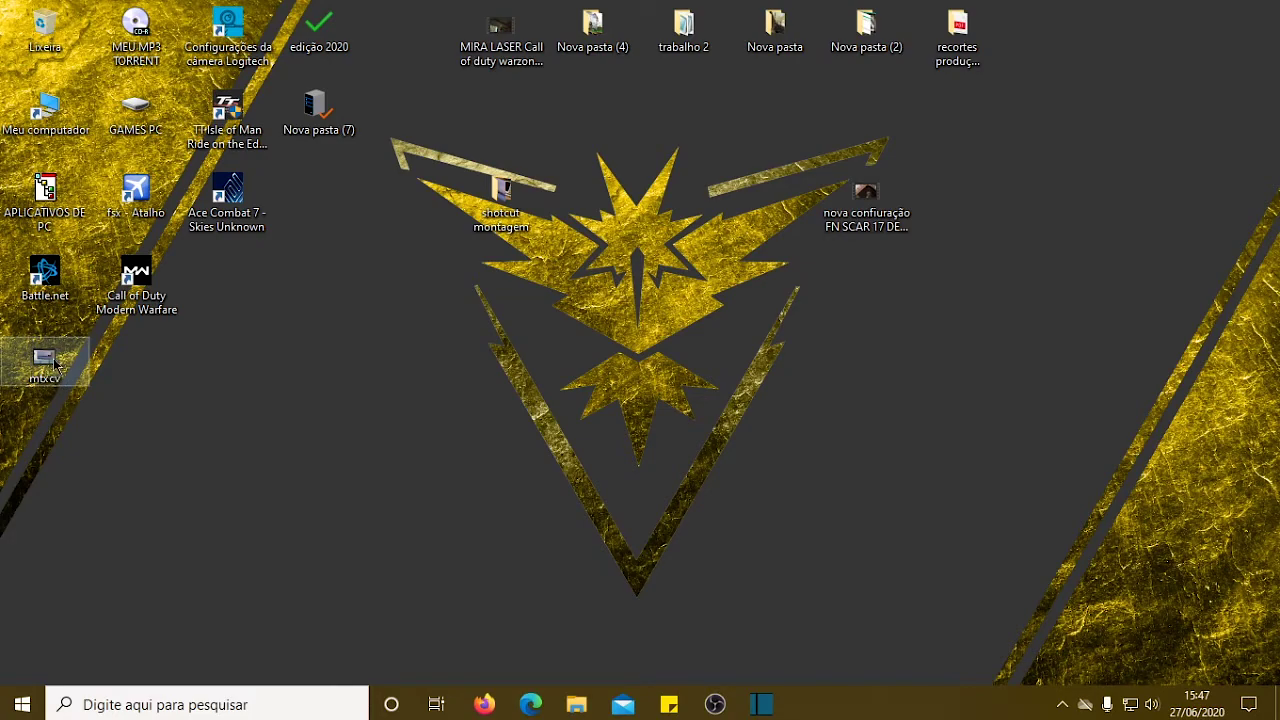
{"action": "left_click_drag", "start_coordinate": [33, 362], "coordinate": [412, 358]}
{"action": "double_click", "coordinate": [415, 352]}
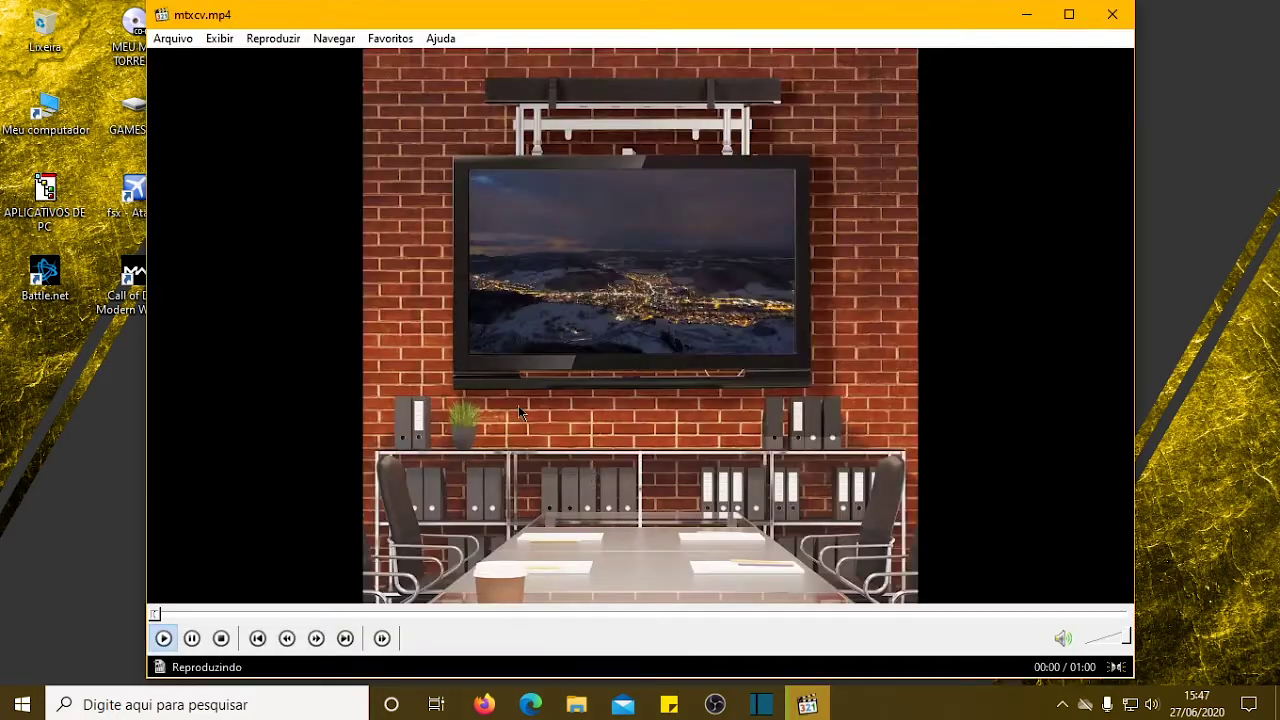
Pause the exported video, show it full screen and return it to its start.
{"action": "left_click", "coordinate": [193, 638]}
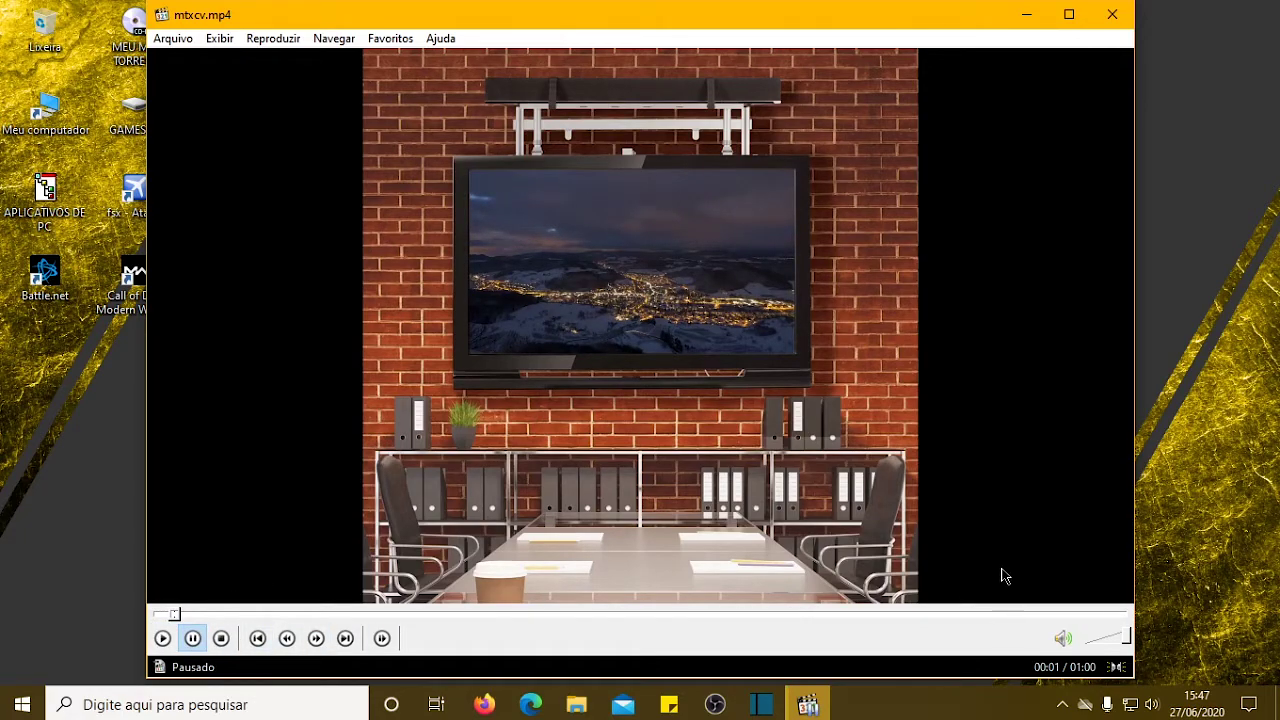
{"action": "double_click", "coordinate": [888, 476]}
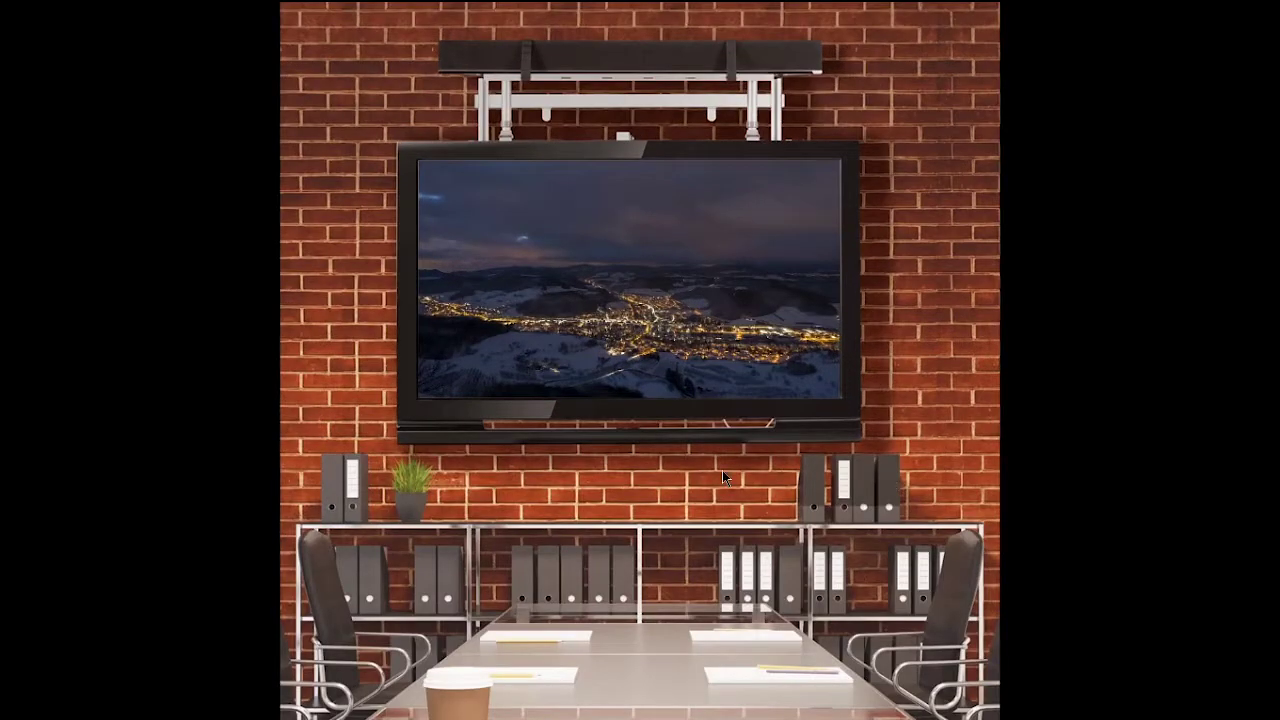
{"action": "mouse_move", "coordinate": [143, 693]}
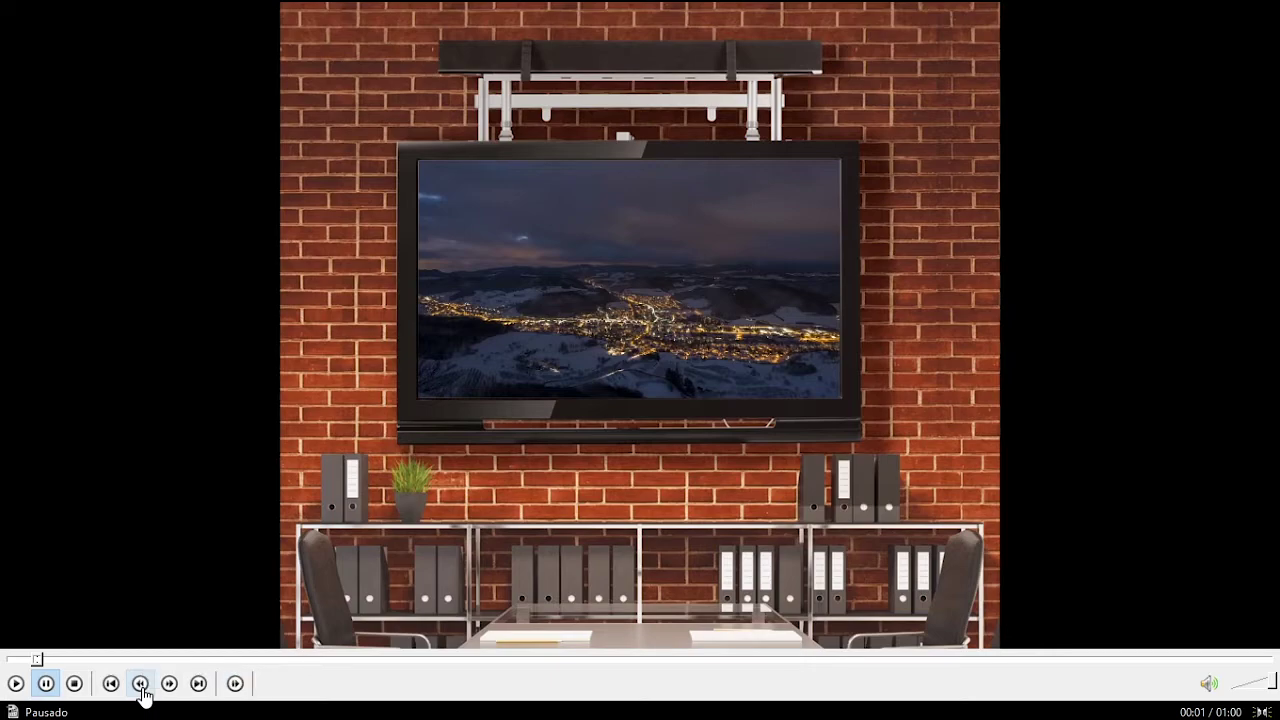
{"action": "left_click", "coordinate": [111, 683]}
{"action": "left_click", "coordinate": [29, 660]}
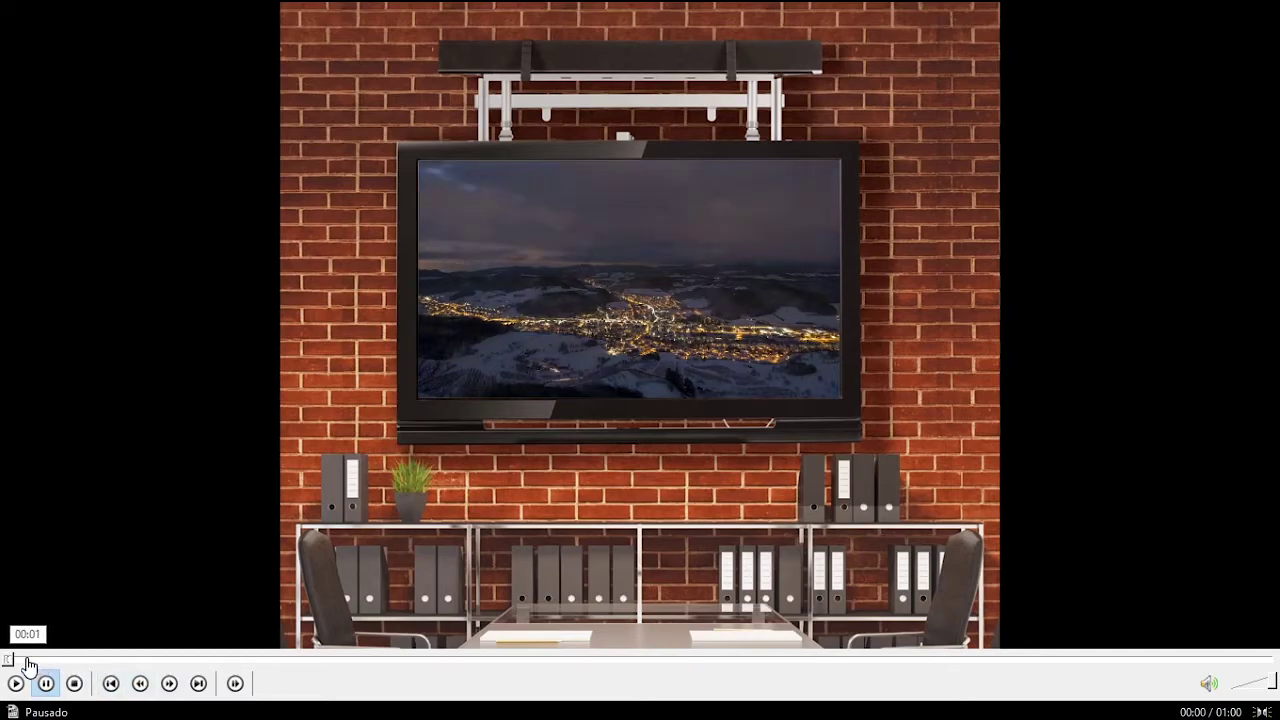